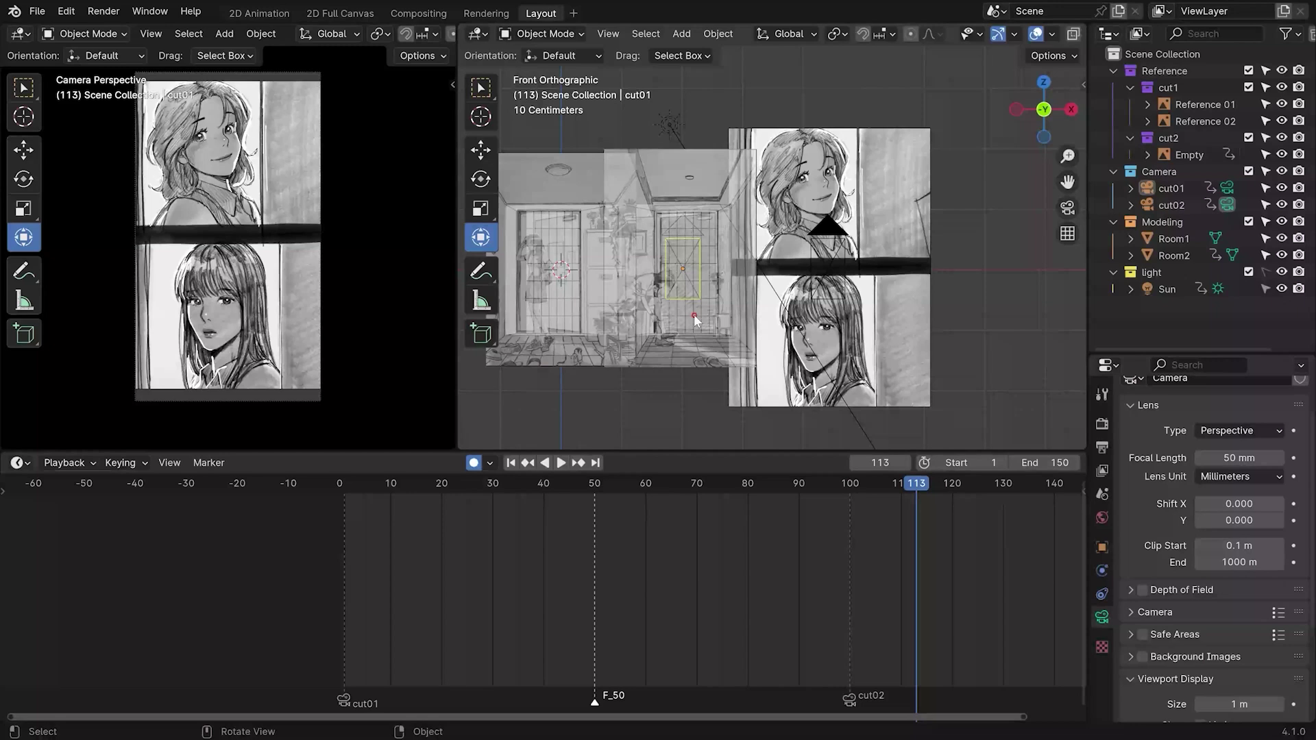
Collapse the Reference, Camera, Modeling and light collections in the scene hierarchy
{"action": "left_click", "coordinate": [1113, 71]}
{"action": "left_click", "coordinate": [1114, 88]}
{"action": "left_click", "coordinate": [1113, 104]}
{"action": "left_click", "coordinate": [1114, 121]}
Create a new collection under the Scene Collection and name it GP
{"action": "right_click", "coordinate": [1157, 195]}
{"action": "left_click", "coordinate": [1156, 192]}
{"action": "double_click", "coordinate": [1177, 137]}
{"action": "left_click_drag", "start_coordinate": [1205, 140], "coordinate": [991, 145]}
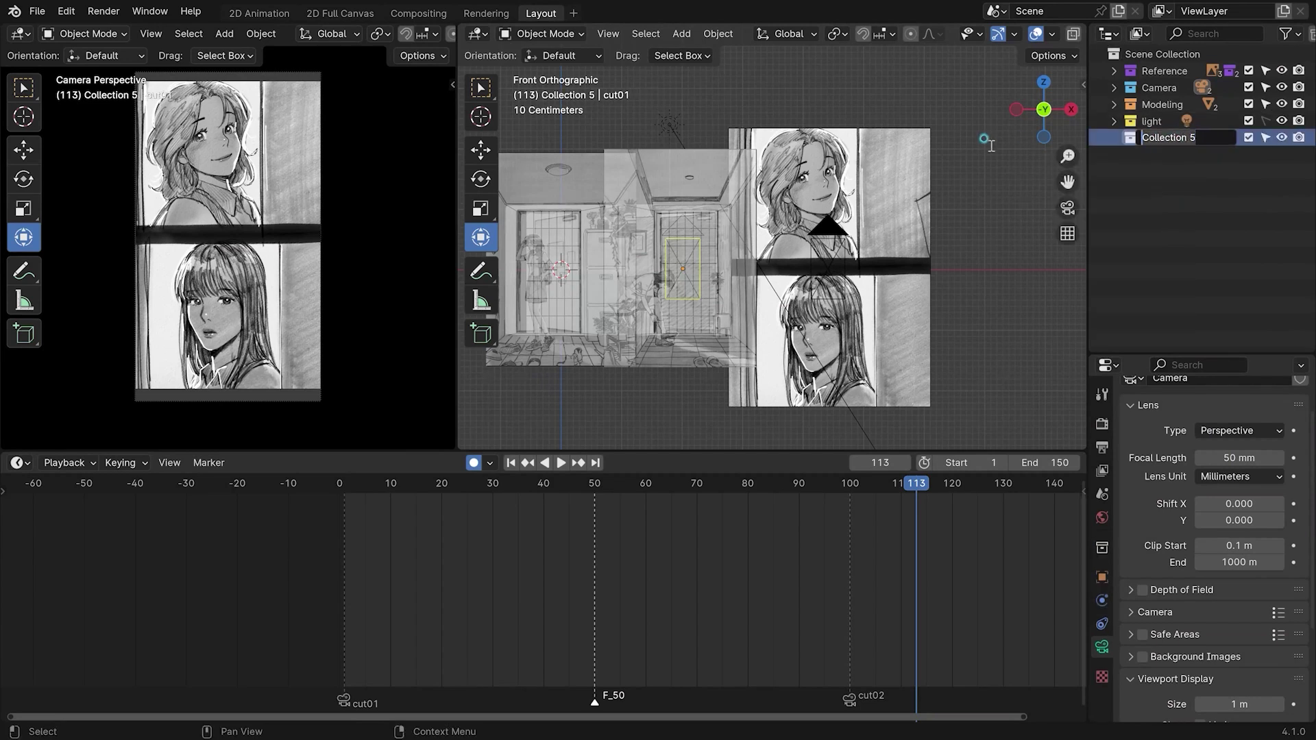
{"action": "type", "text": "GGP"}
{"action": "key", "text": "BackSpace"}
{"action": "key", "text": "BackSpace"}
{"action": "type", "text": "P"}
{"action": "key", "text": "Return"}
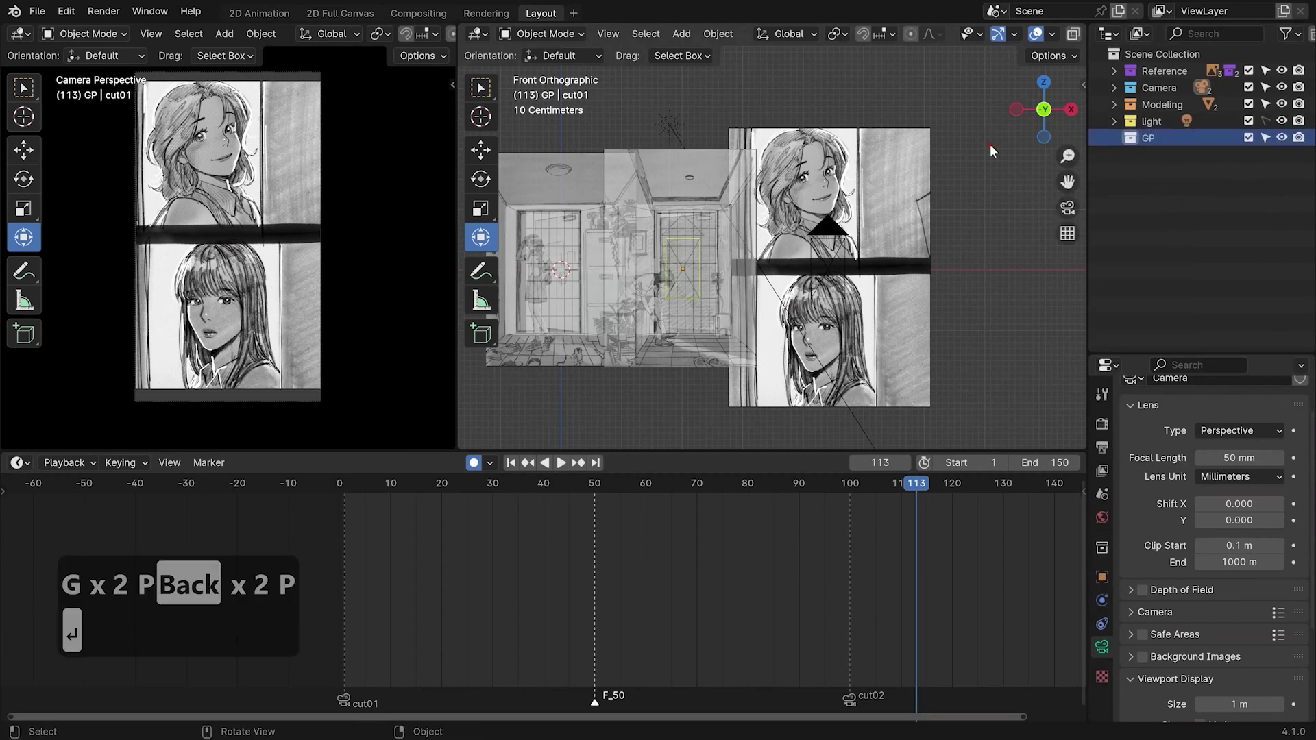
Assign the pink color tag to the GP collection and make it the active collection
{"action": "right_click", "coordinate": [1206, 137]}
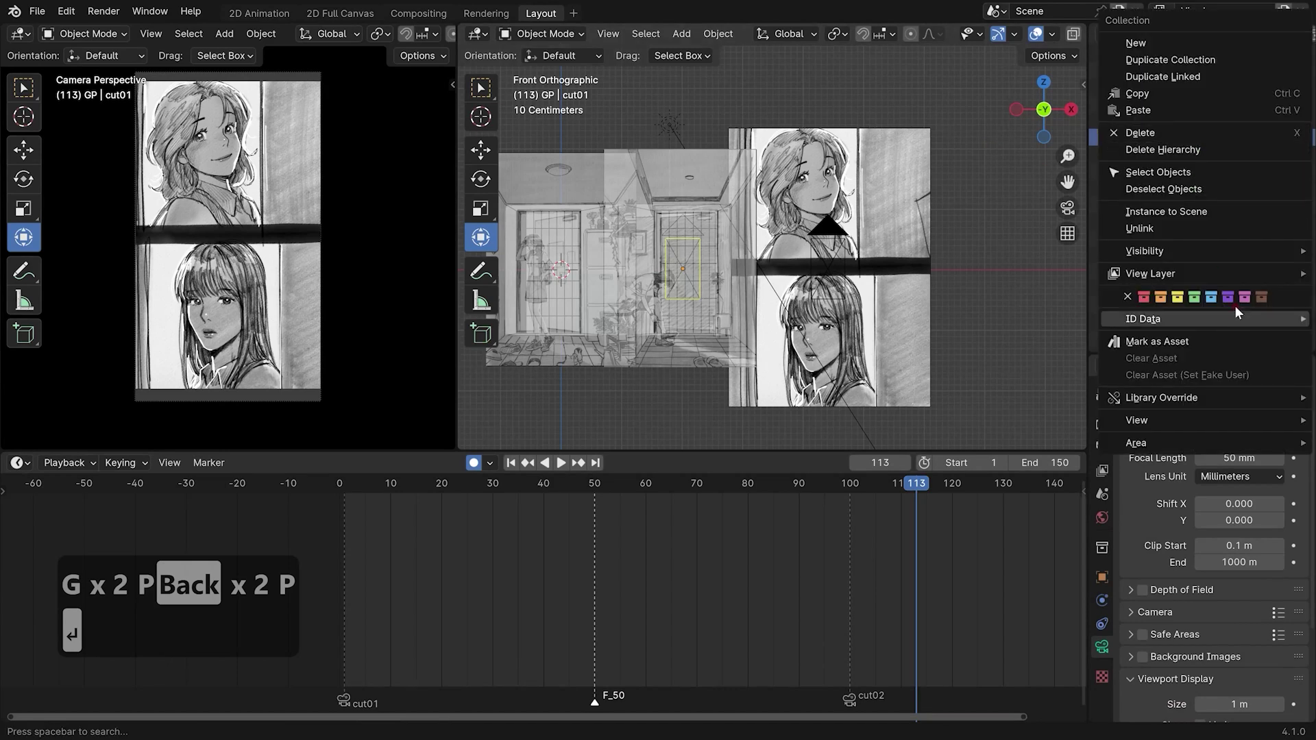
{"action": "left_click", "coordinate": [1191, 288]}
{"action": "left_click", "coordinate": [1152, 137]}
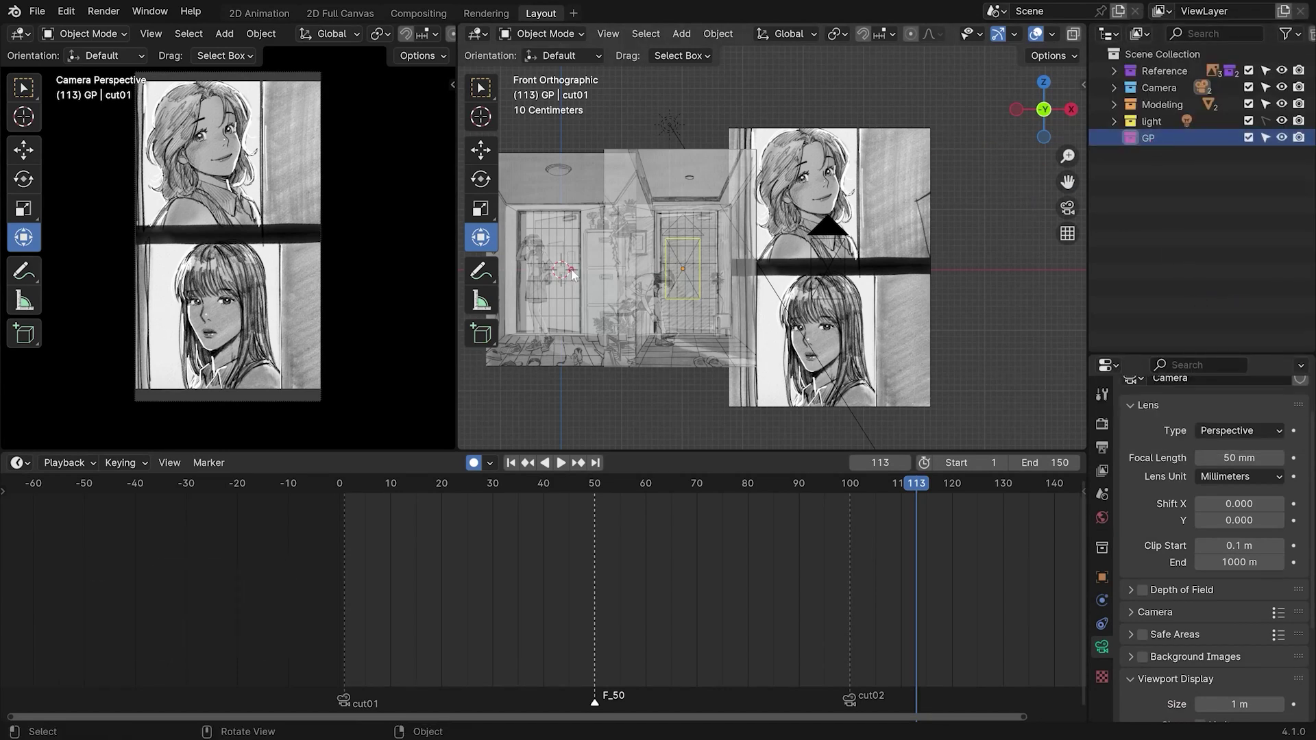
Add a blank Grease Pencil object to the GP collection and rename it Room1_GP
{"action": "key", "text": "shift+a"}
{"action": "mouse_move", "coordinate": [570, 271]}
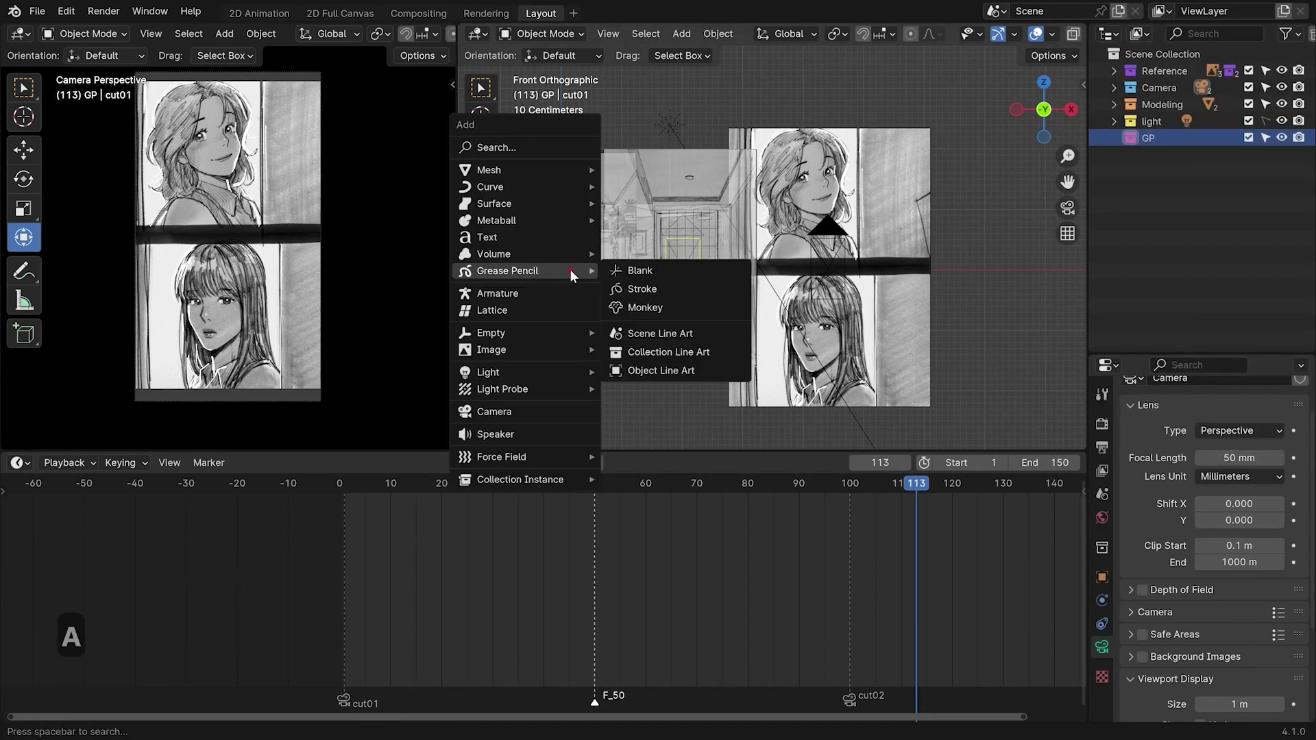
{"action": "left_click", "coordinate": [641, 270]}
{"action": "double_click", "coordinate": [1179, 156]}
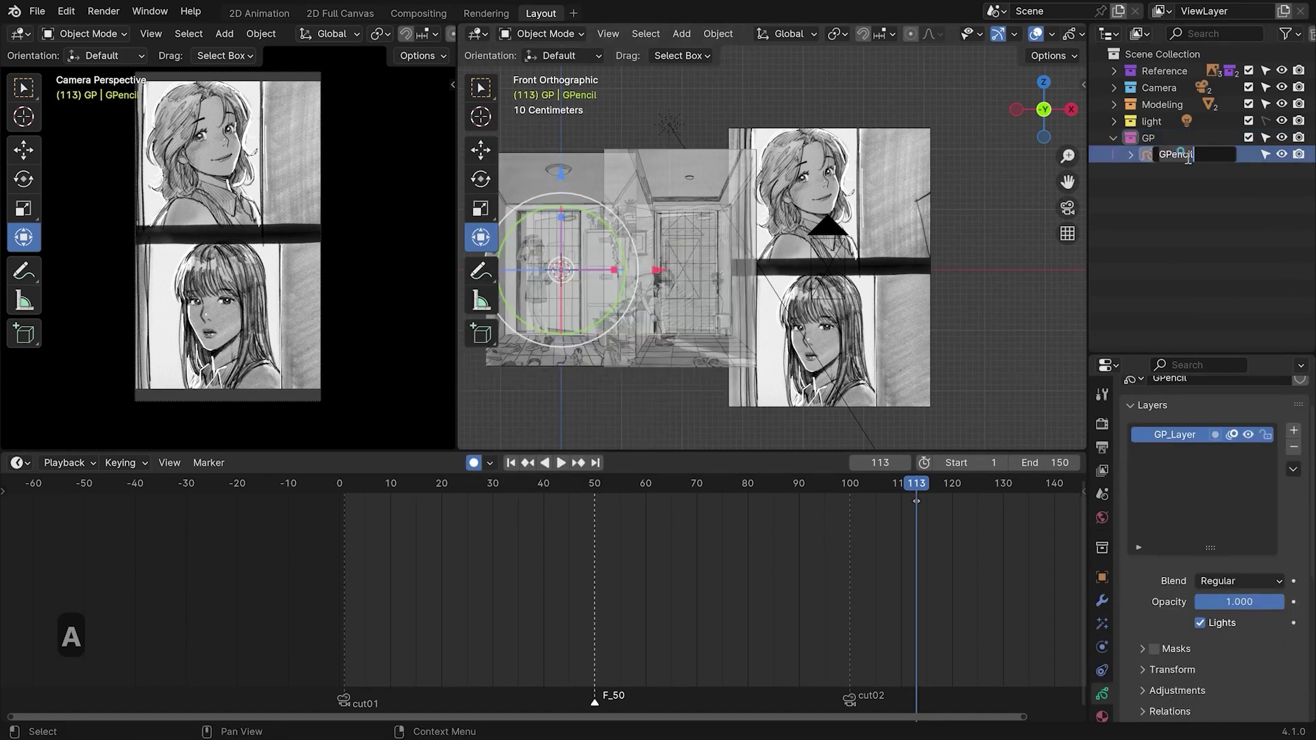
{"action": "type", "text": "Room"}
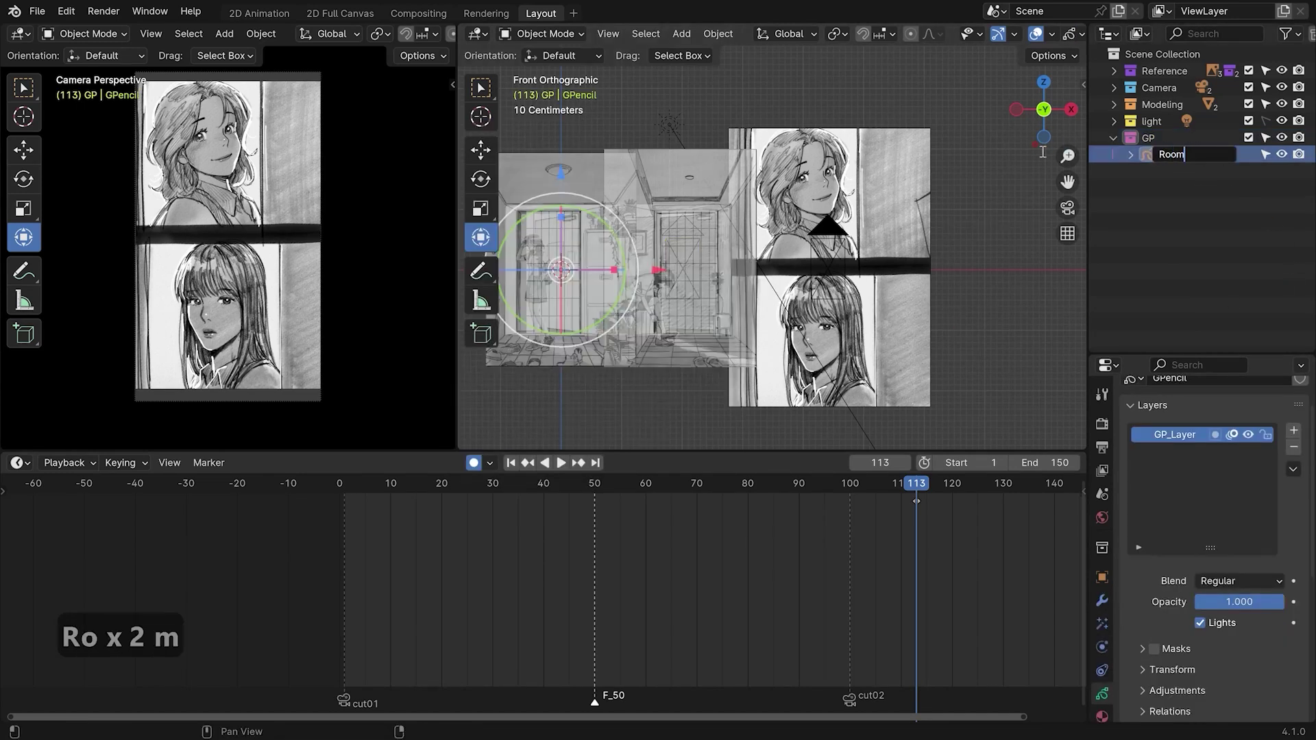
{"action": "type", "text": "1_GP"}
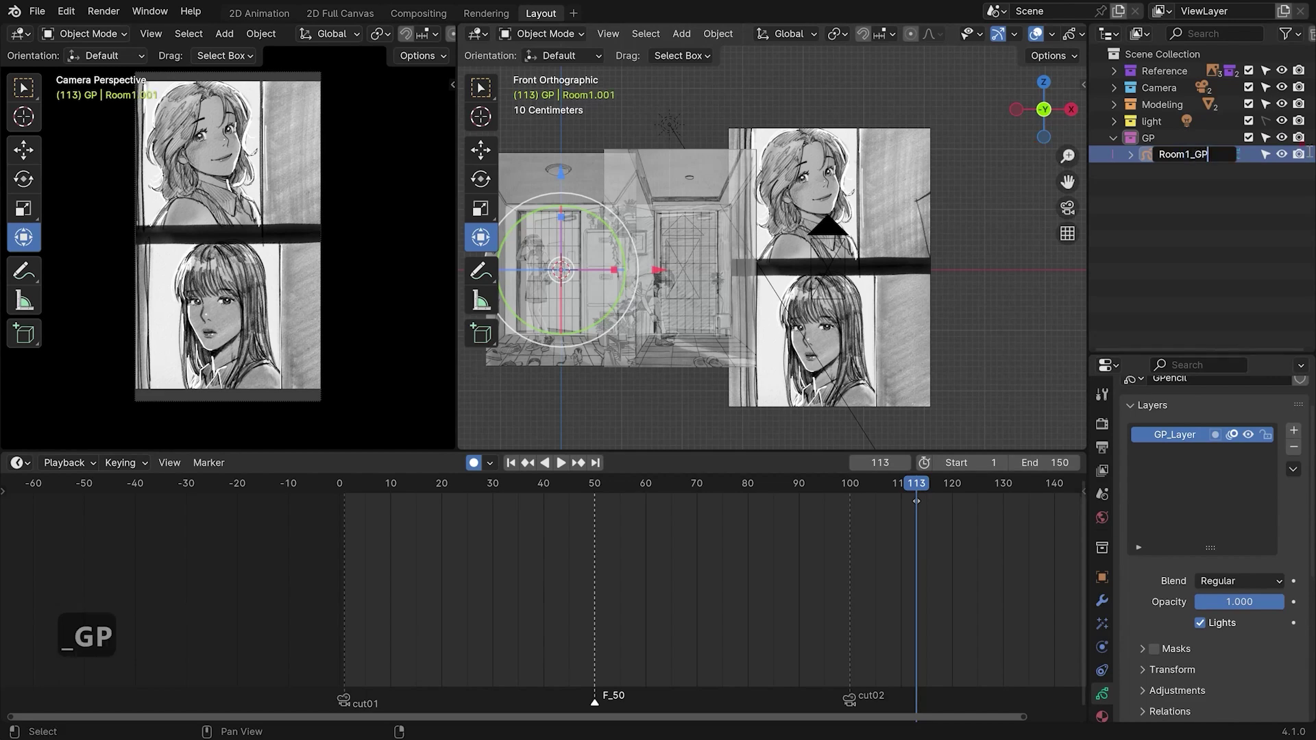
{"action": "key", "text": "Return"}
Widen the main 3D viewport and set the opacity of the Reference 01 concept image to 0.1
{"action": "middle_click_drag", "start_coordinate": [620, 152], "coordinate": [953, 80]}
{"action": "middle_click_drag", "start_coordinate": [953, 81], "coordinate": [942, 107]}
{"action": "middle_click_drag", "start_coordinate": [1028, 116], "coordinate": [876, 198], "text": "shift"}
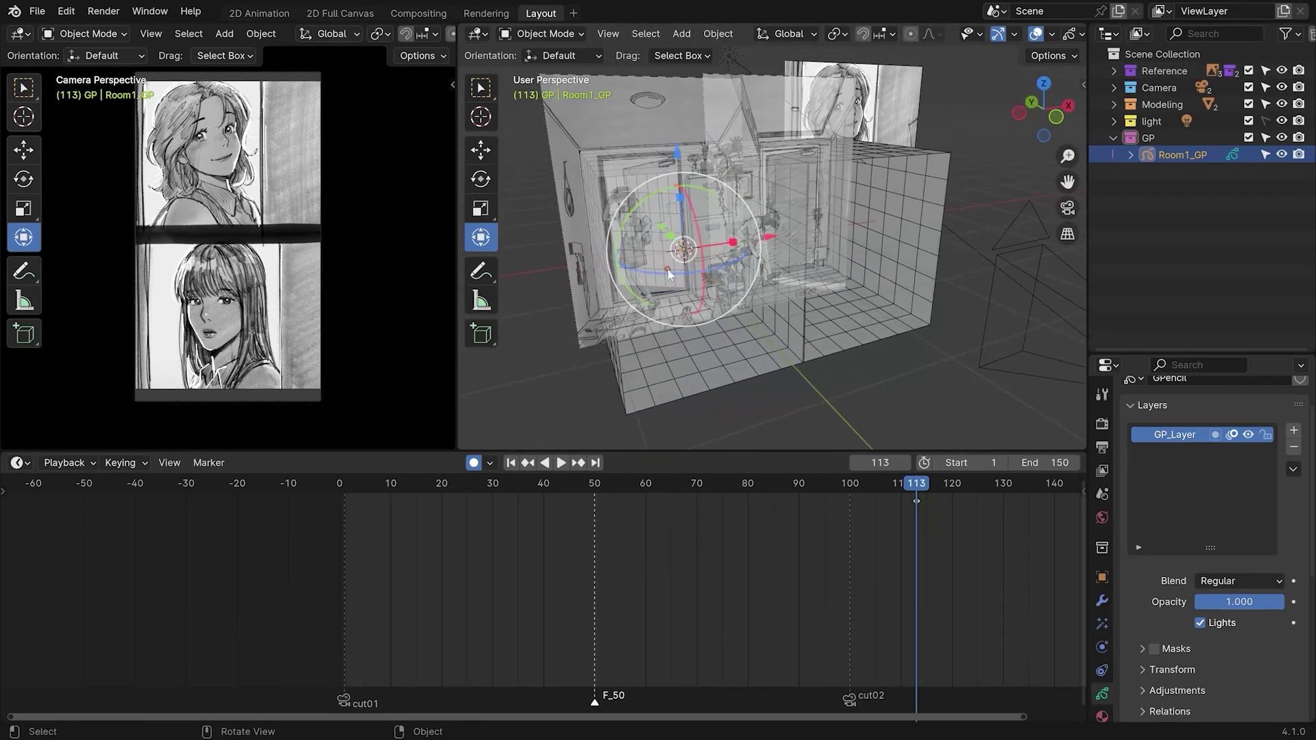
{"action": "left_click_drag", "start_coordinate": [457, 298], "coordinate": [212, 279]}
{"action": "middle_click_drag", "start_coordinate": [757, 356], "coordinate": [763, 275]}
{"action": "left_click", "coordinate": [615, 155]}
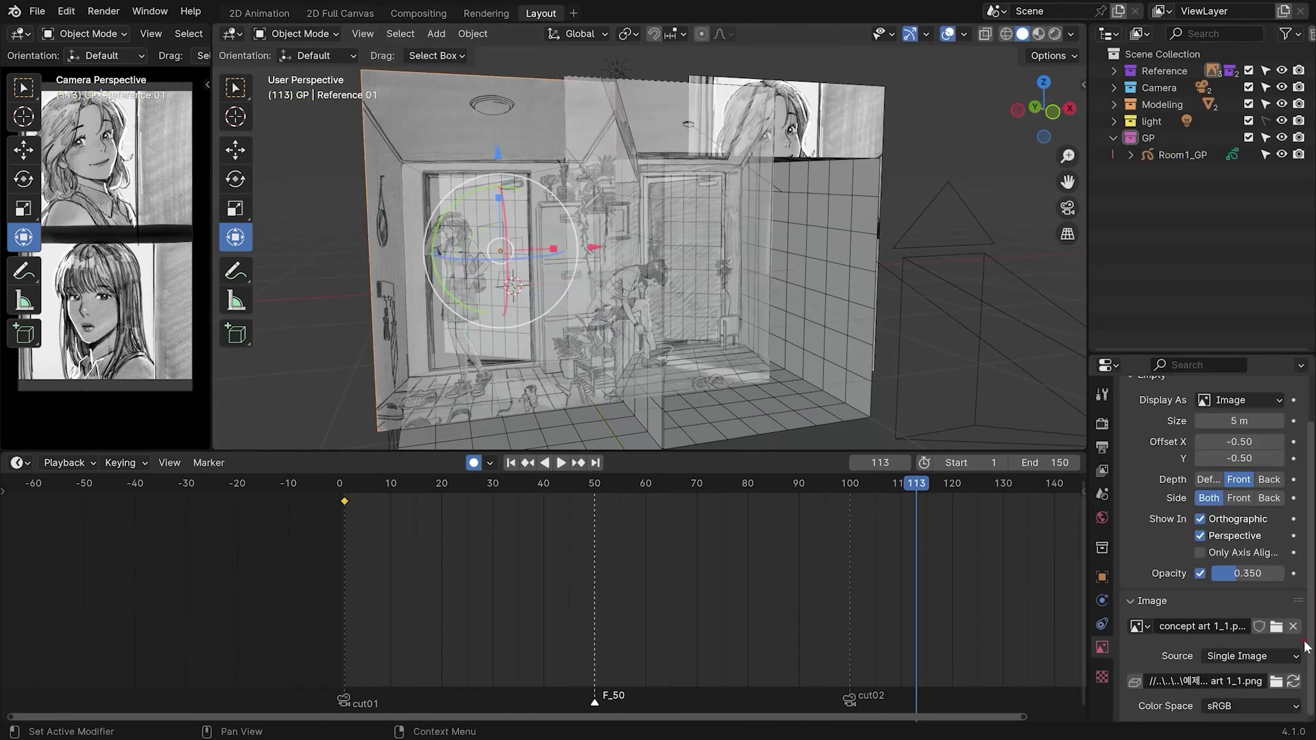
{"action": "left_click", "coordinate": [1257, 575]}
{"action": "type", "text": "0.1"}
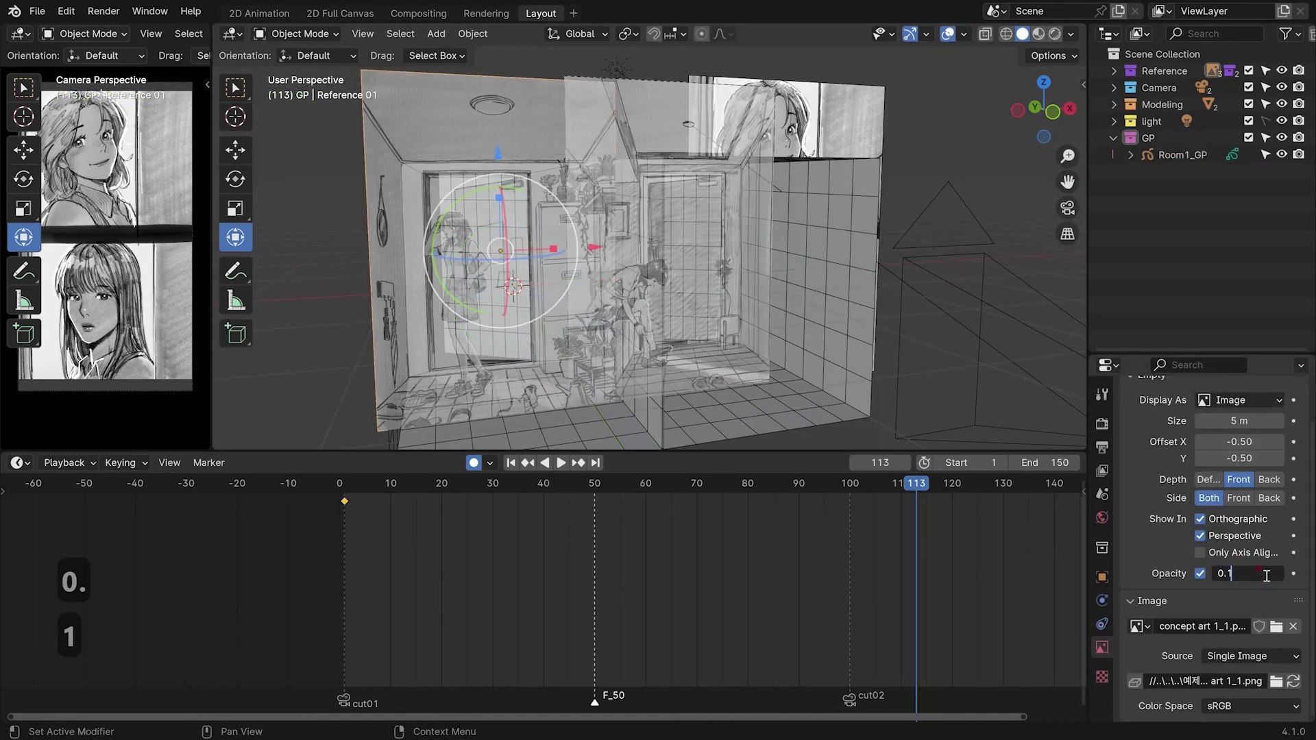
{"action": "left_click", "coordinate": [767, 339]}
Set the opacity of the Reference 02 concept image to 0.1
{"action": "left_click", "coordinate": [751, 126]}
{"action": "left_click", "coordinate": [951, 429]}
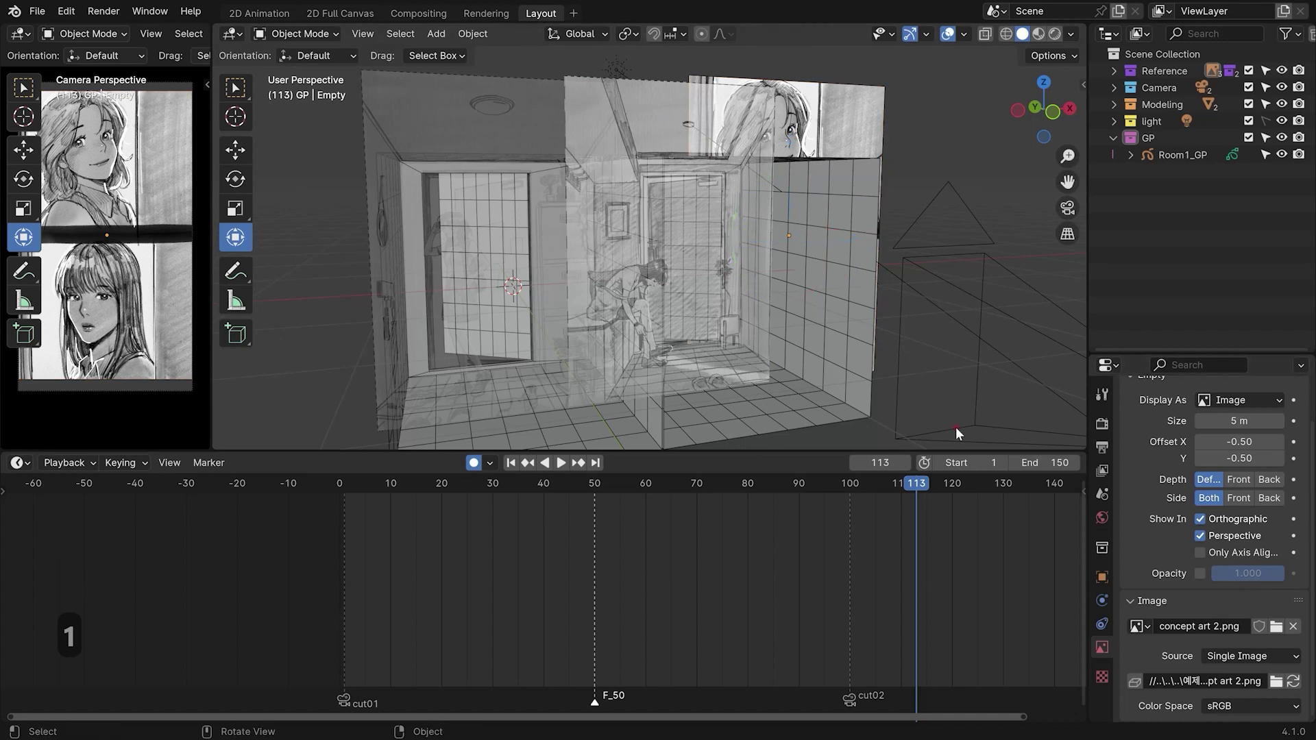
{"action": "left_click", "coordinate": [676, 96]}
{"action": "left_click", "coordinate": [1247, 573]}
{"action": "type", "text": "0.1"}
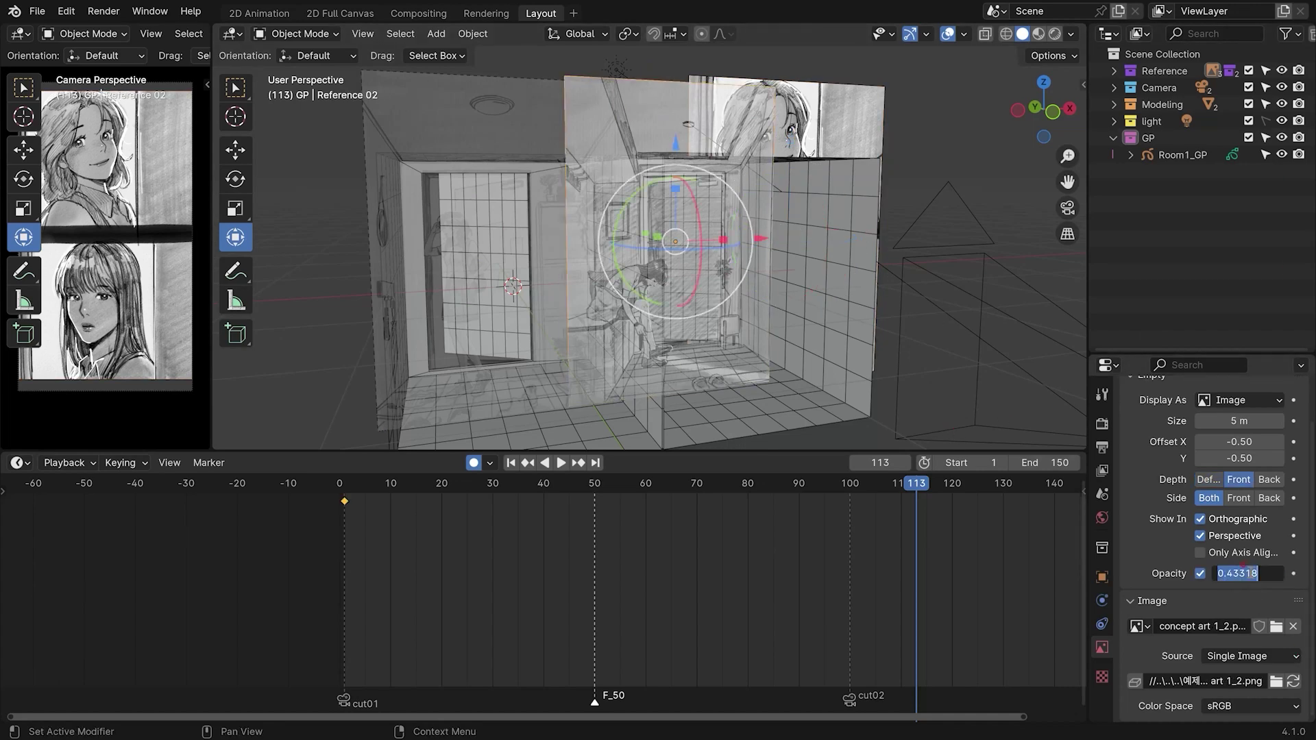
{"action": "left_click", "coordinate": [944, 372]}
Hide the cut2 storyboard image showing the two character portraits
{"action": "left_click", "coordinate": [849, 114]}
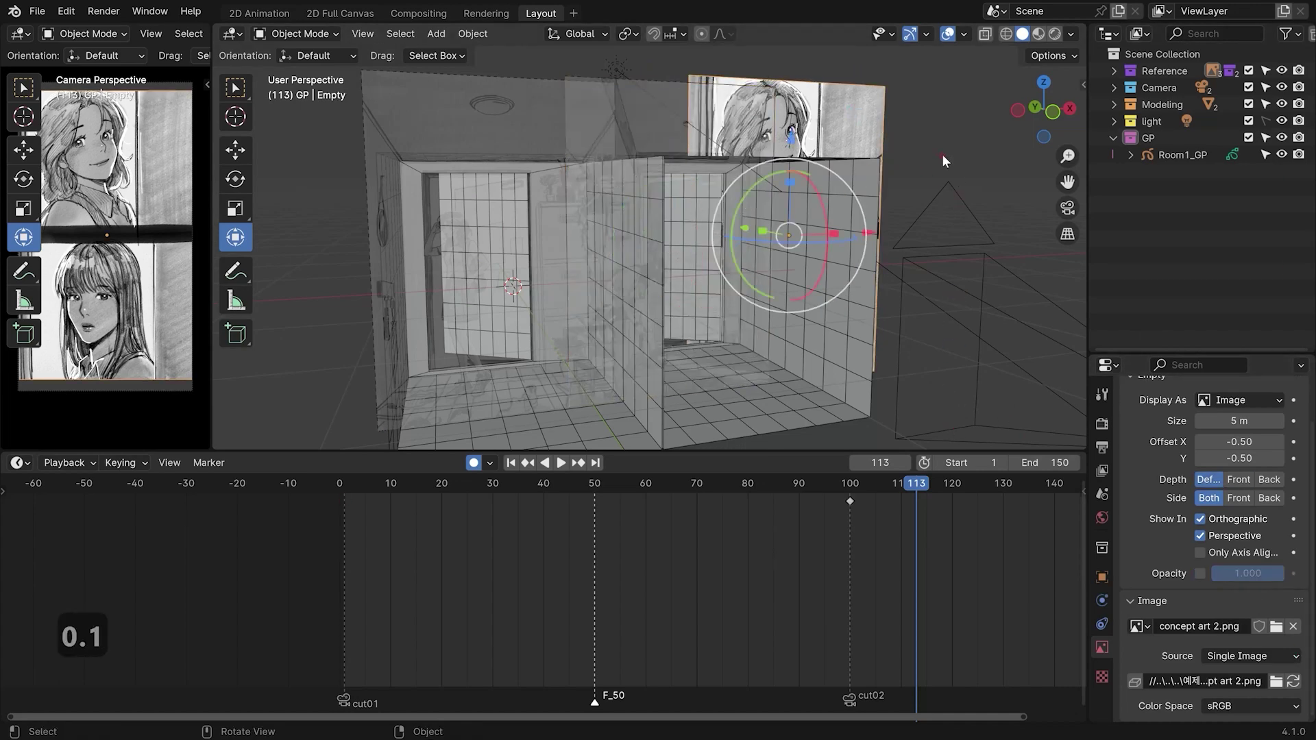
{"action": "key", "text": "h"}
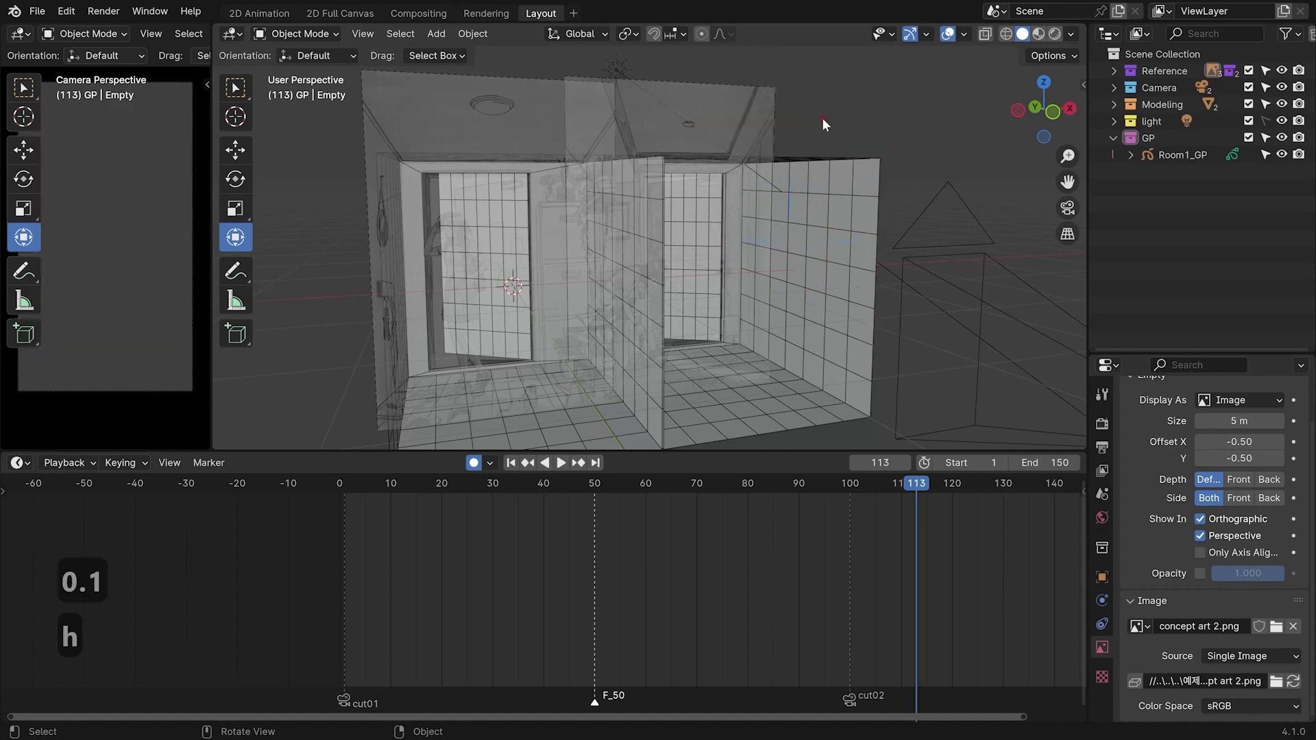
{"action": "mouse_move", "coordinate": [860, 149]}
{"action": "middle_mouse_down"}
{"action": "mouse_move", "coordinate": [763, 220]}
{"action": "mouse_move", "coordinate": [828, 203]}
{"action": "mouse_move", "coordinate": [720, 358]}
{"action": "mouse_move", "coordinate": [728, 347]}
{"action": "mouse_move", "coordinate": [707, 327]}
{"action": "middle_mouse_up"}
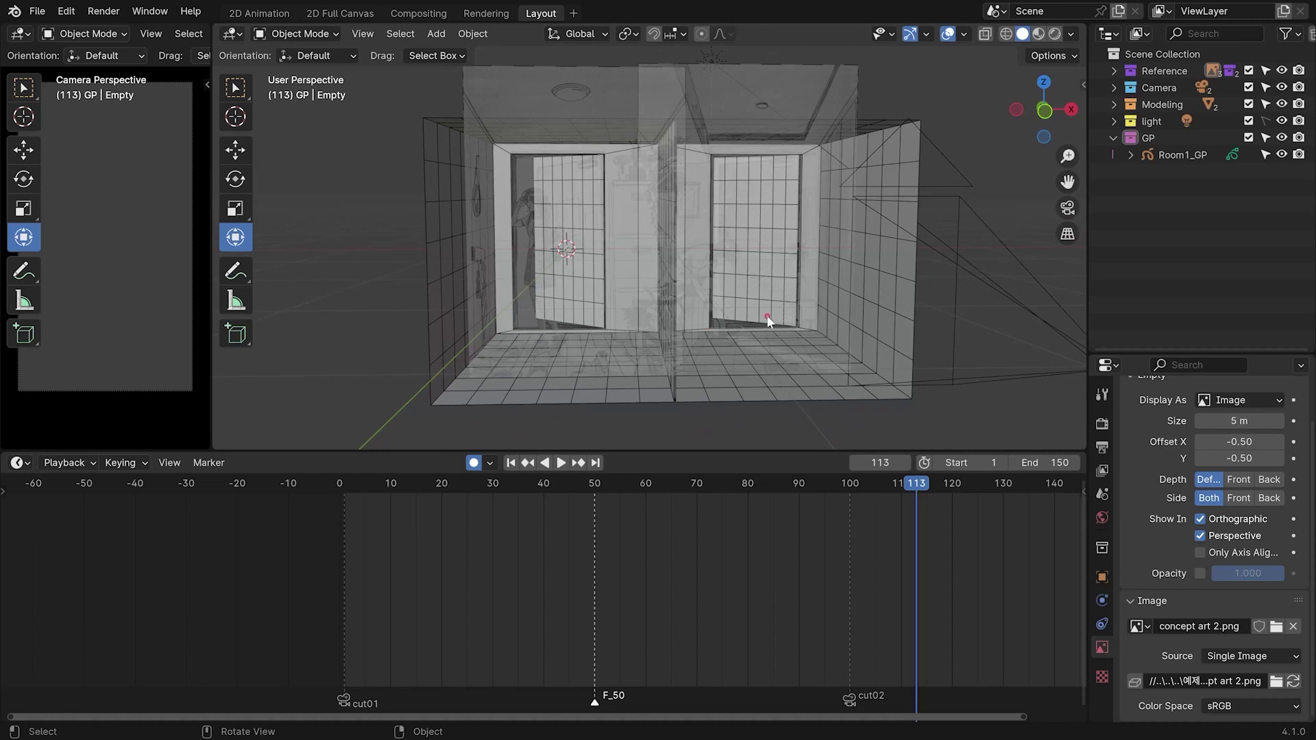
Set the scene's end frame to 100 to match the cut02 marker and move the playhead to frame 4
{"action": "left_click", "coordinate": [767, 322]}
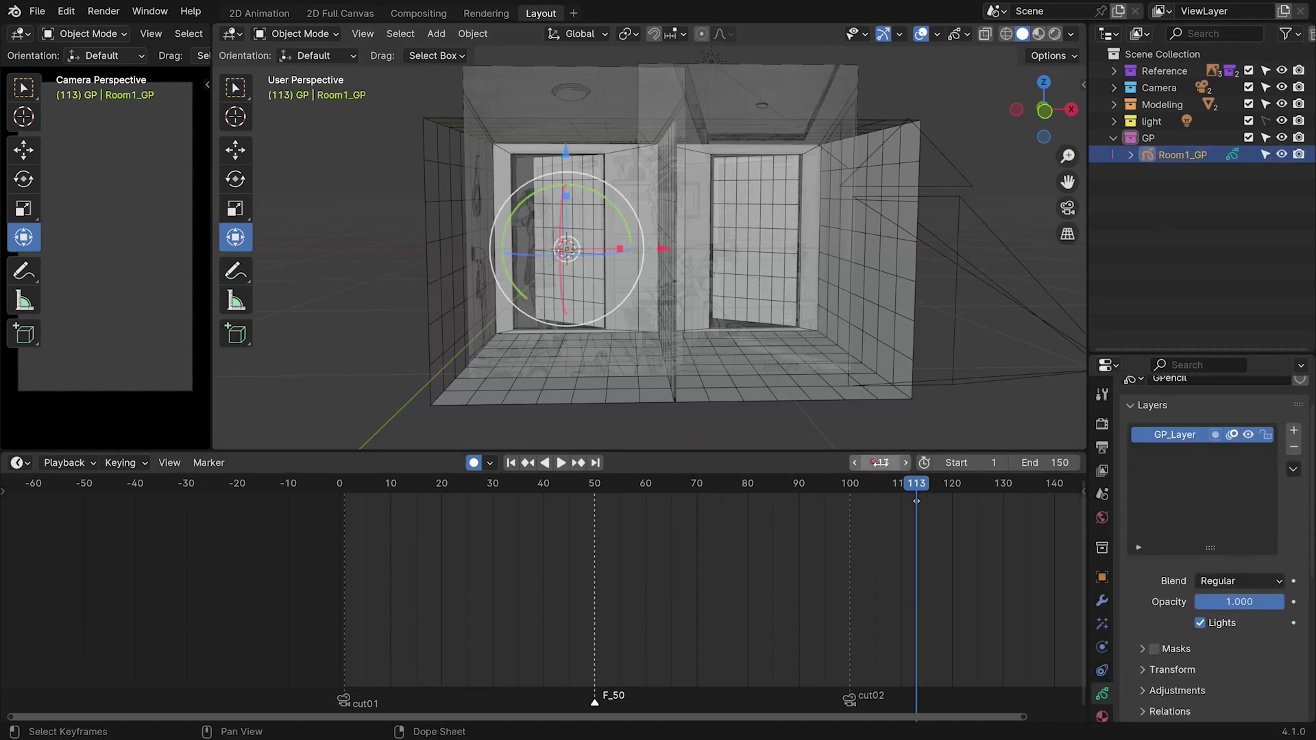
{"action": "left_click", "coordinate": [849, 488]}
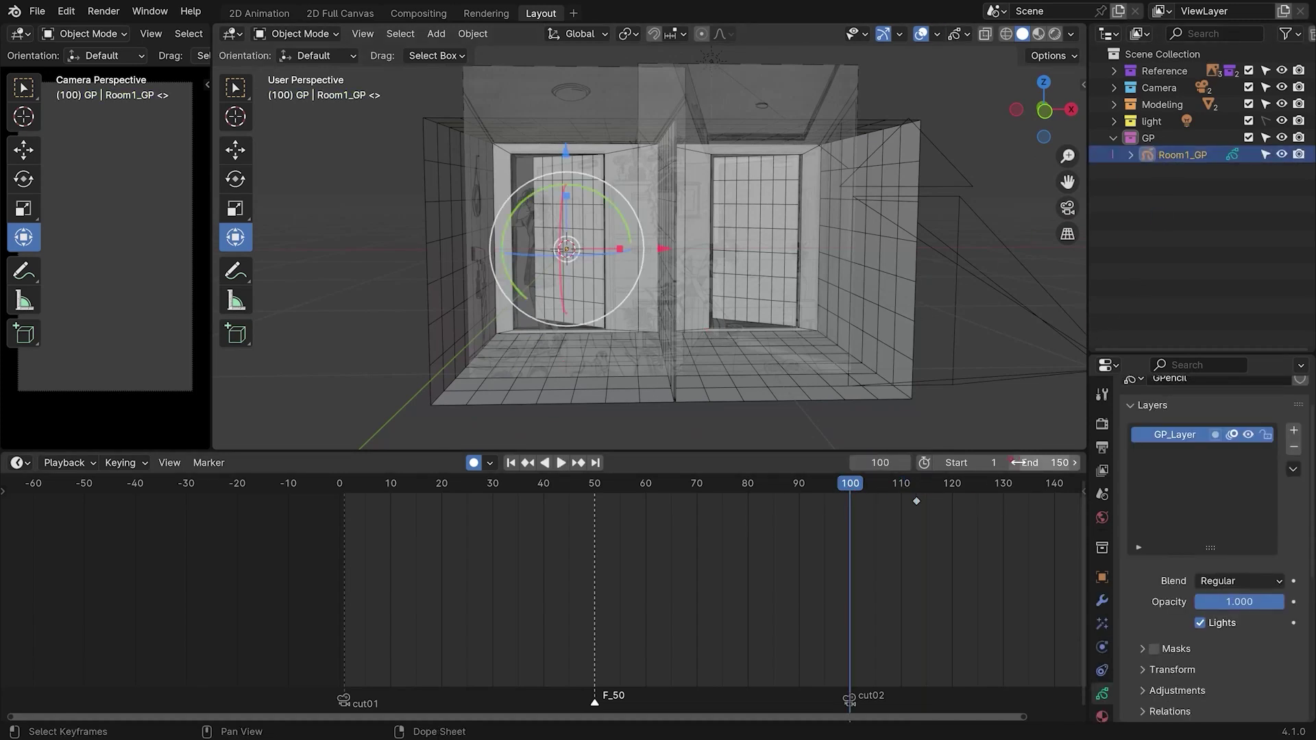
{"action": "left_click", "coordinate": [891, 463]}
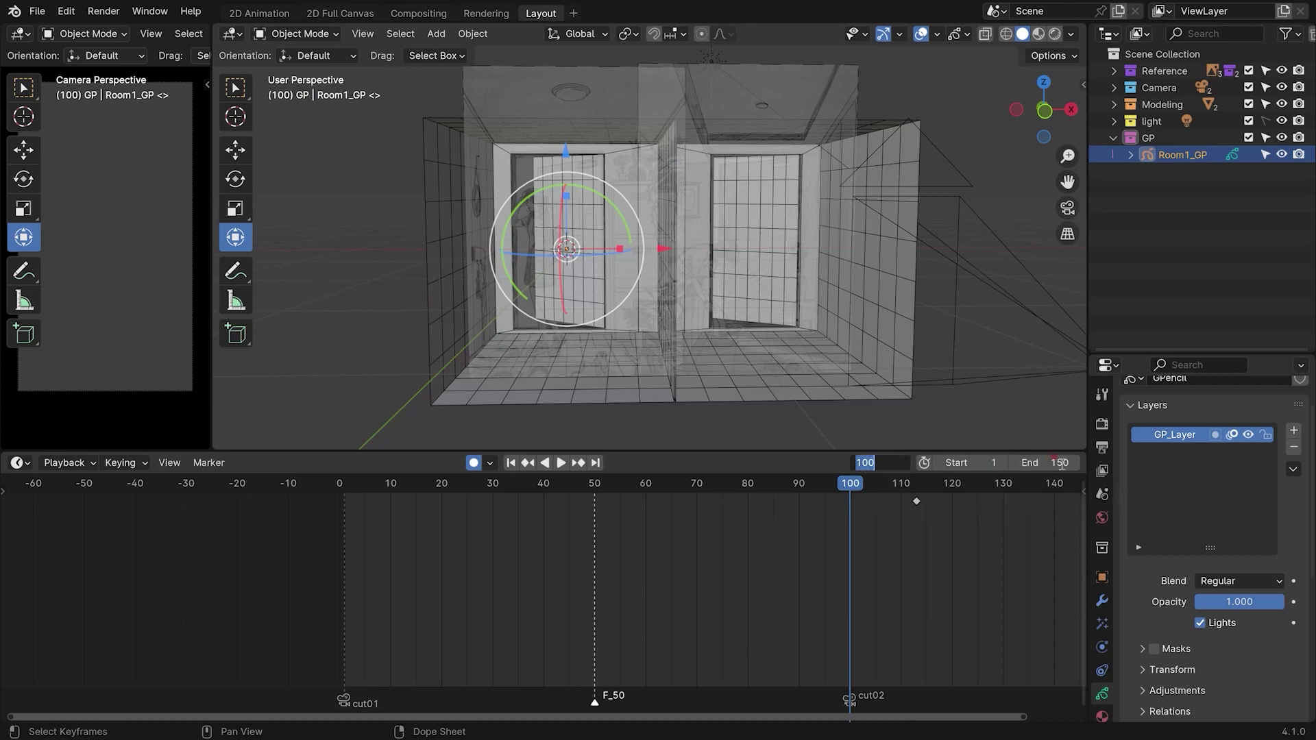
{"action": "key", "text": "ctrl+c"}
{"action": "key", "text": "ctrl+v"}
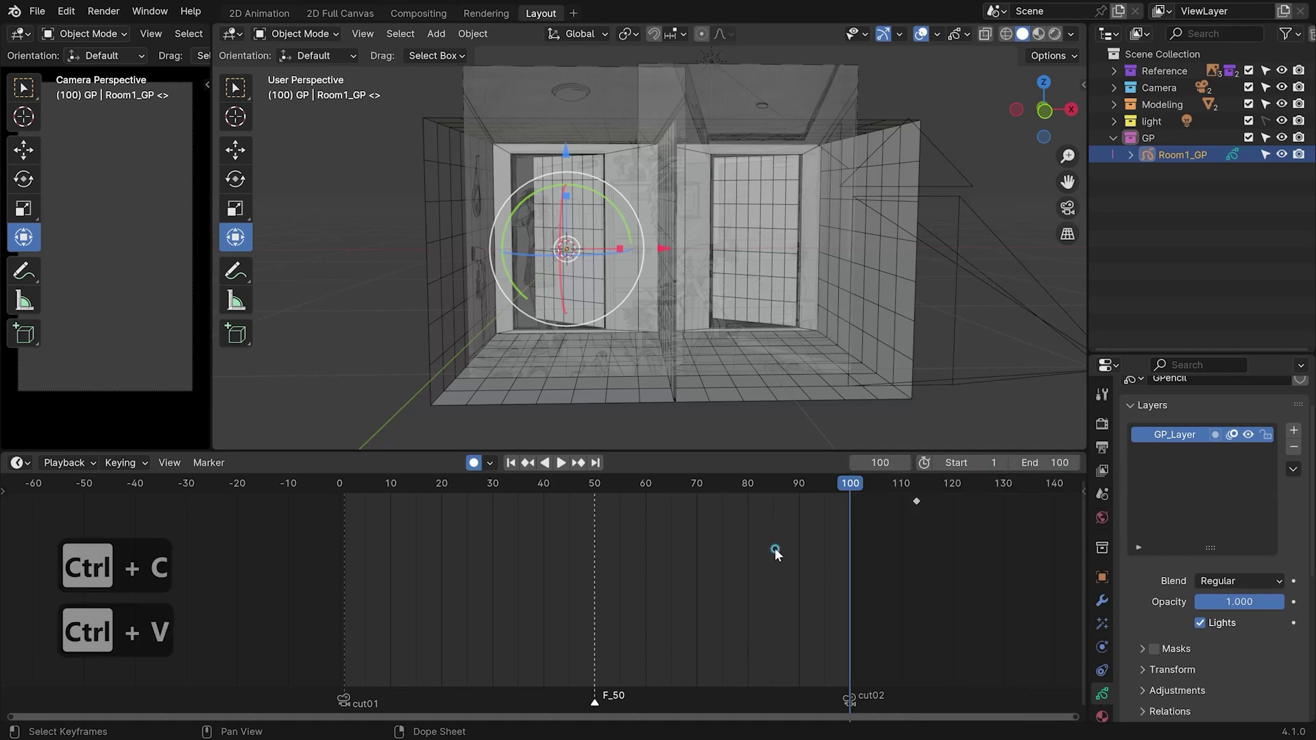
{"action": "left_click", "coordinate": [360, 486]}
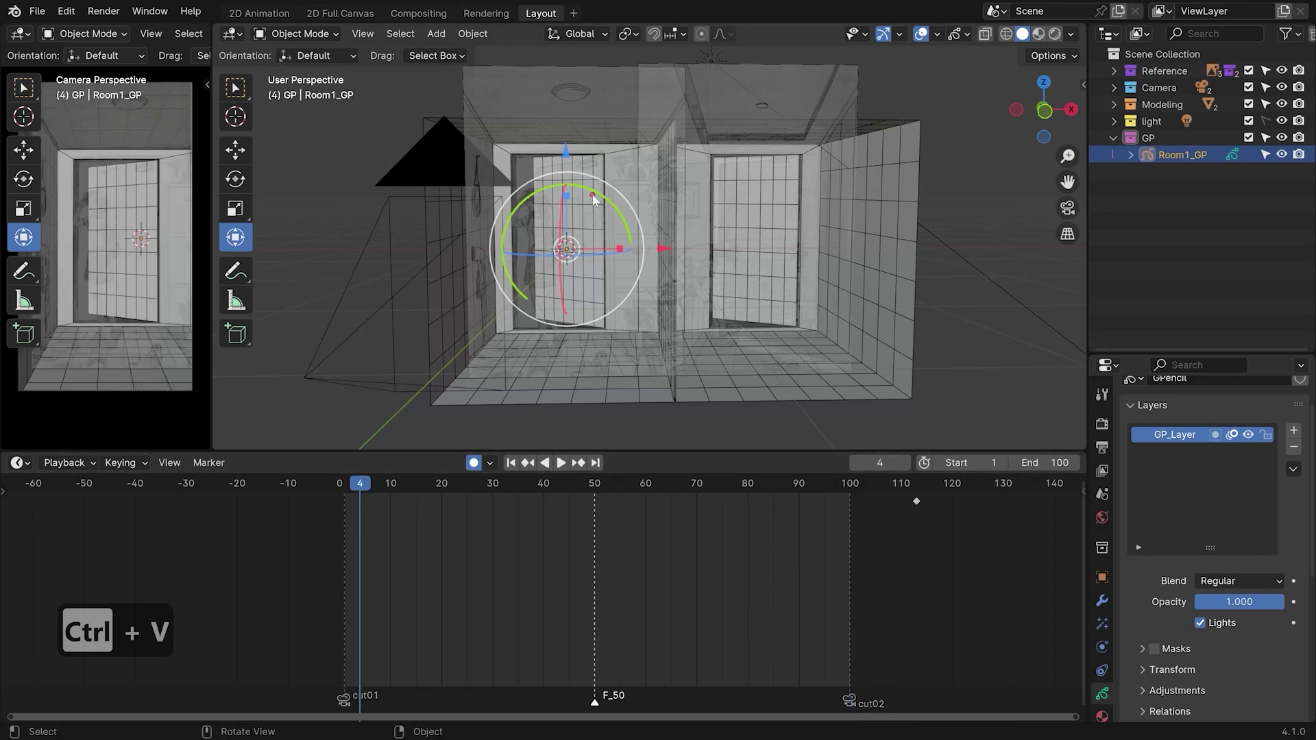
Hide the Room2 model and its Reference 02 image, leaving the first room in view
{"action": "left_click", "coordinate": [809, 175]}
{"action": "left_click", "coordinate": [1114, 105]}
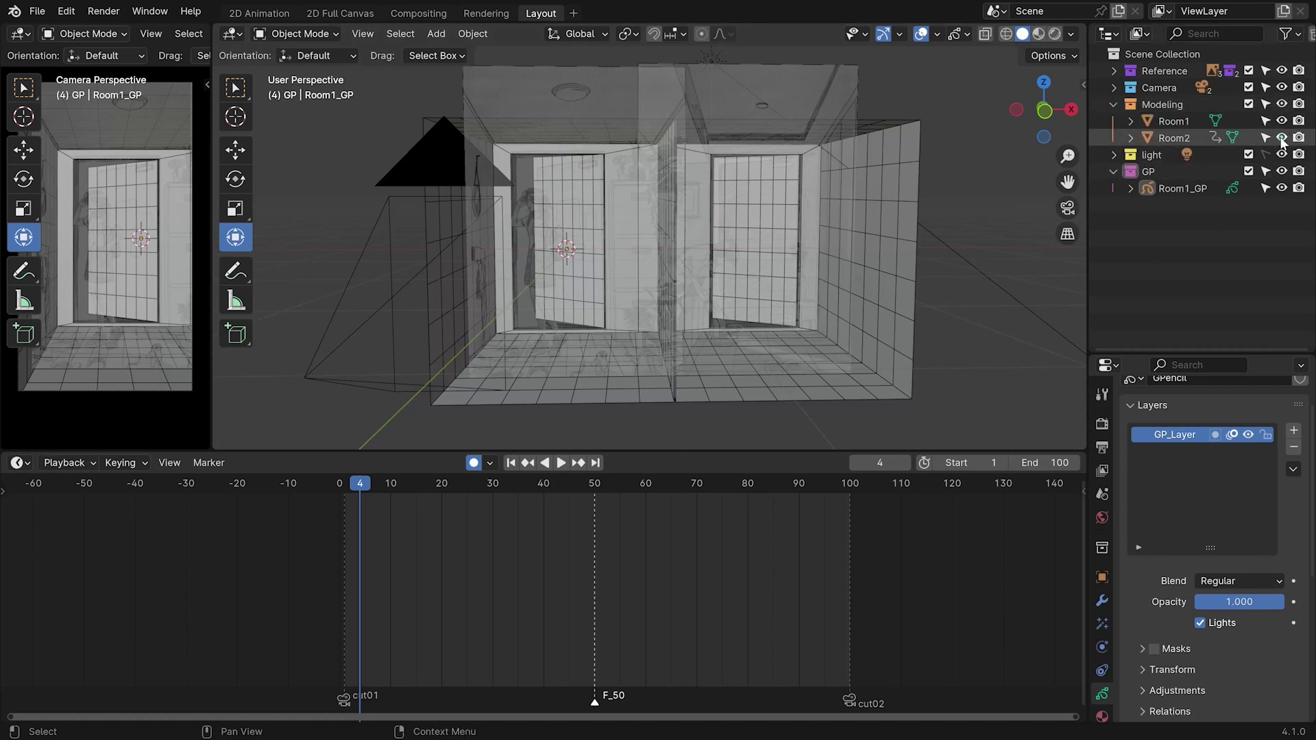
{"action": "left_click", "coordinate": [1281, 137]}
{"action": "left_click", "coordinate": [825, 105]}
{"action": "key", "text": "h"}
{"action": "middle_click_drag", "start_coordinate": [728, 286], "coordinate": [770, 297]}
Switch Room1_GP to Draw Mode and set the Pencil brush strength to 1.000
{"action": "left_click", "coordinate": [1193, 187]}
{"action": "key", "text": "Tab"}
{"action": "left_click", "coordinate": [663, 169]}
{"action": "left_click_drag", "start_coordinate": [772, 57], "coordinate": [894, 57]}
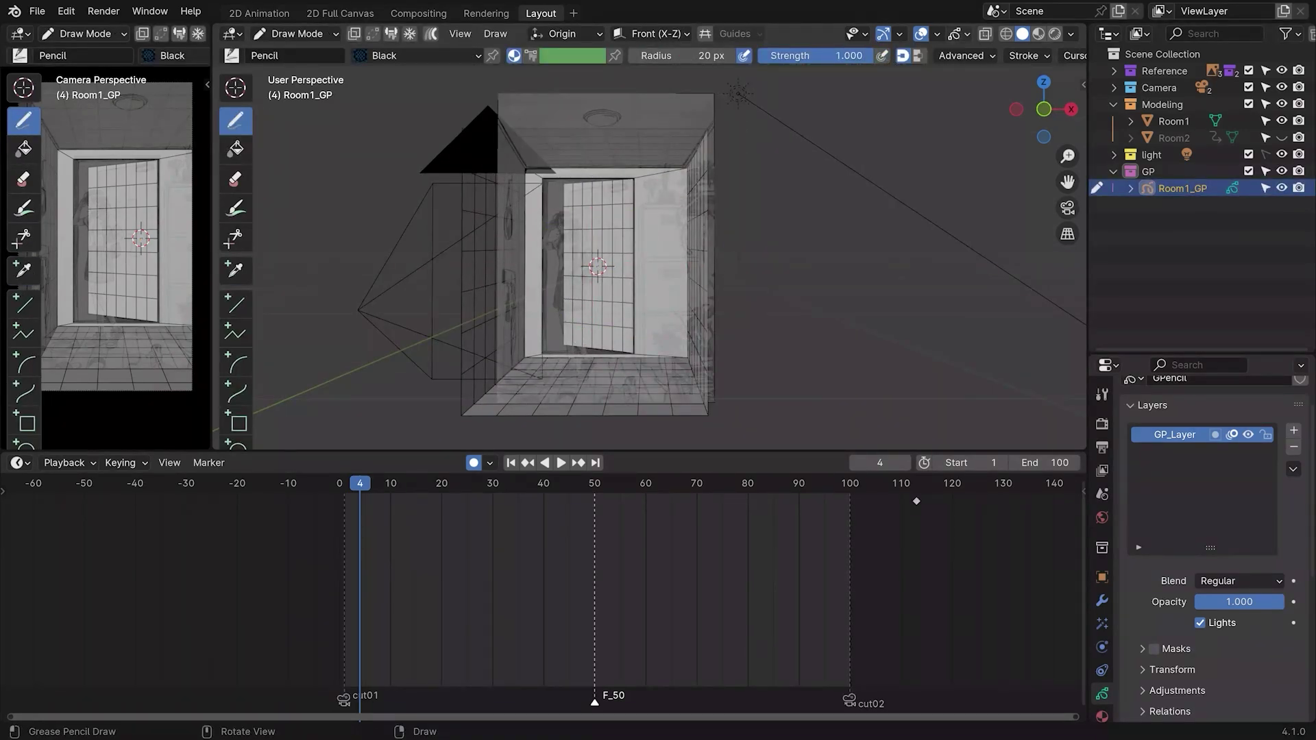
{"action": "middle_click_drag", "start_coordinate": [713, 262], "coordinate": [734, 272]}
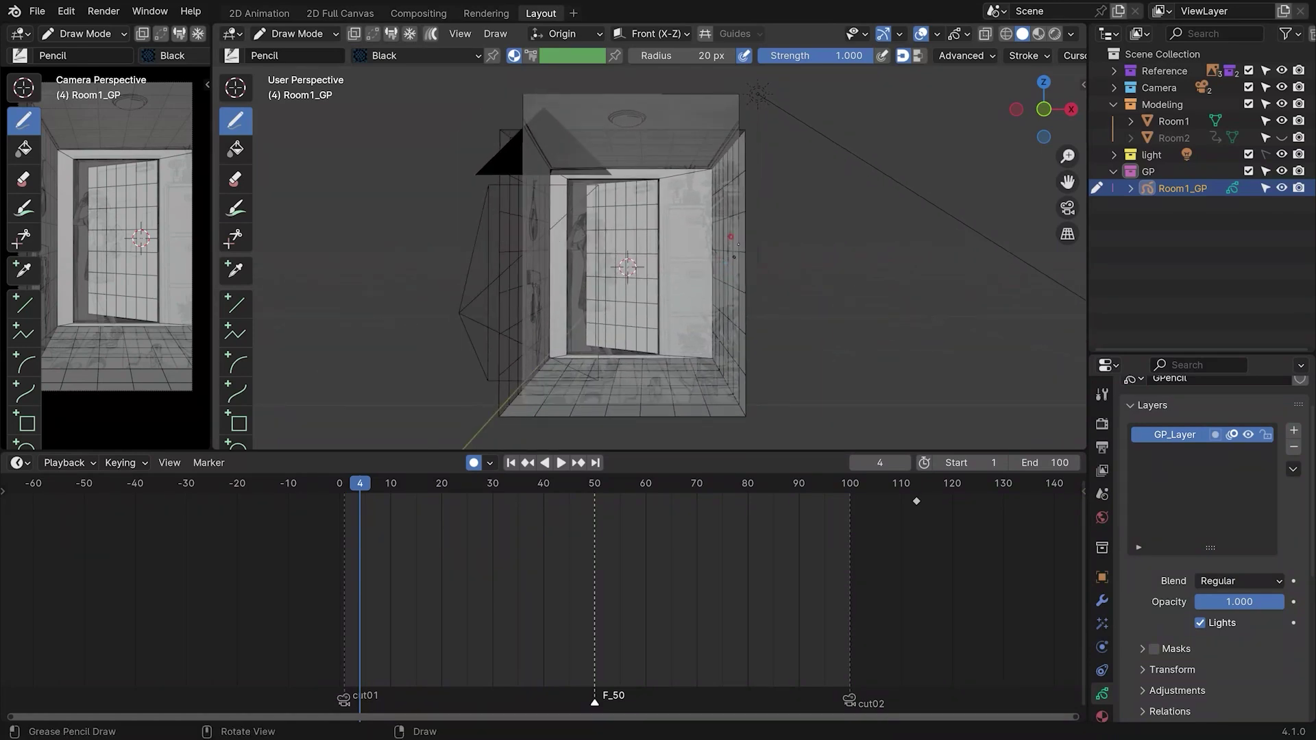
Return to Object Mode and turn off the visibility of cameras in the main viewport
{"action": "key", "text": "Tab"}
{"action": "left_click", "coordinate": [492, 169]}
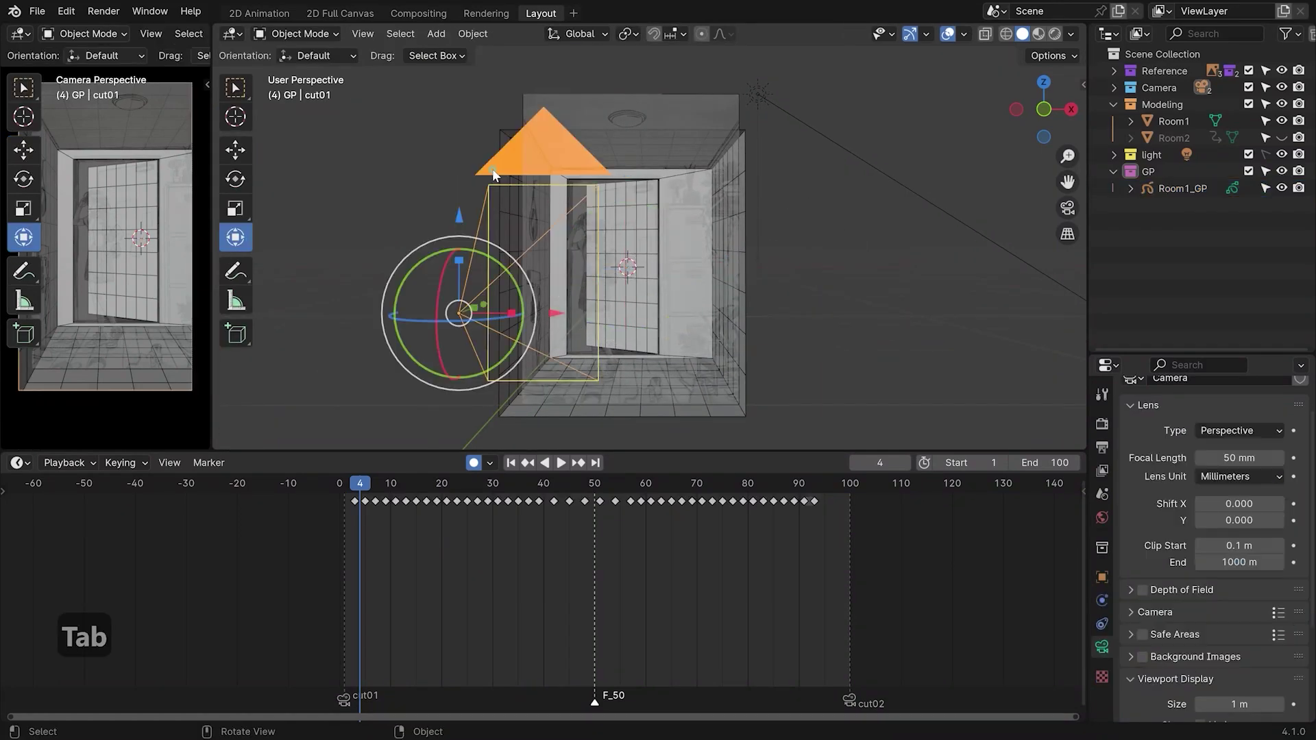
{"action": "left_click", "coordinate": [892, 34]}
{"action": "left_click", "coordinate": [927, 332]}
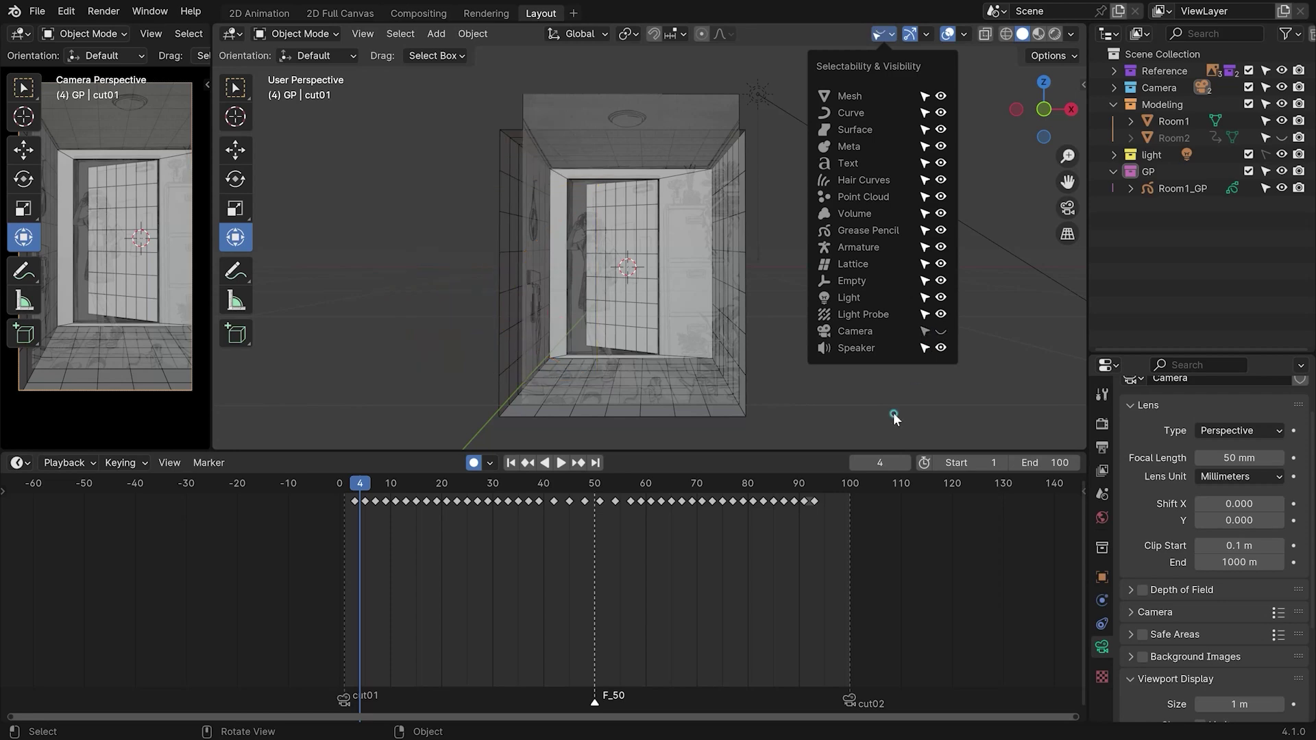
Put Room1_GP back into Draw Mode and set the stroke placement to Surface
{"action": "left_click", "coordinate": [1194, 189]}
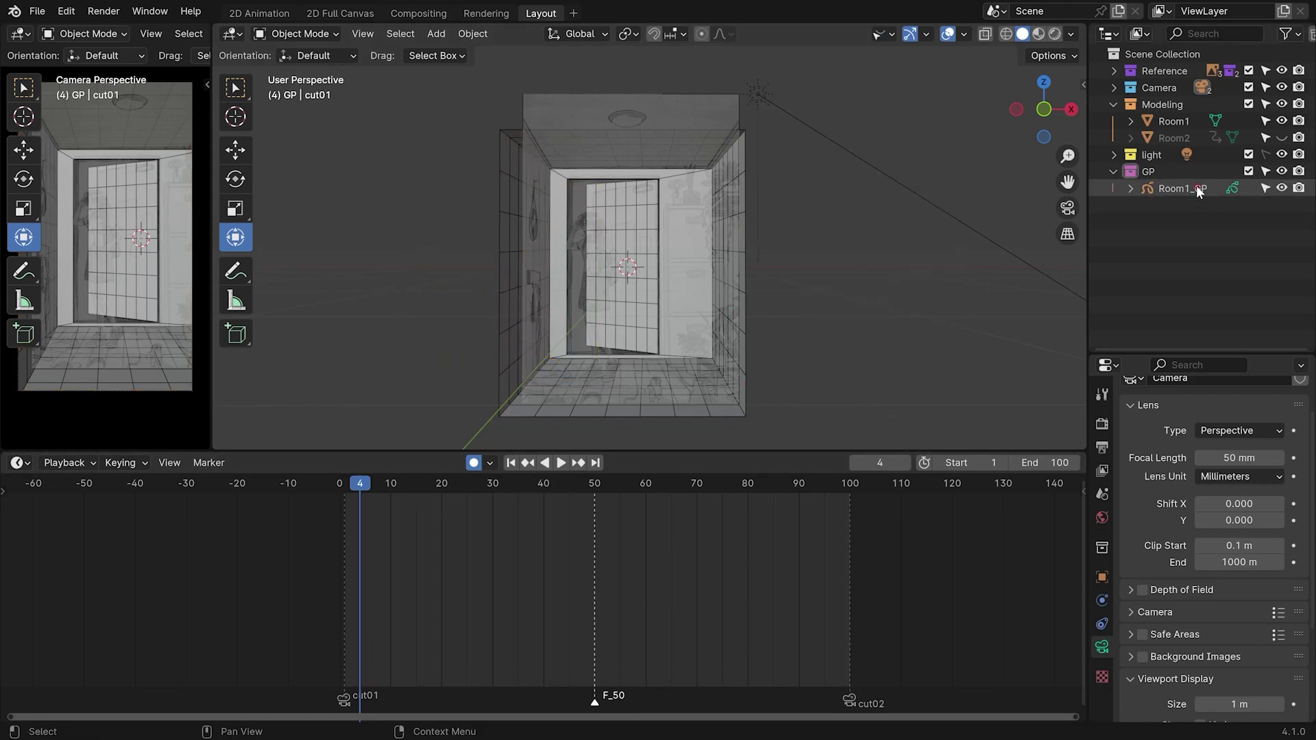
{"action": "key", "text": "Tab"}
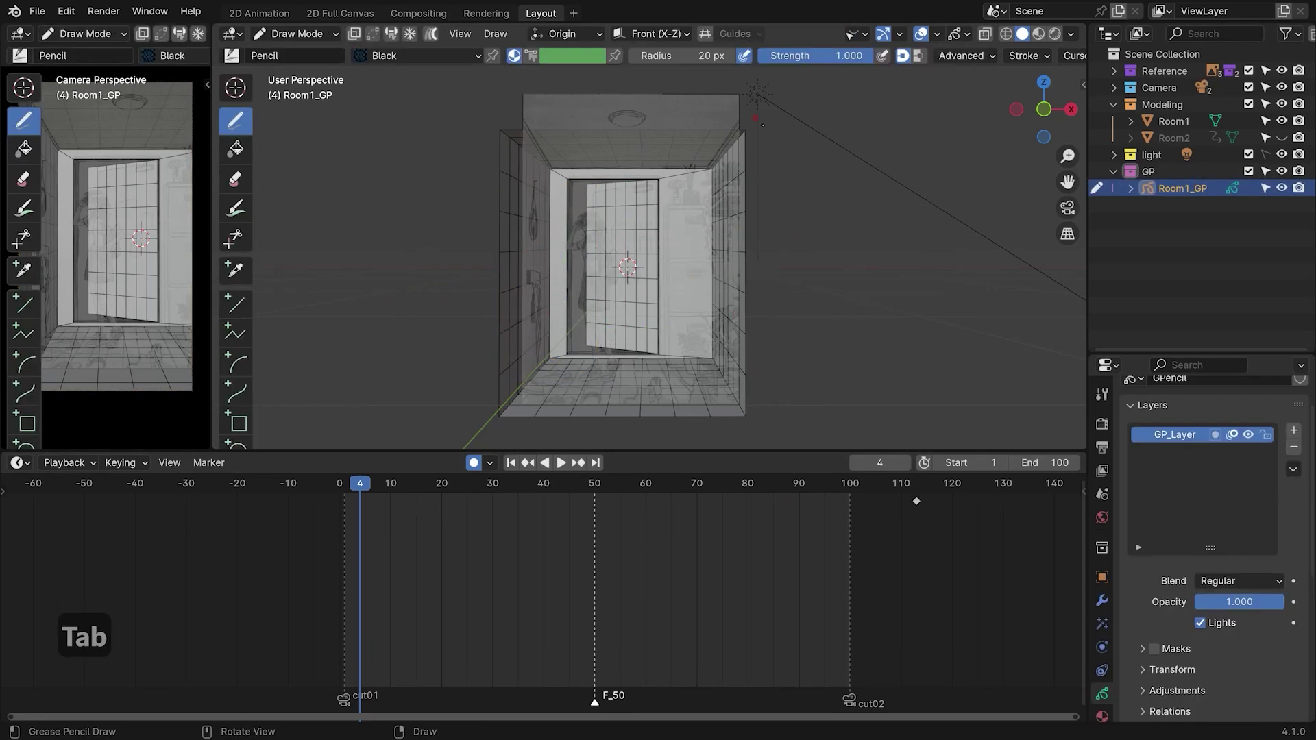
{"action": "key", "text": "ctrl+z"}
{"action": "left_click", "coordinate": [593, 34]}
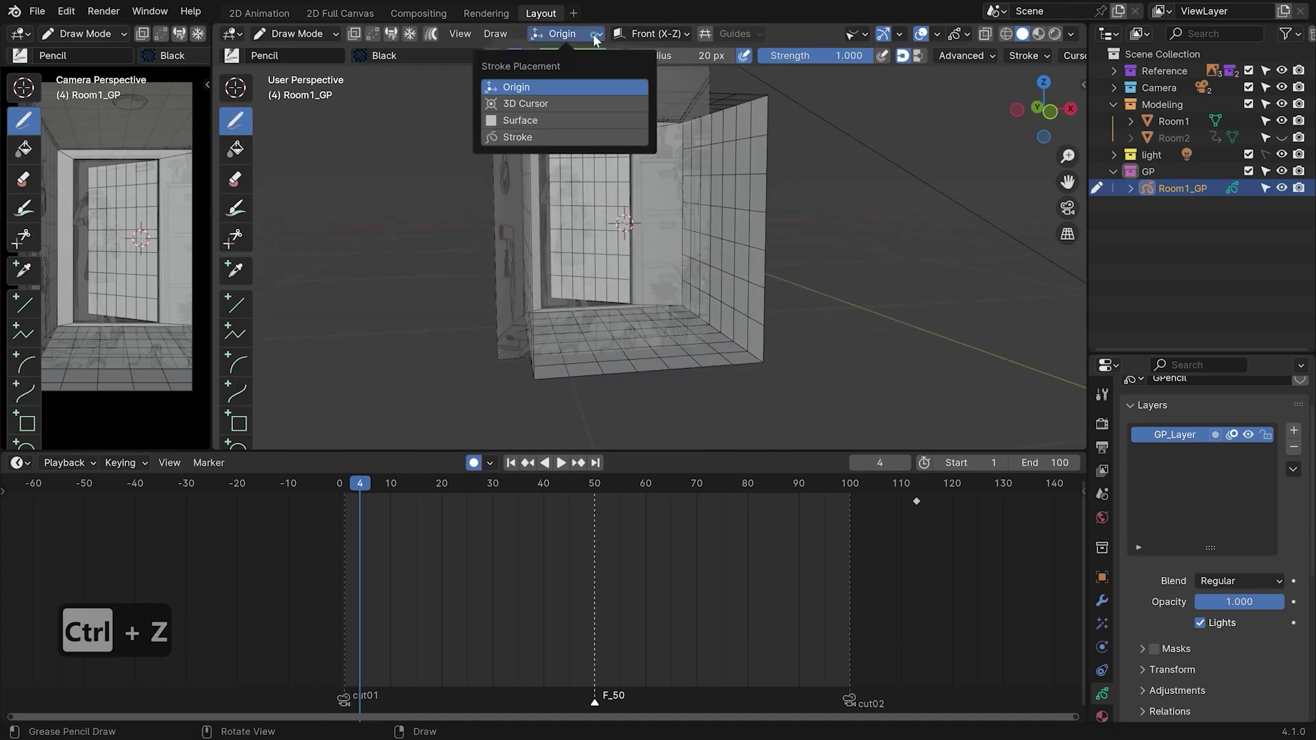
{"action": "left_click", "coordinate": [594, 120]}
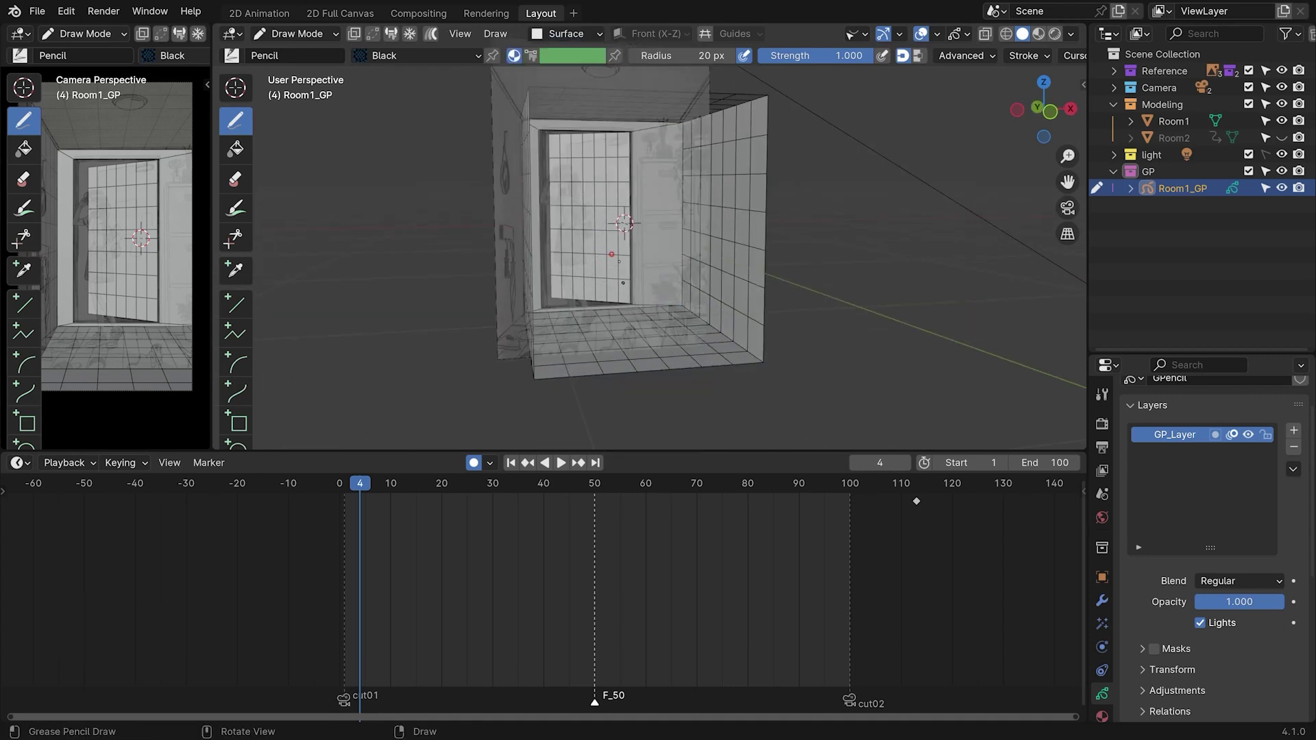
Set the surface offset for stroke placement to 0.006
{"action": "left_click", "coordinate": [593, 35]}
{"action": "left_click", "coordinate": [586, 175]}
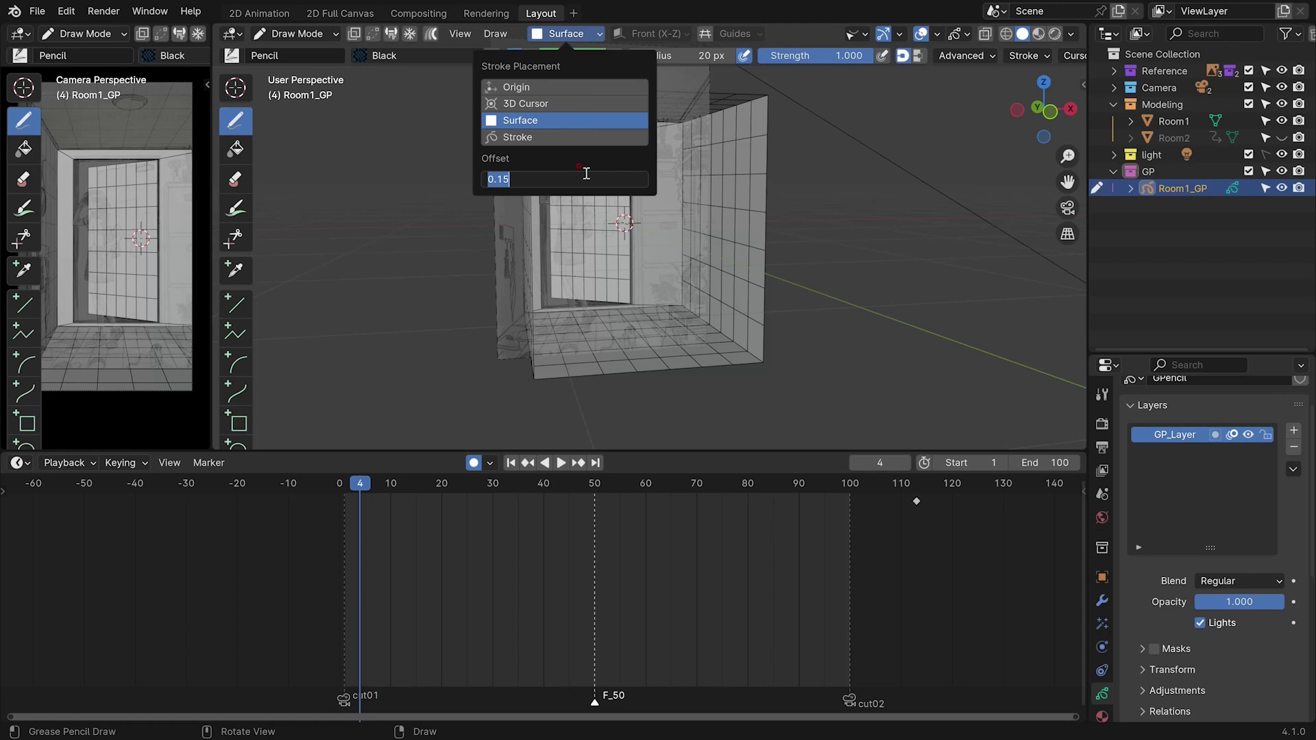
{"action": "type", "text": "0.006"}
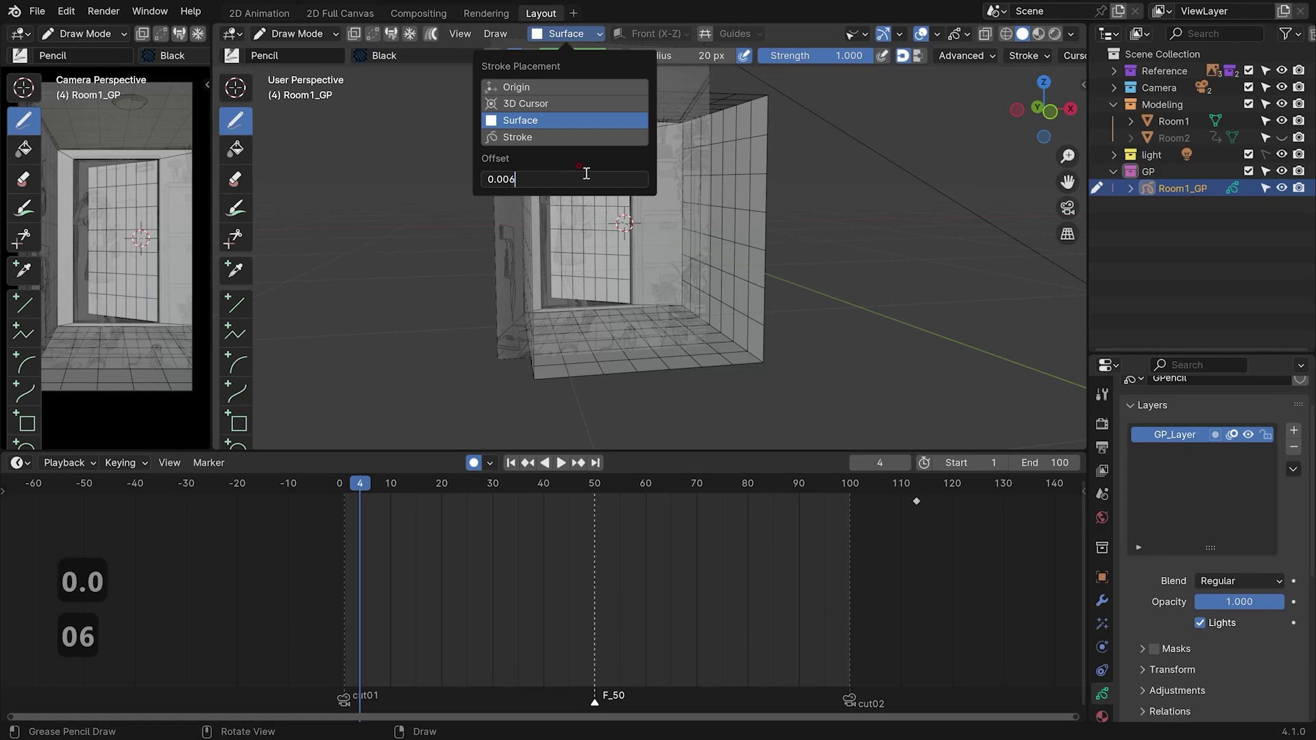
{"action": "key", "text": "Return"}
{"action": "mouse_move", "coordinate": [710, 272]}
{"action": "middle_mouse_down"}
{"action": "mouse_move", "coordinate": [670, 270]}
{"action": "mouse_move", "coordinate": [674, 219]}
{"action": "middle_mouse_up"}
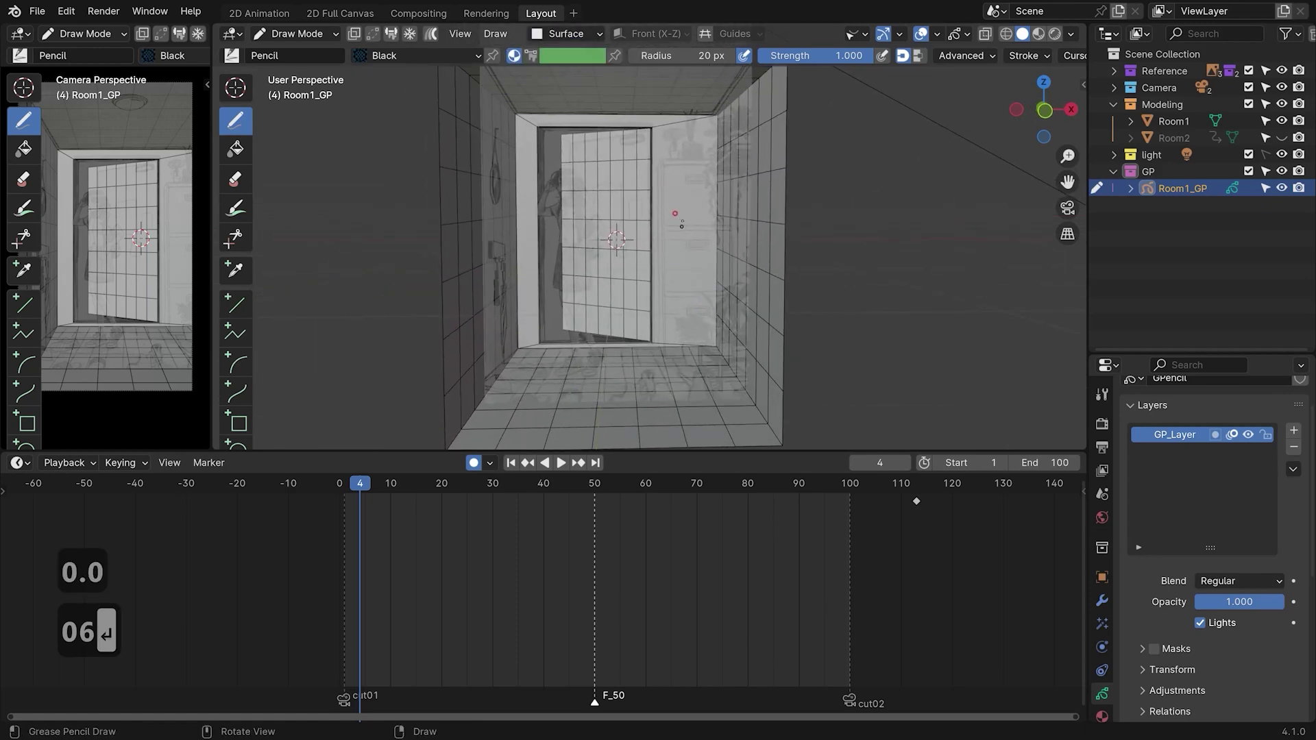
{"action": "middle_click_drag", "start_coordinate": [675, 358], "coordinate": [703, 346]}
{"action": "key", "text": "ctrl+z"}
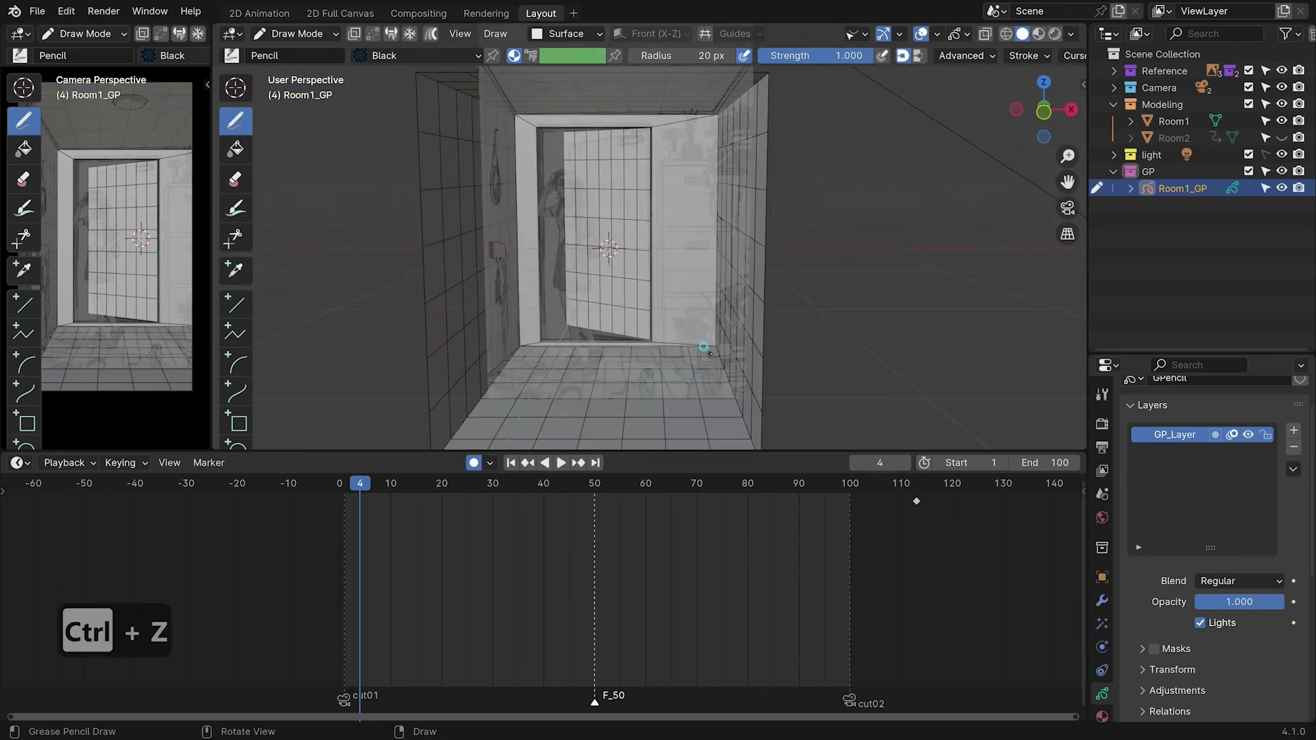
Enable the Canvas grid in the Grease Pencil overlays
{"action": "left_click", "coordinate": [968, 34]}
{"action": "left_click", "coordinate": [854, 108]}
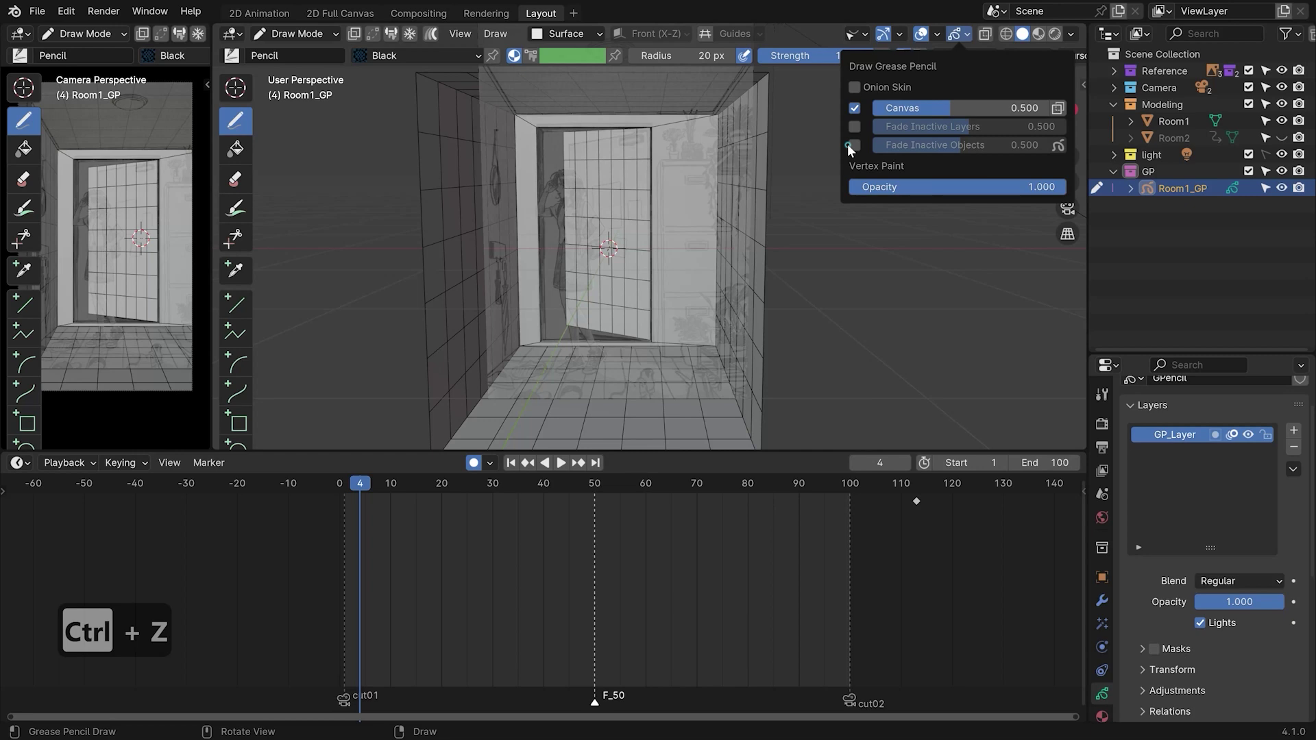
Enable Fade Inactive Objects in the Grease Pencil overlays and set it to 0.090
{"action": "left_click", "coordinate": [953, 36]}
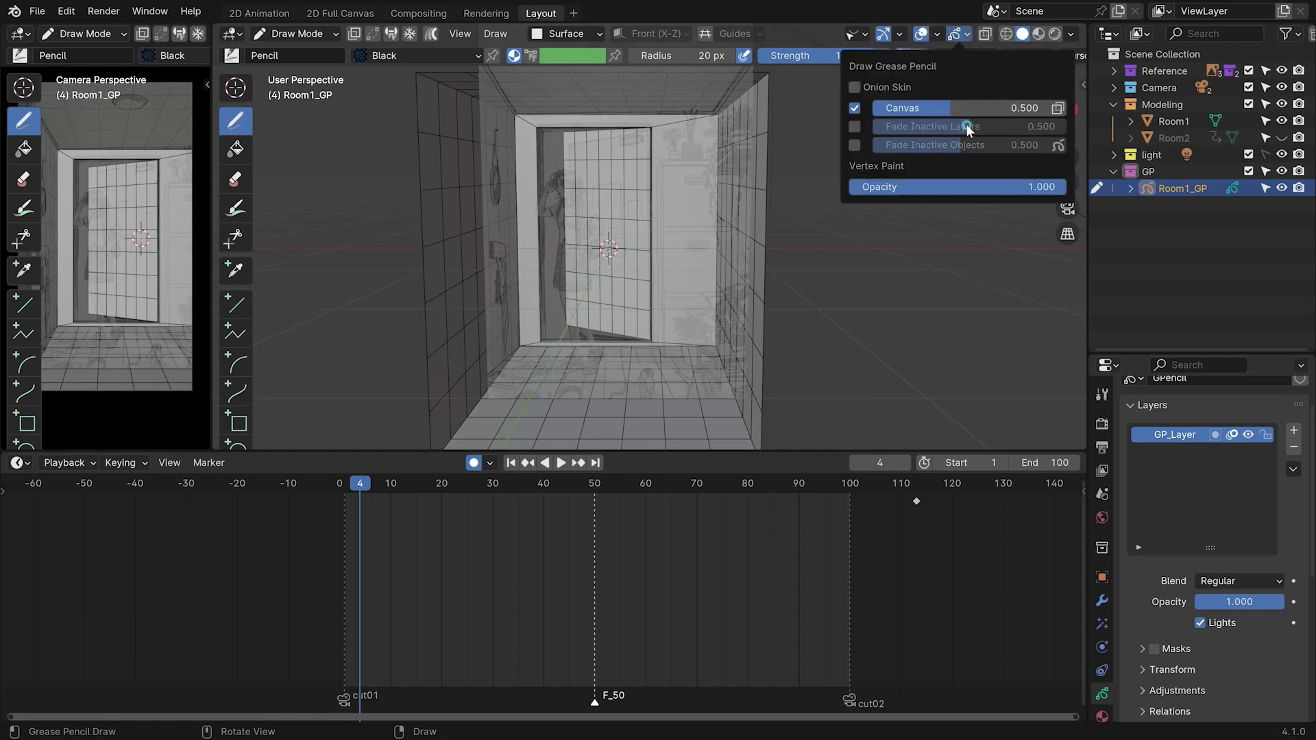
{"action": "left_click", "coordinate": [855, 145]}
{"action": "left_click_drag", "start_coordinate": [922, 152], "coordinate": [884, 158]}
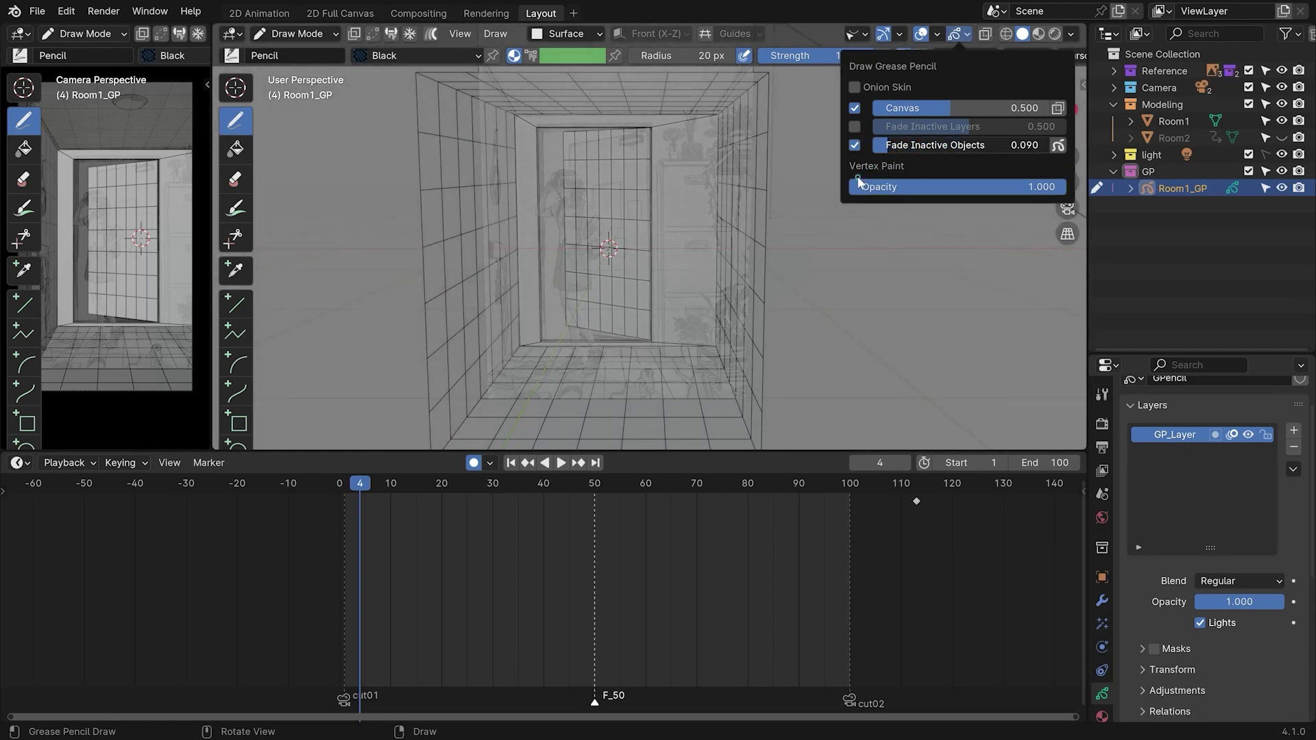
{"action": "middle_click_drag", "start_coordinate": [713, 302], "coordinate": [687, 287]}
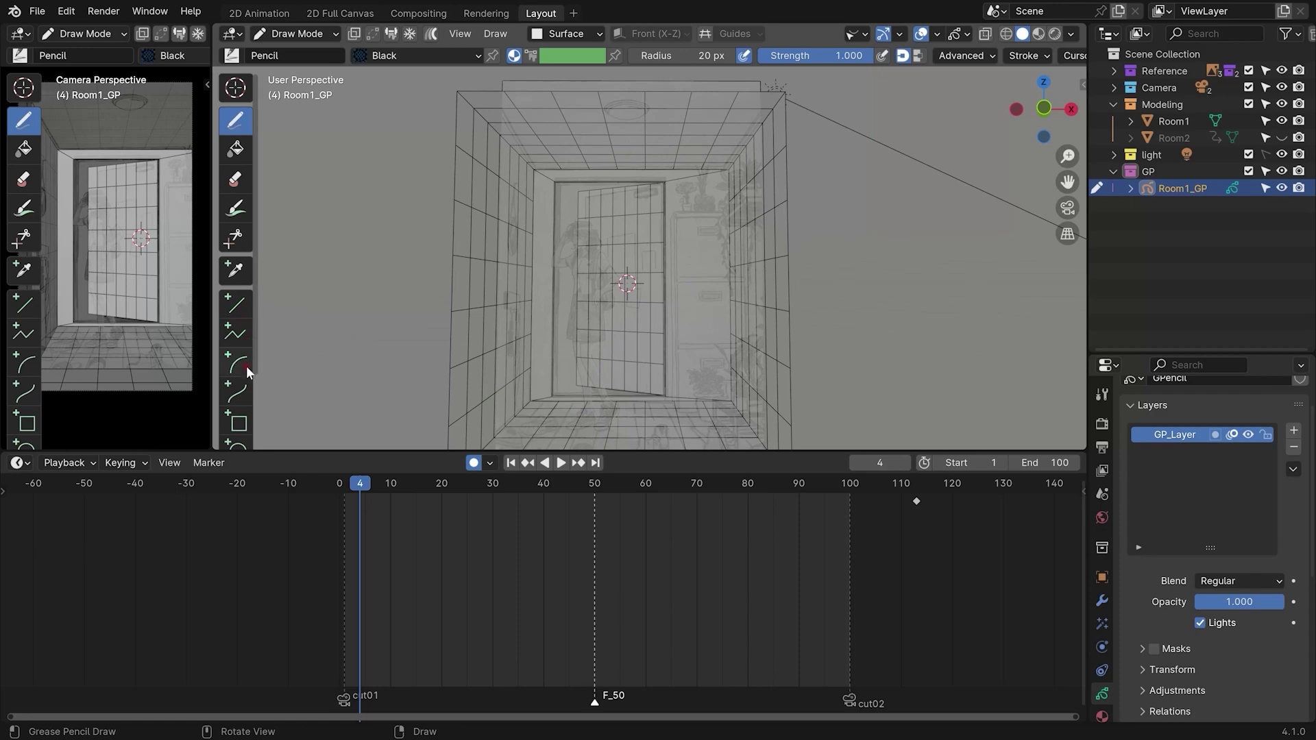
Activate the Line tool and rename the Grease Pencil layer to ROOM_LINE
{"action": "left_click", "coordinate": [234, 306]}
{"action": "scroll", "coordinate": [716, 243], "scroll_direction": "up", "scroll_amount": 5}
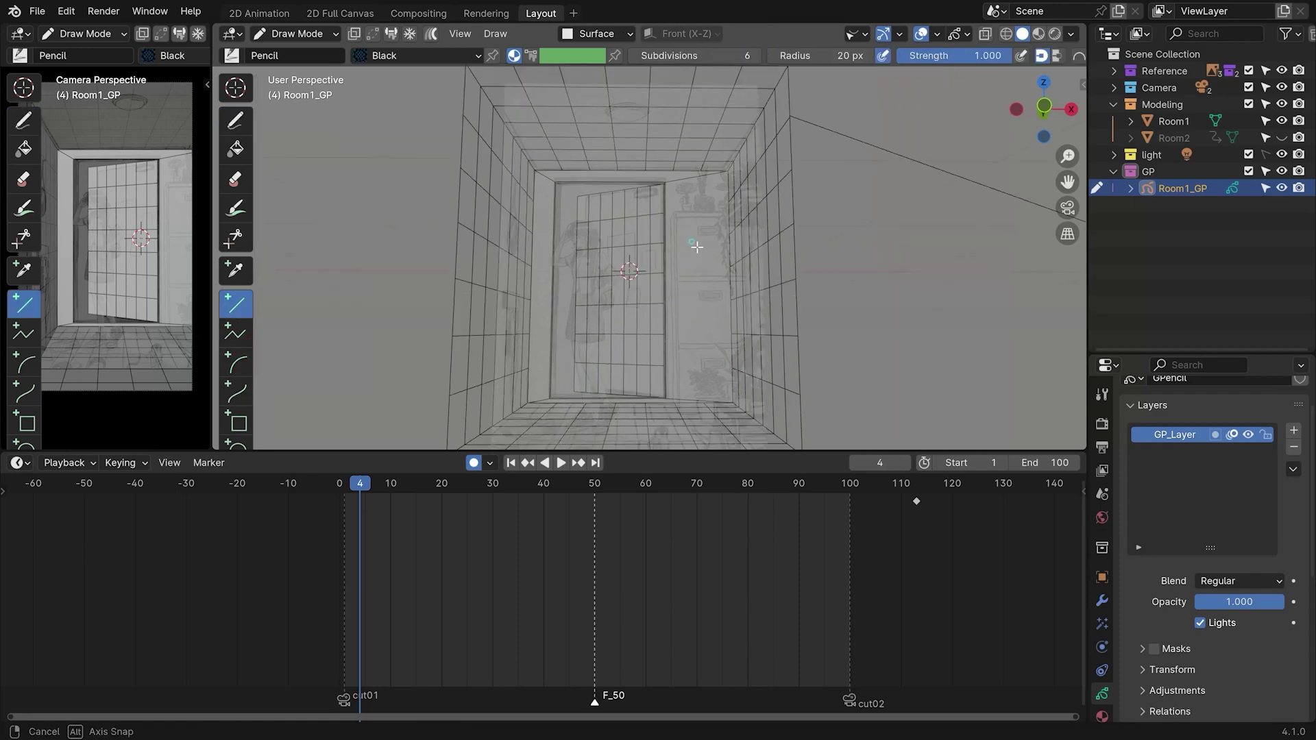
{"action": "double_click", "coordinate": [1185, 435]}
{"action": "type", "text": "ROOM_LINE"}
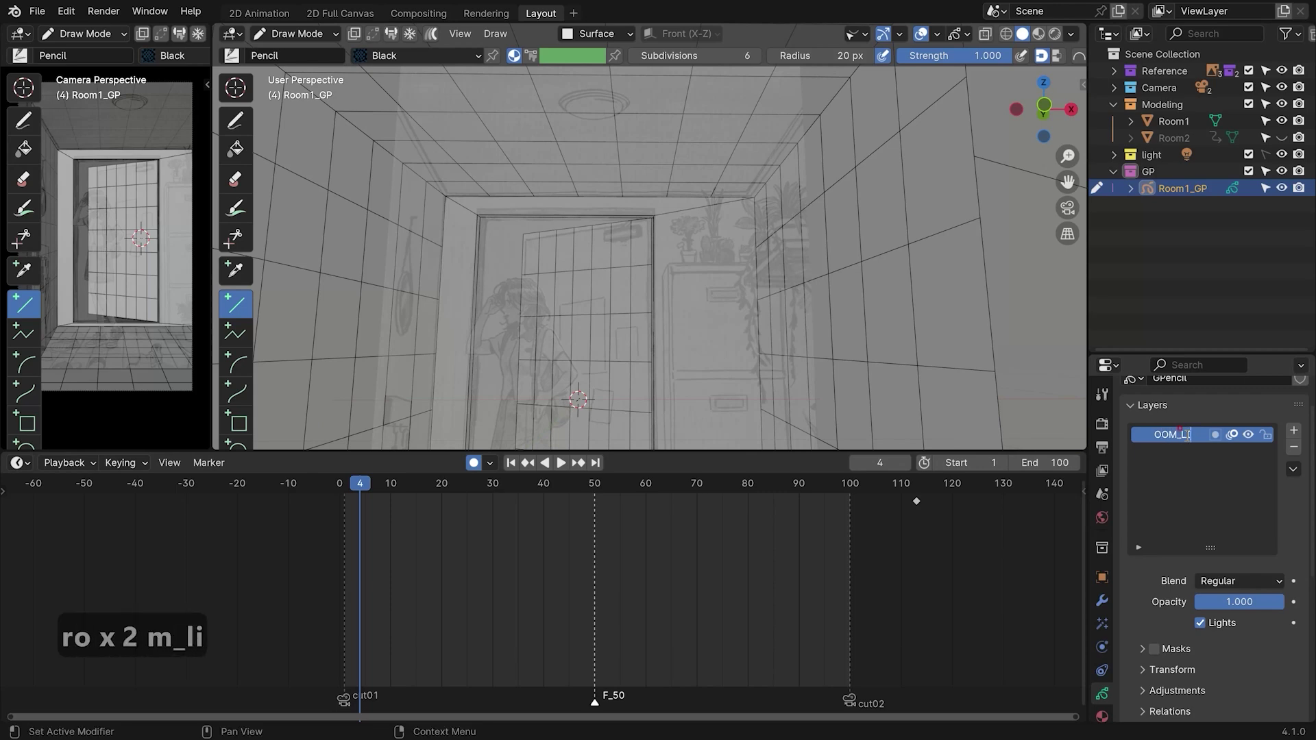
{"action": "key", "text": "Return"}
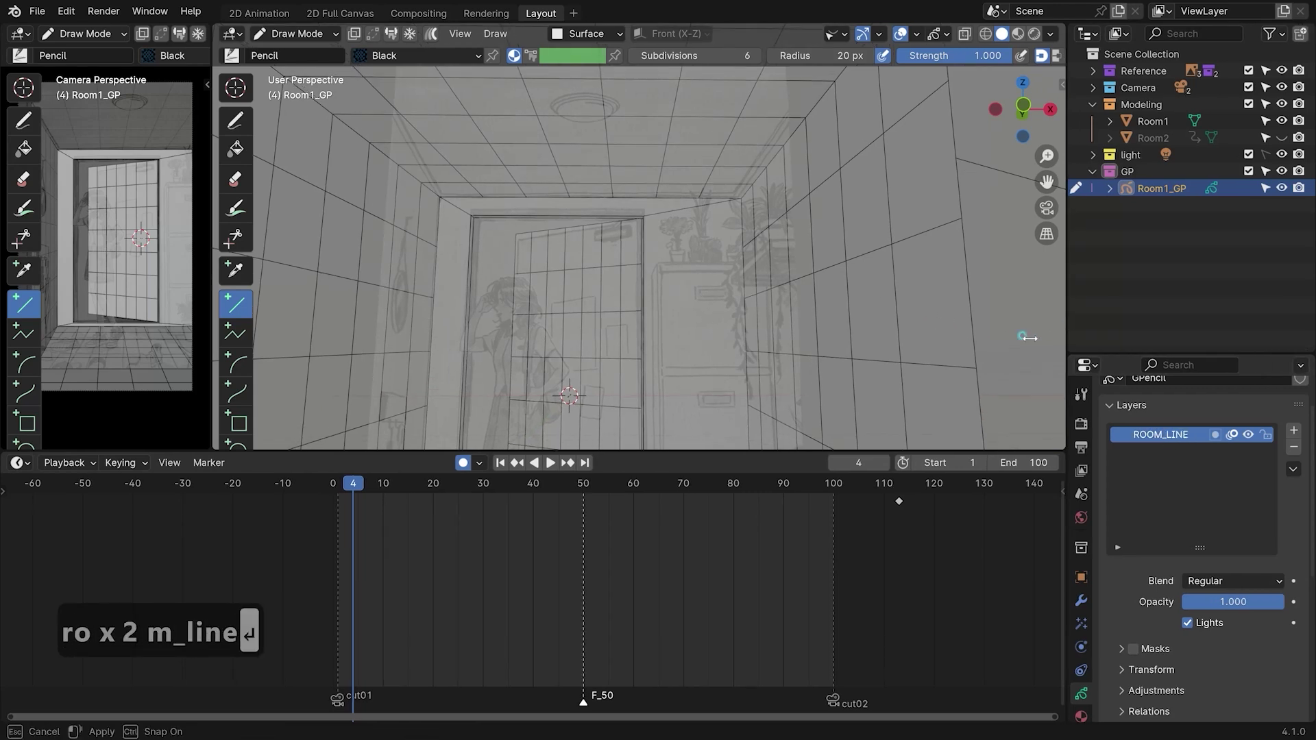
Turn the camera viewport area into an Image Editor displaying concept art 1_1.png, with the whole image fitted in view
{"action": "left_click_drag", "start_coordinate": [1087, 324], "coordinate": [951, 324]}
{"action": "left_click", "coordinate": [21, 34]}
{"action": "left_click", "coordinate": [72, 100]}
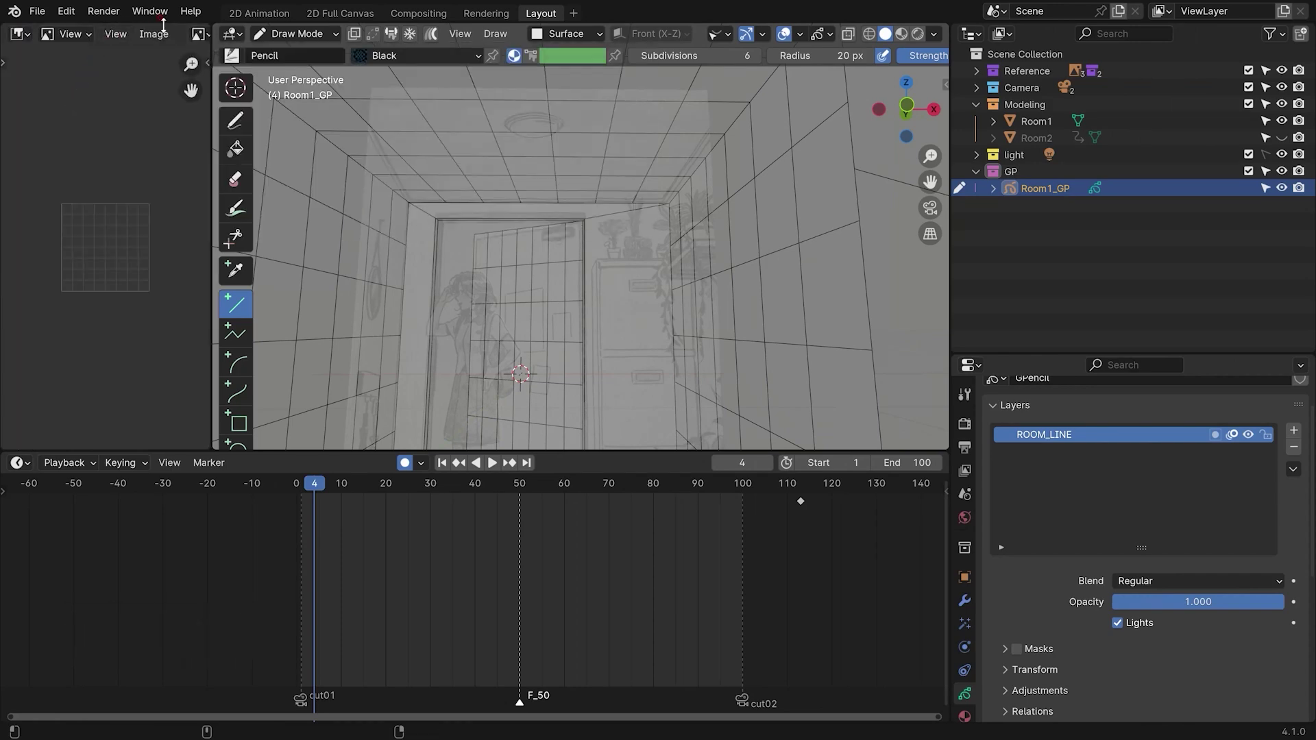
{"action": "left_click", "coordinate": [197, 35]}
{"action": "left_click", "coordinate": [301, 58]}
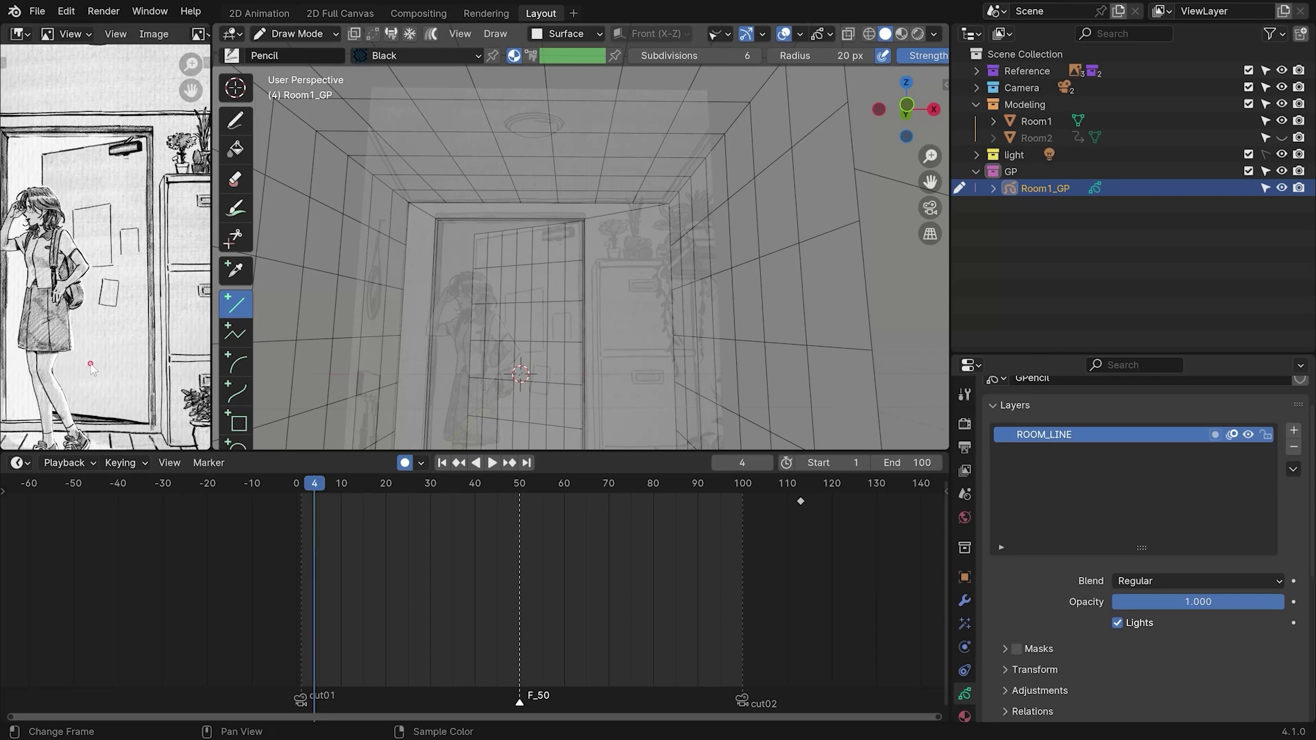
{"action": "key", "text": "Home"}
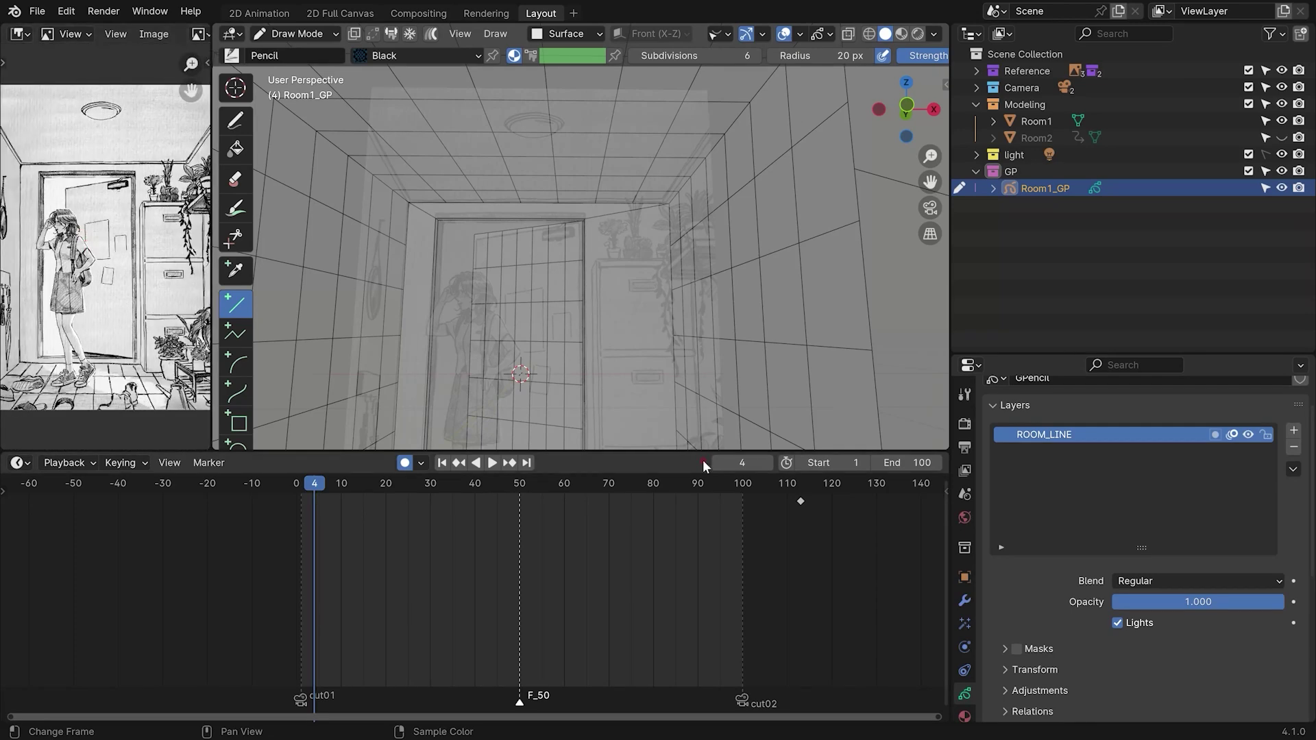
Resize the workspace areas to shorten the timeline, narrow the outliner and properties column, and widen the reference image area
{"action": "left_click_drag", "start_coordinate": [711, 451], "coordinate": [710, 600]}
{"action": "left_click_drag", "start_coordinate": [951, 319], "coordinate": [1050, 320]}
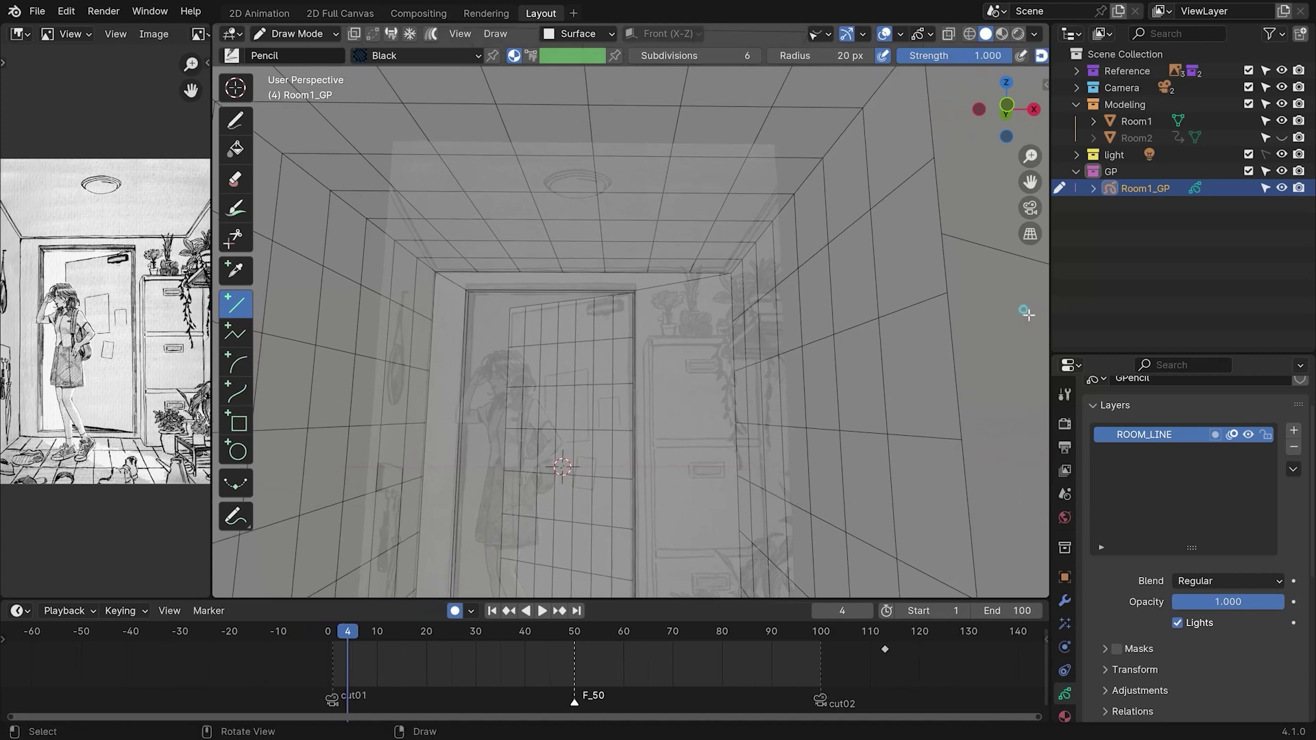
{"action": "left_click_drag", "start_coordinate": [211, 227], "coordinate": [323, 207]}
Try drawing a straight line along the room's left ceiling edge, and undo it
{"action": "left_click_drag", "start_coordinate": [658, 439], "coordinate": [743, 367], "text": "alt+shift"}
{"action": "left_click_drag", "start_coordinate": [533, 164], "coordinate": [588, 262], "text": "alt"}
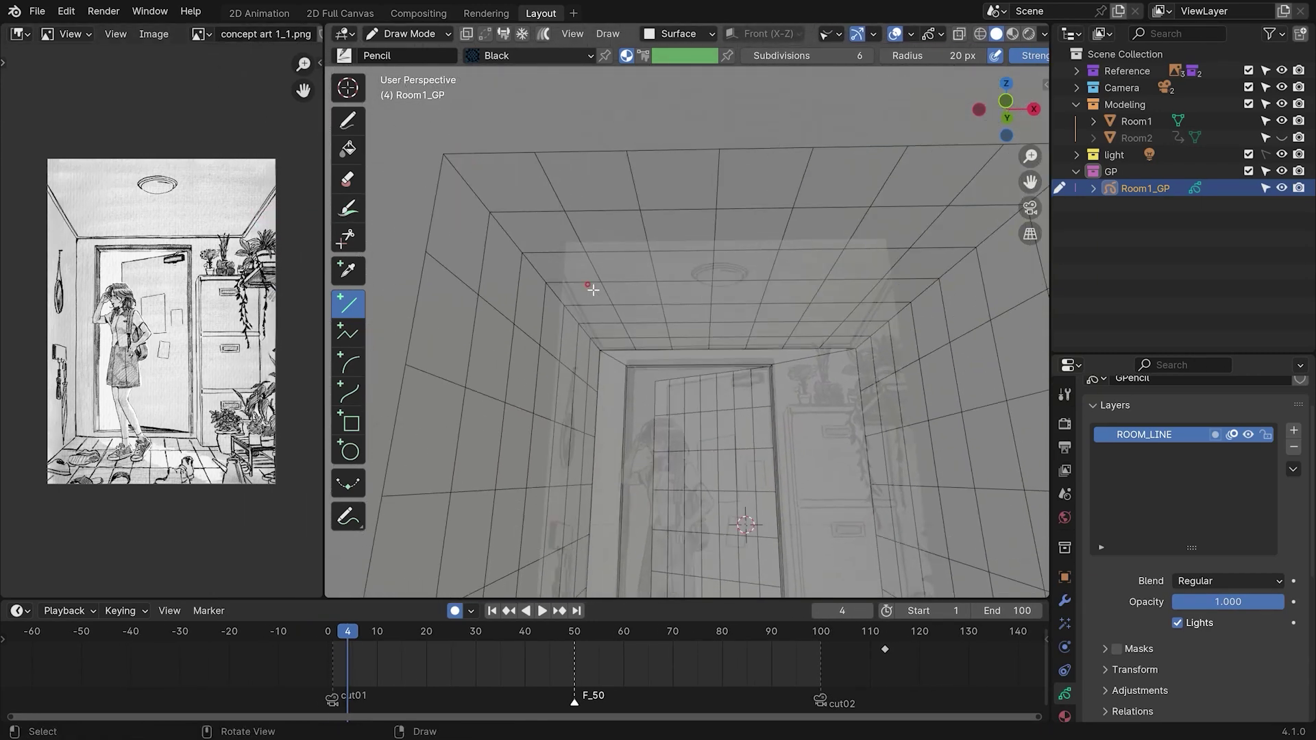
{"action": "mouse_move", "coordinate": [443, 154]}
{"action": "left_mouse_down"}
{"action": "mouse_move", "coordinate": [594, 358]}
{"action": "mouse_move", "coordinate": [645, 346]}
{"action": "mouse_move", "coordinate": [643, 311]}
{"action": "mouse_move", "coordinate": [649, 366]}
{"action": "mouse_move", "coordinate": [640, 341]}
{"action": "left_mouse_up"}
{"action": "key", "text": "Return"}
{"action": "key", "text": "ctrl+z"}
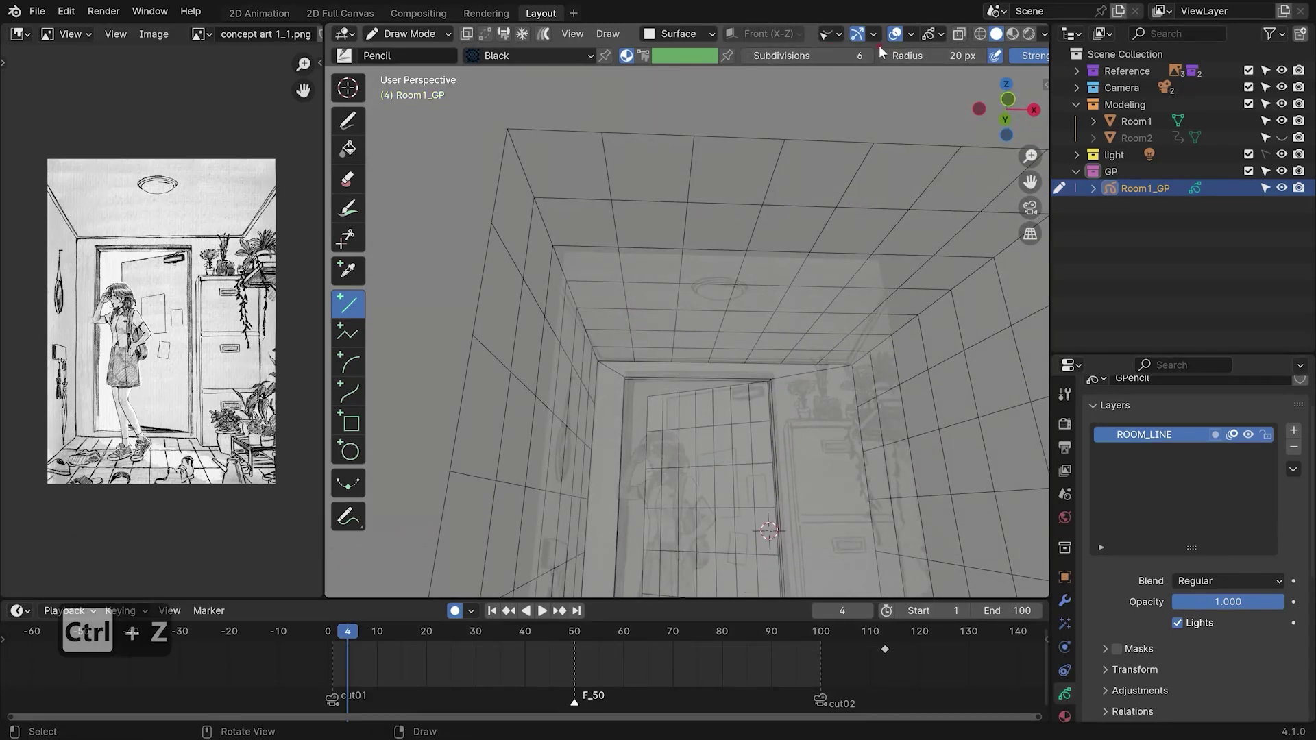
Set the Line tool's subdivisions to 30 and the Pencil brush radius to 15 px
{"action": "left_click", "coordinate": [843, 55]}
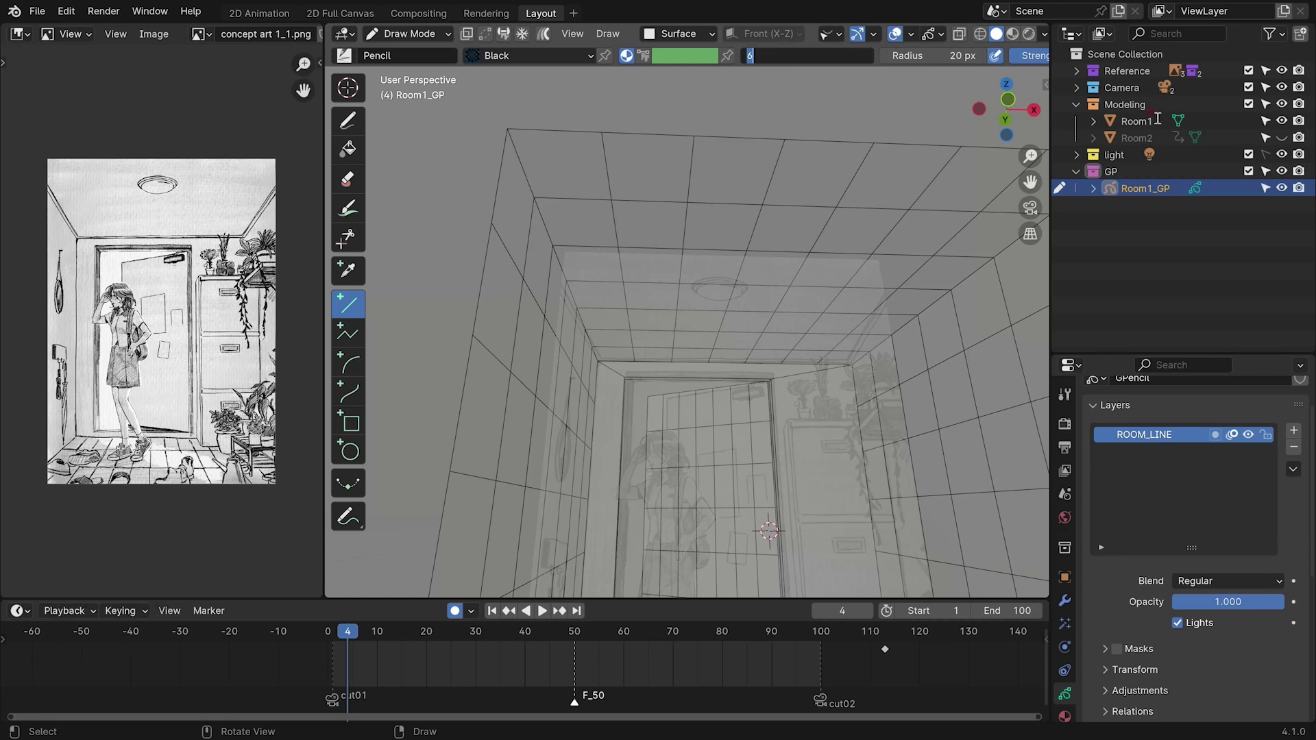
{"action": "type", "text": "30"}
{"action": "key", "text": "Return"}
{"action": "left_click", "coordinate": [973, 56]}
{"action": "type", "text": "15"}
{"action": "key", "text": "Return"}
Try a Pencil line along the back wall's top edge in front view, and undo it
{"action": "middle_click_drag", "start_coordinate": [789, 288], "coordinate": [714, 360]}
{"action": "key", "text": "grave"}
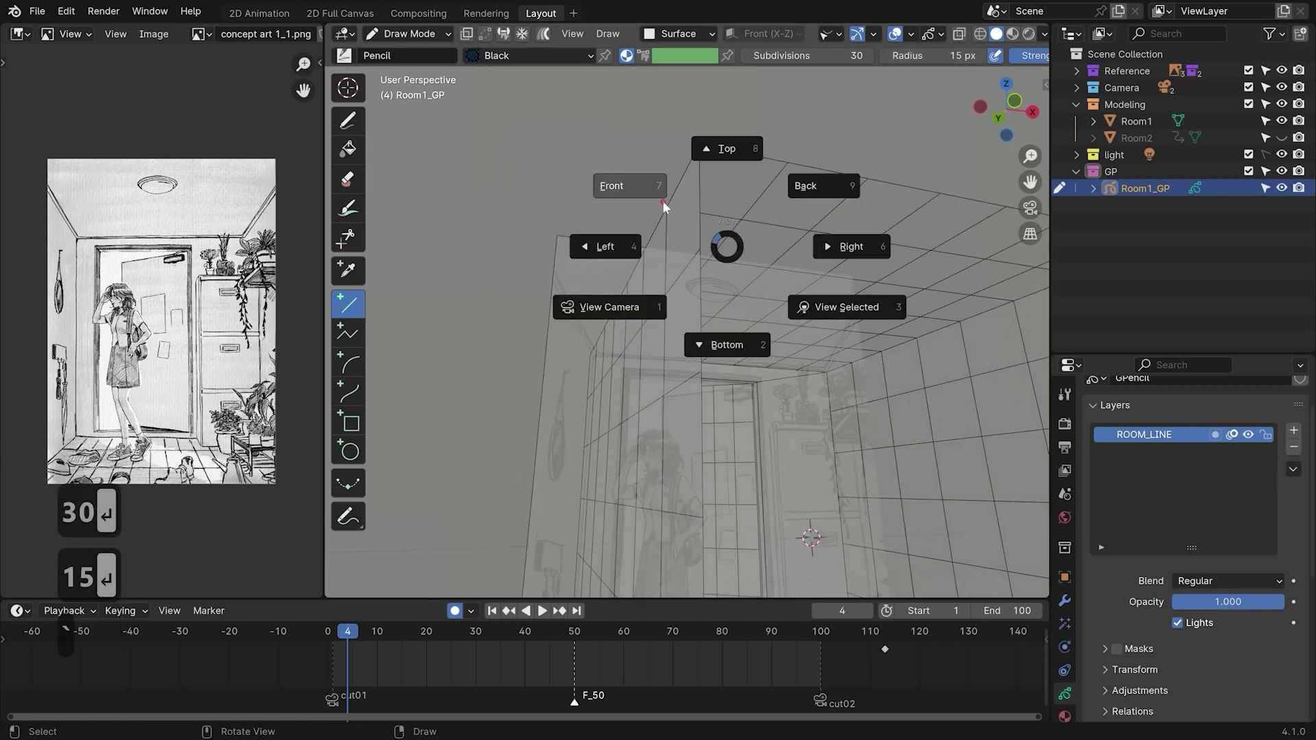
{"action": "left_click", "coordinate": [663, 201]}
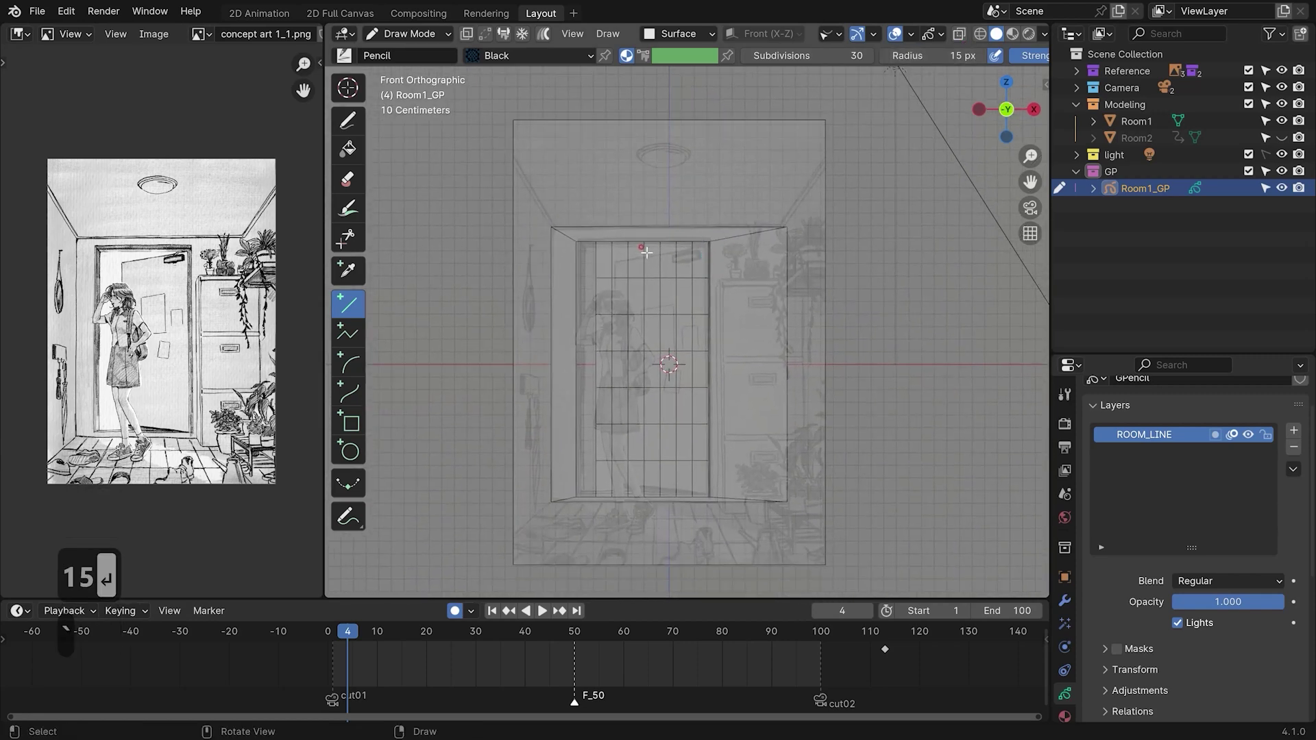
{"action": "left_click_drag", "start_coordinate": [551, 226], "coordinate": [786, 225]}
{"action": "key", "text": "Return"}
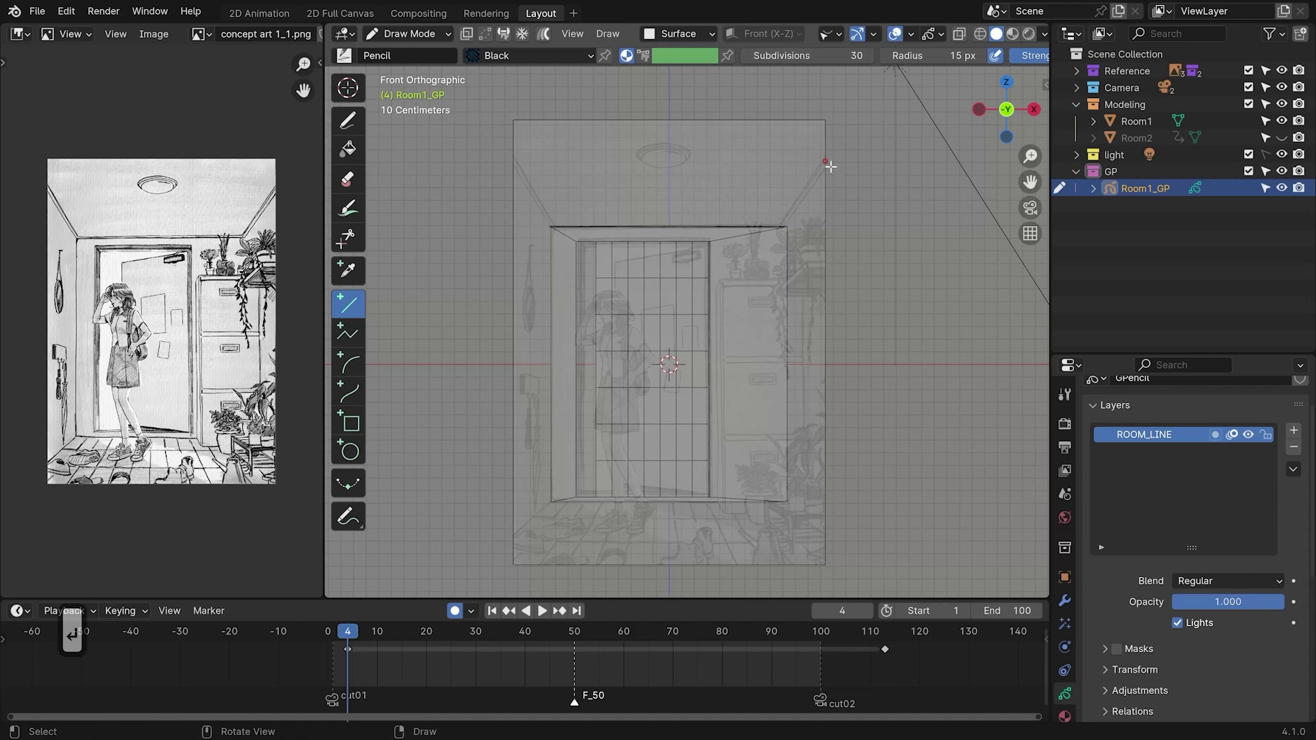
{"action": "key", "text": "ctrl+z"}
Switch to the Ink Pen Rough brush and set its radius to 15 px
{"action": "left_click", "coordinate": [401, 55]}
{"action": "left_click", "coordinate": [502, 109]}
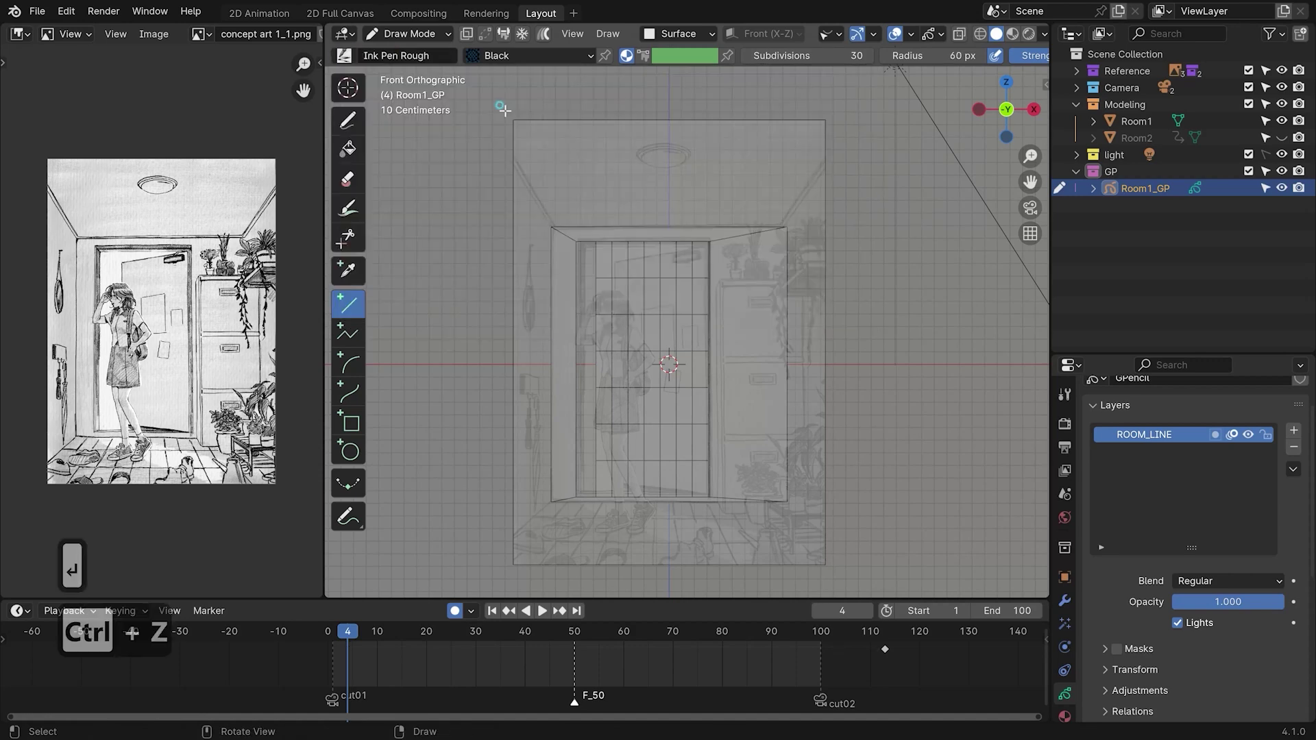
{"action": "left_click_drag", "start_coordinate": [552, 226], "coordinate": [786, 227]}
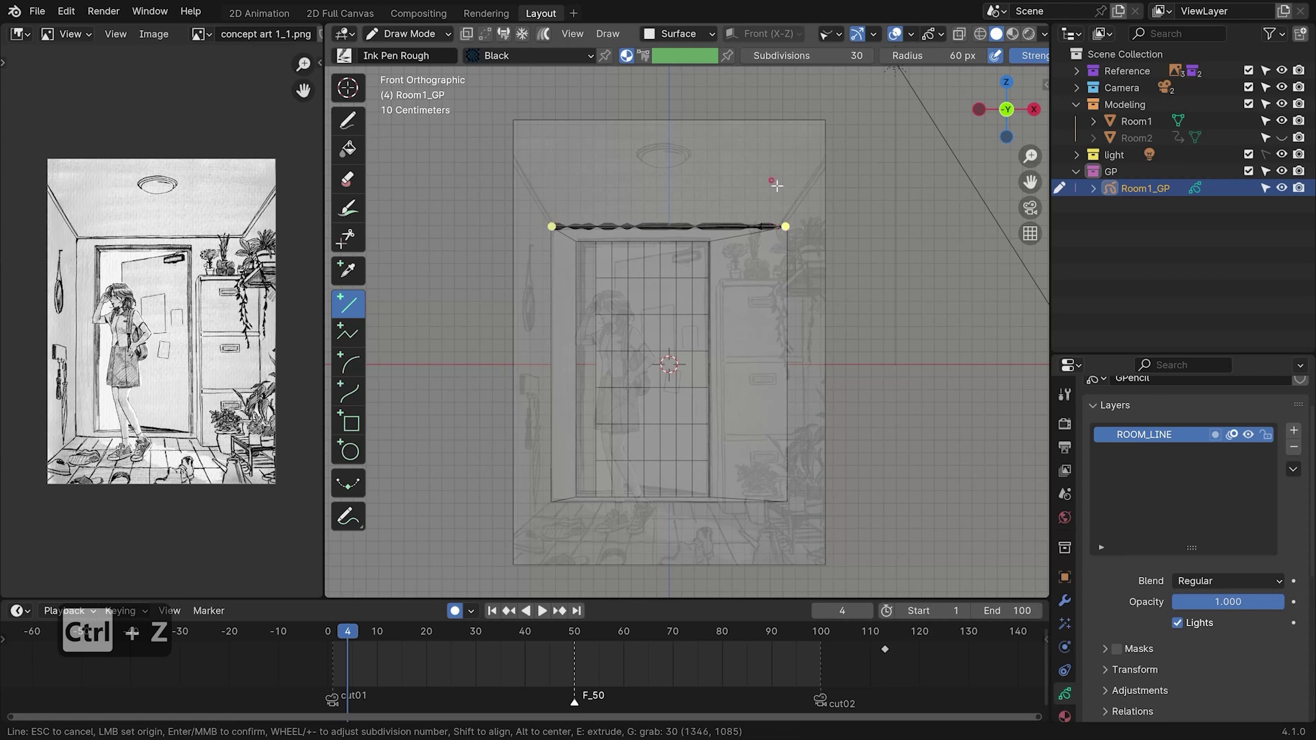
{"action": "key", "text": "Escape"}
{"action": "left_click", "coordinate": [828, 55]}
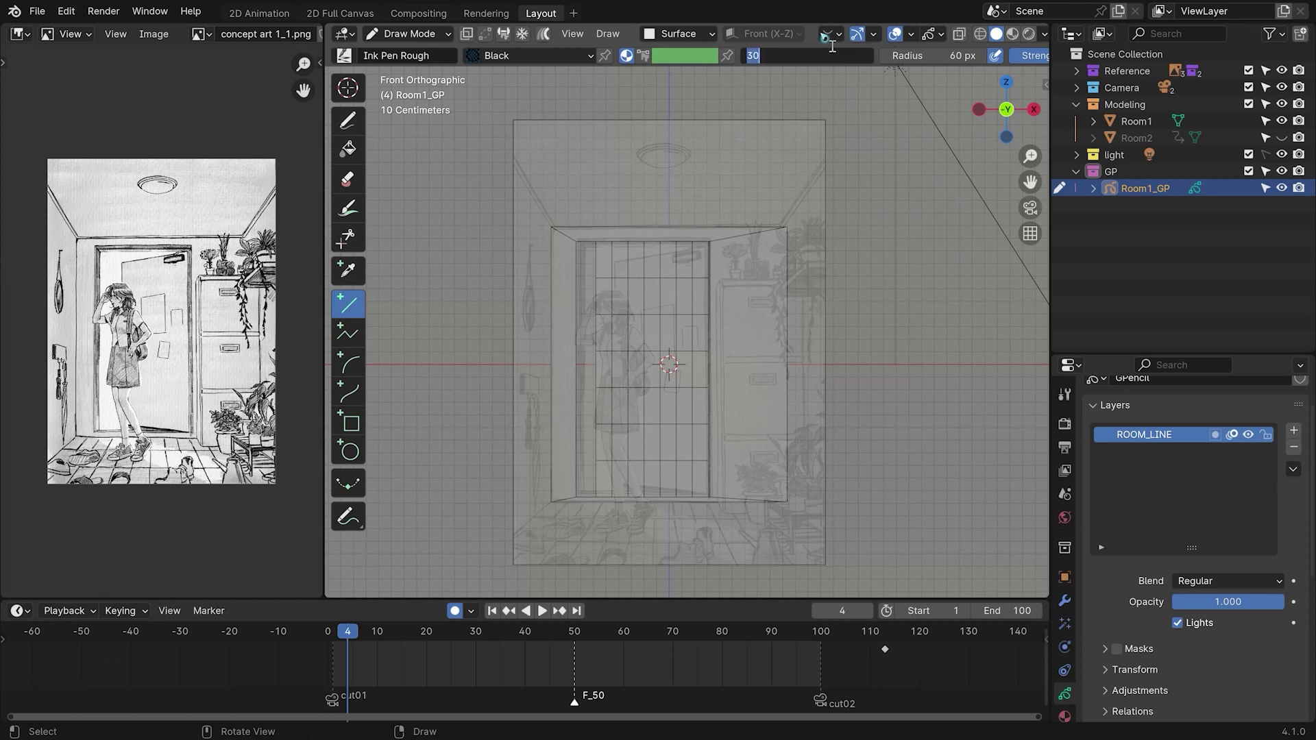
{"action": "key", "text": "Tab"}
{"action": "type", "text": "15"}
{"action": "key", "text": "Return"}
Try an Ink Pen Rough line across the back wall's top edge in front view, check its placement, and undo it
{"action": "left_click_drag", "start_coordinate": [549, 225], "coordinate": [786, 231]}
{"action": "key", "text": "Return"}
{"action": "mouse_move", "coordinate": [787, 229]}
{"action": "middle_mouse_down"}
{"action": "mouse_move", "coordinate": [760, 376]}
{"action": "mouse_move", "coordinate": [707, 358]}
{"action": "middle_mouse_up"}
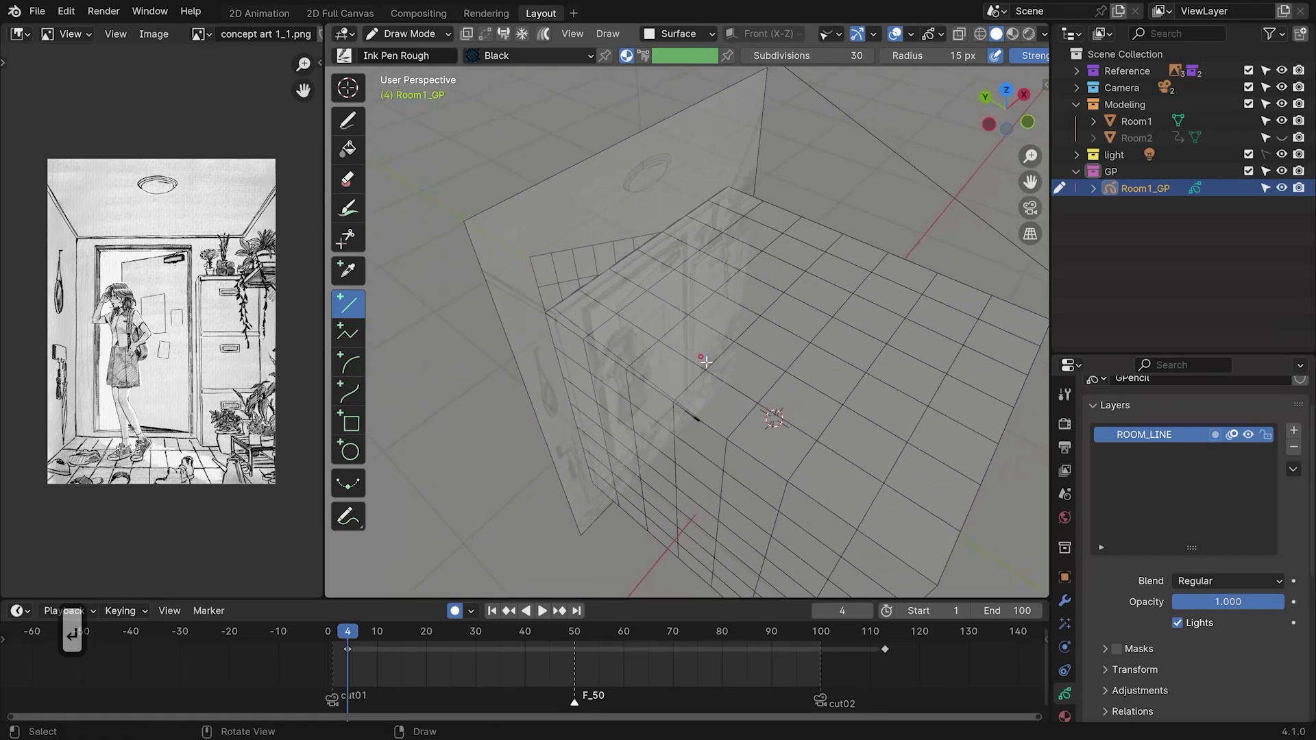
{"action": "middle_click_drag", "start_coordinate": [747, 432], "coordinate": [621, 288]}
{"action": "key", "text": "ctrl+z"}
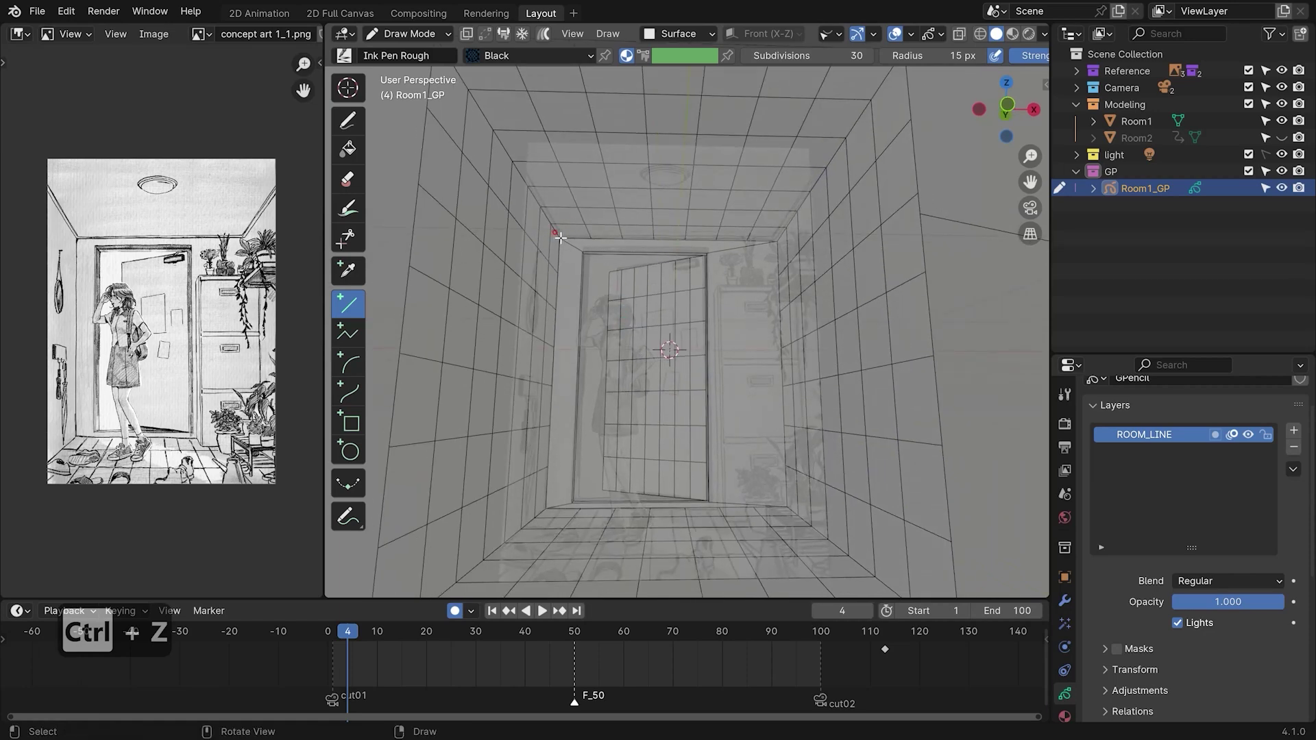
Draw a straight line along the back wall's top edge from a perspective view inside the room
{"action": "left_click_drag", "start_coordinate": [566, 236], "coordinate": [775, 240]}
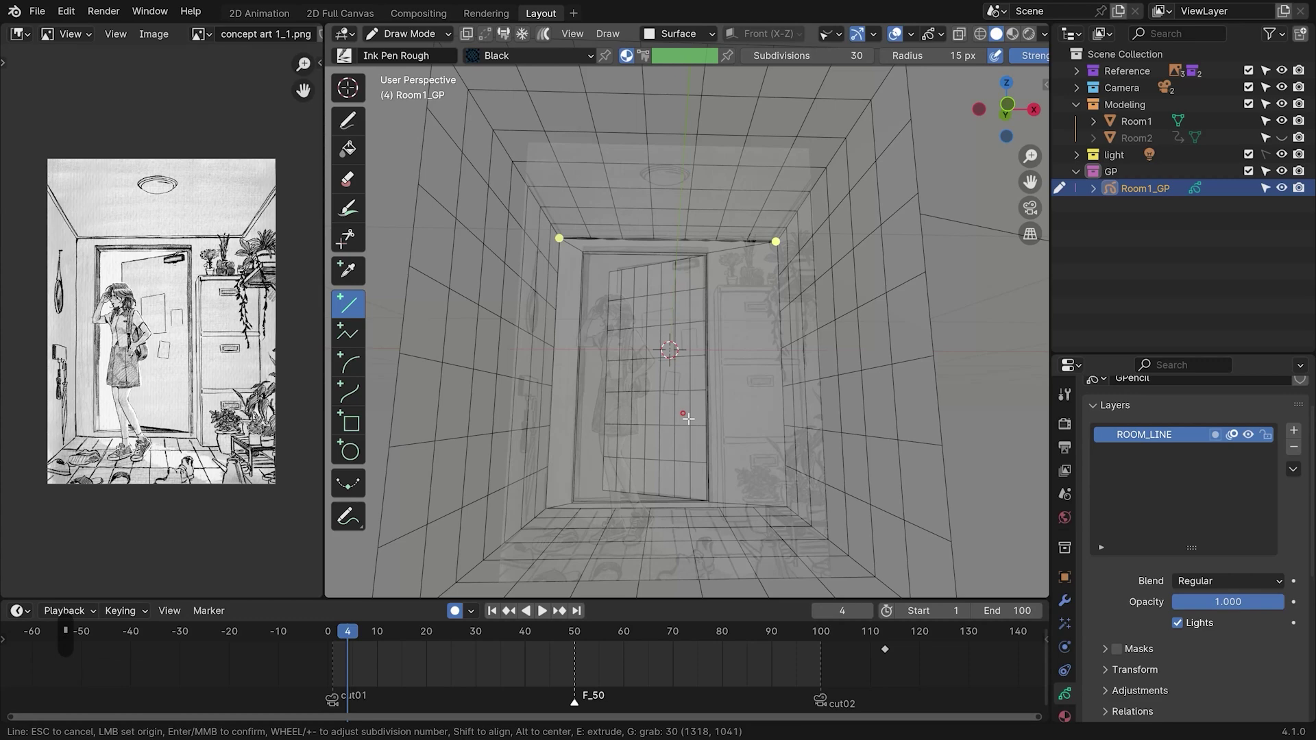
{"action": "key", "text": "Return"}
{"action": "mouse_move", "coordinate": [731, 299]}
{"action": "middle_mouse_down"}
{"action": "mouse_move", "coordinate": [747, 350]}
{"action": "mouse_move", "coordinate": [755, 299]}
{"action": "middle_mouse_up"}
Duplicate the back wall's top line in Edit Mode and move the copy down about 2.16 m to the floor edge
{"action": "key", "text": "Tab"}
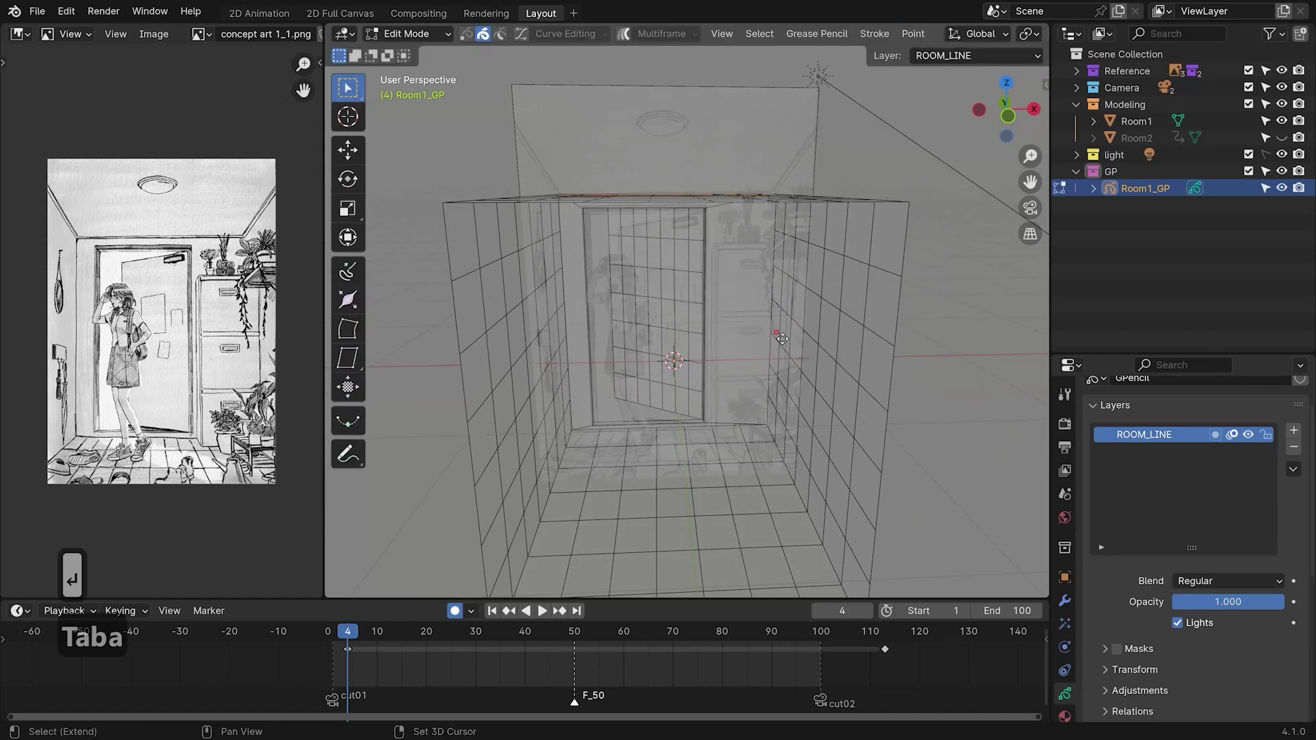
{"action": "key", "text": "shift+d"}
{"action": "left_click", "coordinate": [348, 244]}
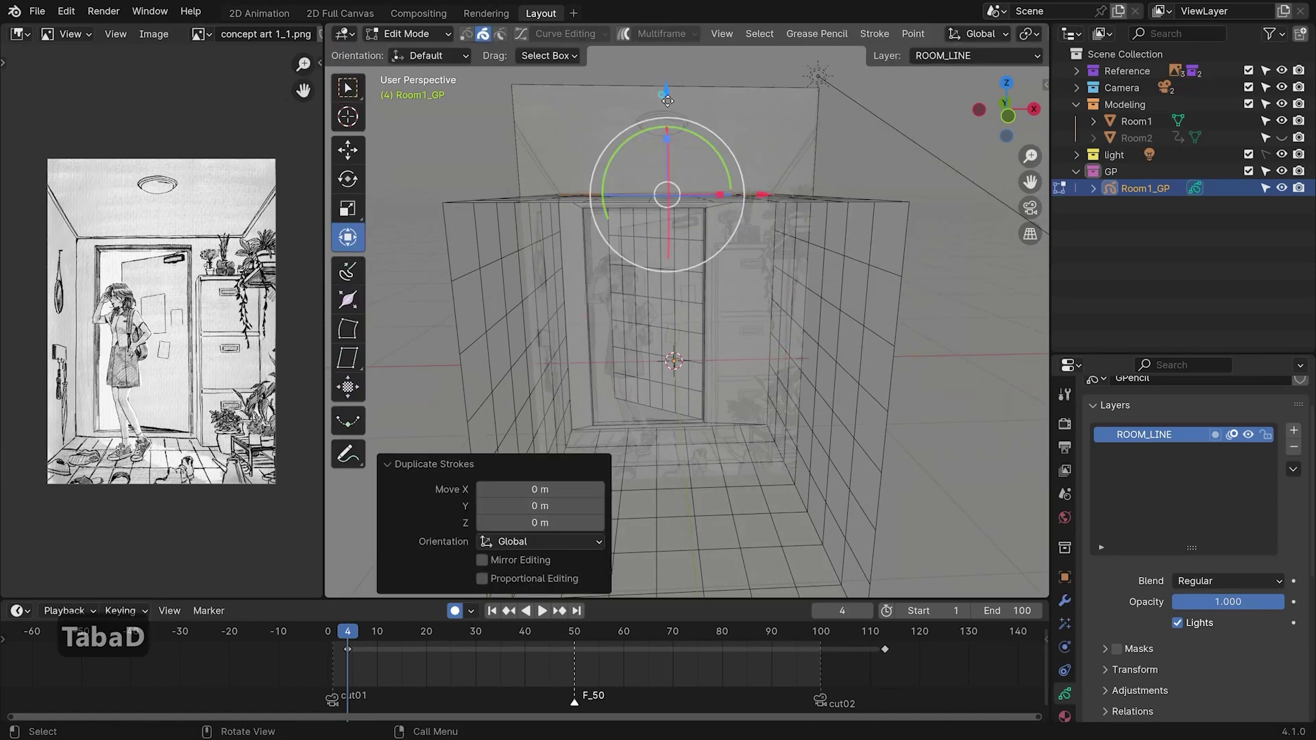
{"action": "left_click_drag", "start_coordinate": [666, 96], "coordinate": [689, 358]}
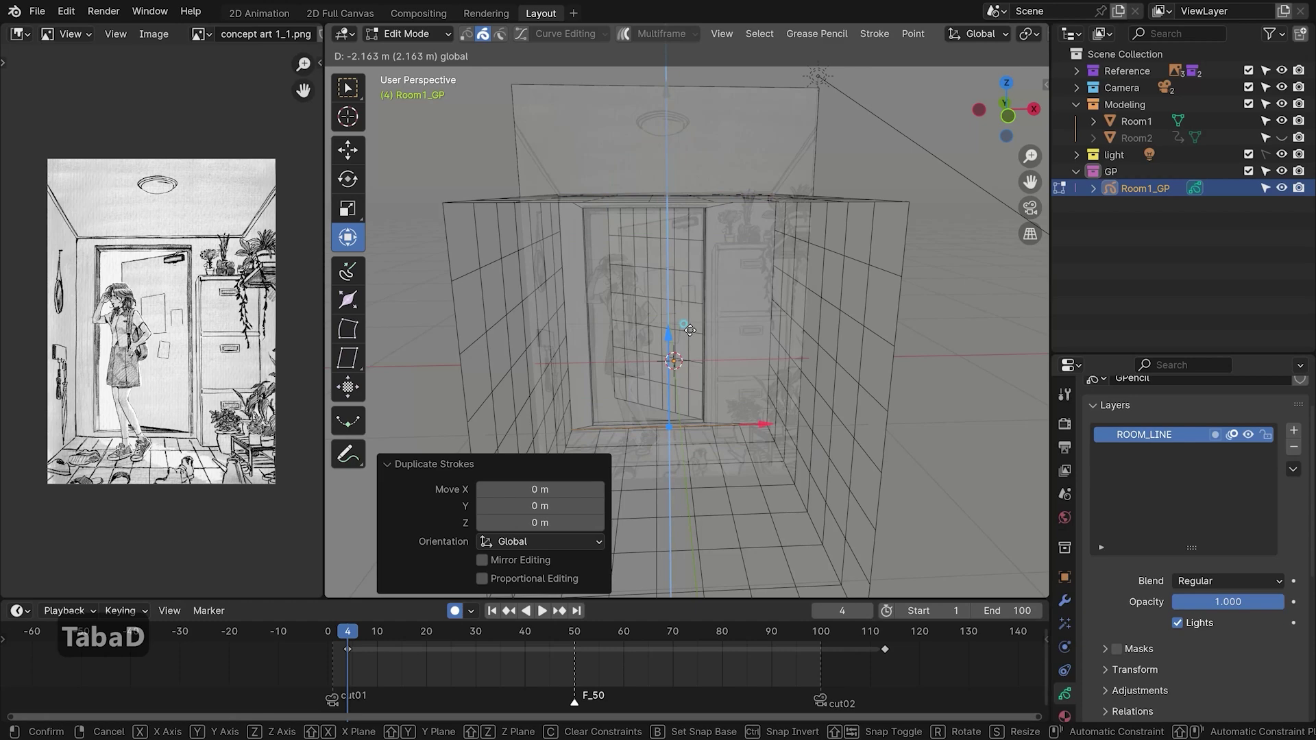
{"action": "left_click_drag", "start_coordinate": [691, 330], "coordinate": [693, 333]}
{"action": "key", "text": "Tab"}
Draw a straight line along the floor edge of the right wall, from the back corner to the front corner
{"action": "mouse_move", "coordinate": [747, 384]}
{"action": "middle_mouse_down"}
{"action": "mouse_move", "coordinate": [738, 415]}
{"action": "mouse_move", "coordinate": [738, 344]}
{"action": "mouse_move", "coordinate": [787, 432]}
{"action": "mouse_move", "coordinate": [749, 397]}
{"action": "mouse_move", "coordinate": [733, 308]}
{"action": "middle_mouse_up"}
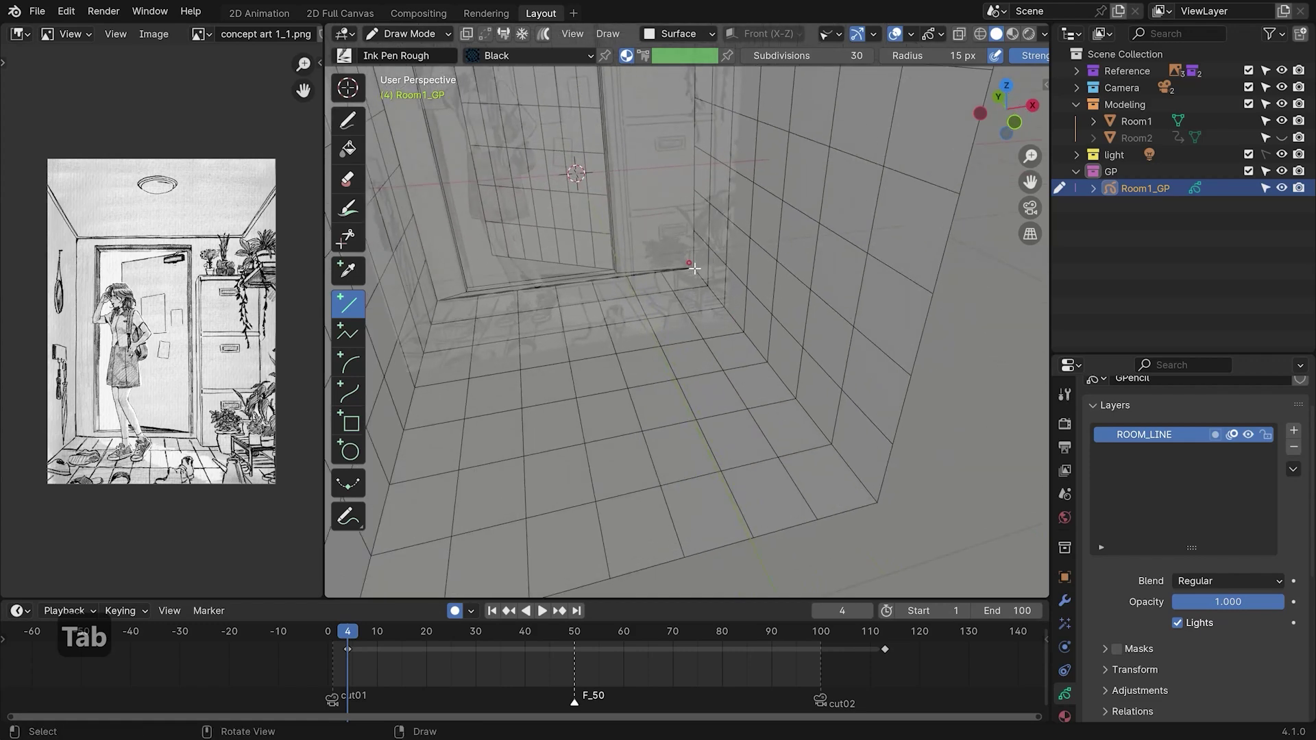
{"action": "left_click_drag", "start_coordinate": [697, 272], "coordinate": [862, 472]}
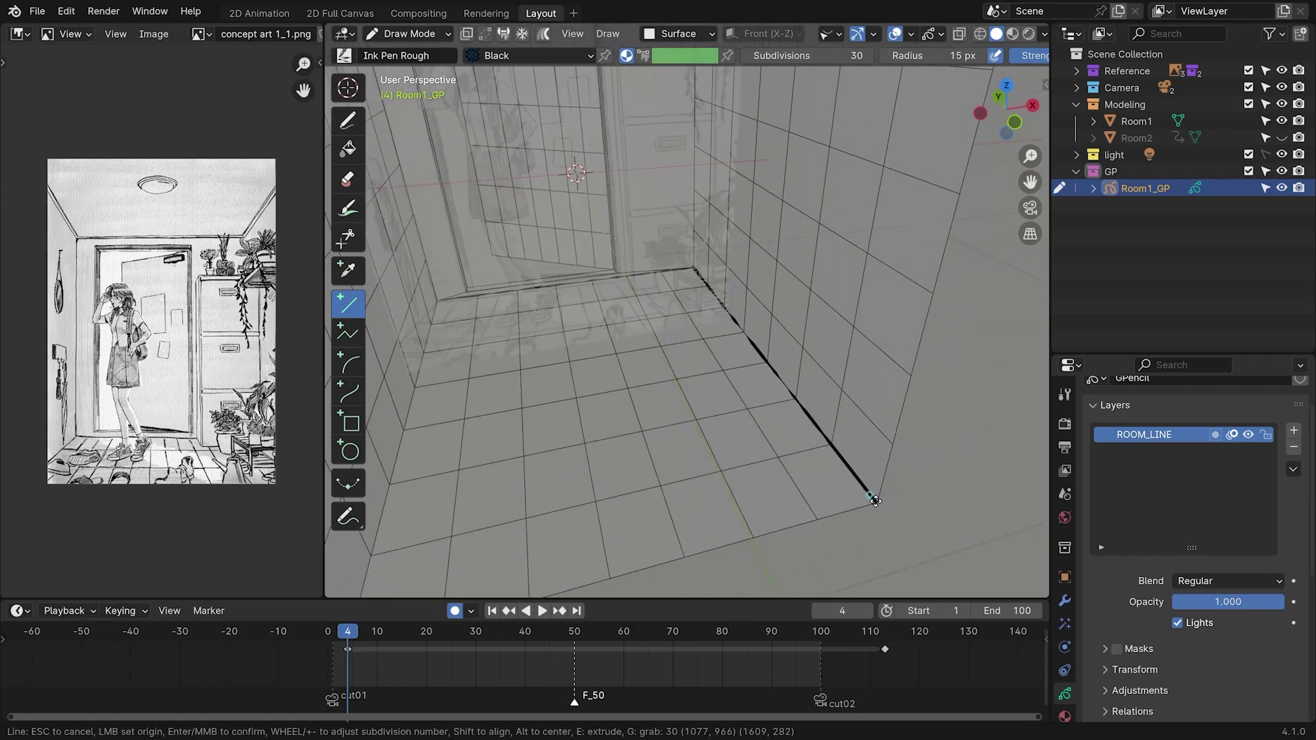
{"action": "key", "text": "Return"}
{"action": "middle_click_drag", "start_coordinate": [845, 427], "coordinate": [754, 355]}
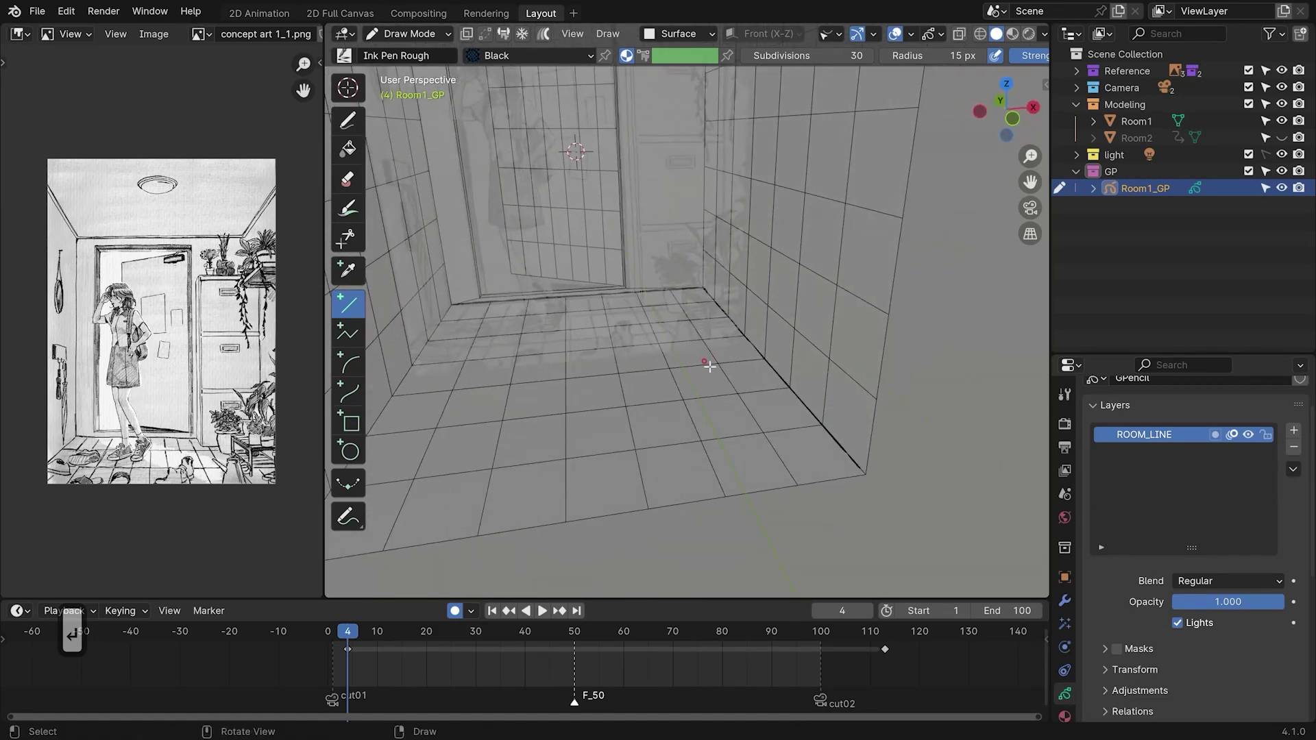
Enable In Front for Room1_GP in Object Mode
{"action": "key", "text": "Tab"}
{"action": "key", "text": "q"}
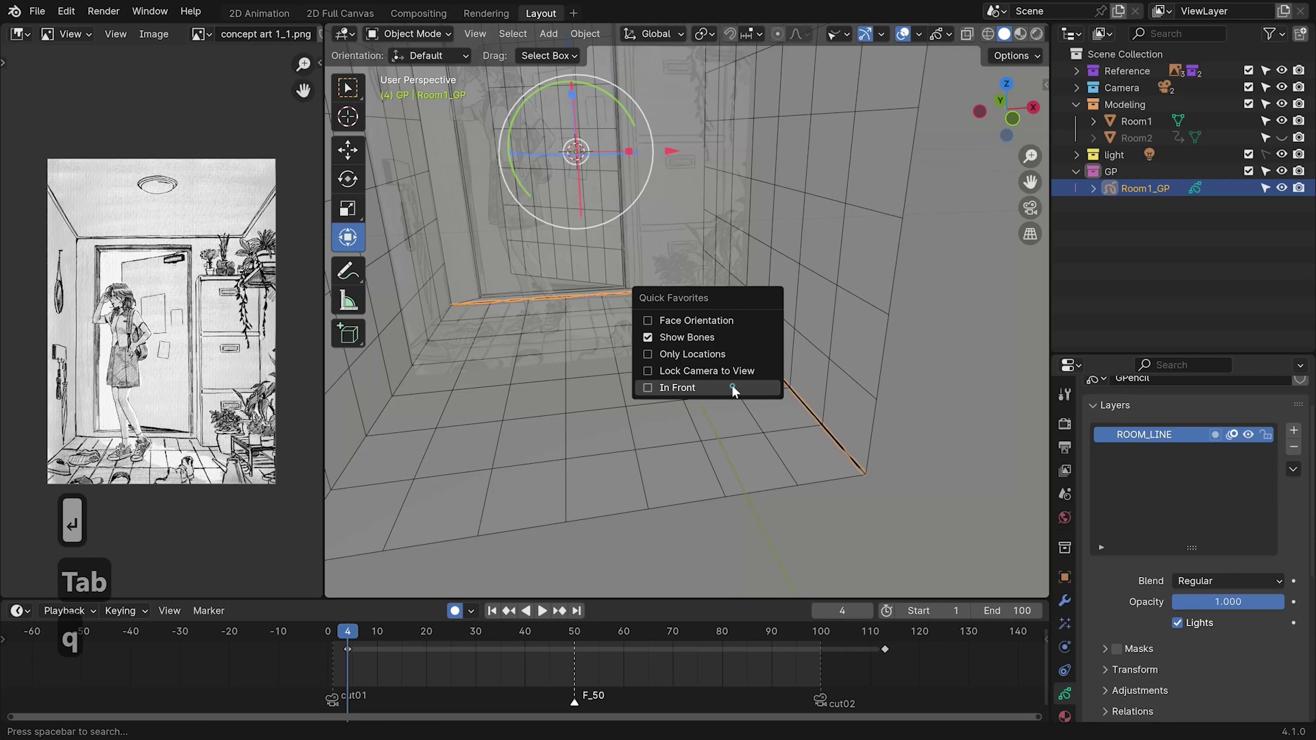
{"action": "left_click", "coordinate": [731, 386]}
{"action": "key", "text": "Tab"}
{"action": "left_click", "coordinate": [854, 354]}
Duplicate the right wall's floor line in Edit Mode and move the copy straight up to the ceiling edge
{"action": "mouse_move", "coordinate": [822, 418]}
{"action": "middle_mouse_down"}
{"action": "mouse_move", "coordinate": [762, 432]}
{"action": "mouse_move", "coordinate": [652, 413]}
{"action": "mouse_move", "coordinate": [679, 420]}
{"action": "mouse_move", "coordinate": [685, 403]}
{"action": "mouse_move", "coordinate": [723, 415]}
{"action": "middle_mouse_up"}
{"action": "key", "text": "Tab"}
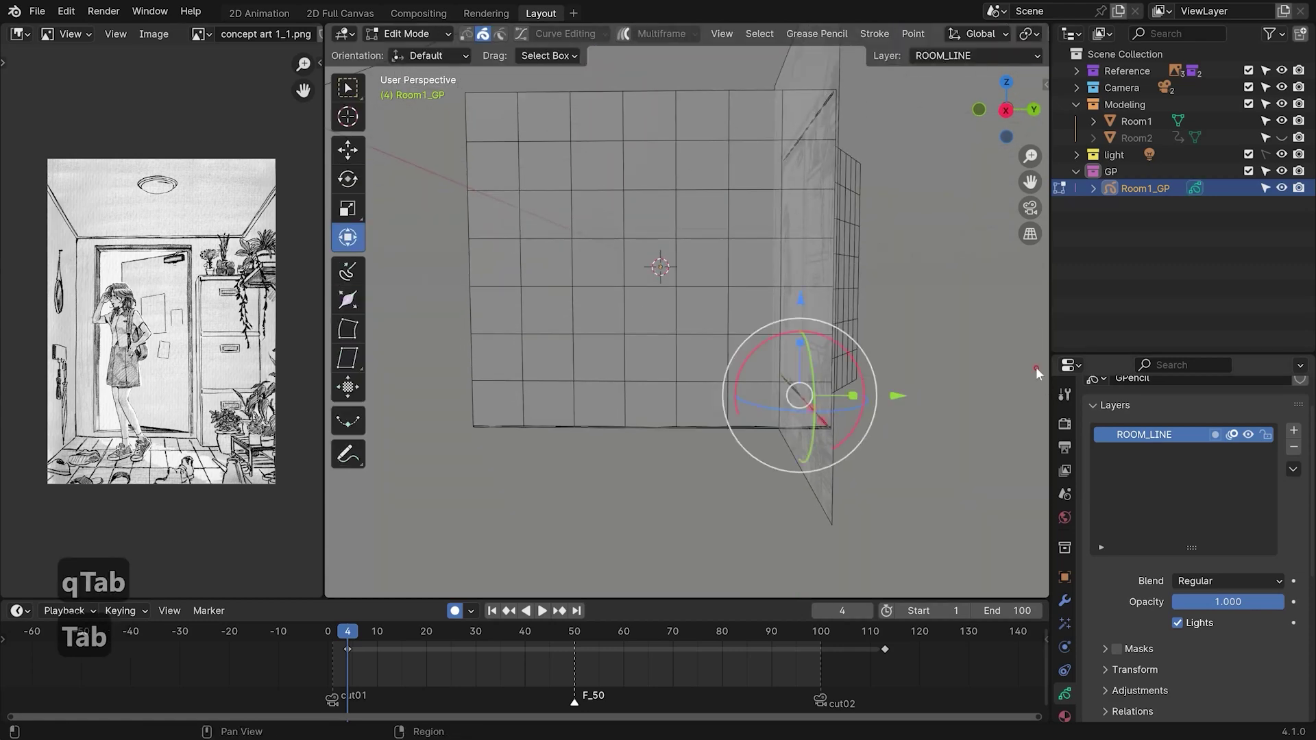
{"action": "left_click_drag", "start_coordinate": [656, 424], "coordinate": [735, 373]}
{"action": "key", "text": "shift+d"}
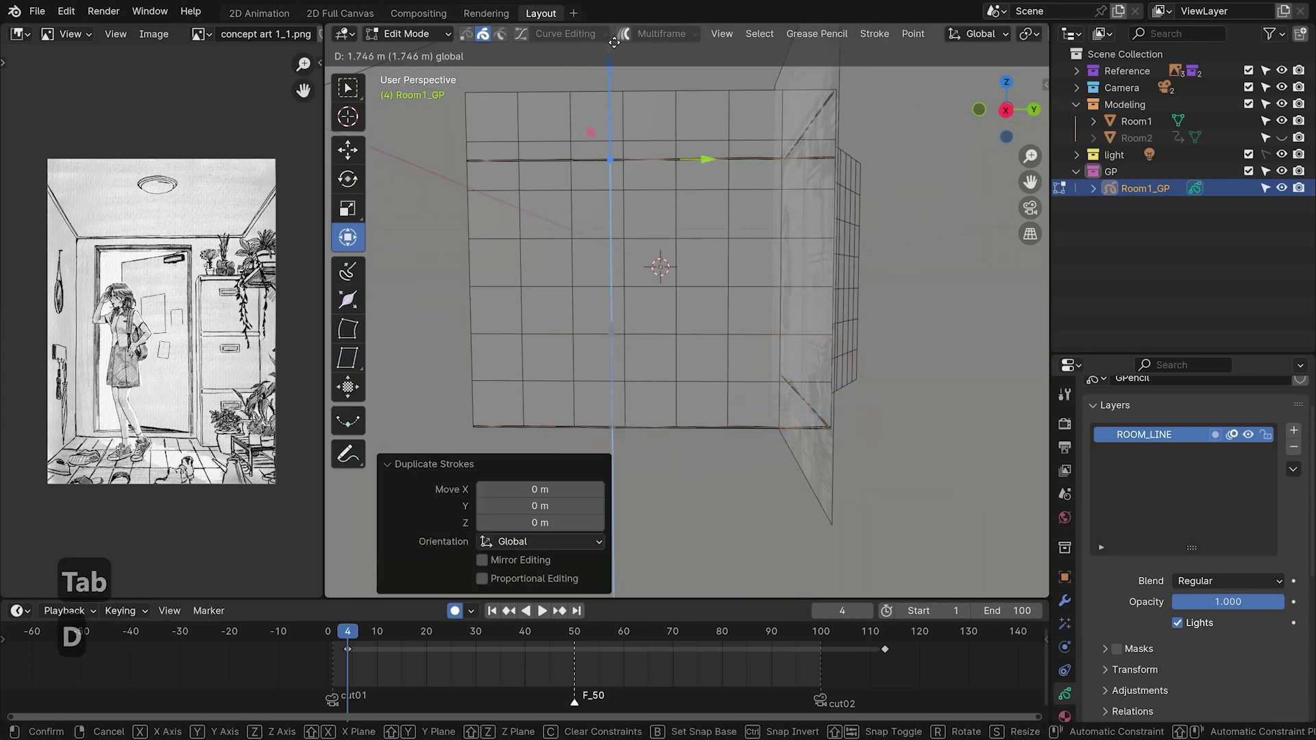
{"action": "left_click", "coordinate": [599, 19]}
{"action": "key", "text": "grave"}
{"action": "left_click", "coordinate": [899, 171]}
{"action": "left_click_drag", "start_coordinate": [614, 50], "coordinate": [614, 32]}
Select the right wall's floor and ceiling lines and, in front view, duplicate them across to the left wall
{"action": "middle_click_drag", "start_coordinate": [735, 383], "coordinate": [754, 366], "text": "shift"}
{"action": "scroll", "coordinate": [754, 365], "scroll_direction": "down", "scroll_amount": 1}
{"action": "mouse_move", "coordinate": [497, 95]}
{"action": "left_mouse_down"}
{"action": "mouse_move", "coordinate": [515, 307]}
{"action": "mouse_move", "coordinate": [559, 436]}
{"action": "left_mouse_up"}
{"action": "middle_click_drag", "start_coordinate": [645, 401], "coordinate": [731, 392]}
{"action": "key", "text": "grave"}
{"action": "left_click", "coordinate": [772, 323]}
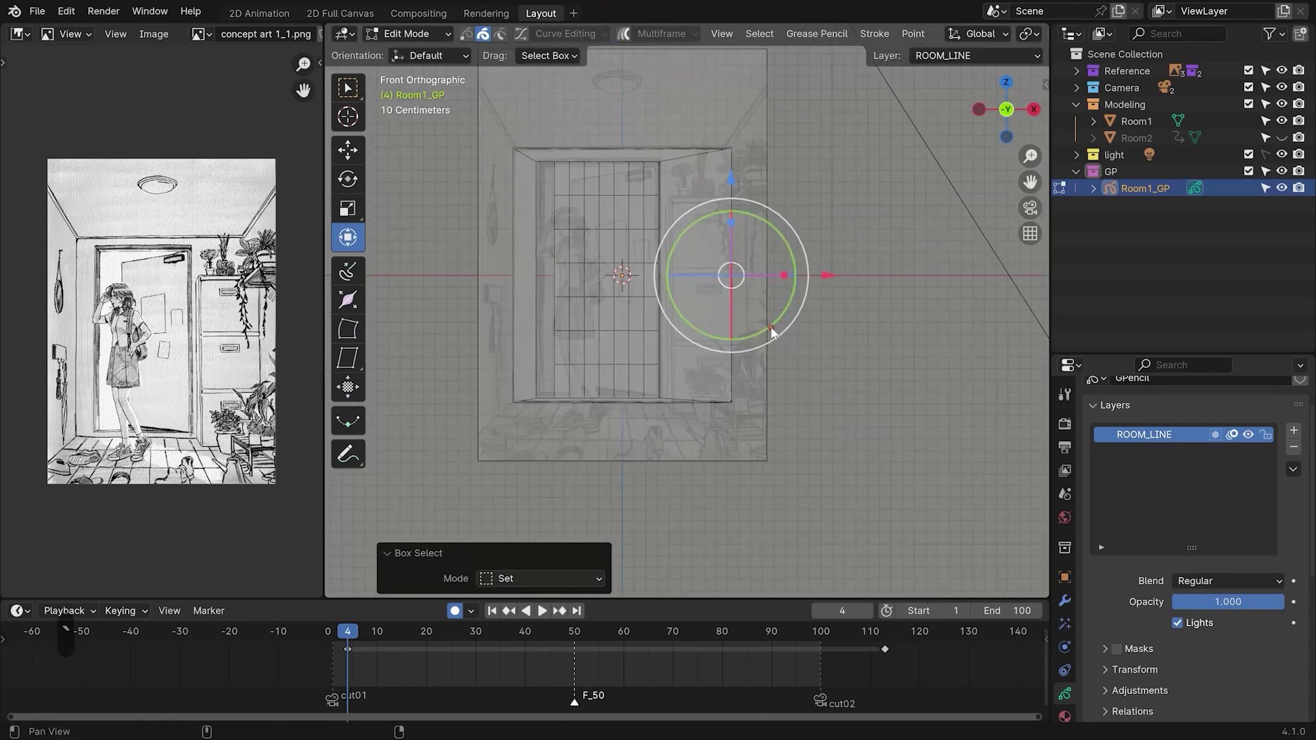
{"action": "key", "text": "shift+d"}
{"action": "right_click", "coordinate": [830, 269]}
{"action": "left_click_drag", "start_coordinate": [830, 270], "coordinate": [595, 287]}
{"action": "left_click", "coordinate": [591, 288]}
Return to Draw Mode and draw a vertical line along the back wall's left edge
{"action": "key", "text": "Tab"}
{"action": "mouse_move", "coordinate": [597, 291]}
{"action": "middle_mouse_down"}
{"action": "mouse_move", "coordinate": [682, 353]}
{"action": "mouse_move", "coordinate": [646, 280]}
{"action": "middle_mouse_up"}
{"action": "scroll", "coordinate": [657, 284], "scroll_direction": "up", "scroll_amount": 2}
{"action": "left_click_drag", "start_coordinate": [508, 149], "coordinate": [509, 401]}
{"action": "key", "text": "Return"}
{"action": "mouse_move", "coordinate": [506, 410]}
{"action": "middle_mouse_down"}
{"action": "mouse_move", "coordinate": [719, 324]}
{"action": "mouse_move", "coordinate": [688, 375]}
{"action": "mouse_move", "coordinate": [581, 373]}
{"action": "mouse_move", "coordinate": [620, 374]}
{"action": "middle_mouse_up"}
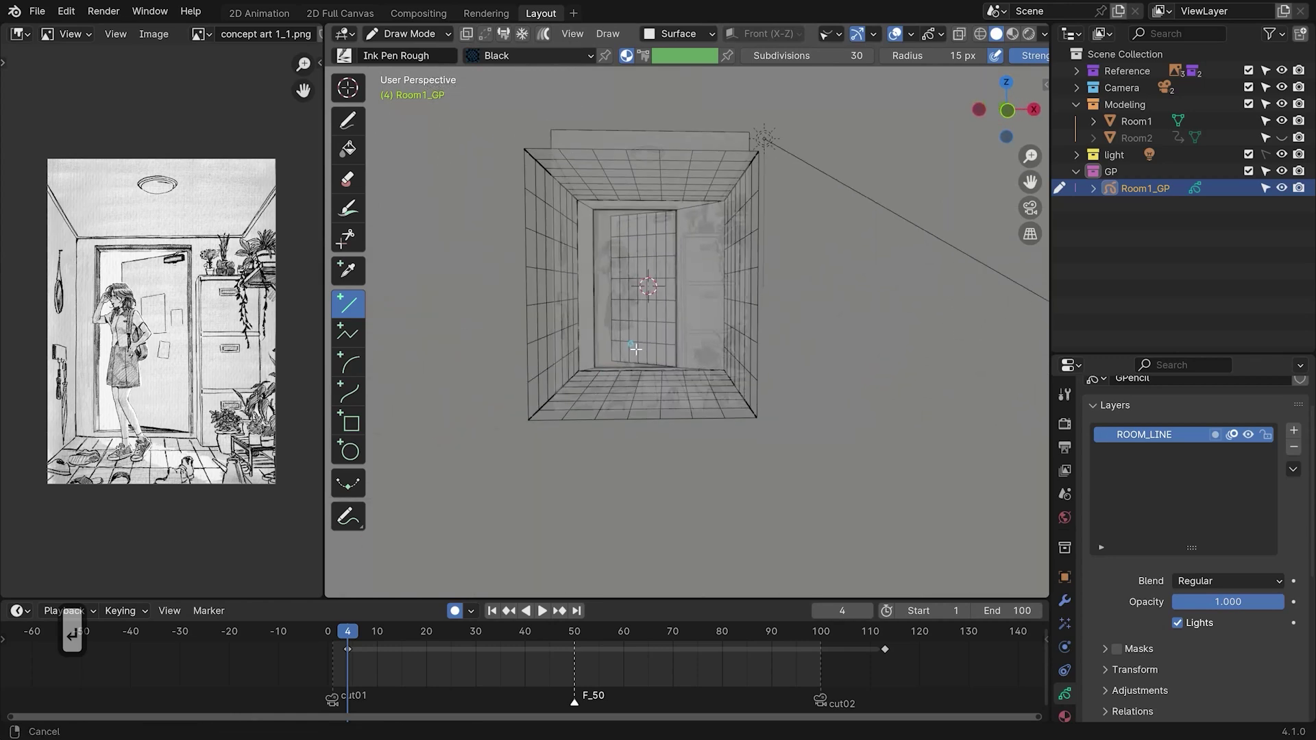
Duplicate the back wall's left vertical line and move the copy about 1.86 m along X to the right edge
{"action": "key", "text": "Tab"}
{"action": "scroll", "coordinate": [549, 274], "scroll_direction": "up", "scroll_amount": 3}
{"action": "key", "text": "shift+d"}
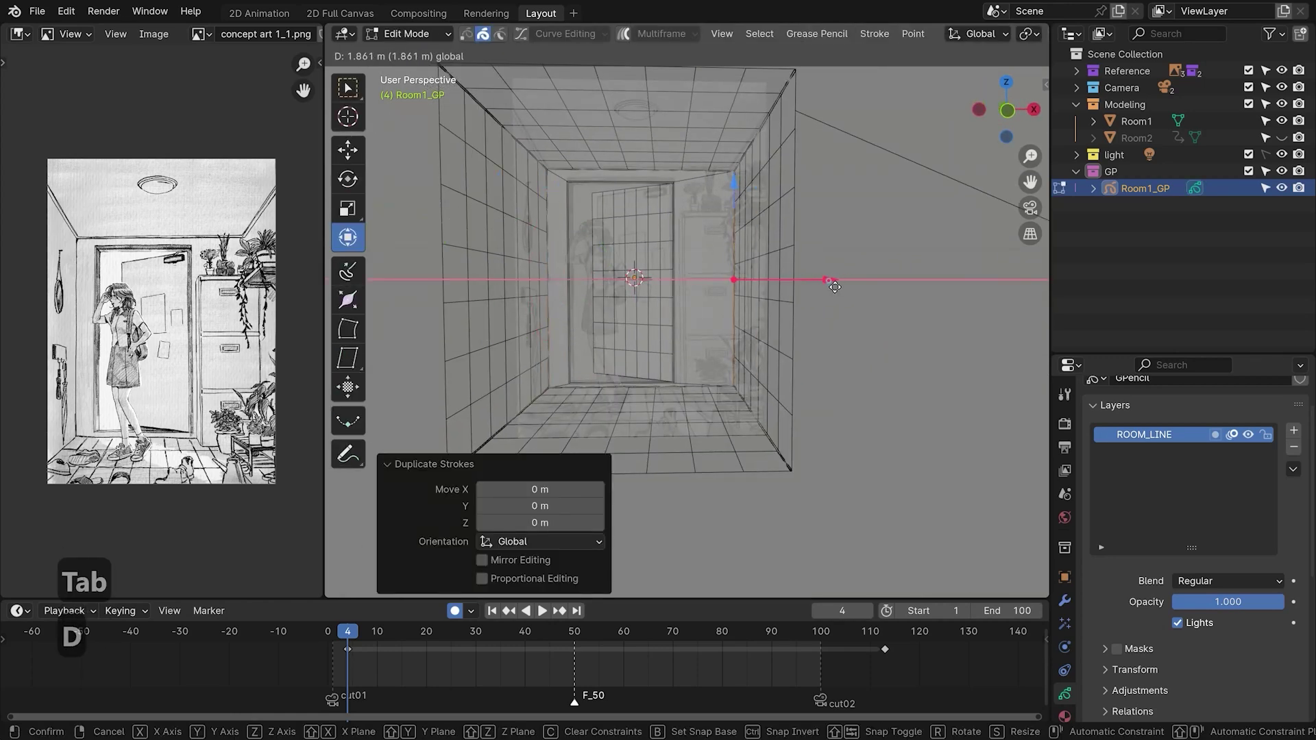
{"action": "left_click_drag", "start_coordinate": [834, 288], "coordinate": [832, 287]}
Try duplicating the right wall's ceiling line and shifting the copy slightly, and undo it
{"action": "scroll", "coordinate": [816, 274], "scroll_direction": "down", "scroll_amount": 1}
{"action": "middle_click_drag", "start_coordinate": [809, 242], "coordinate": [801, 270], "text": "shift"}
{"action": "scroll", "coordinate": [795, 205], "scroll_direction": "up", "scroll_amount": 2}
{"action": "left_click", "coordinate": [786, 110]}
{"action": "key", "text": "shift+d"}
{"action": "right_click", "coordinate": [590, 210]}
{"action": "left_click_drag", "start_coordinate": [857, 137], "coordinate": [853, 133]}
{"action": "key", "text": "ctrl+z"}
{"action": "key", "text": "ctrl+z"}
Duplicate the selected ceiling edge lines and scale the copies to about 0.973
{"action": "mouse_move", "coordinate": [791, 234]}
{"action": "middle_mouse_down"}
{"action": "mouse_move", "coordinate": [773, 284]}
{"action": "mouse_move", "coordinate": [728, 227]}
{"action": "mouse_move", "coordinate": [552, 205]}
{"action": "middle_mouse_up"}
{"action": "key", "text": "shift+d"}
{"action": "key", "text": "s"}
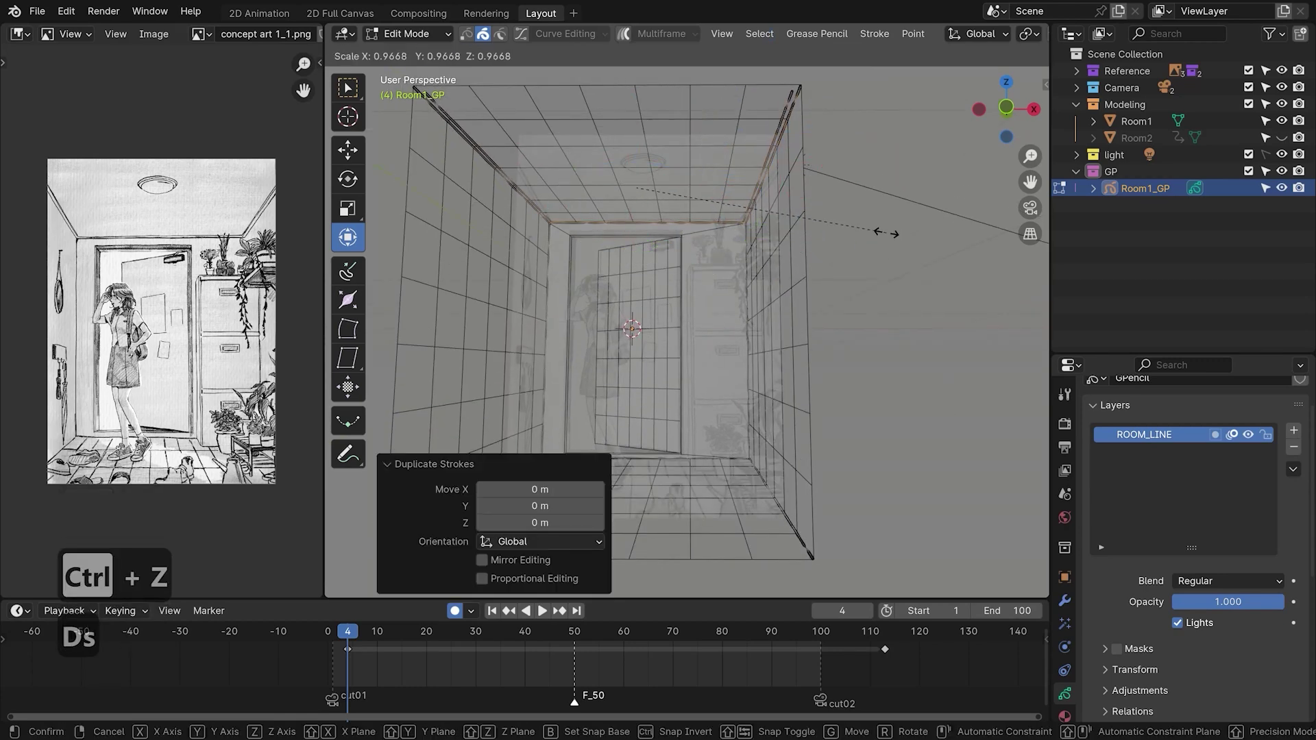
{"action": "left_click", "coordinate": [888, 234]}
In top view, rescale the duplicated ceiling lines and shift them slightly along Y
{"action": "key", "text": "KP_7"}
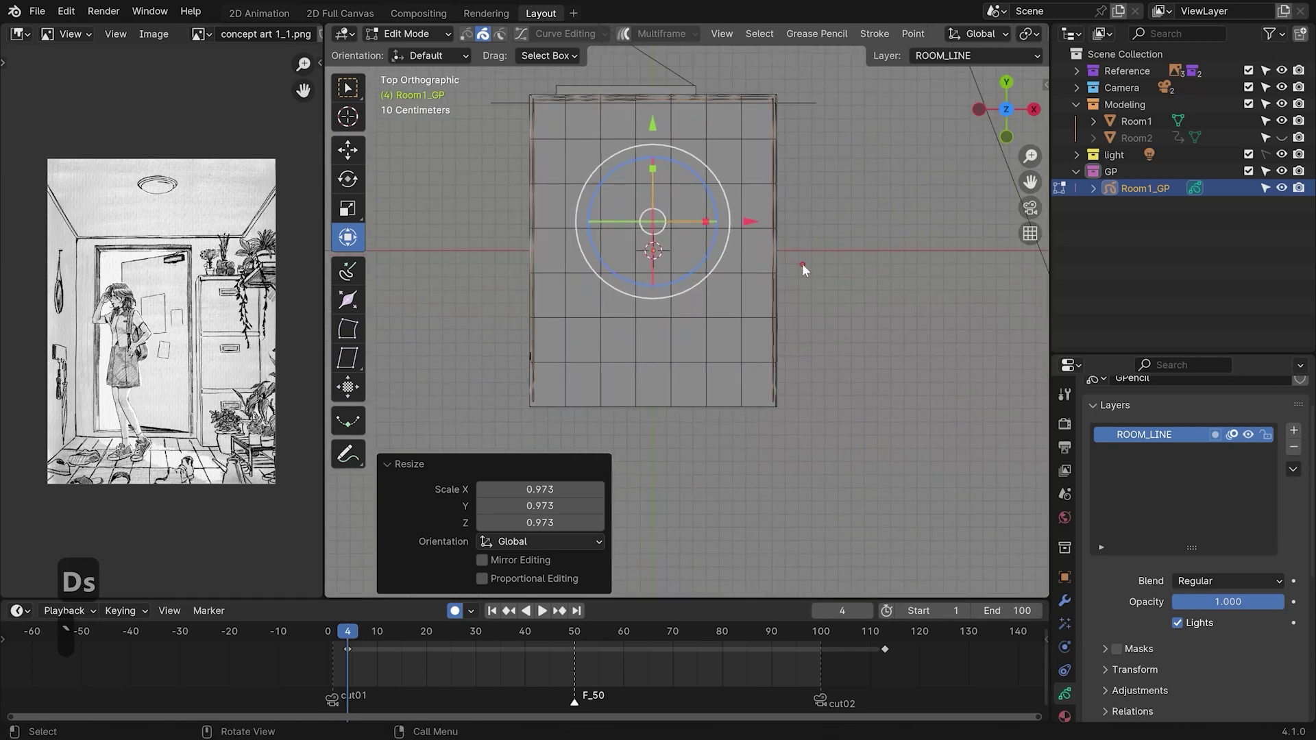
{"action": "key", "text": "s"}
{"action": "left_click", "coordinate": [796, 265]}
{"action": "left_click_drag", "start_coordinate": [653, 124], "coordinate": [653, 127]}
Duplicate the ceiling lines once more, placing the copy slightly offset, and return to Draw Mode
{"action": "mouse_move", "coordinate": [756, 329]}
{"action": "middle_mouse_down"}
{"action": "mouse_move", "coordinate": [751, 268]}
{"action": "mouse_move", "coordinate": [770, 229]}
{"action": "mouse_move", "coordinate": [763, 311]}
{"action": "middle_mouse_up"}
{"action": "key", "text": "shift+d"}
{"action": "left_click", "coordinate": [657, 142]}
{"action": "key", "text": "Tab"}
In Edit Mode with point selection, snap the 3D cursor to the ceiling line point at the back wall's upper-left corner
{"action": "scroll", "coordinate": [579, 243], "scroll_direction": "up", "scroll_amount": 1}
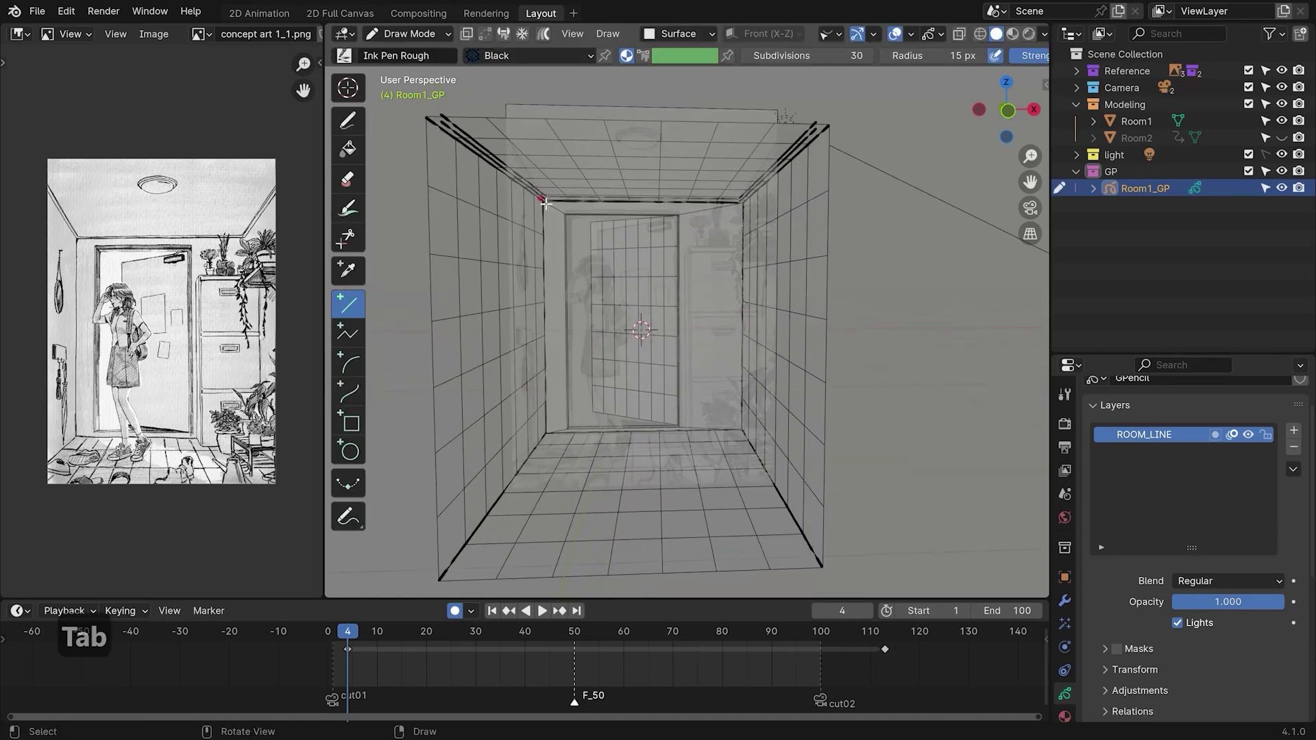
{"action": "scroll", "coordinate": [618, 293], "scroll_direction": "up", "scroll_amount": 2}
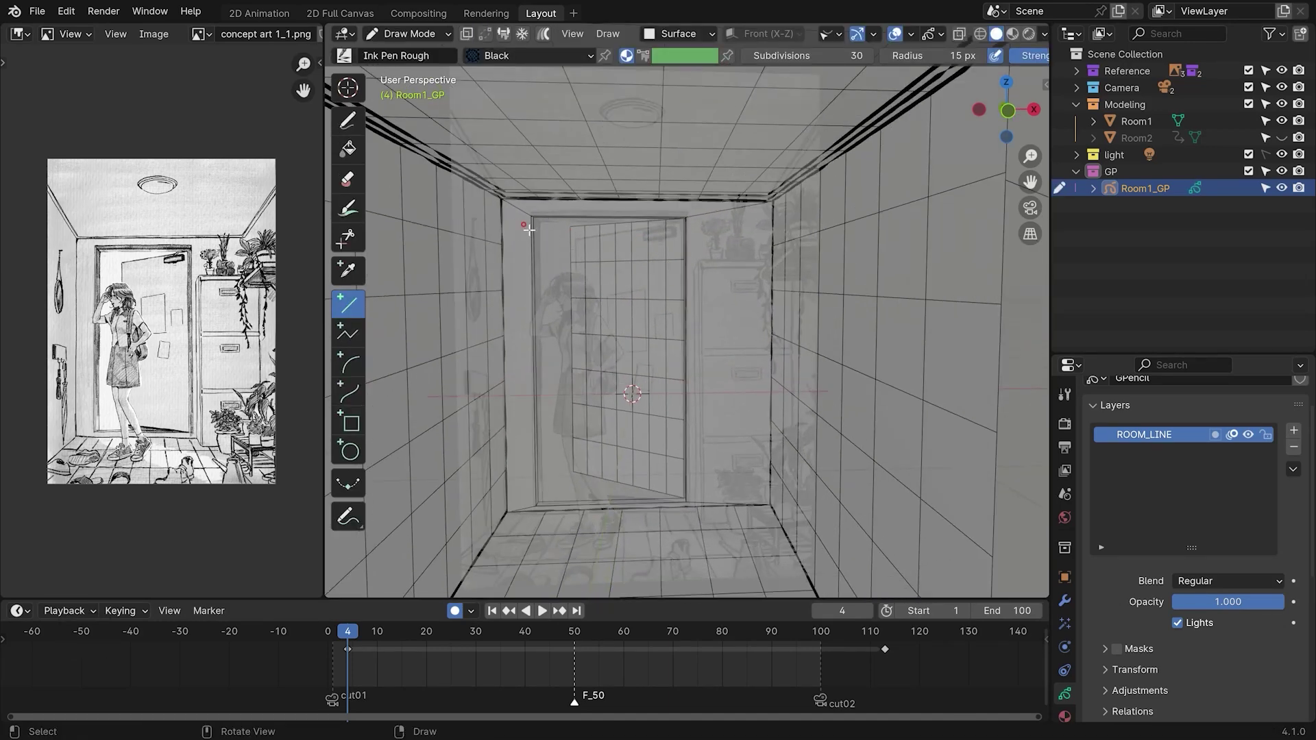
{"action": "key", "text": "Tab"}
{"action": "key", "text": "1"}
{"action": "left_click", "coordinate": [504, 195]}
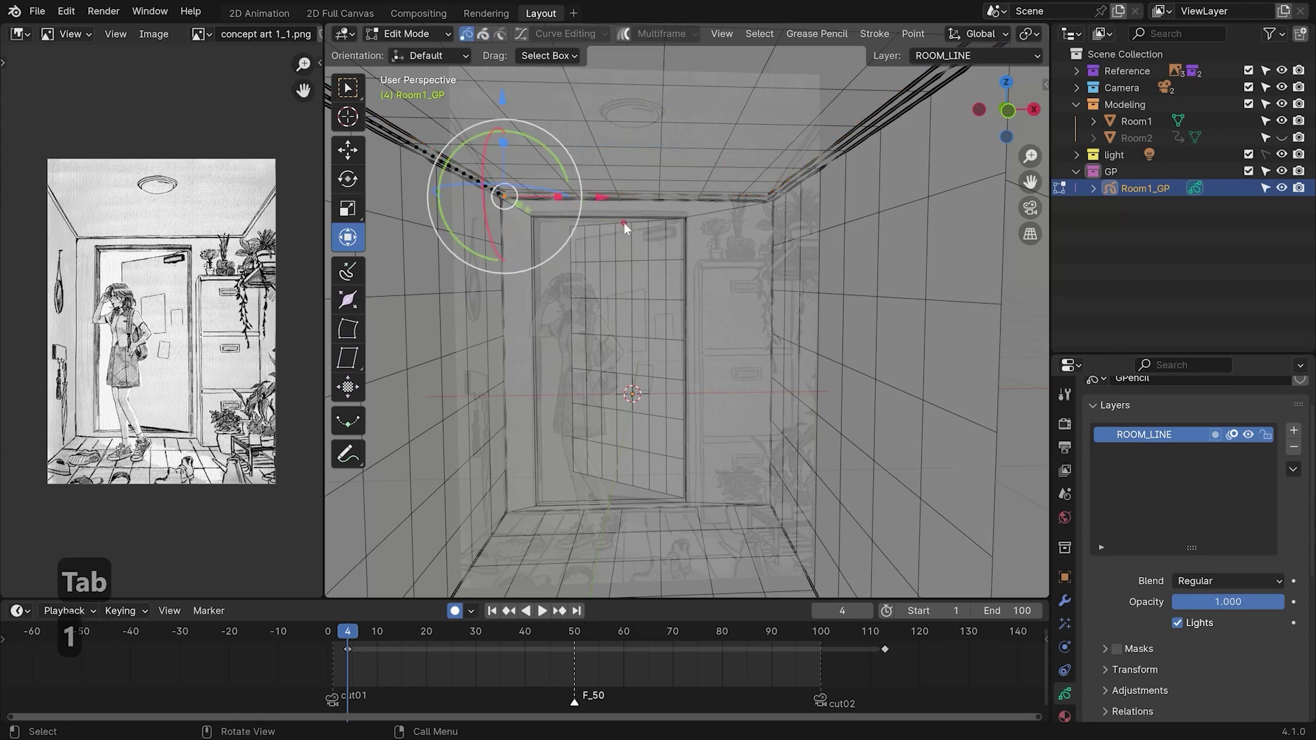
{"action": "key", "text": "shift+s"}
{"action": "left_click", "coordinate": [624, 325]}
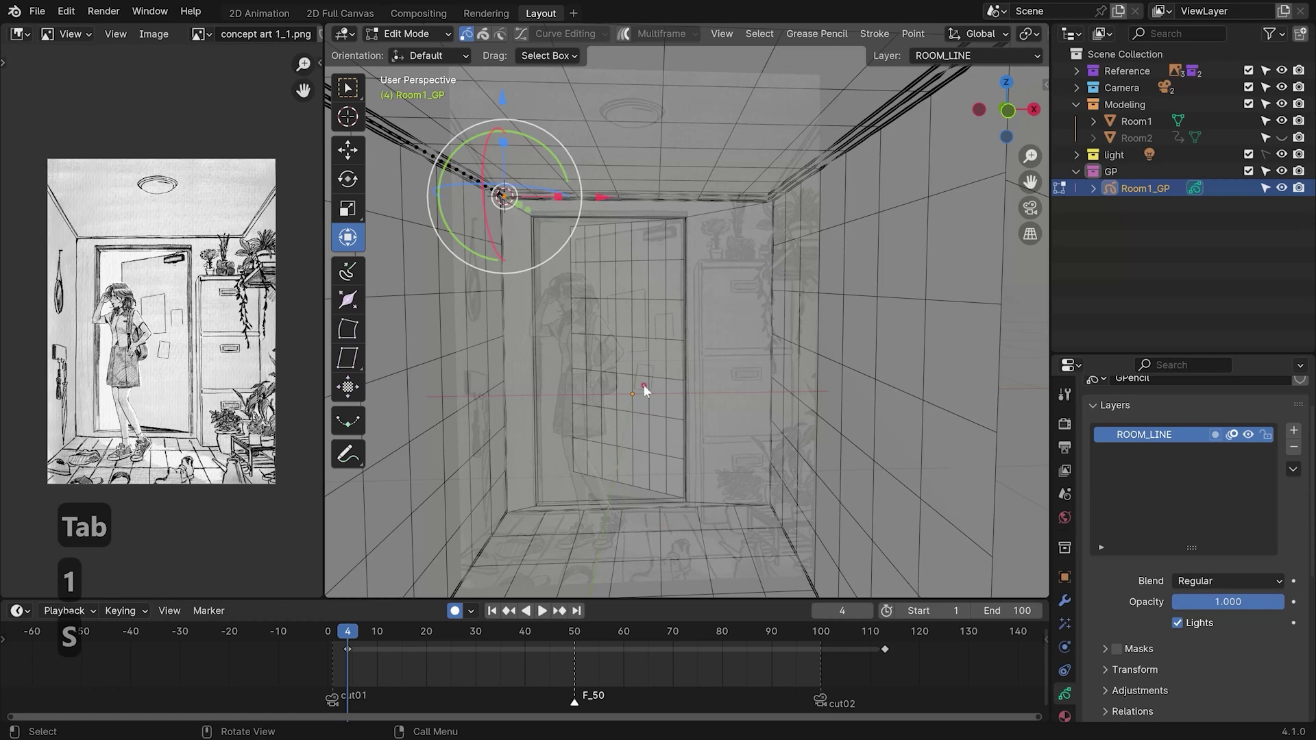
Return to Draw Mode and set the stroke placement to 3D Cursor
{"action": "key", "text": "Tab"}
{"action": "left_click", "coordinate": [678, 32]}
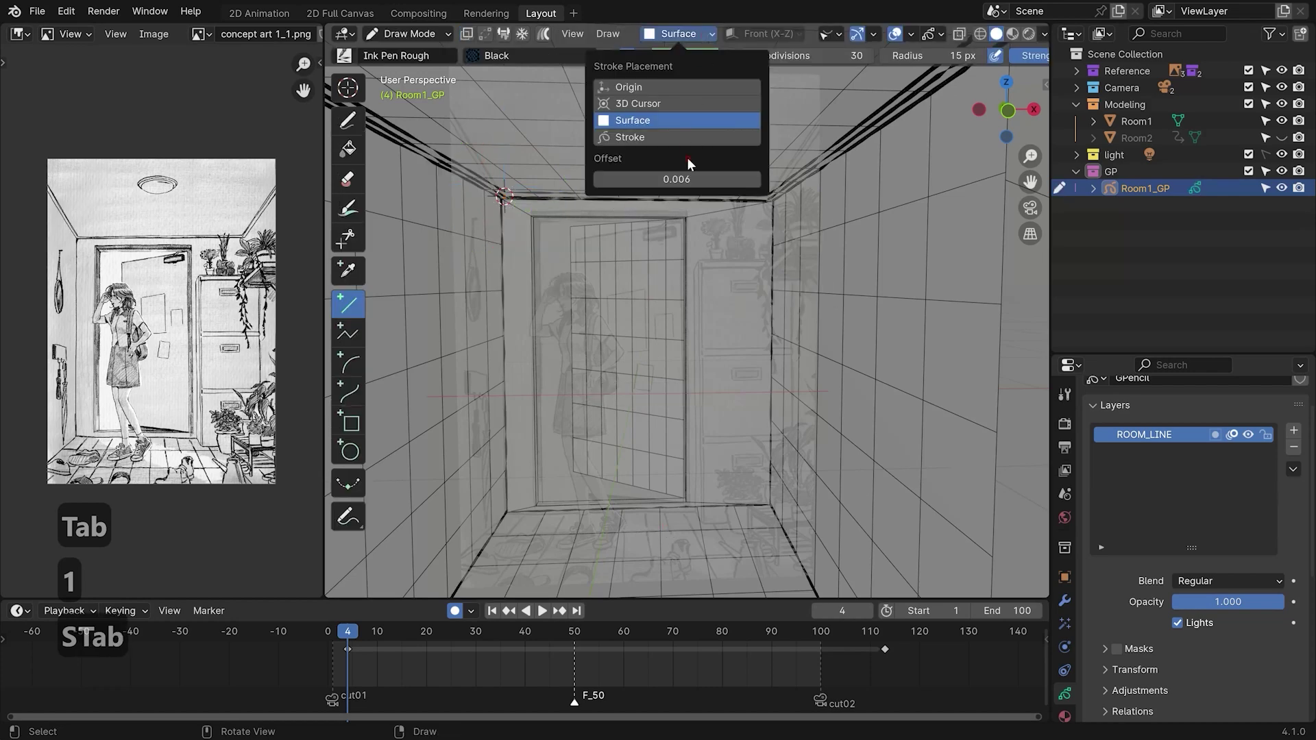
{"action": "left_click", "coordinate": [686, 97]}
Try drawing a straight line from the back wall's upper-left corner, and undo it
{"action": "mouse_move", "coordinate": [551, 238]}
{"action": "middle_mouse_down"}
{"action": "mouse_move", "coordinate": [565, 234]}
{"action": "mouse_move", "coordinate": [543, 232]}
{"action": "mouse_move", "coordinate": [551, 243]}
{"action": "middle_mouse_up"}
{"action": "scroll", "coordinate": [551, 243], "scroll_direction": "up", "scroll_amount": 3}
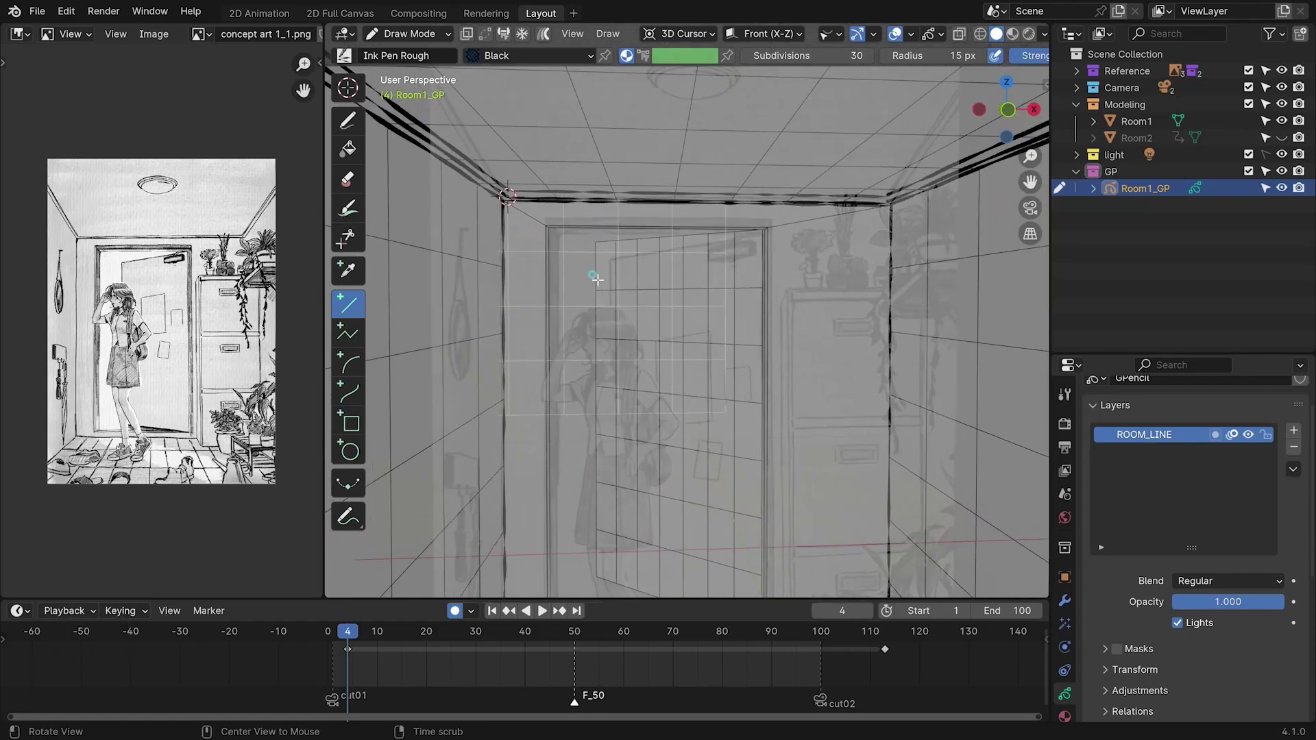
{"action": "left_click_drag", "start_coordinate": [458, 161], "coordinate": [458, 164]}
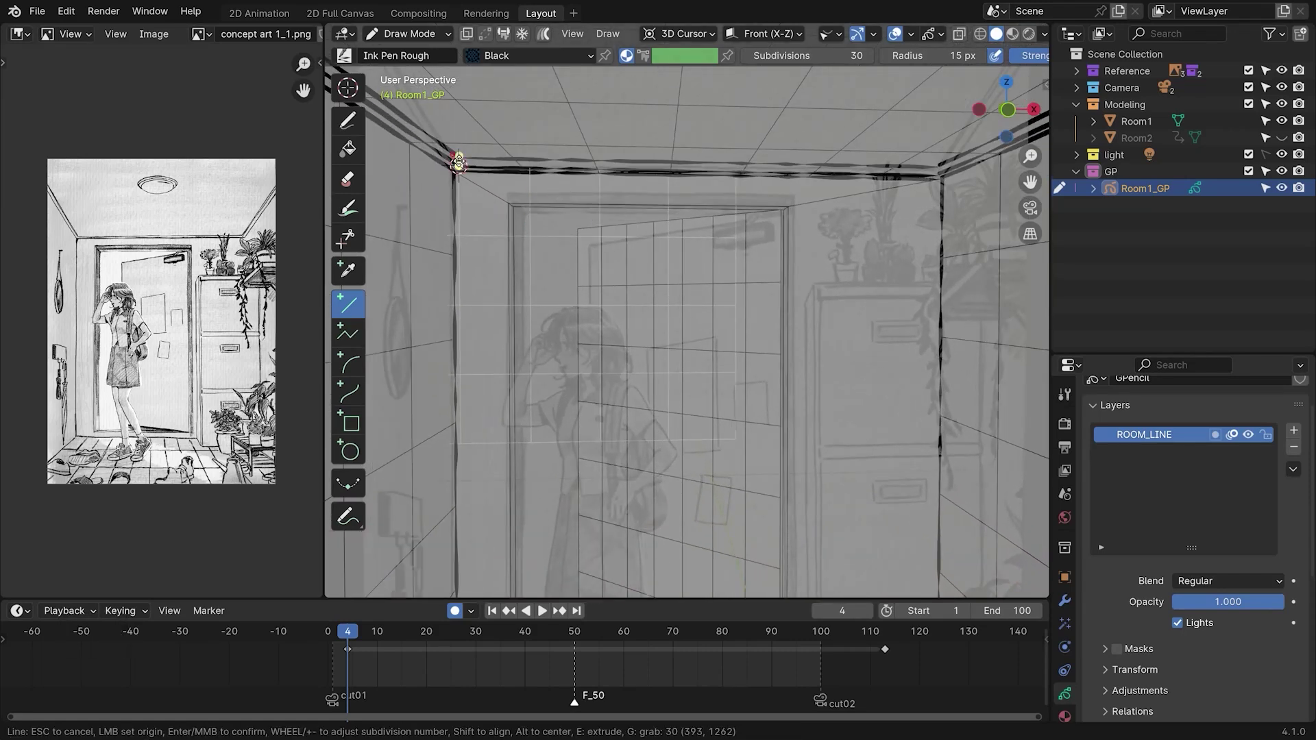
{"action": "key", "text": "Return"}
{"action": "key", "text": "ctrl+z"}
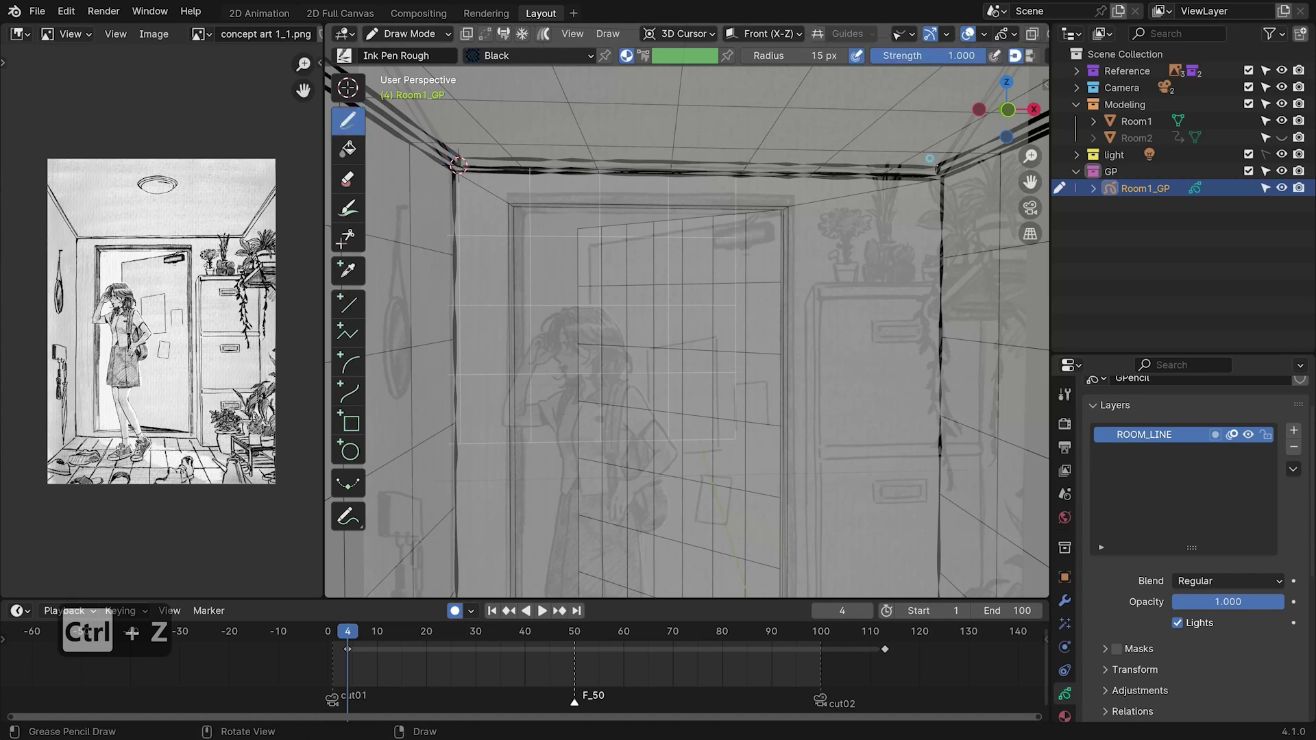
In Edit Mode, select a middle point of the right floor line and snap the 3D cursor to it
{"action": "scroll", "coordinate": [929, 236], "scroll_direction": "down", "scroll_amount": 10}
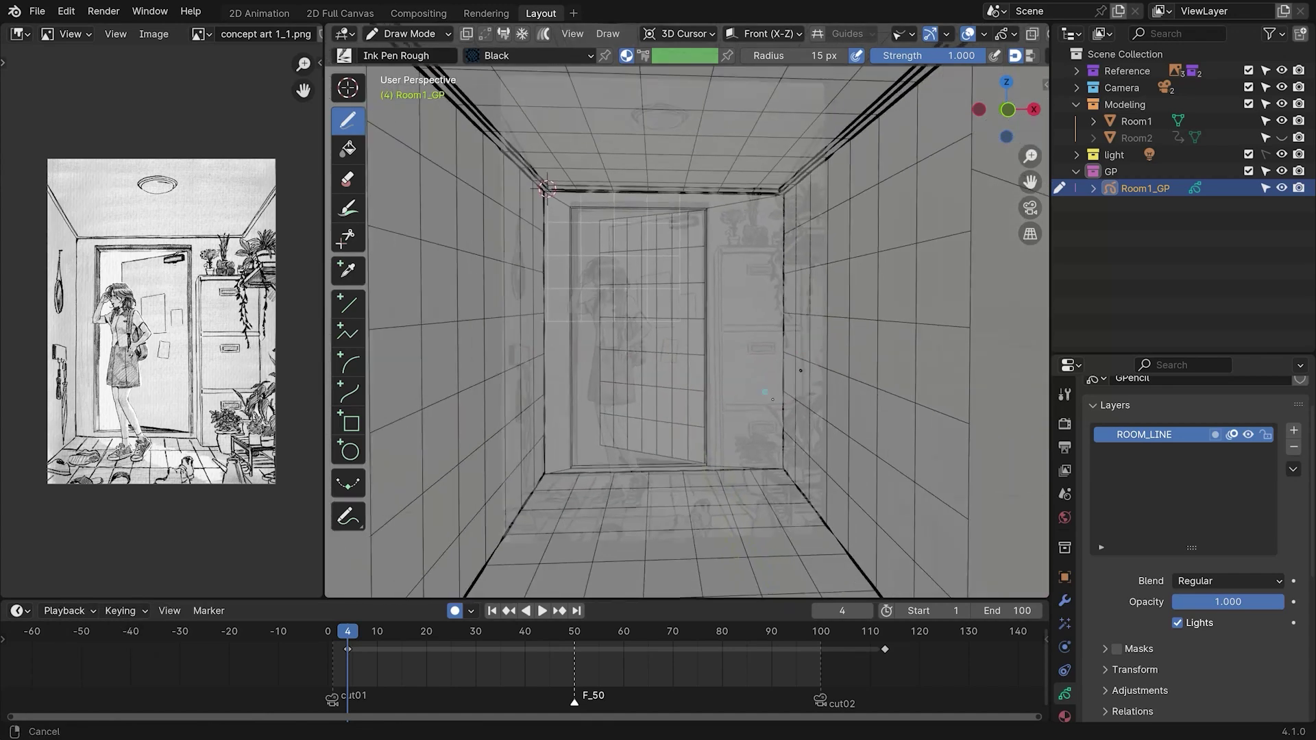
{"action": "key", "text": "Tab"}
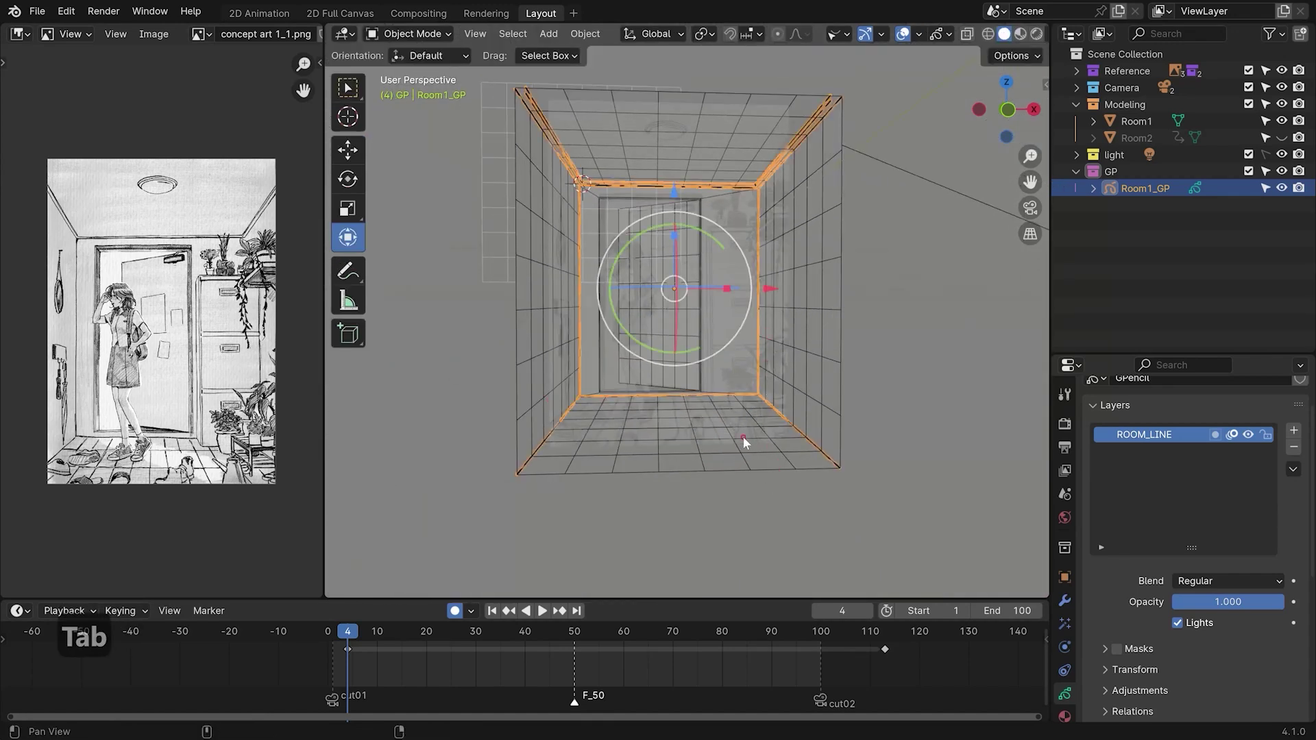
{"action": "middle_click_drag", "start_coordinate": [743, 437], "coordinate": [707, 369]}
{"action": "key", "text": "Tab"}
{"action": "left_click", "coordinate": [772, 334]}
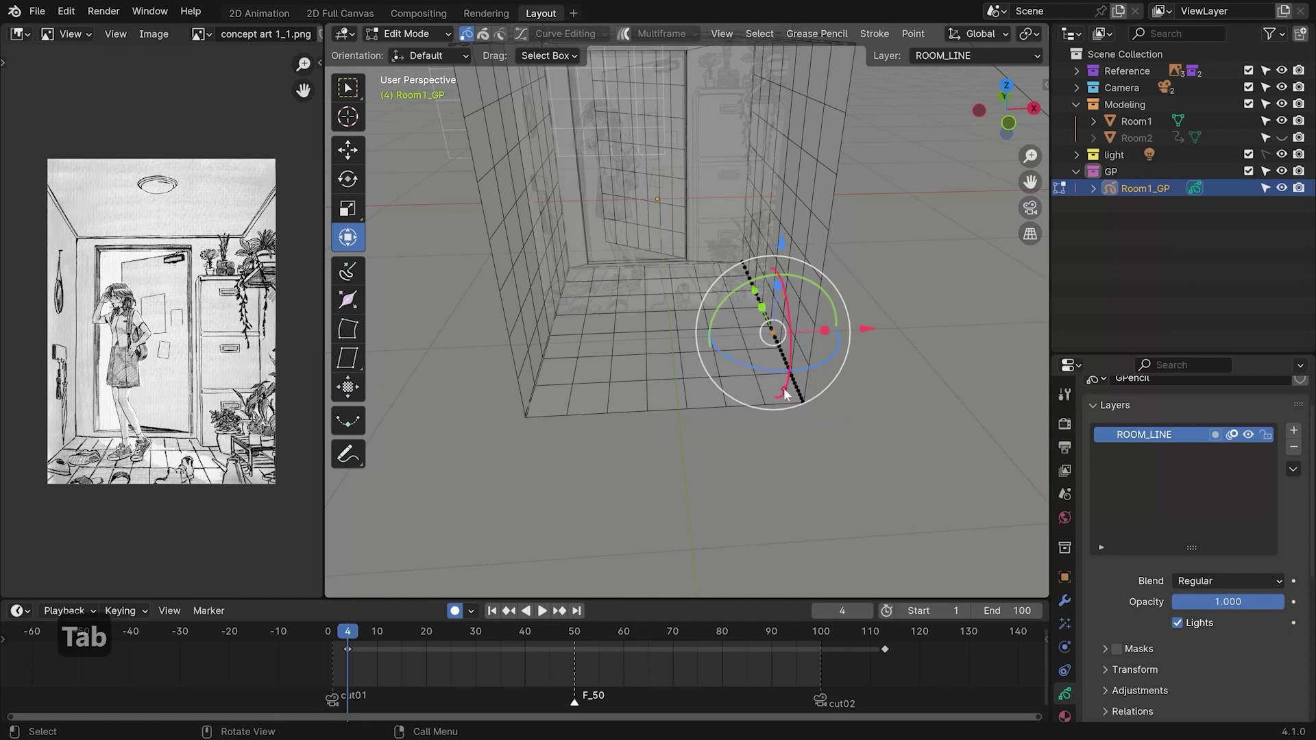
{"action": "key", "text": "s"}
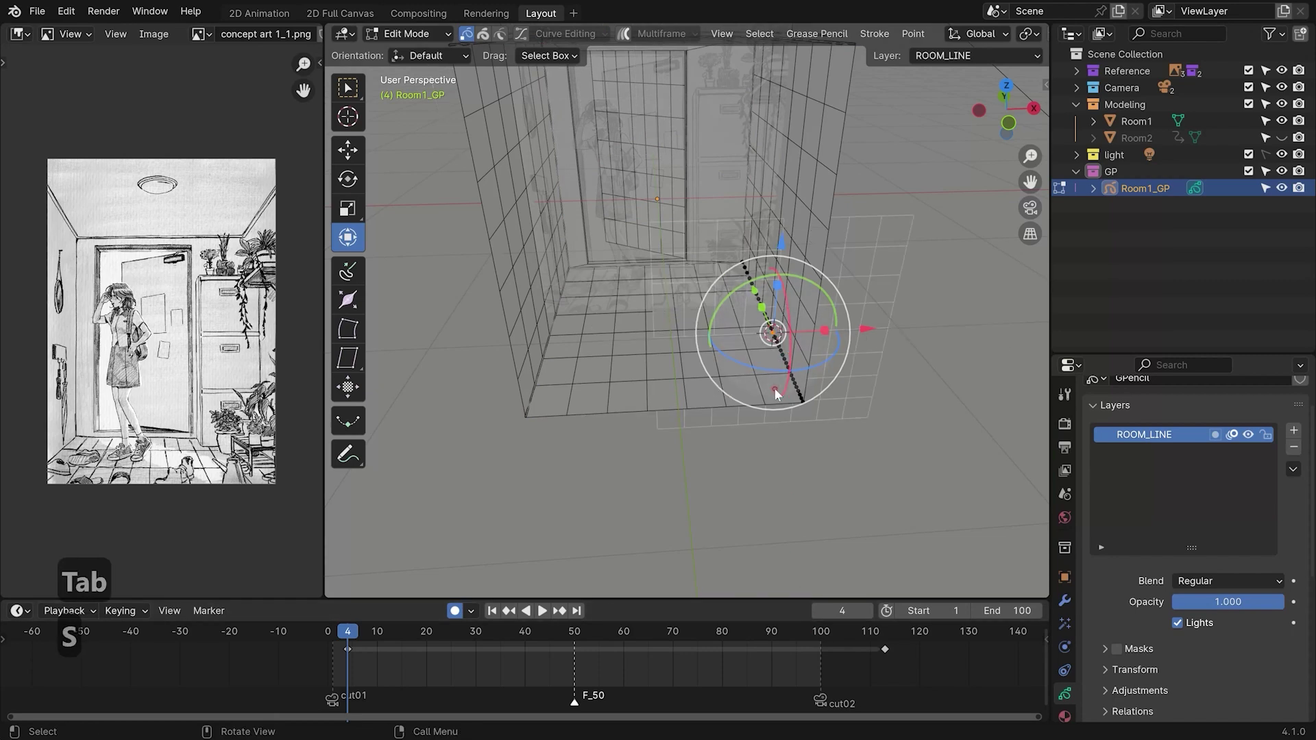
Switch to Draw Mode and set the drawing plane to Top (X-Y)
{"action": "key", "text": "Tab"}
{"action": "left_click", "coordinate": [725, 33]}
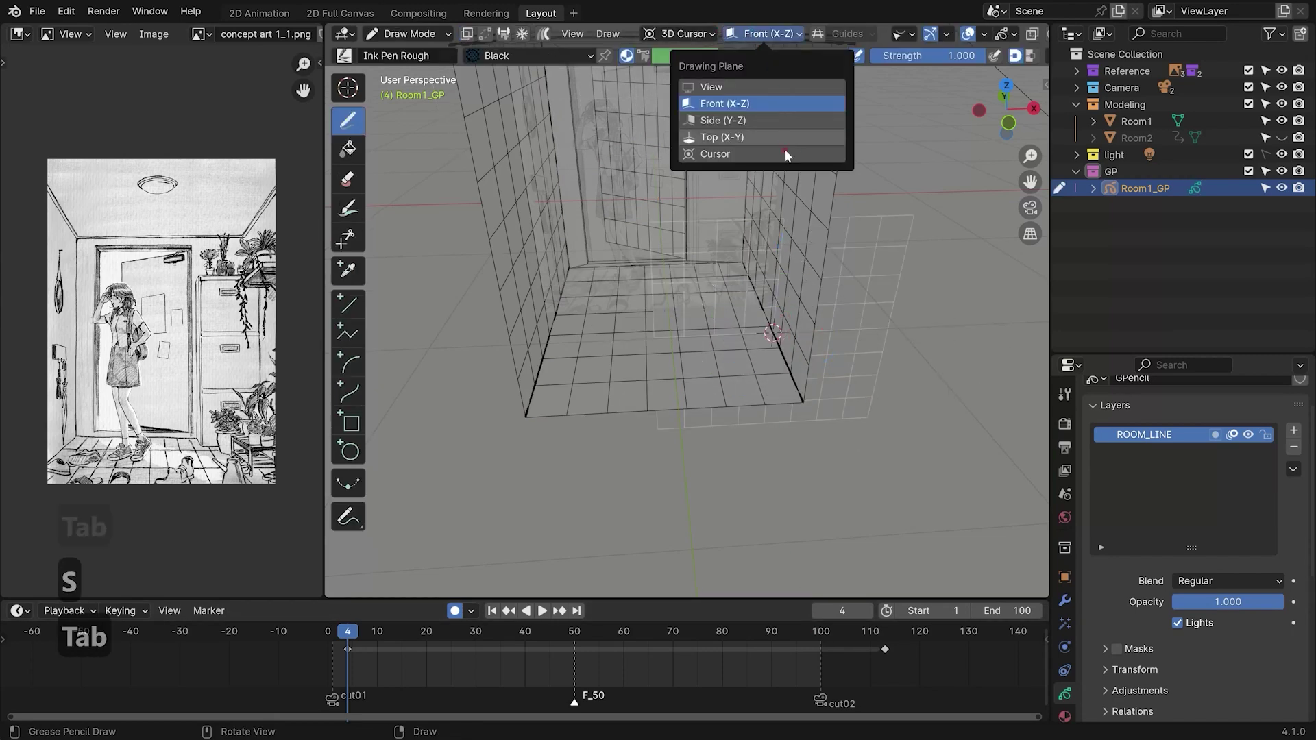
{"action": "left_click", "coordinate": [778, 138]}
Edit the Room1 mesh, select all its floor vertices in X-ray view and subdivide them
{"action": "middle_click_drag", "start_coordinate": [757, 344], "coordinate": [750, 314]}
{"action": "middle_click_drag", "start_coordinate": [686, 431], "coordinate": [688, 402]}
{"action": "key", "text": "Tab"}
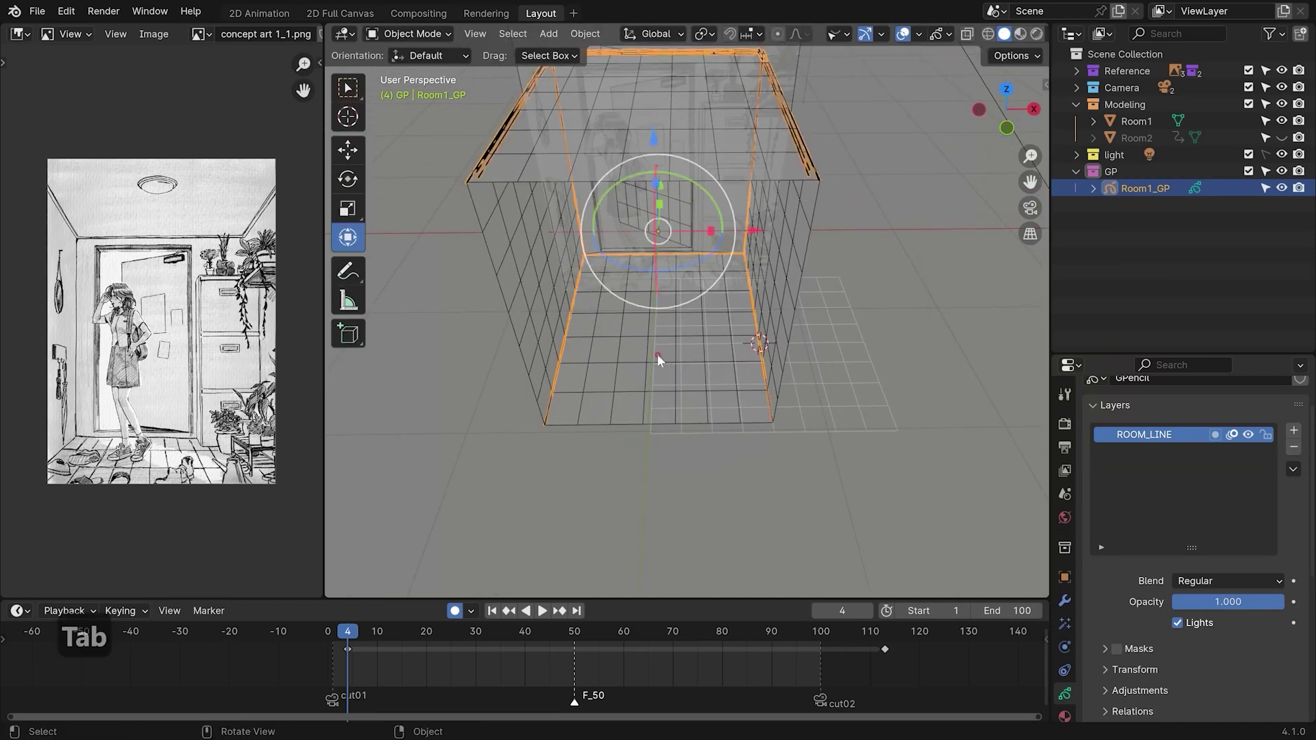
{"action": "left_click", "coordinate": [657, 356]}
{"action": "key", "text": "Tab"}
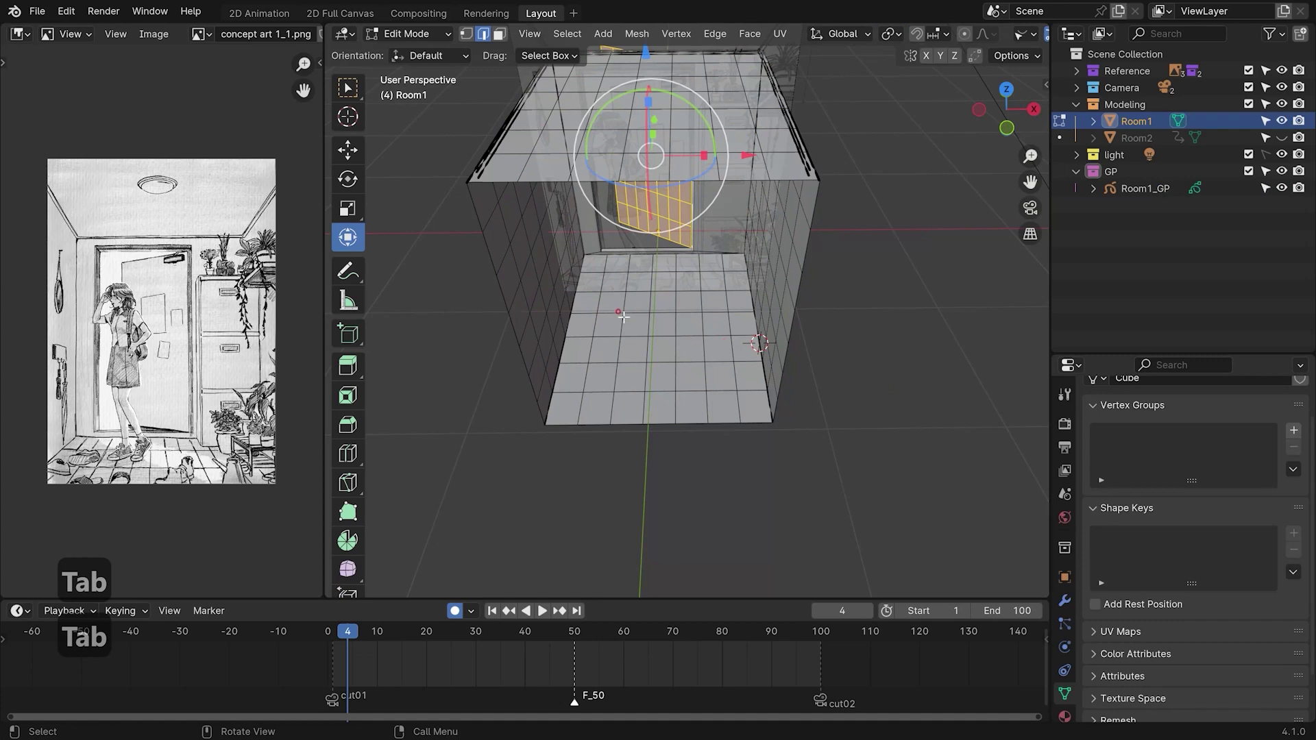
{"action": "key", "text": "1"}
{"action": "left_click_drag", "start_coordinate": [587, 446], "coordinate": [744, 263]}
{"action": "left_click_drag", "start_coordinate": [573, 378], "coordinate": [617, 492], "text": "shift"}
{"action": "mouse_move", "coordinate": [606, 342]}
{"action": "middle_mouse_down"}
{"action": "mouse_move", "coordinate": [601, 324]}
{"action": "mouse_move", "coordinate": [610, 332]}
{"action": "middle_mouse_up"}
{"action": "key", "text": "alt+z"}
{"action": "left_click_drag", "start_coordinate": [819, 482], "coordinate": [508, 374]}
{"action": "mouse_move", "coordinate": [758, 414]}
{"action": "middle_mouse_down"}
{"action": "mouse_move", "coordinate": [751, 497]}
{"action": "mouse_move", "coordinate": [738, 417]}
{"action": "middle_mouse_up"}
{"action": "right_click", "coordinate": [652, 331]}
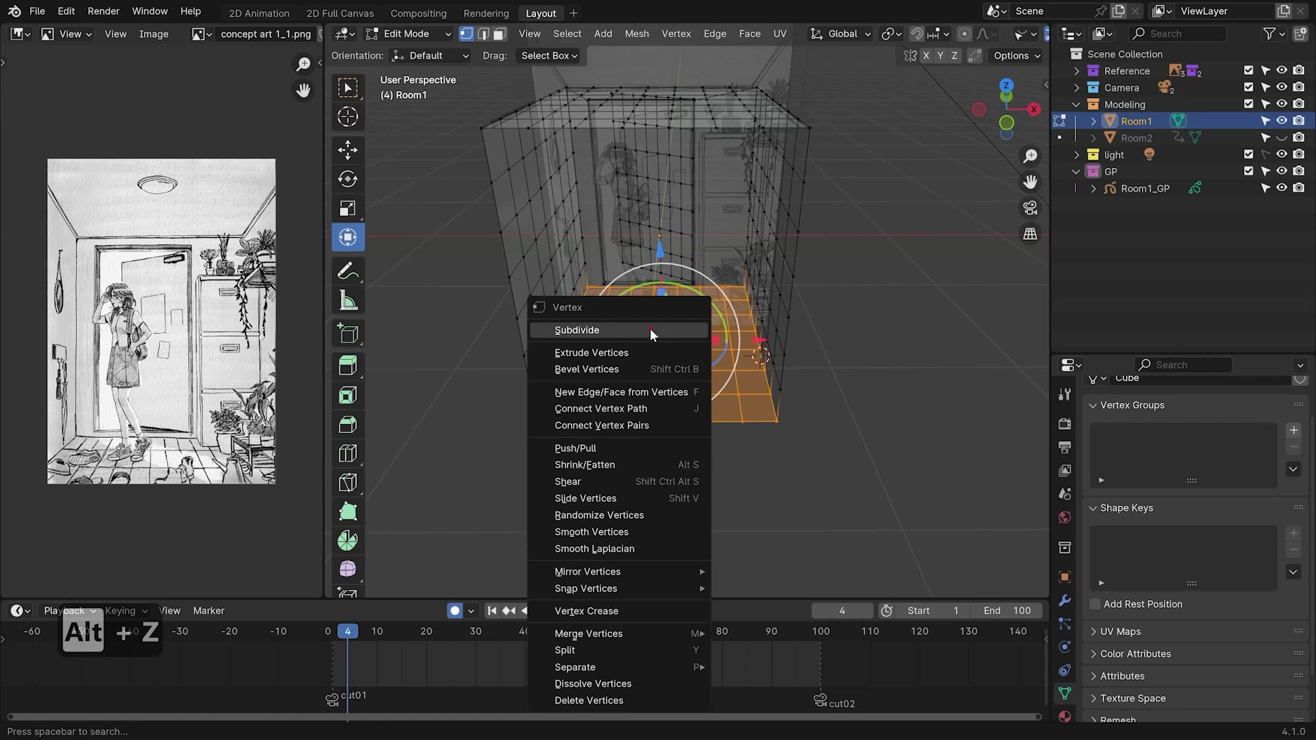
{"action": "left_click", "coordinate": [646, 328]}
Leave the Room1 mesh, select Room1_GP and put it in Edit Mode
{"action": "key", "text": "Tab"}
{"action": "left_click", "coordinate": [768, 272]}
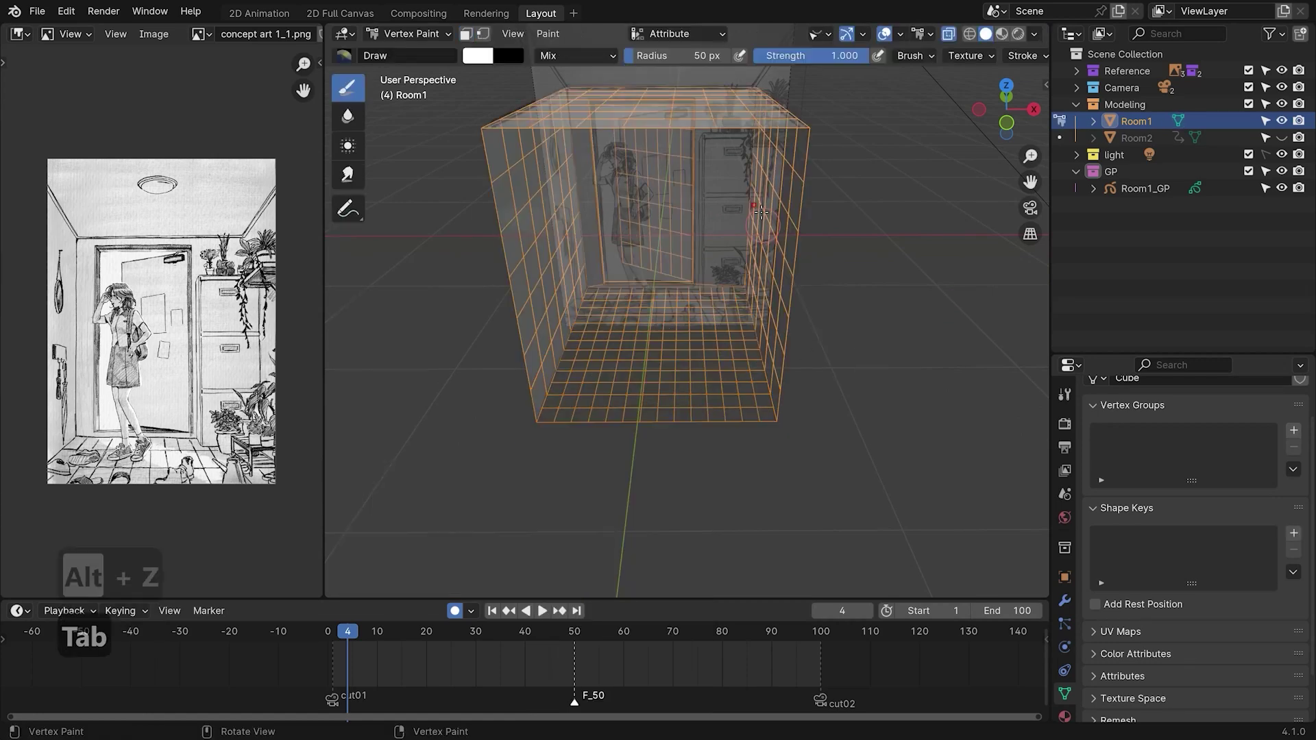
{"action": "key", "text": "Tab"}
{"action": "left_click", "coordinate": [532, 339]}
{"action": "left_click", "coordinate": [1138, 188]}
{"action": "key", "text": "Tab"}
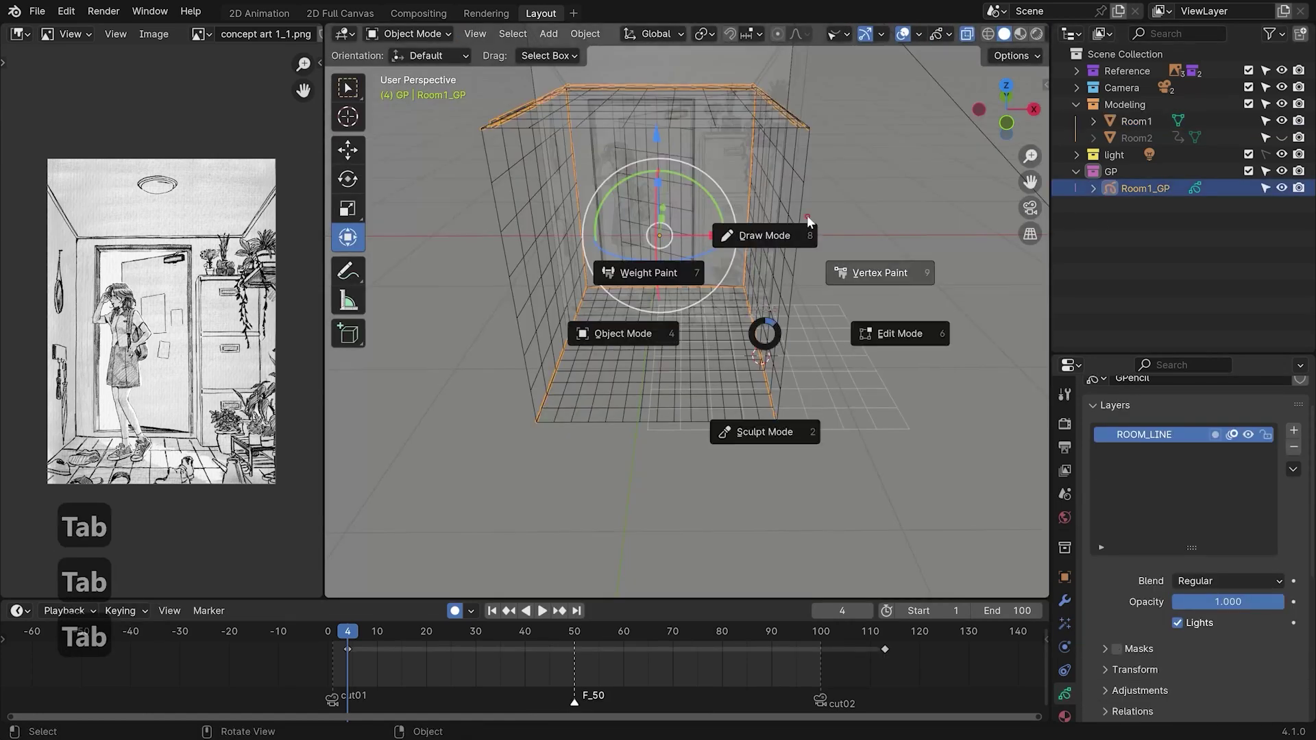
{"action": "key", "text": "Tab"}
{"action": "left_click", "coordinate": [783, 168]}
{"action": "mouse_move", "coordinate": [670, 322]}
{"action": "middle_mouse_down"}
{"action": "mouse_move", "coordinate": [698, 301]}
{"action": "mouse_move", "coordinate": [688, 370]}
{"action": "middle_mouse_up"}
{"action": "key", "text": "Tab"}
{"action": "left_click", "coordinate": [872, 315]}
Duplicate the left floor line and move the copy about 0.135 m along X onto the next tile line
{"action": "left_click", "coordinate": [544, 389]}
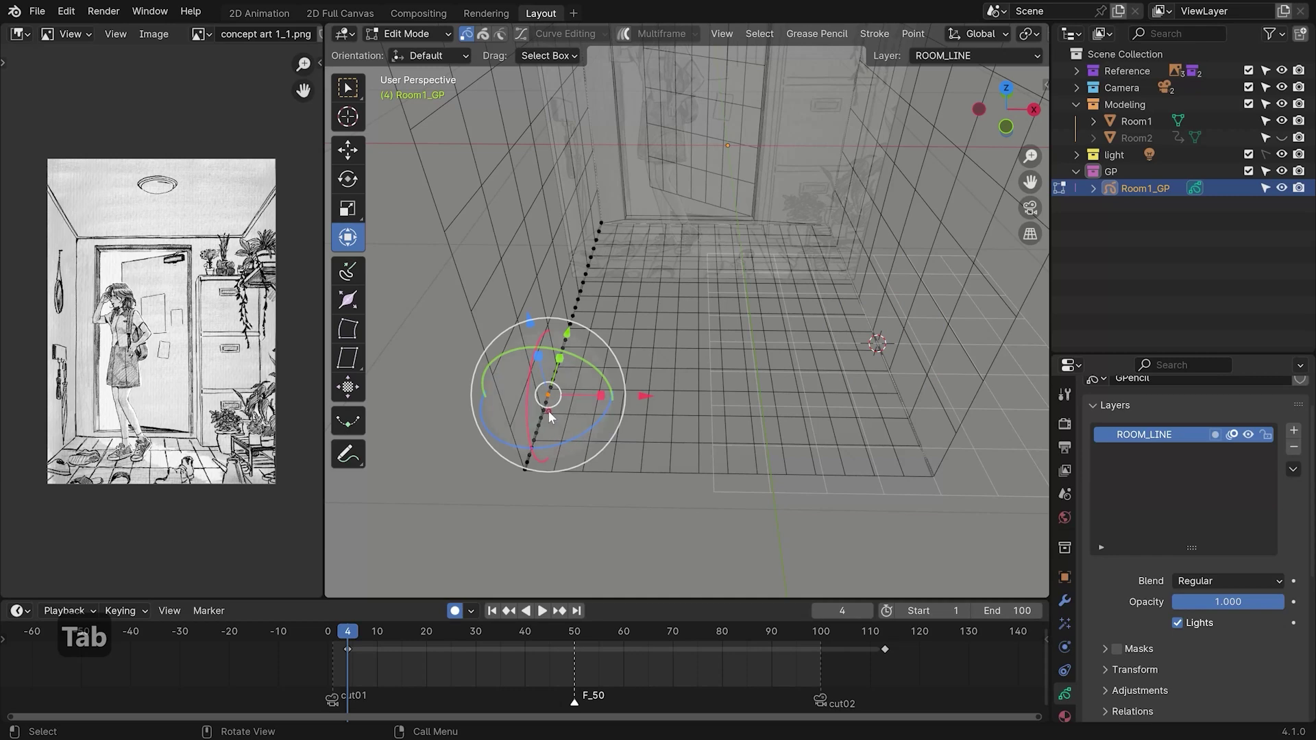
{"action": "key", "text": "shift+d"}
{"action": "right_click", "coordinate": [658, 335]}
{"action": "left_click_drag", "start_coordinate": [660, 334], "coordinate": [716, 336]}
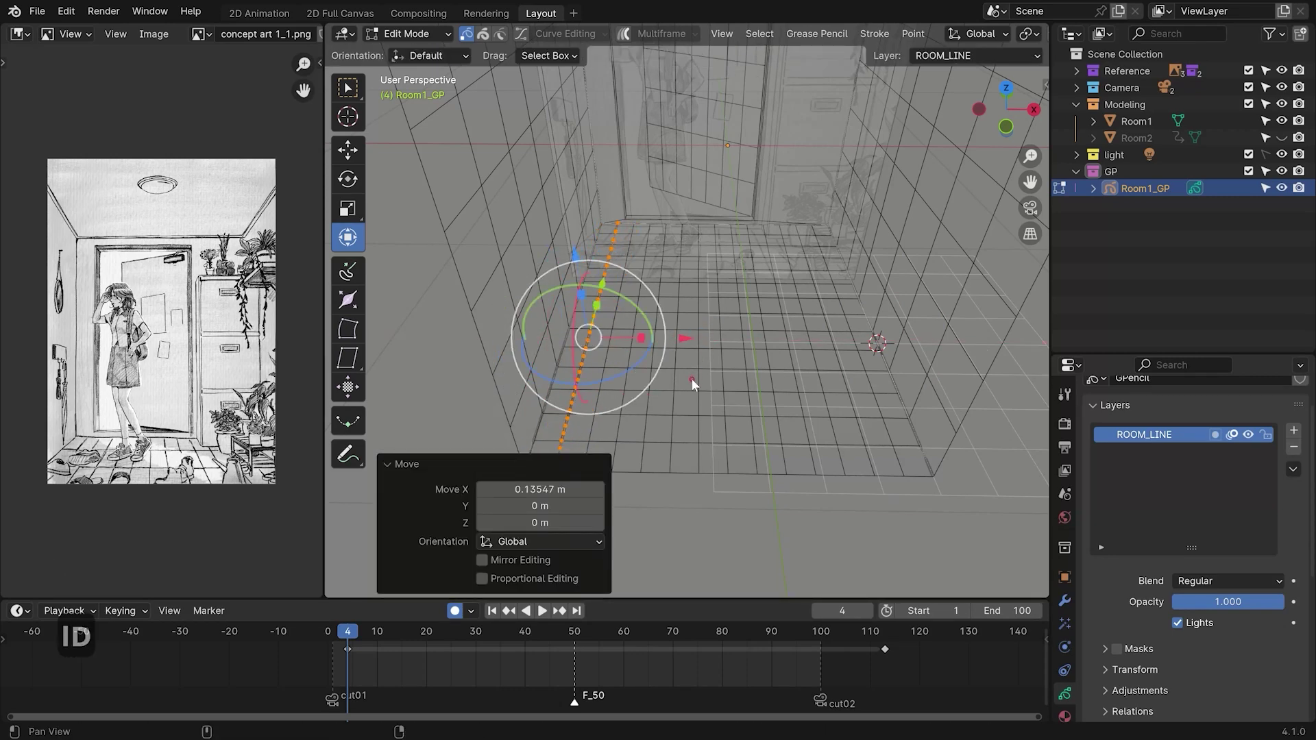
Duplicate the floor line again, then select the strokes made so far and move a duplicate set along X
{"action": "middle_click_drag", "start_coordinate": [691, 377], "coordinate": [693, 332], "text": "shift"}
{"action": "key", "text": "shift+d"}
{"action": "left_click_drag", "start_coordinate": [719, 293], "coordinate": [715, 293]}
{"action": "key", "text": "2"}
{"action": "left_click_drag", "start_coordinate": [687, 455], "coordinate": [515, 384]}
{"action": "key", "text": "shift+d"}
{"action": "right_click", "coordinate": [702, 294]}
{"action": "left_click_drag", "start_coordinate": [703, 294], "coordinate": [846, 306]}
Keep duplicating the selected floor lines along X until they reach the right wall
{"action": "key", "text": "shift+d"}
{"action": "right_click", "coordinate": [762, 300]}
{"action": "key", "text": "shift+d"}
{"action": "right_click", "coordinate": [825, 300]}
{"action": "key", "text": "shift+d"}
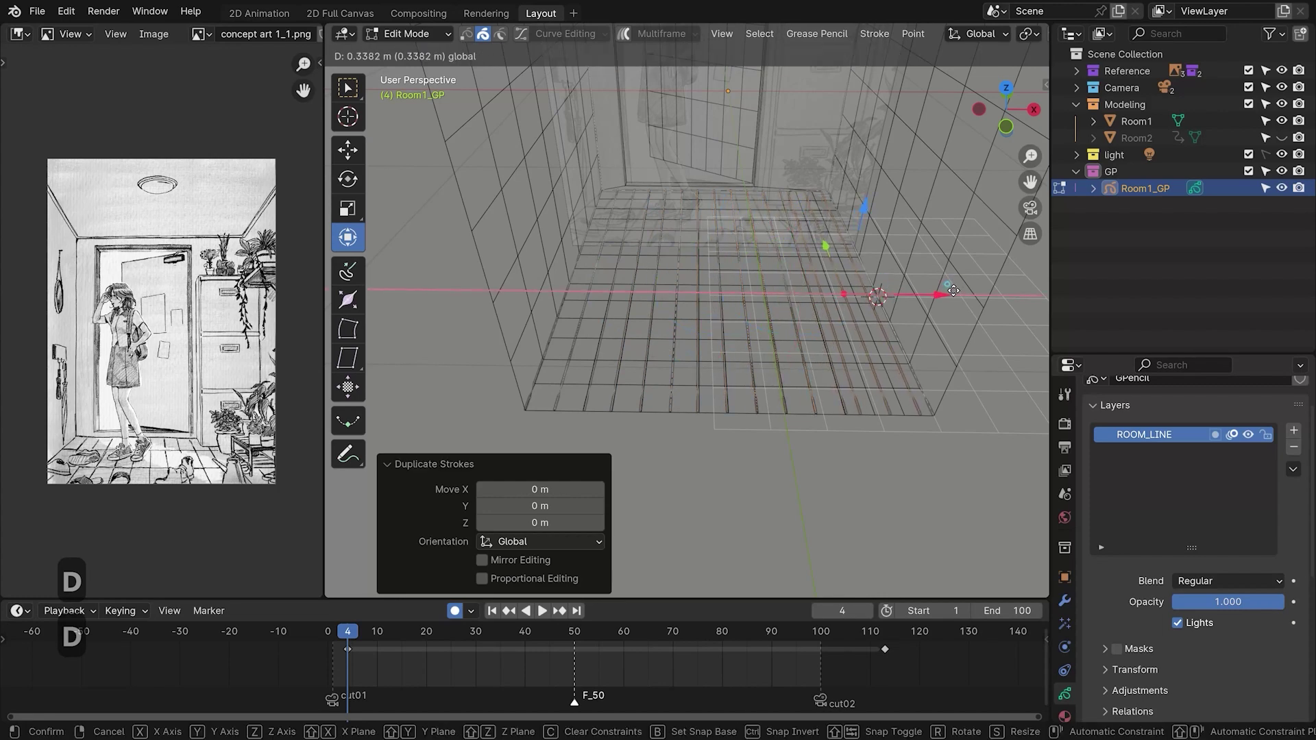
{"action": "left_click", "coordinate": [952, 290]}
Delete the surplus floor lines near the right wall and adjust the remaining lines along X
{"action": "key", "text": "Delete"}
{"action": "key", "text": "x"}
{"action": "left_click", "coordinate": [895, 433]}
{"action": "left_click_drag", "start_coordinate": [881, 424], "coordinate": [857, 399]}
{"action": "left_click_drag", "start_coordinate": [928, 297], "coordinate": [950, 293]}
Try the Line tool in Draw Mode for a crosswise floor line, and undo the attempt
{"action": "key", "text": "Tab"}
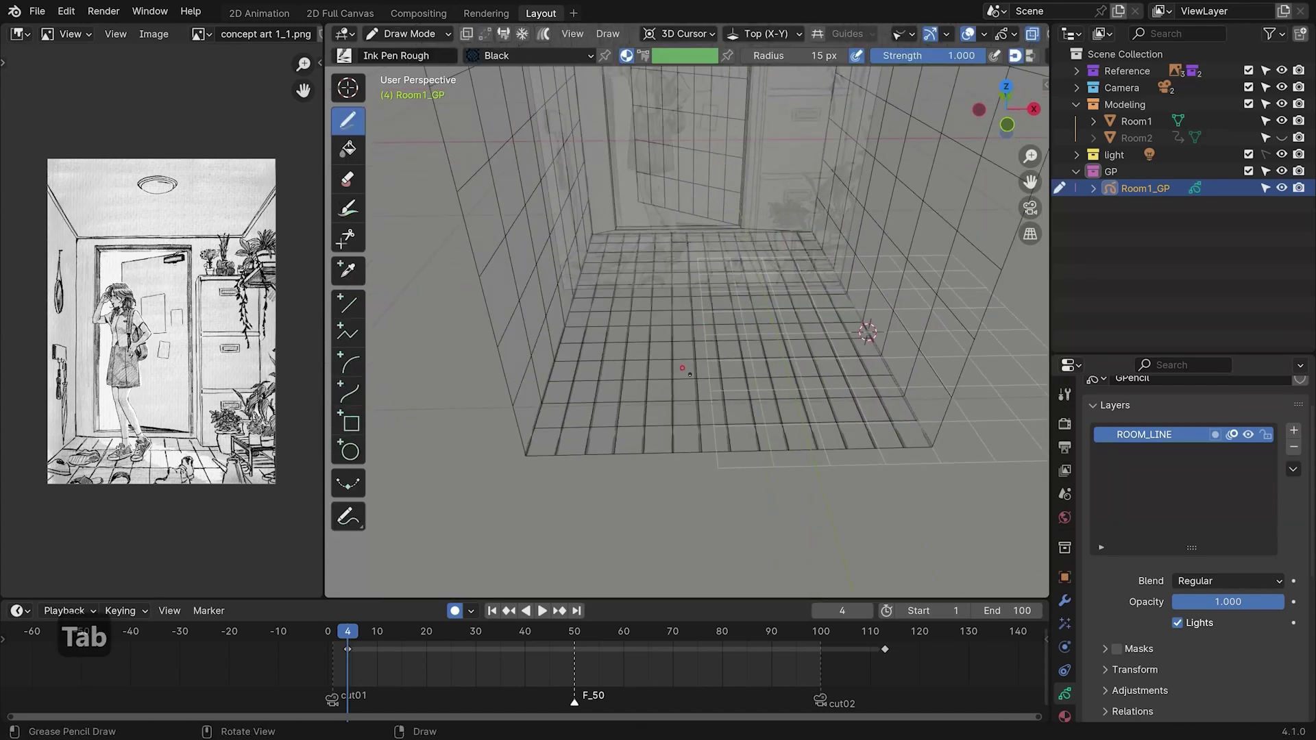
{"action": "middle_click_drag", "start_coordinate": [694, 378], "coordinate": [596, 247]}
{"action": "key", "text": "l"}
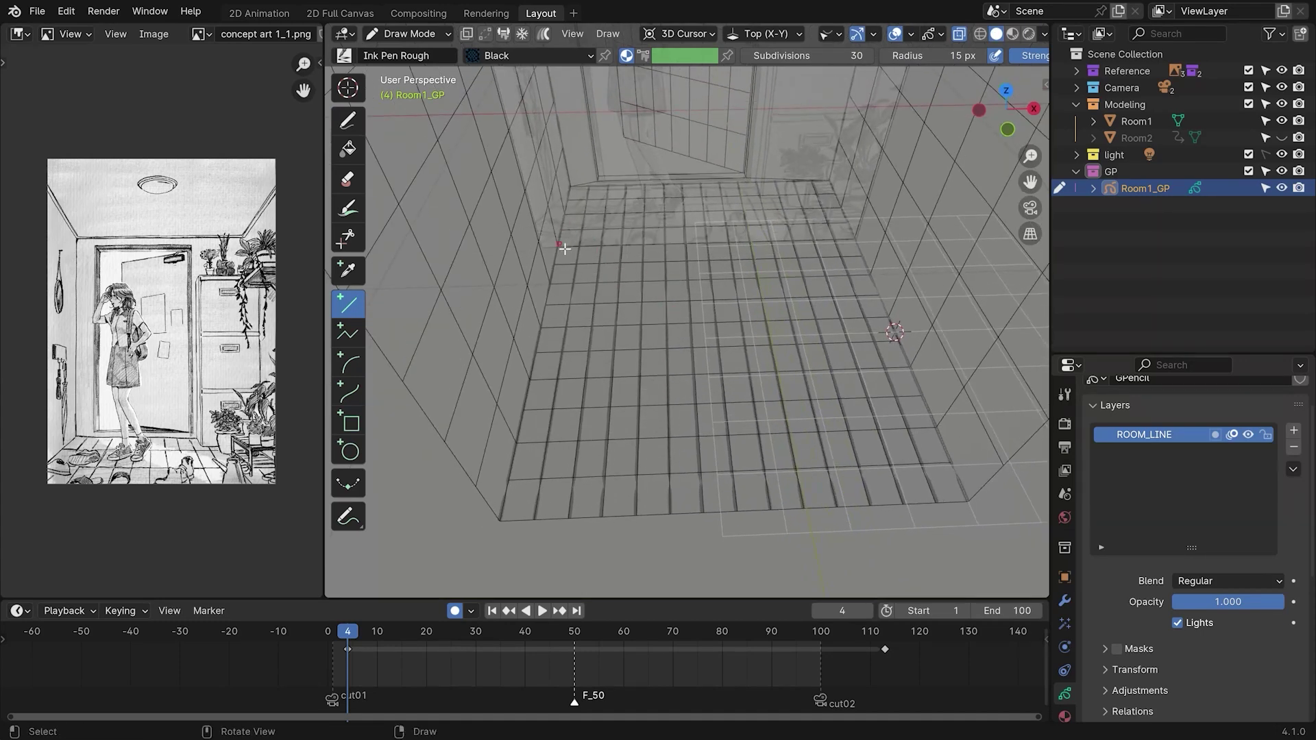
{"action": "key", "text": "ctrl+z"}
Duplicate the back wall's floor line and move copies along Y toward the room's front to form the crosswise tile lines
{"action": "key", "text": "Tab"}
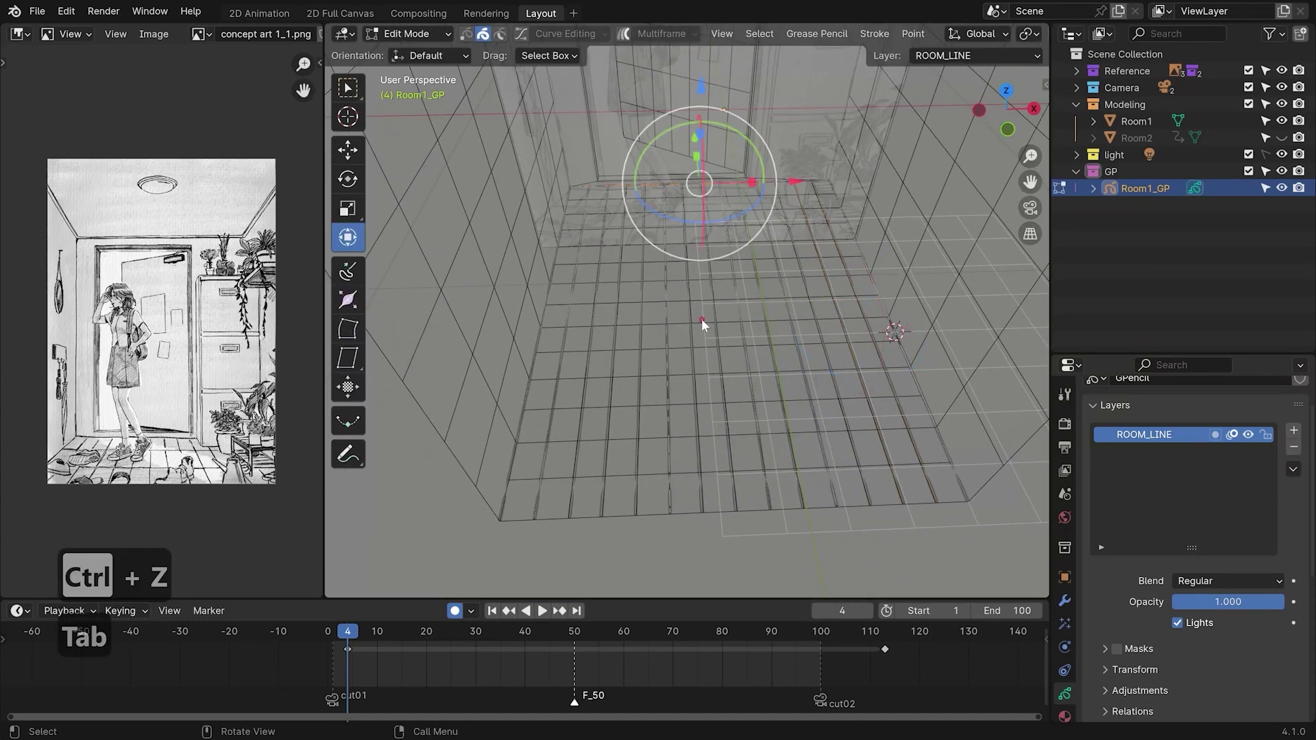
{"action": "key", "text": "d"}
{"action": "right_click", "coordinate": [699, 324]}
{"action": "mouse_move", "coordinate": [697, 149]}
{"action": "left_mouse_down"}
{"action": "mouse_move", "coordinate": [717, 216]}
{"action": "mouse_move", "coordinate": [717, 204]}
{"action": "left_mouse_up"}
{"action": "middle_click_drag", "start_coordinate": [717, 203], "coordinate": [780, 348]}
{"action": "mouse_move", "coordinate": [719, 168]}
{"action": "left_mouse_down"}
{"action": "mouse_move", "coordinate": [725, 151]}
{"action": "mouse_move", "coordinate": [728, 343]}
{"action": "left_mouse_up"}
{"action": "key", "text": "shift+d"}
{"action": "right_click", "coordinate": [725, 163]}
{"action": "mouse_move", "coordinate": [728, 343]}
{"action": "middle_mouse_down"}
{"action": "mouse_move", "coordinate": [758, 399]}
{"action": "mouse_move", "coordinate": [807, 396]}
{"action": "mouse_move", "coordinate": [830, 449]}
{"action": "mouse_move", "coordinate": [842, 342]}
{"action": "mouse_move", "coordinate": [861, 323]}
{"action": "mouse_move", "coordinate": [852, 309]}
{"action": "middle_mouse_up"}
Select the back wall's vertical lines, duplicate them and move the copies -2.352 m along Y to the room's front
{"action": "key", "text": "Tab"}
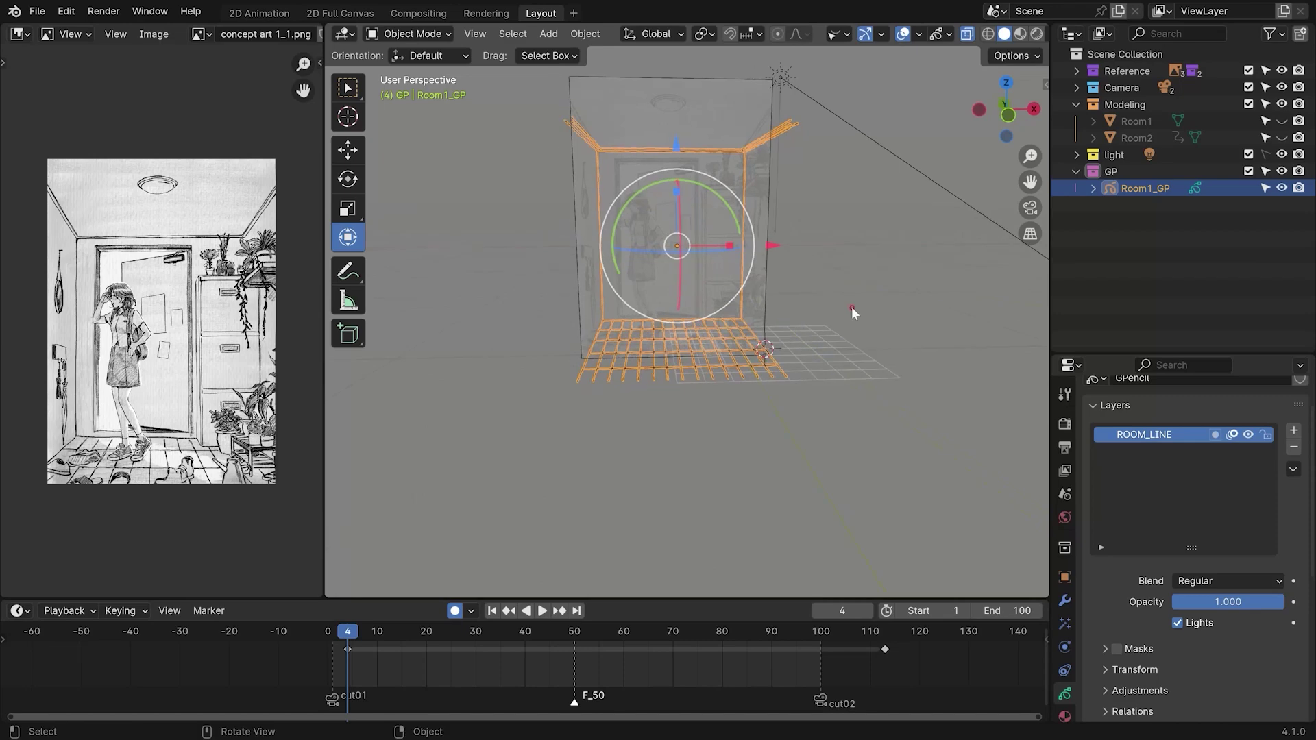
{"action": "key", "text": "Tab"}
{"action": "left_click_drag", "start_coordinate": [583, 239], "coordinate": [756, 309]}
{"action": "key", "text": "shift+d"}
{"action": "right_click", "coordinate": [757, 311]}
{"action": "middle_click_drag", "start_coordinate": [757, 311], "coordinate": [850, 335]}
{"action": "left_click_drag", "start_coordinate": [454, 235], "coordinate": [677, 330]}
{"action": "left_click", "coordinate": [671, 324]}
{"action": "middle_click_drag", "start_coordinate": [672, 323], "coordinate": [646, 281]}
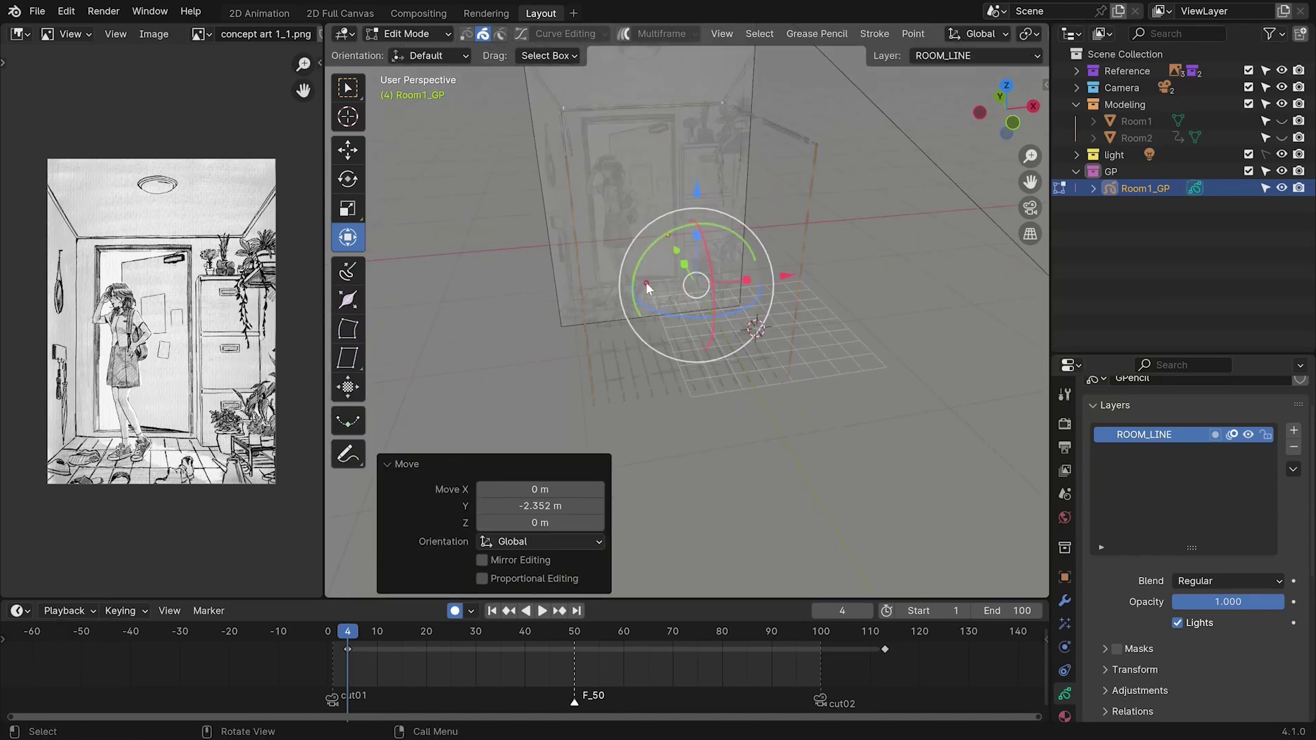
Duplicate the selected strokes again and place the copy along Y
{"action": "key", "text": "shift+d"}
{"action": "key", "text": "y"}
{"action": "left_click", "coordinate": [693, 355]}
Leave Edit Mode, reselect Room1_GP and switch it to Draw Mode
{"action": "mouse_move", "coordinate": [694, 355]}
{"action": "middle_mouse_down"}
{"action": "mouse_move", "coordinate": [754, 455]}
{"action": "mouse_move", "coordinate": [805, 365]}
{"action": "middle_mouse_up"}
{"action": "key", "text": "Tab"}
{"action": "left_click", "coordinate": [819, 431]}
{"action": "mouse_move", "coordinate": [923, 182]}
{"action": "middle_mouse_down"}
{"action": "mouse_move", "coordinate": [804, 273]}
{"action": "mouse_move", "coordinate": [816, 295]}
{"action": "middle_mouse_up"}
{"action": "left_click", "coordinate": [1137, 188]}
{"action": "key", "text": "Tab"}
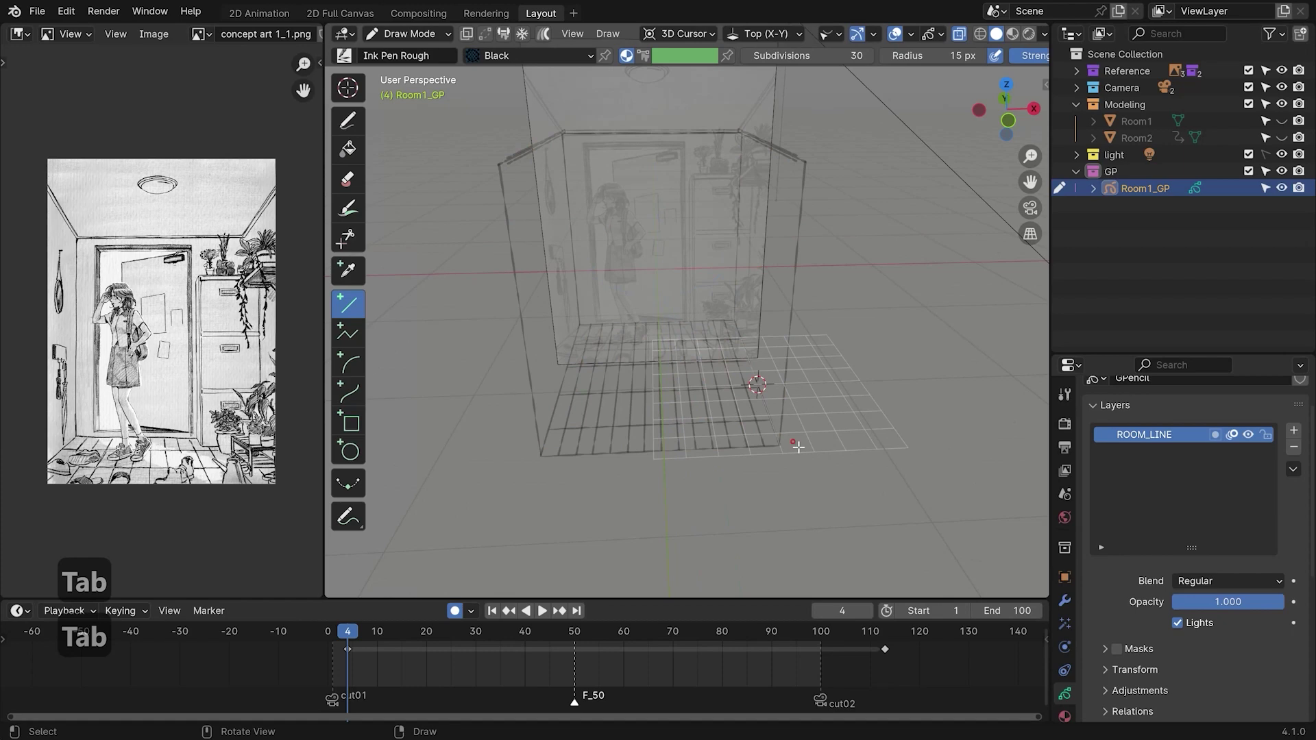
Enlarge the object properties area and make the Room1 model visible again from Object Mode
{"action": "left_click_drag", "start_coordinate": [1237, 353], "coordinate": [1238, 220]}
{"action": "middle_click_drag", "start_coordinate": [795, 285], "coordinate": [717, 356]}
{"action": "key", "text": "Tab"}
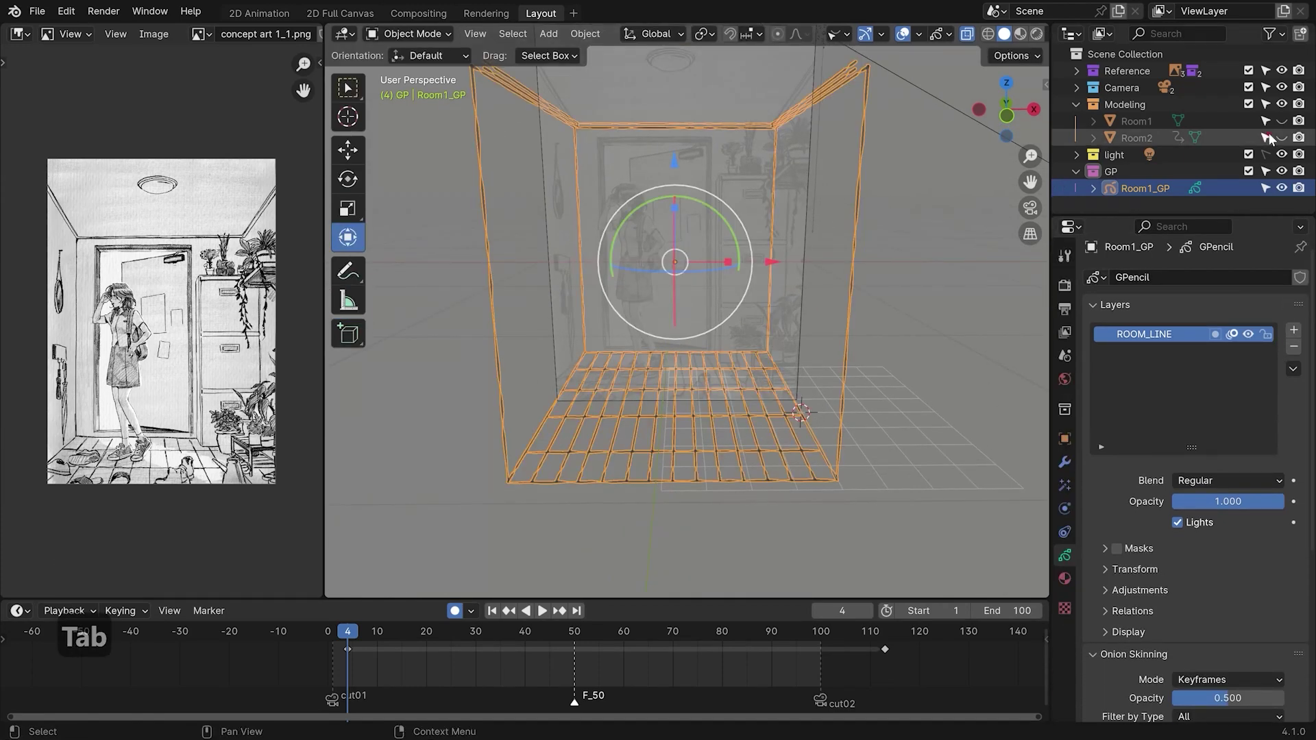
{"action": "left_click", "coordinate": [1283, 121]}
Select the back wall's right vertical line in Edit Mode and snap the 3D cursor to it
{"action": "key", "text": "Tab"}
{"action": "middle_click_drag", "start_coordinate": [695, 258], "coordinate": [730, 470]}
{"action": "key", "text": "KP_1"}
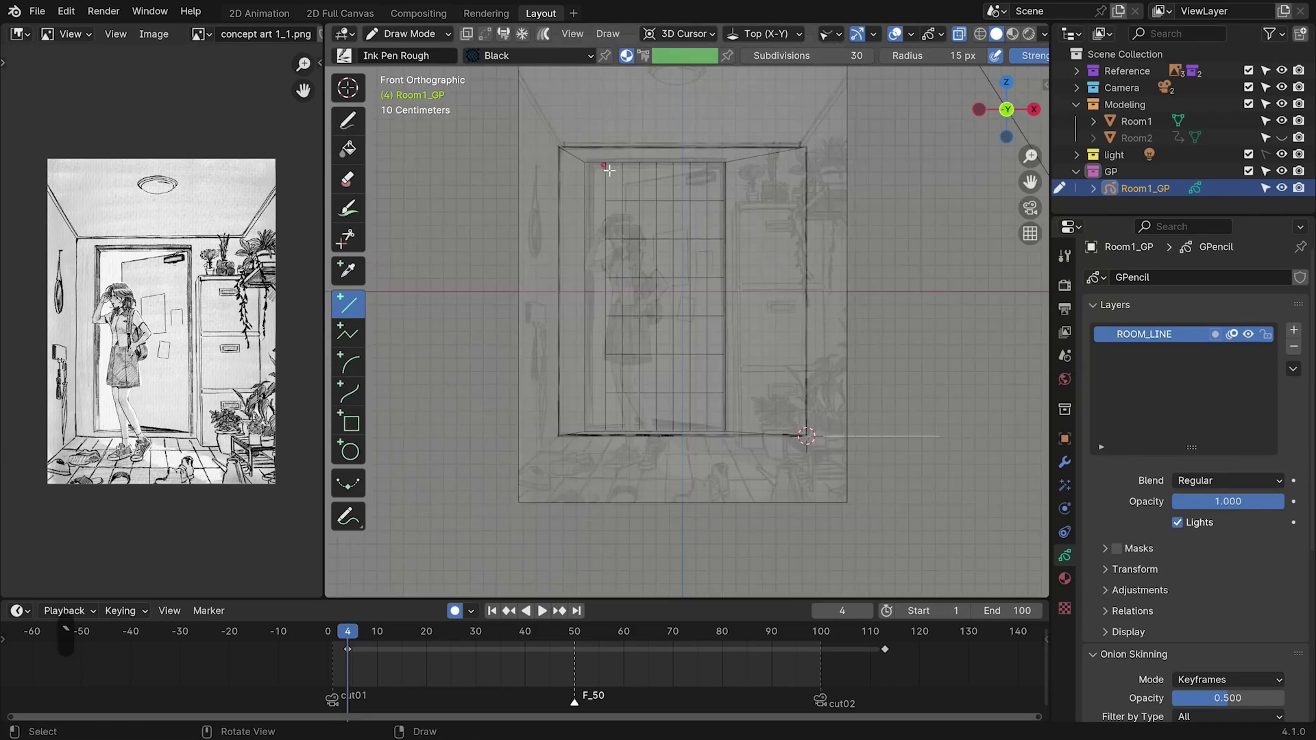
{"action": "key", "text": "Tab"}
{"action": "left_click", "coordinate": [816, 250]}
{"action": "mouse_move", "coordinate": [814, 306]}
{"action": "middle_mouse_down"}
{"action": "mouse_move", "coordinate": [832, 360]}
{"action": "mouse_move", "coordinate": [725, 287]}
{"action": "middle_mouse_up"}
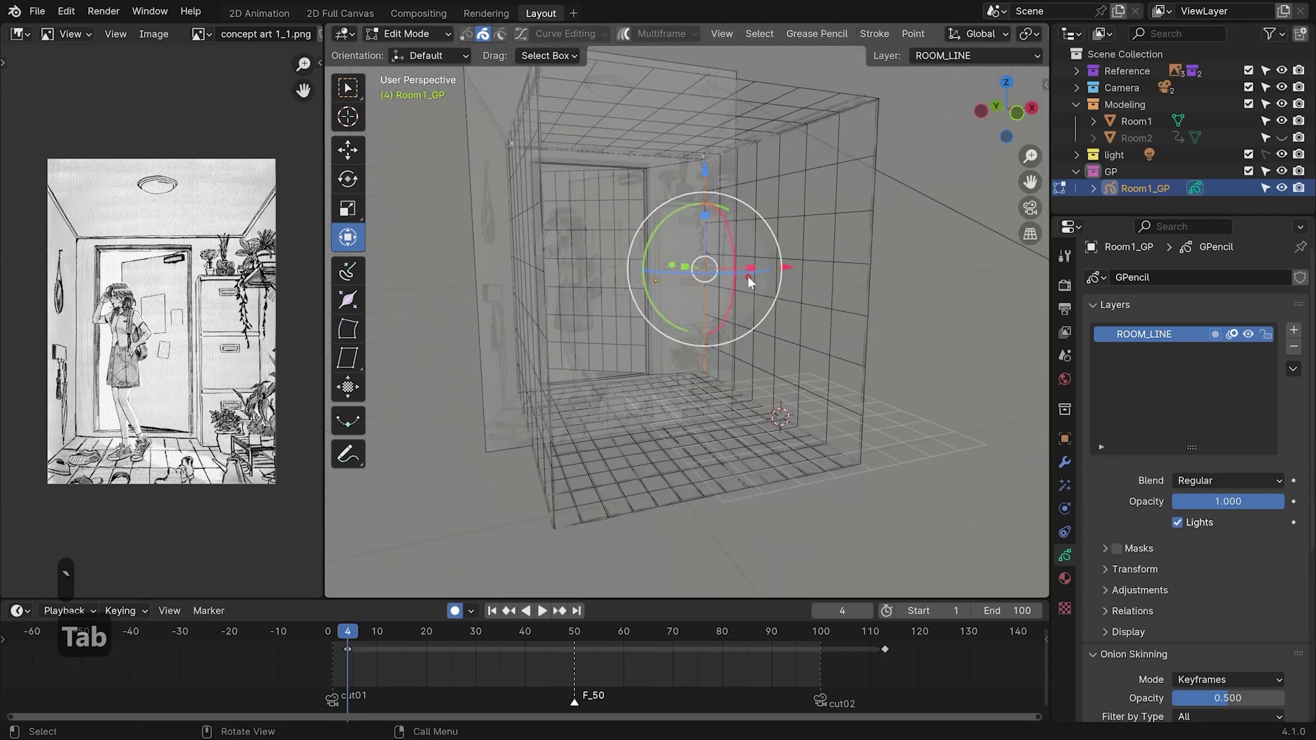
{"action": "key", "text": "shift+s"}
{"action": "left_click", "coordinate": [746, 334]}
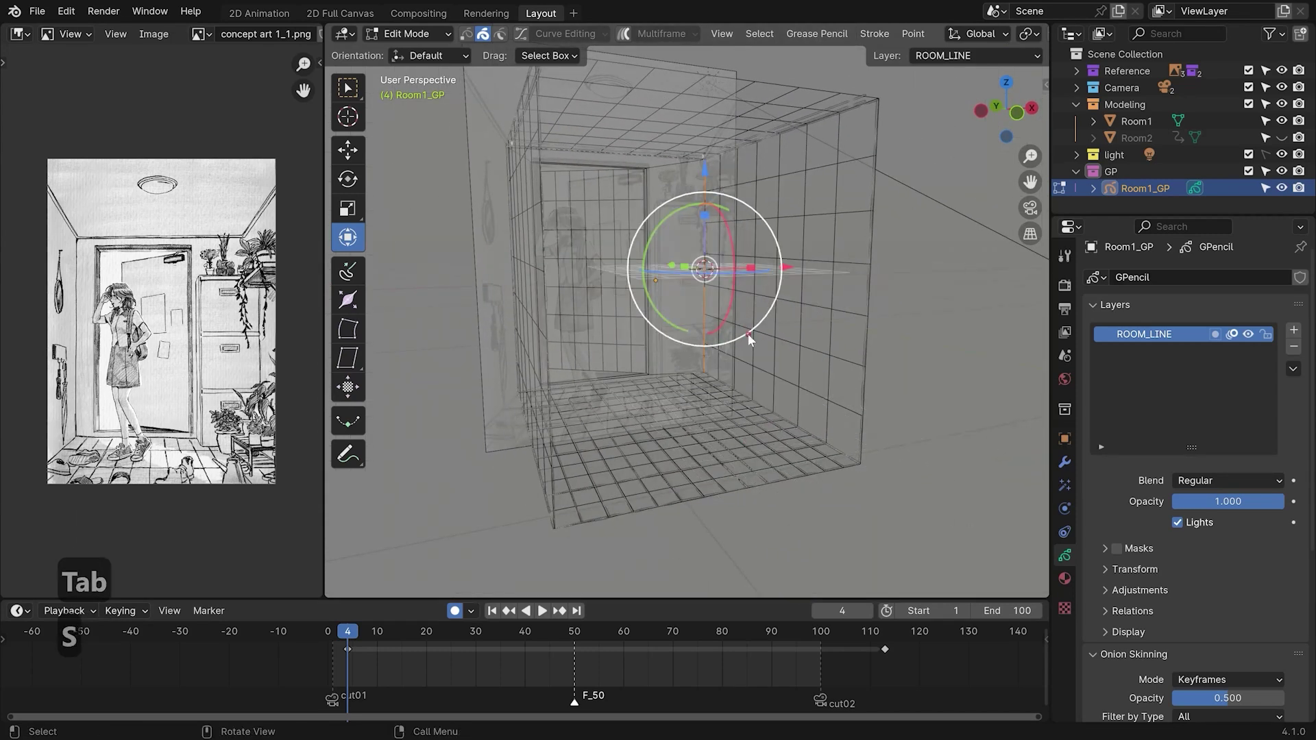
Switch Room1_GP to Draw Mode, set the drawing plane to Front (X-Z) and view the room from the front
{"action": "key", "text": "Tab"}
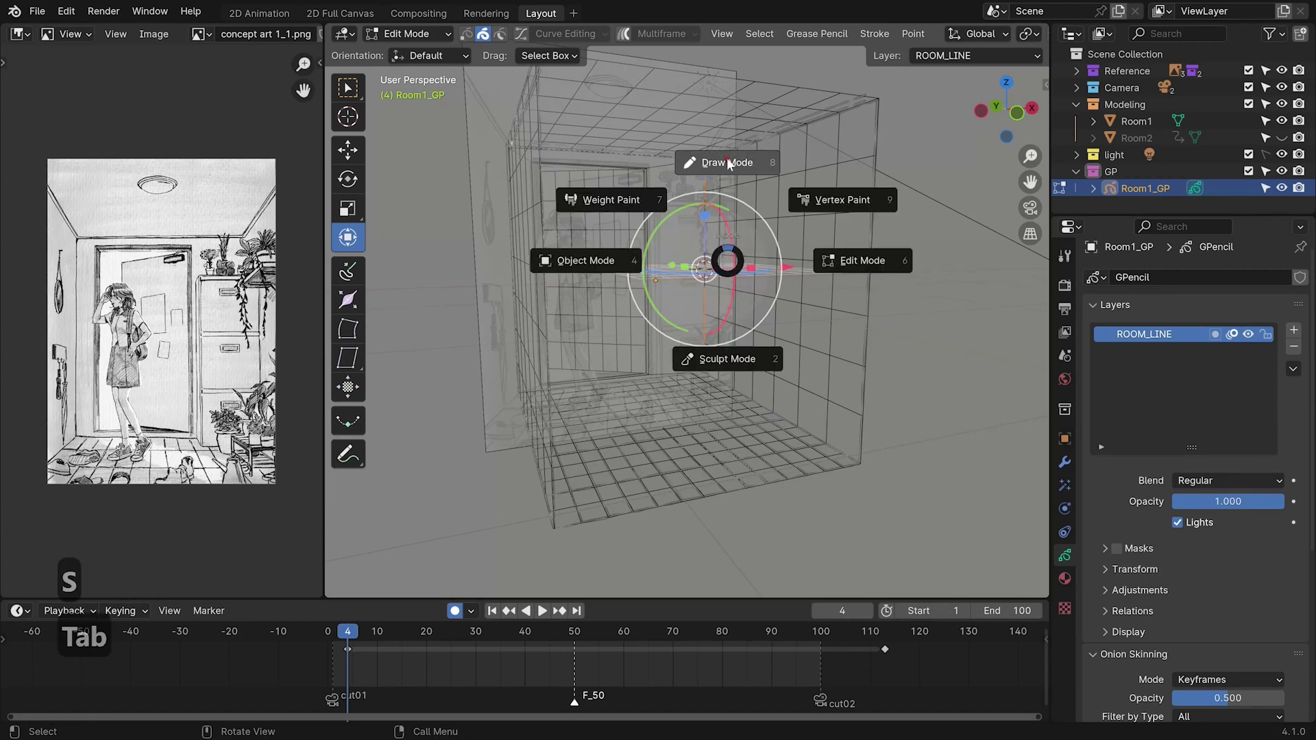
{"action": "left_click", "coordinate": [719, 162]}
{"action": "left_click", "coordinate": [752, 35]}
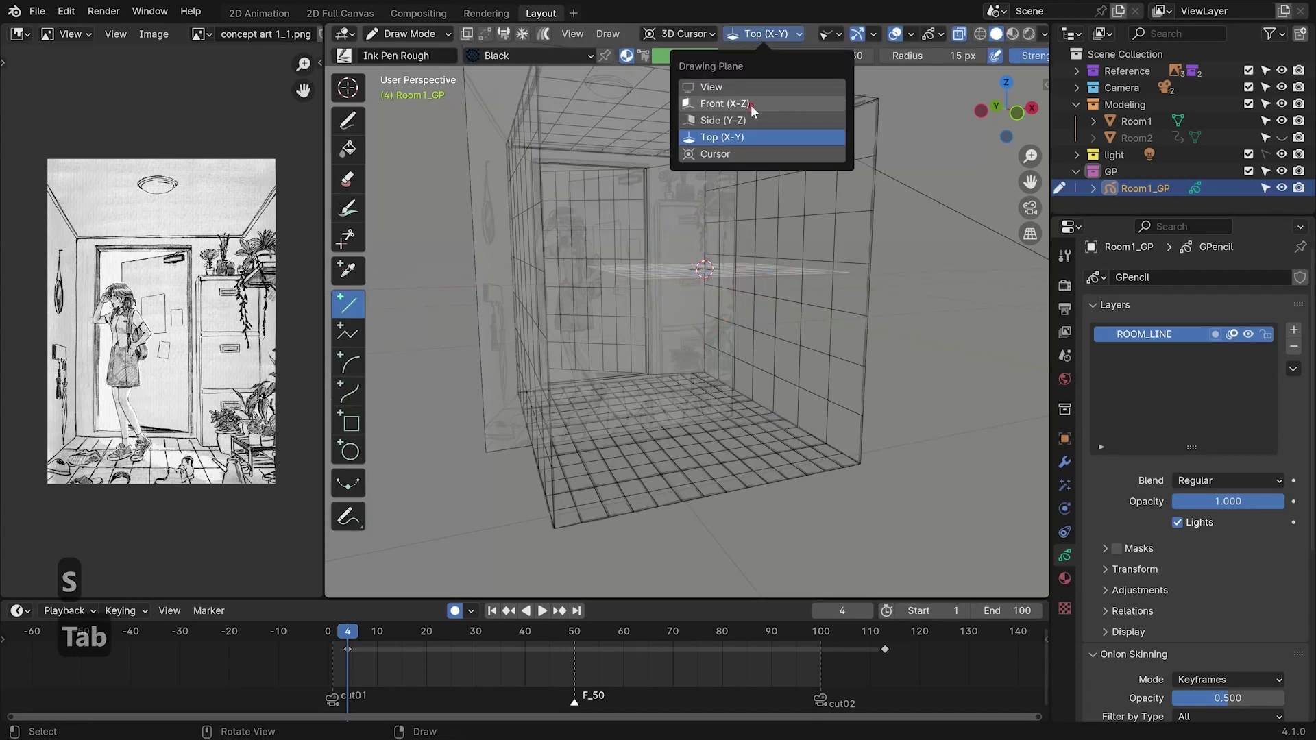
{"action": "left_click", "coordinate": [751, 104]}
{"action": "key", "text": "grave"}
{"action": "left_click", "coordinate": [723, 253]}
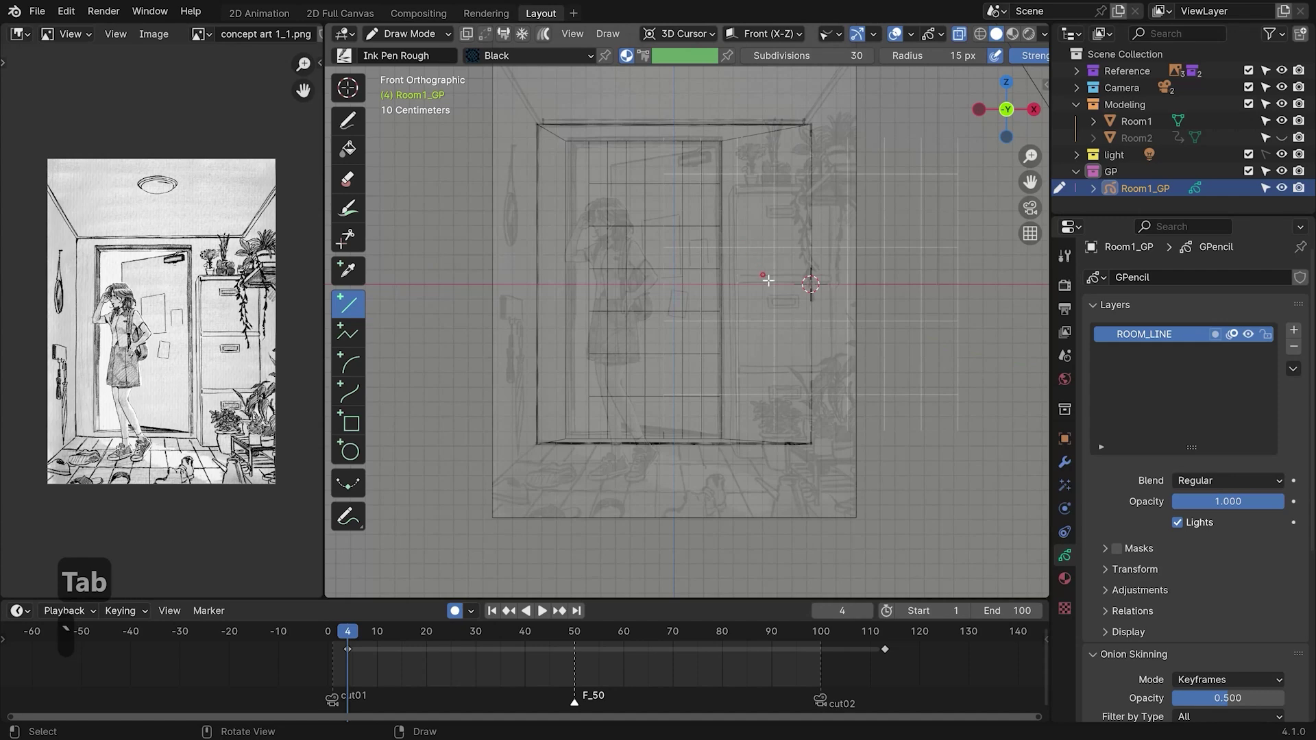
Undo the last stroke and draw a rectangle around the door with the Box tool, following the concept art
{"action": "scroll", "coordinate": [387, 348], "scroll_direction": "down", "scroll_amount": 2}
{"action": "scroll", "coordinate": [586, 236], "scroll_direction": "up", "scroll_amount": 2}
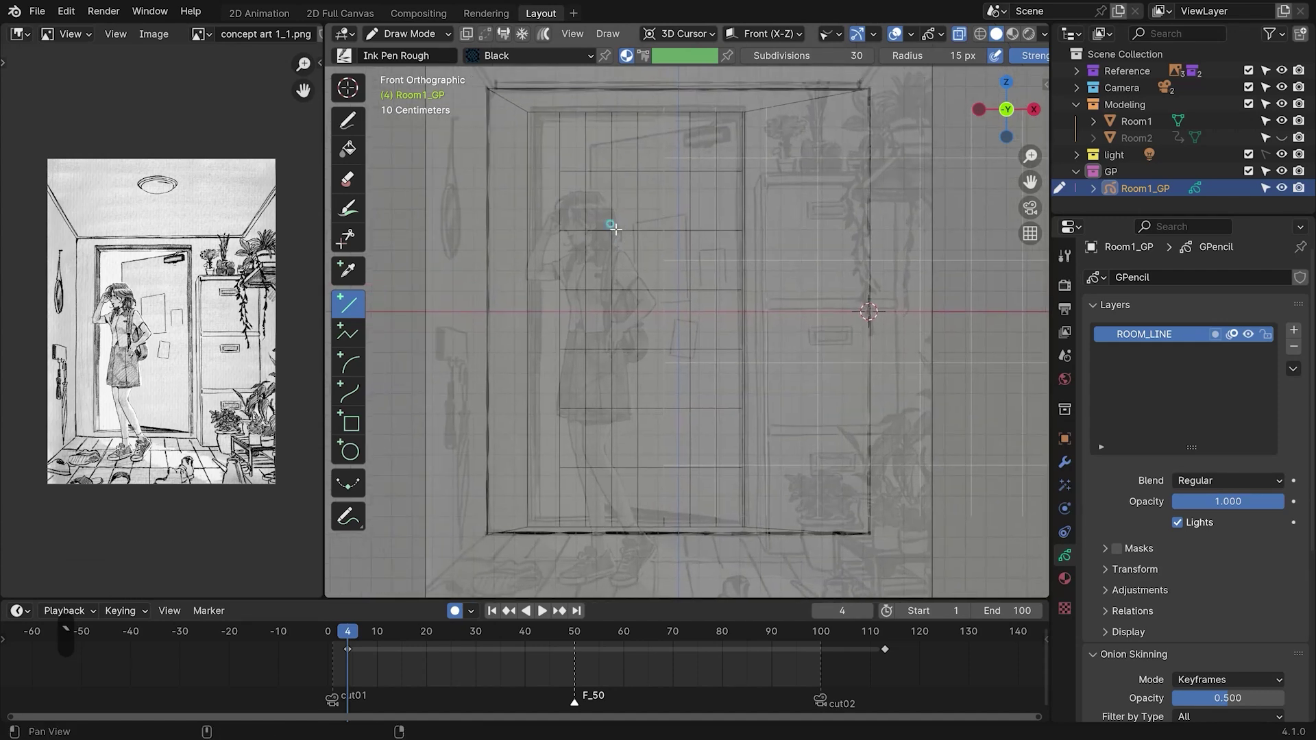
{"action": "key", "text": "ctrl+z"}
{"action": "left_click", "coordinate": [350, 423]}
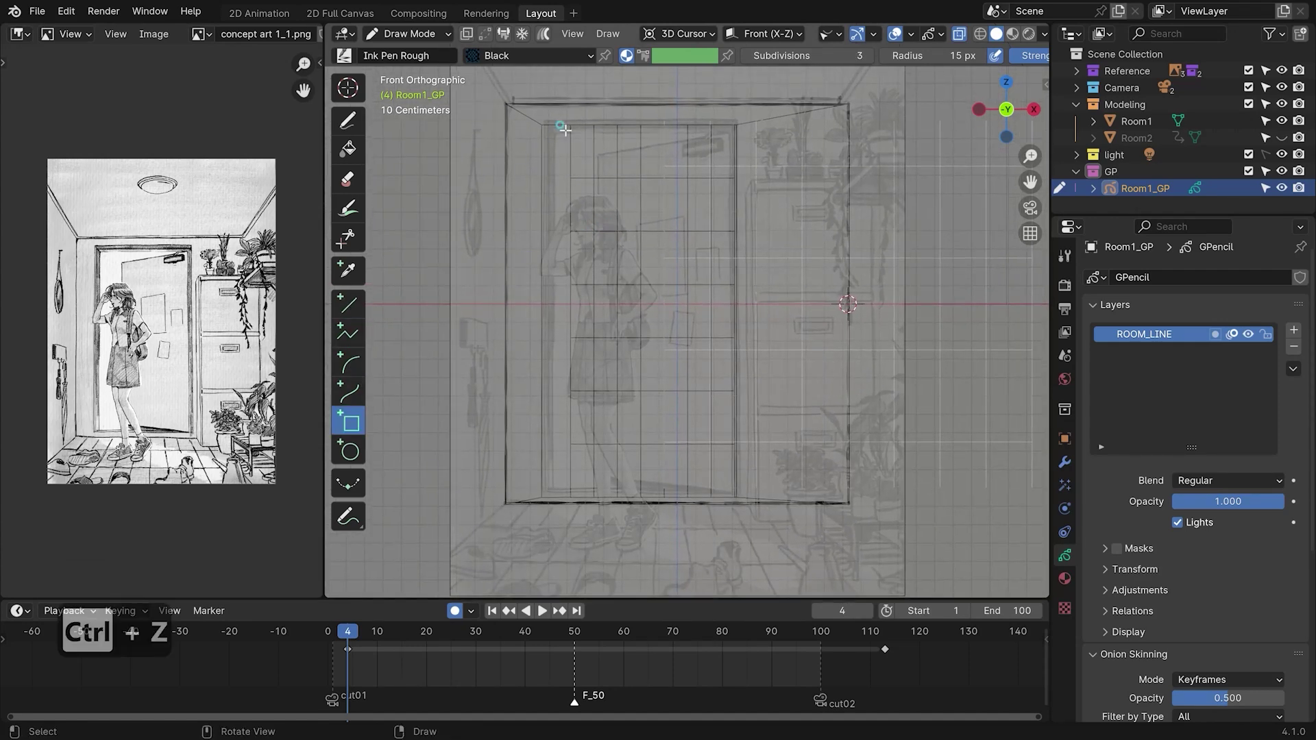
{"action": "left_click_drag", "start_coordinate": [543, 121], "coordinate": [612, 203]}
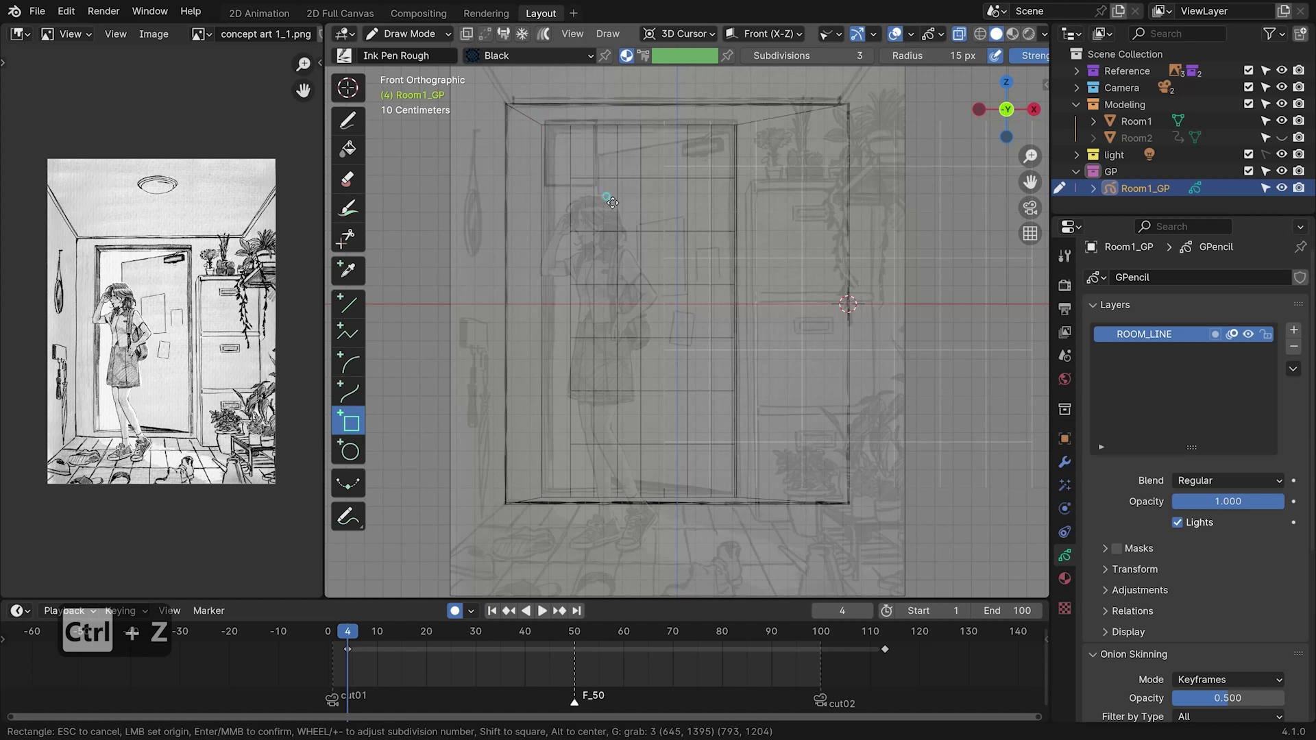
{"action": "left_click_drag", "start_coordinate": [743, 491], "coordinate": [739, 500]}
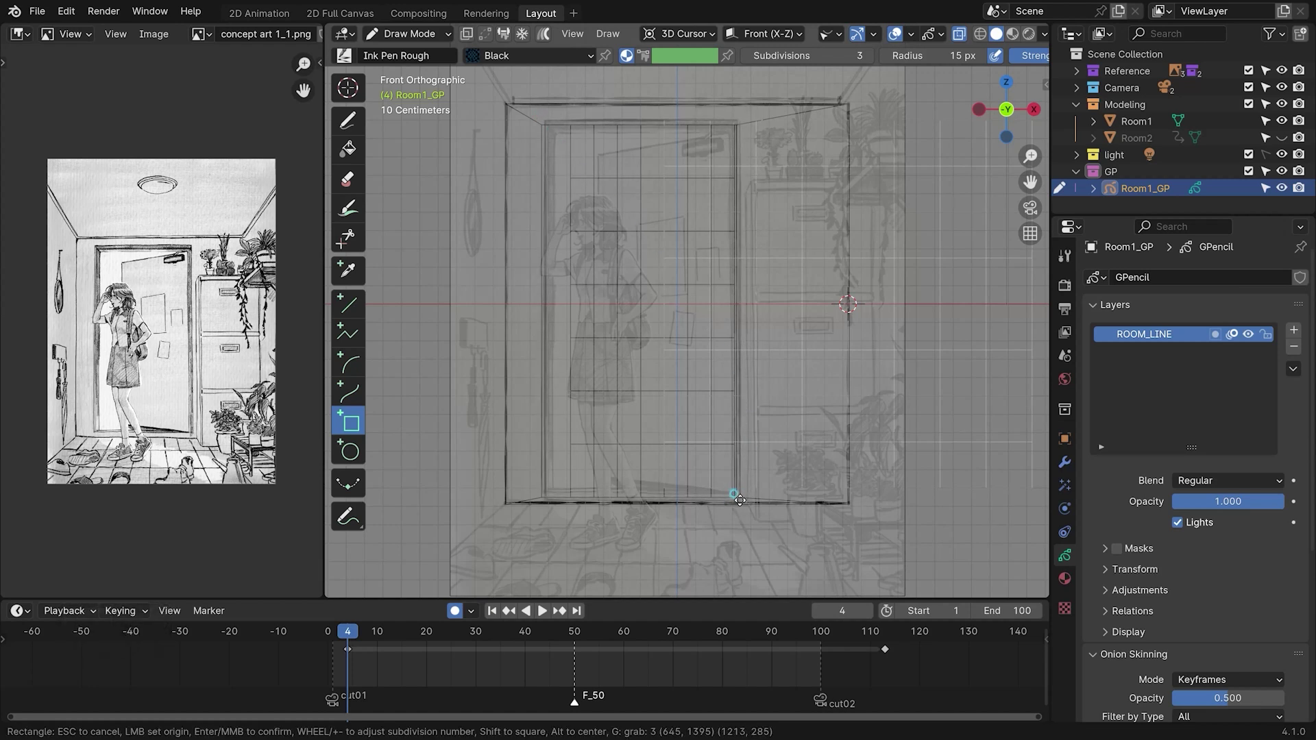
Select the door rectangle in Edit Mode, duplicate it in place and scale the copy to 0.935 in the front view
{"action": "mouse_move", "coordinate": [701, 384]}
{"action": "middle_mouse_down"}
{"action": "mouse_move", "coordinate": [729, 452]}
{"action": "mouse_move", "coordinate": [739, 339]}
{"action": "mouse_move", "coordinate": [802, 363]}
{"action": "mouse_move", "coordinate": [804, 441]}
{"action": "mouse_move", "coordinate": [884, 312]}
{"action": "middle_mouse_up"}
{"action": "key", "text": "Tab"}
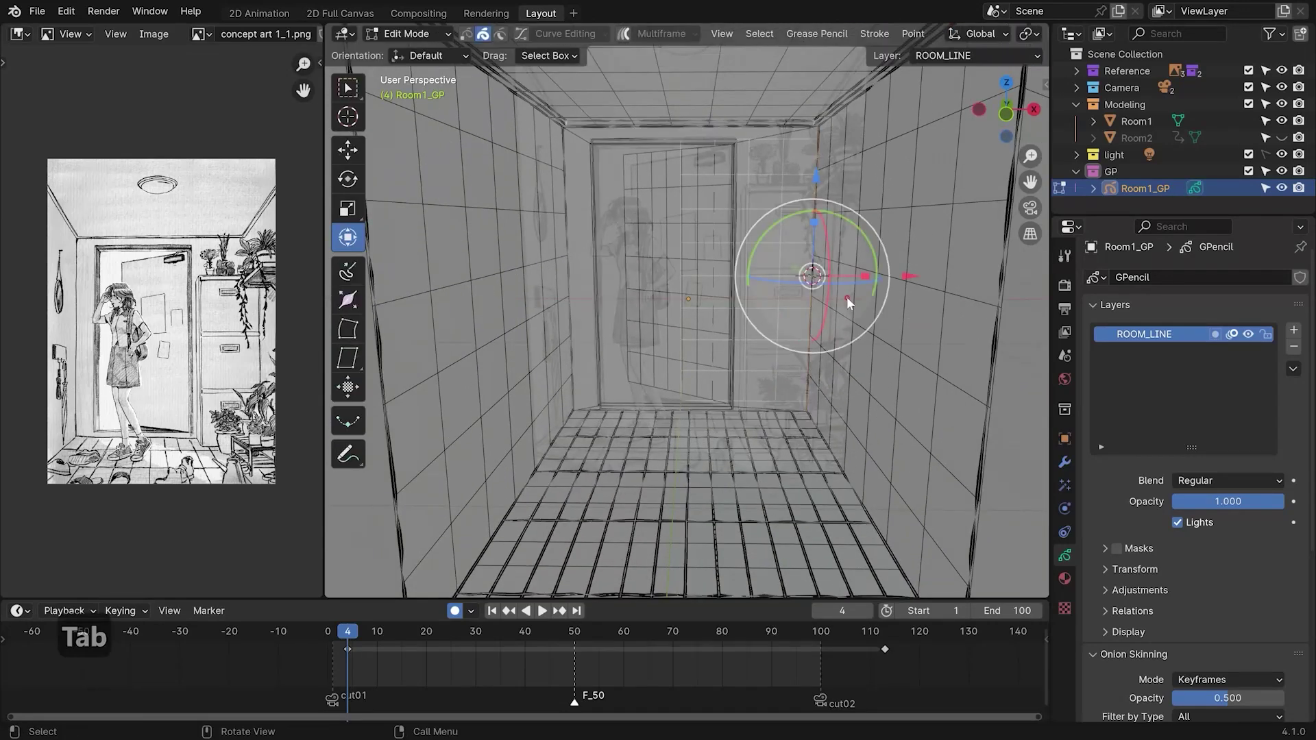
{"action": "left_click_drag", "start_coordinate": [586, 242], "coordinate": [739, 354]}
{"action": "key", "text": "shift+d"}
{"action": "right_click", "coordinate": [750, 344]}
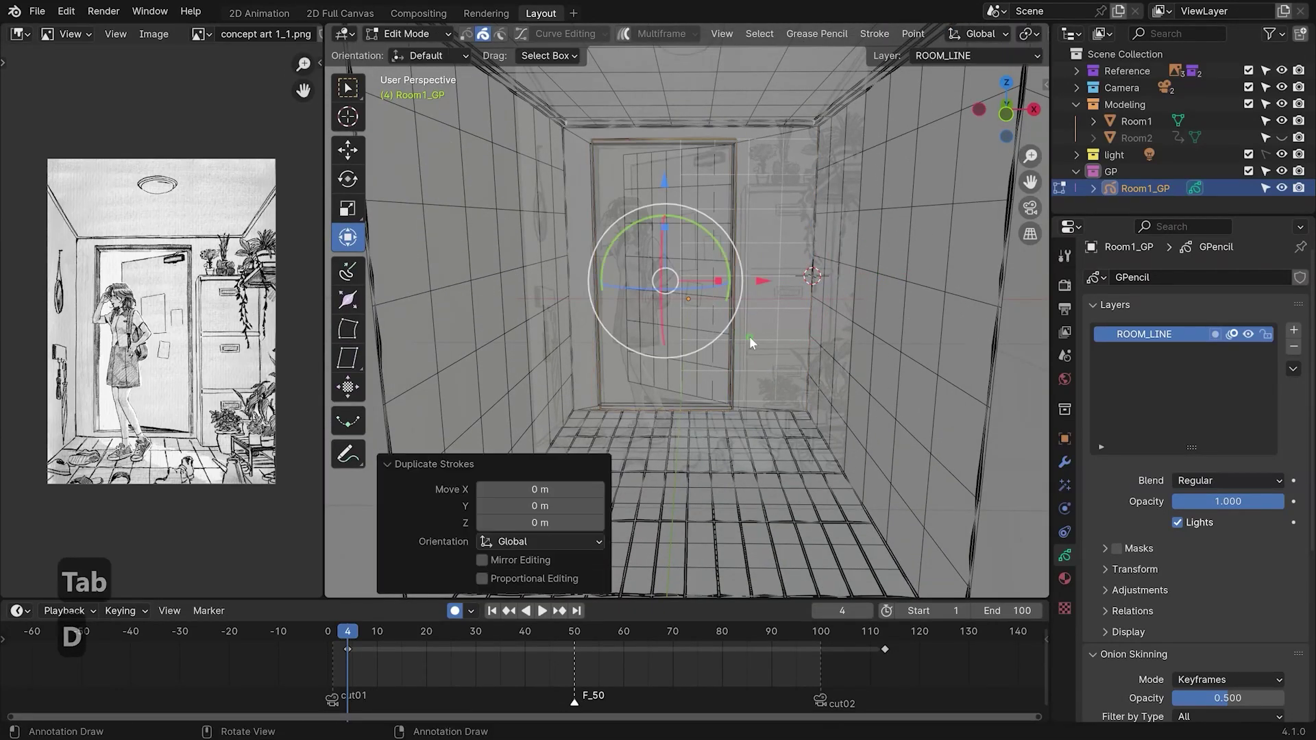
{"action": "middle_click_drag", "start_coordinate": [775, 396], "coordinate": [800, 211]}
{"action": "key", "text": "grave"}
{"action": "scroll", "coordinate": [788, 285], "scroll_direction": "up", "scroll_amount": 1}
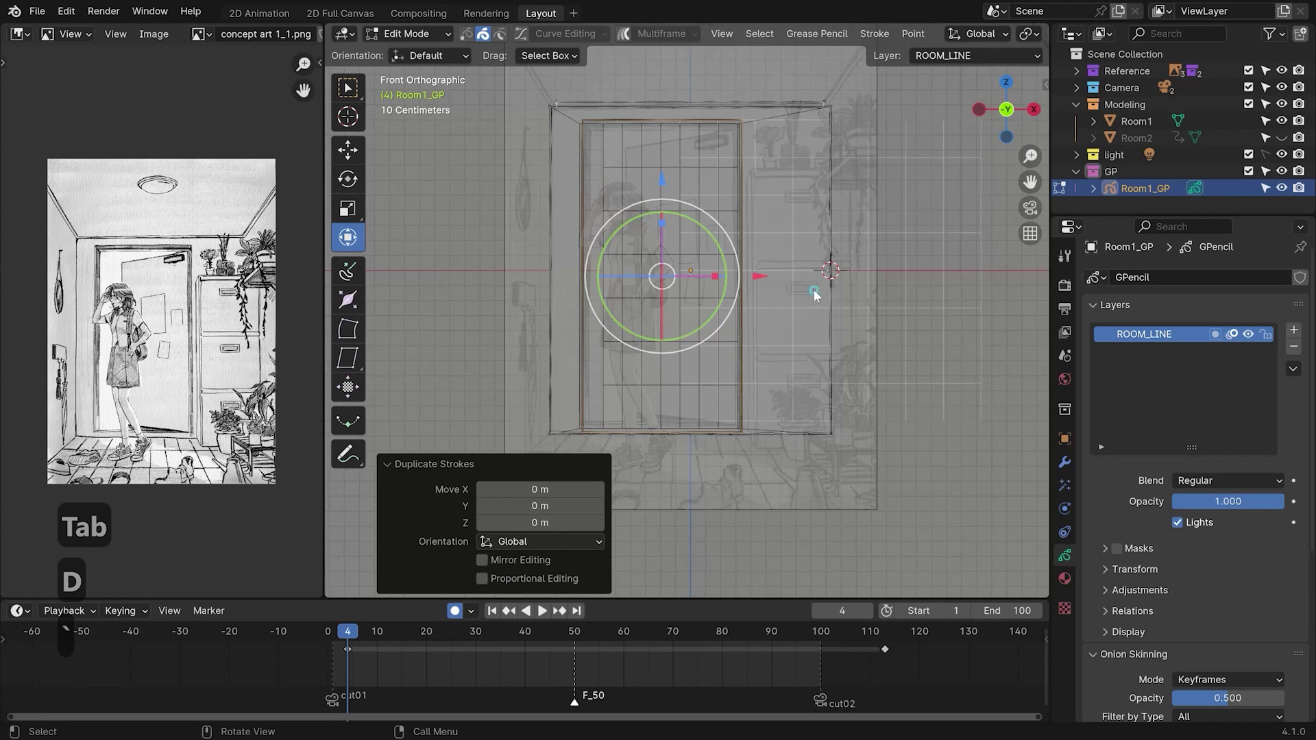
{"action": "key", "text": "s"}
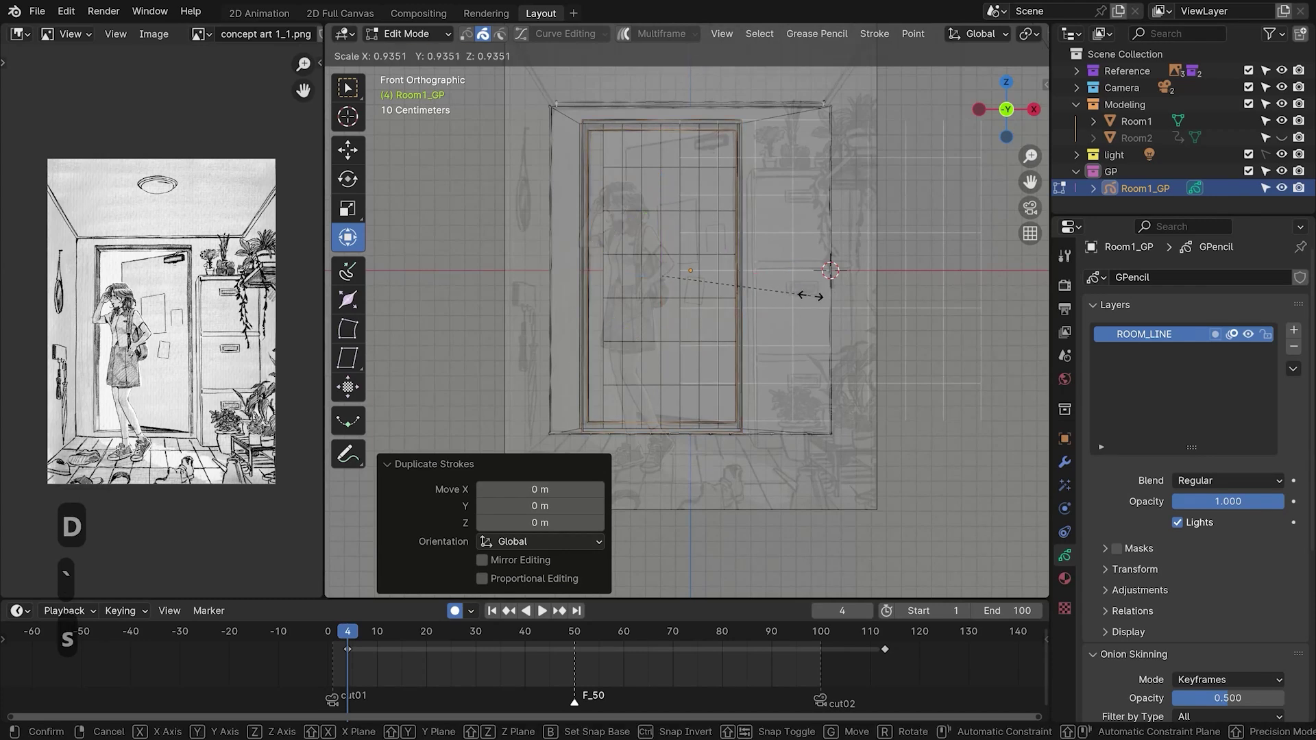
{"action": "left_click", "coordinate": [811, 299]}
Scale the inner door rectangle to 1.028 along Z and shift it slightly along Z to fit inside the outer one
{"action": "key", "text": "s"}
{"action": "key", "text": "z"}
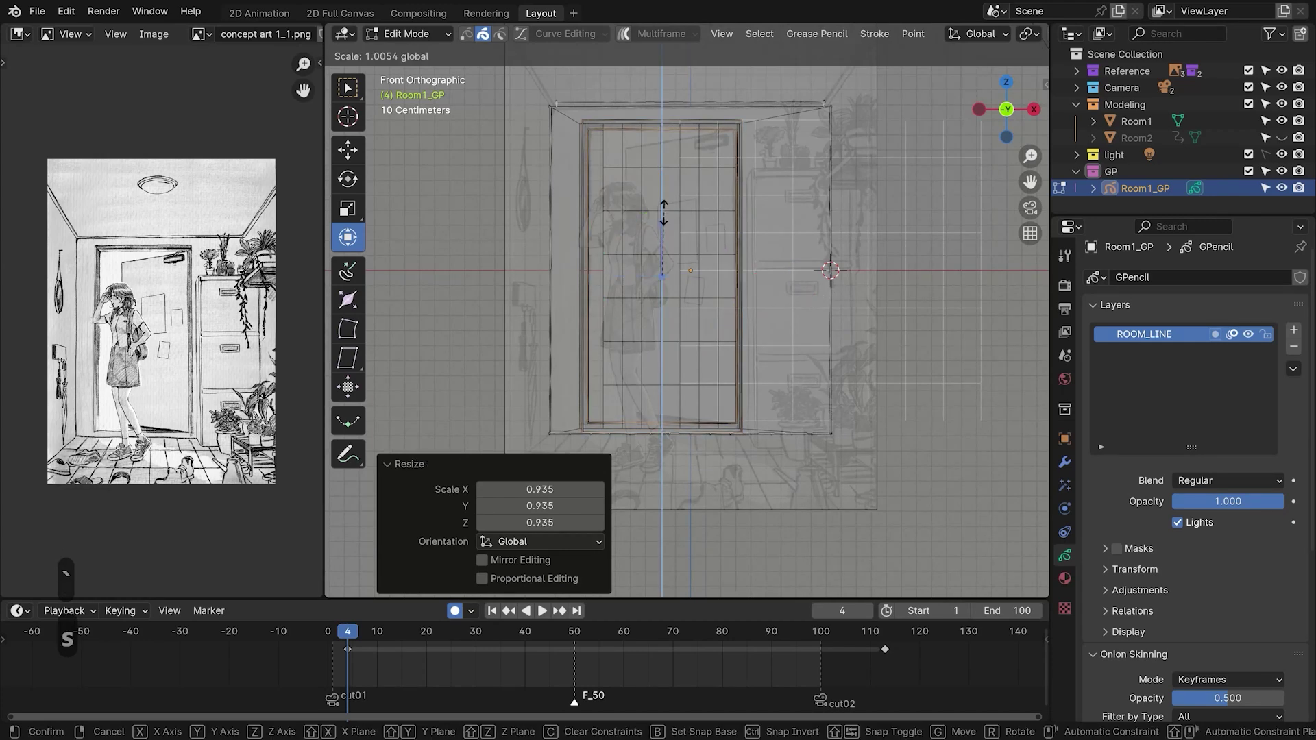
{"action": "left_click", "coordinate": [665, 215]}
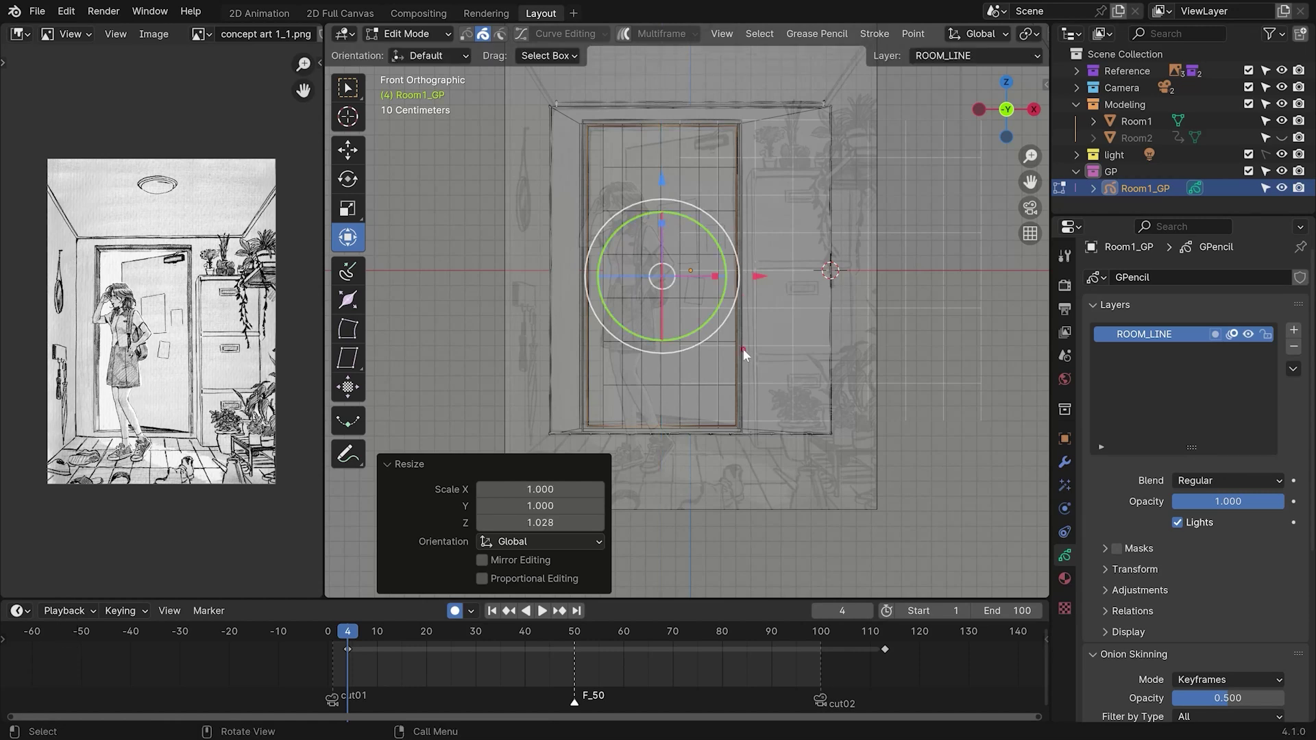
{"action": "left_click", "coordinate": [666, 186]}
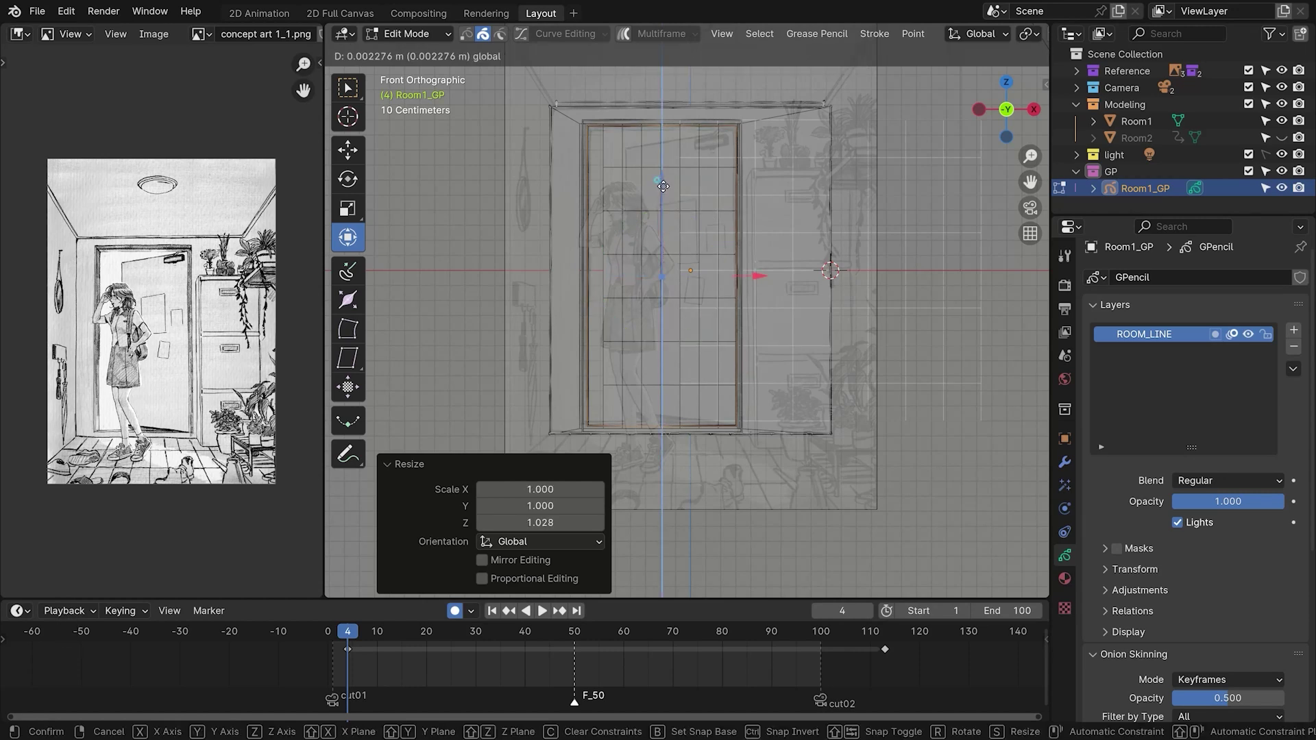
Duplicate the inner door rectangle and move the copy about 0.0516 m along Y to give the frame depth
{"action": "key", "text": "Tab"}
{"action": "mouse_move", "coordinate": [782, 302]}
{"action": "middle_mouse_down"}
{"action": "mouse_move", "coordinate": [904, 405]}
{"action": "mouse_move", "coordinate": [789, 343]}
{"action": "middle_mouse_up"}
{"action": "key", "text": "Tab"}
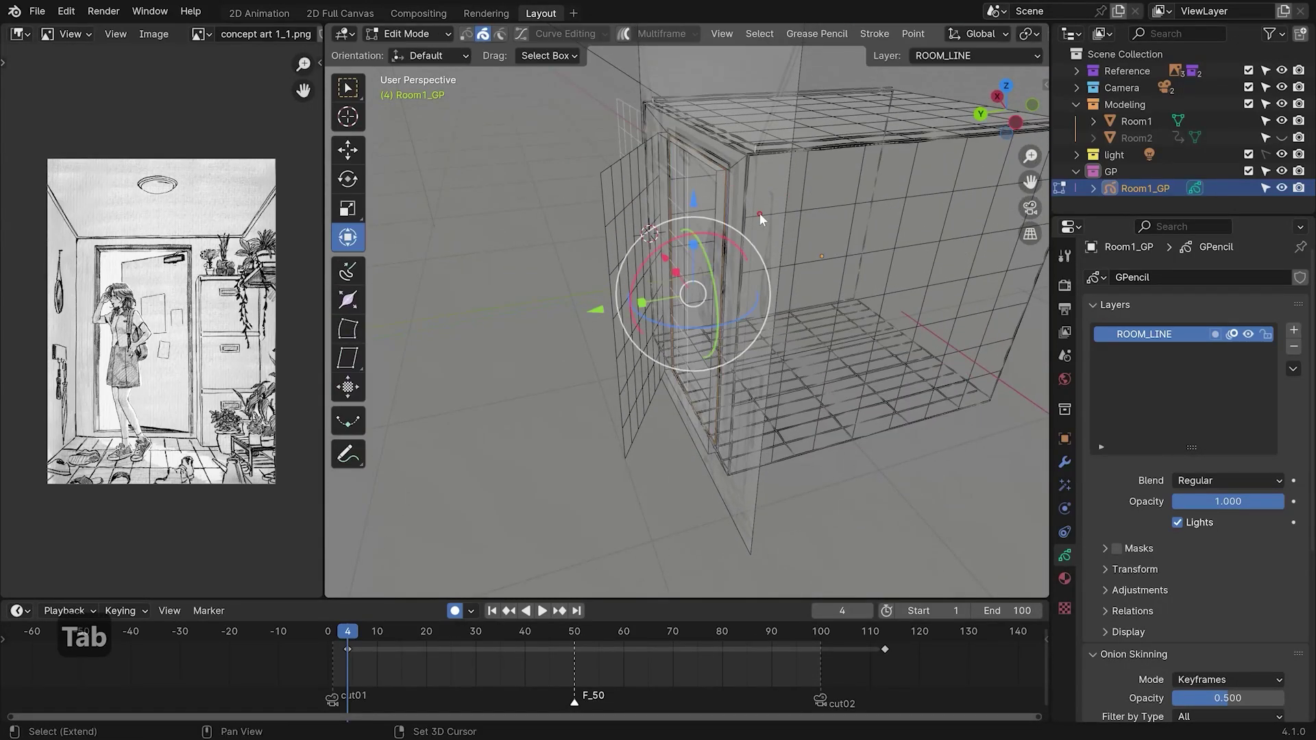
{"action": "key", "text": "shift+d"}
{"action": "right_click", "coordinate": [617, 310]}
{"action": "left_click_drag", "start_coordinate": [616, 310], "coordinate": [588, 313]}
Return to Draw Mode, set the drawing plane to View and choose the freehand Draw tool for the door frame's upper-left corner
{"action": "left_click_drag", "start_coordinate": [778, 314], "coordinate": [764, 311], "text": "alt"}
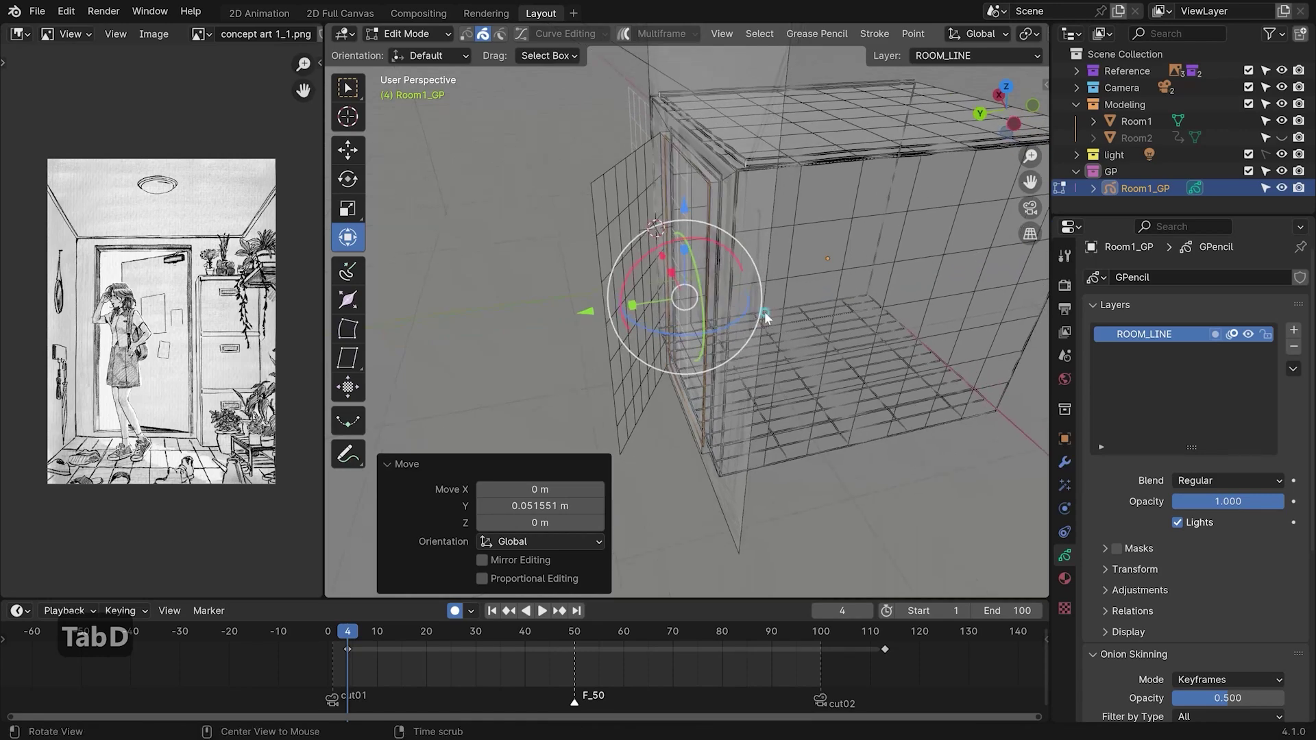
{"action": "middle_click_drag", "start_coordinate": [798, 274], "coordinate": [585, 205]}
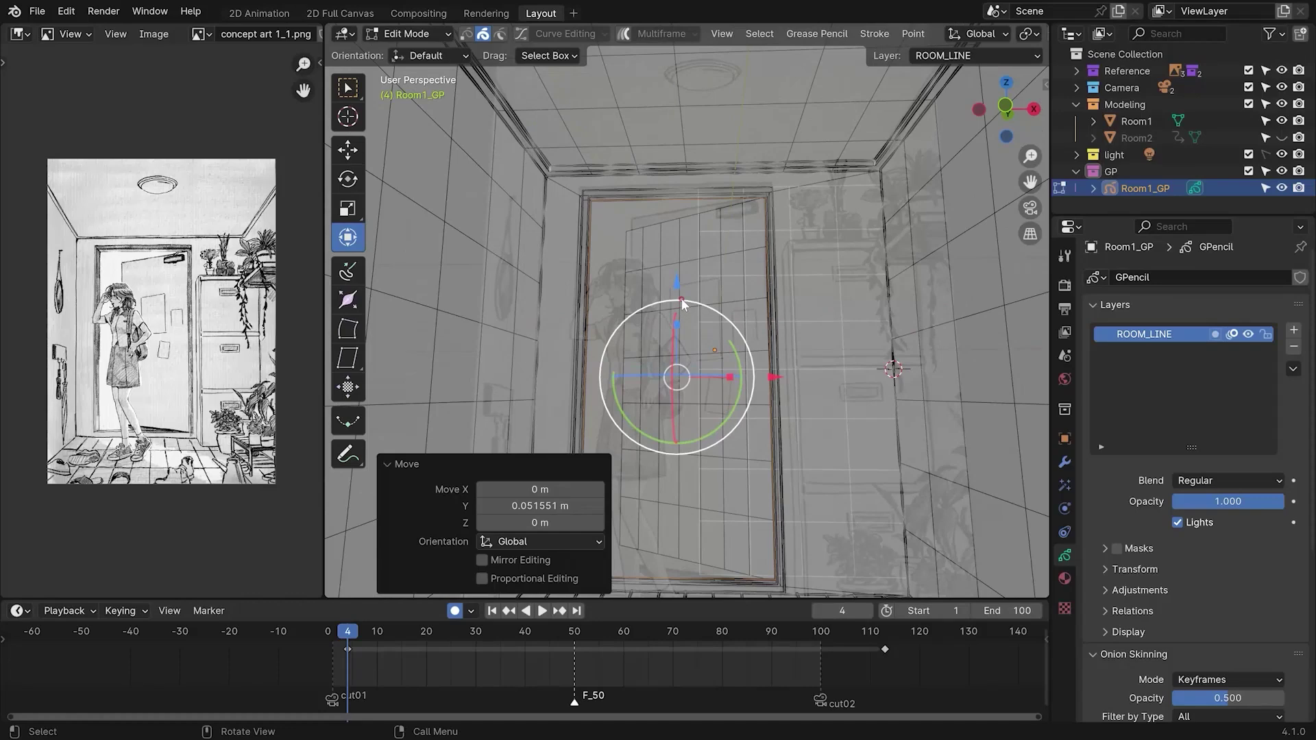
{"action": "mouse_move", "coordinate": [606, 269]}
{"action": "left_mouse_down", "text": "alt"}
{"action": "mouse_move", "coordinate": [557, 207]}
{"action": "mouse_move", "coordinate": [644, 359]}
{"action": "mouse_move", "coordinate": [616, 280]}
{"action": "mouse_move", "coordinate": [633, 281]}
{"action": "mouse_move", "coordinate": [652, 312]}
{"action": "left_mouse_up", "text": "alt"}
{"action": "key", "text": "Tab"}
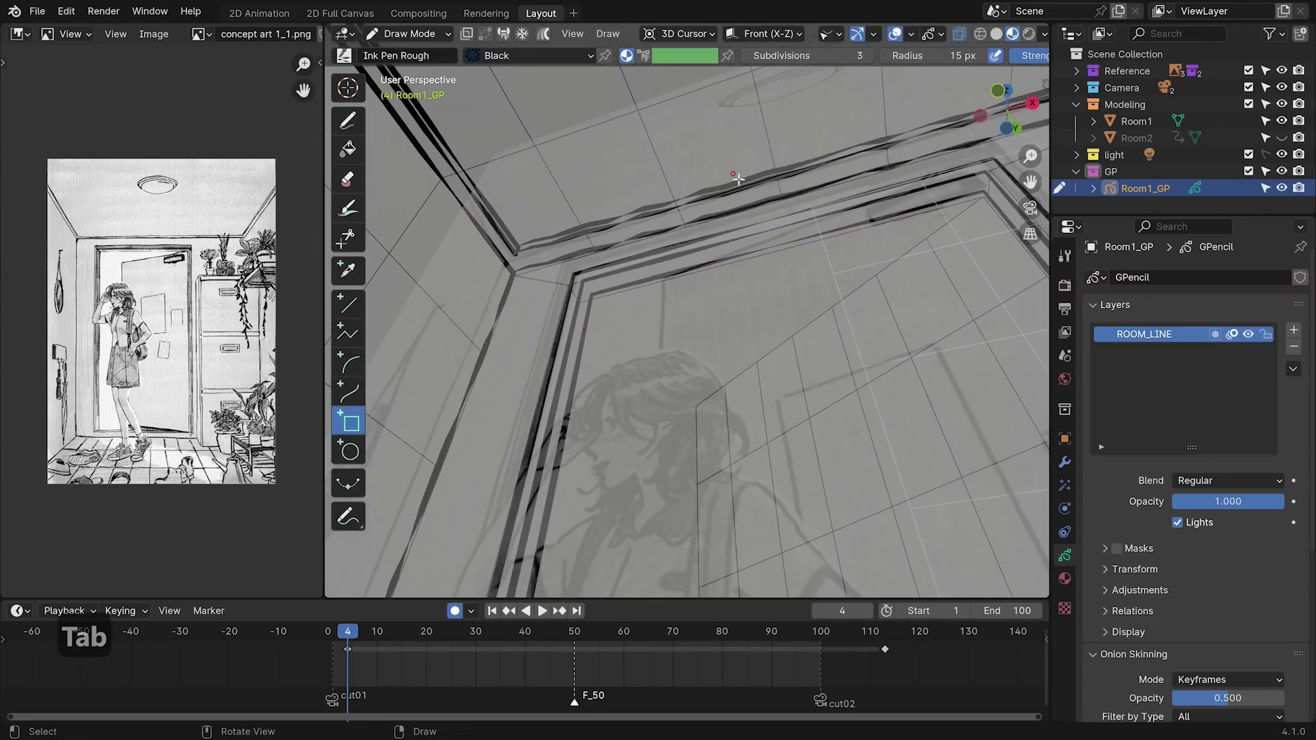
{"action": "left_click", "coordinate": [766, 33]}
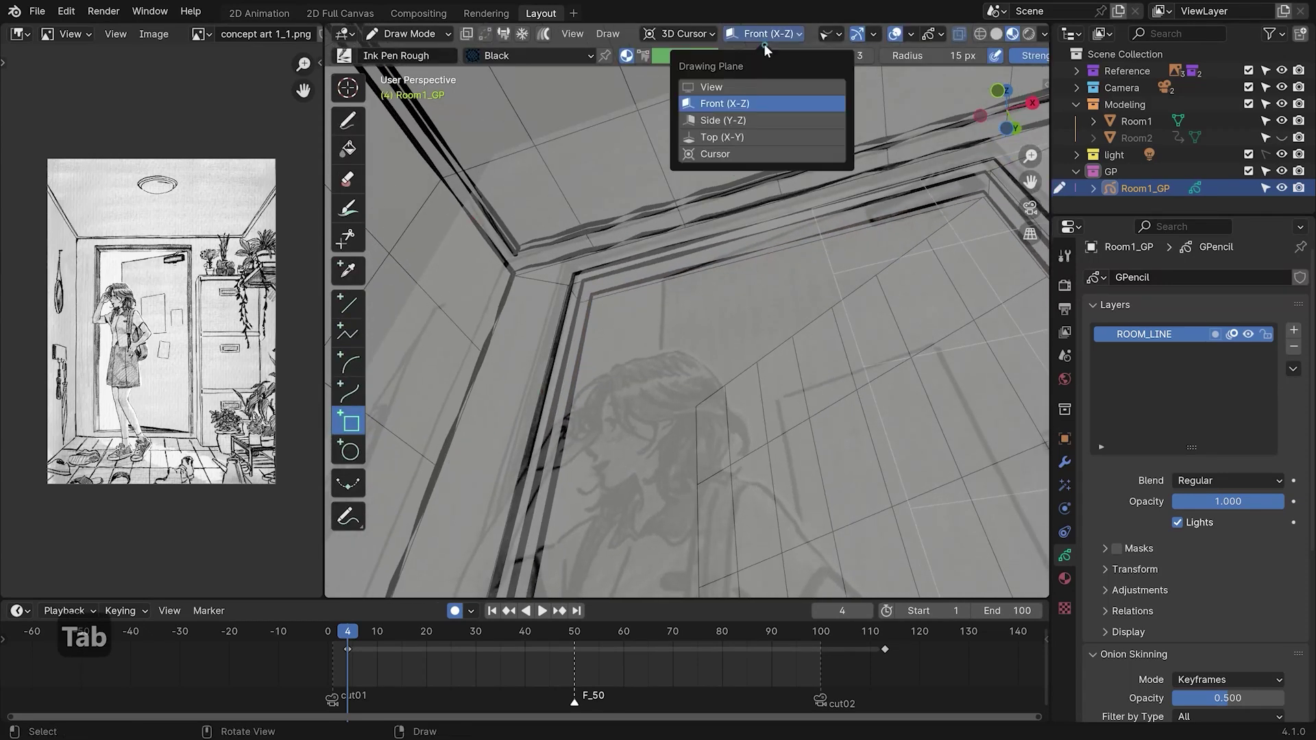
{"action": "left_click", "coordinate": [752, 90]}
{"action": "left_click", "coordinate": [352, 310]}
{"action": "mouse_move", "coordinate": [594, 300]}
{"action": "left_mouse_down", "text": "ctrl+alt"}
{"action": "mouse_move", "coordinate": [571, 244]}
{"action": "mouse_move", "coordinate": [522, 255]}
{"action": "left_mouse_up", "text": "ctrl+alt"}
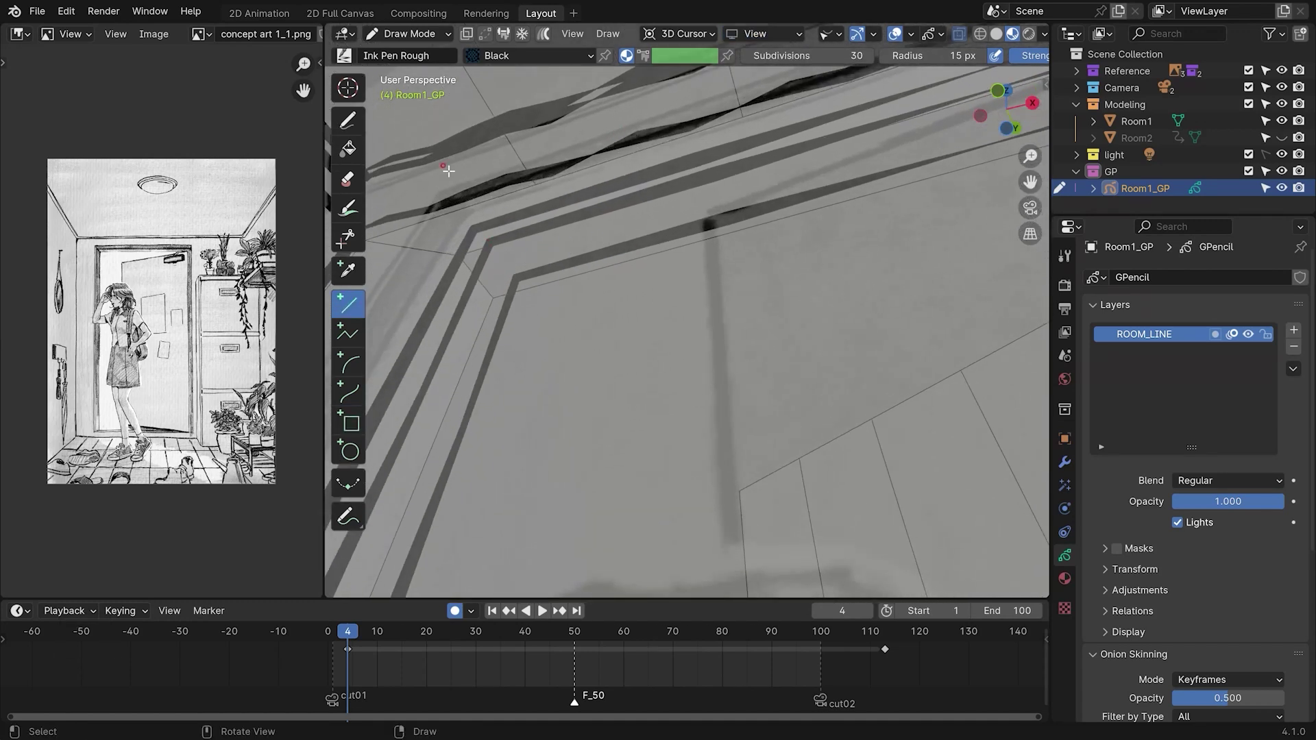
{"action": "left_click", "coordinate": [348, 120]}
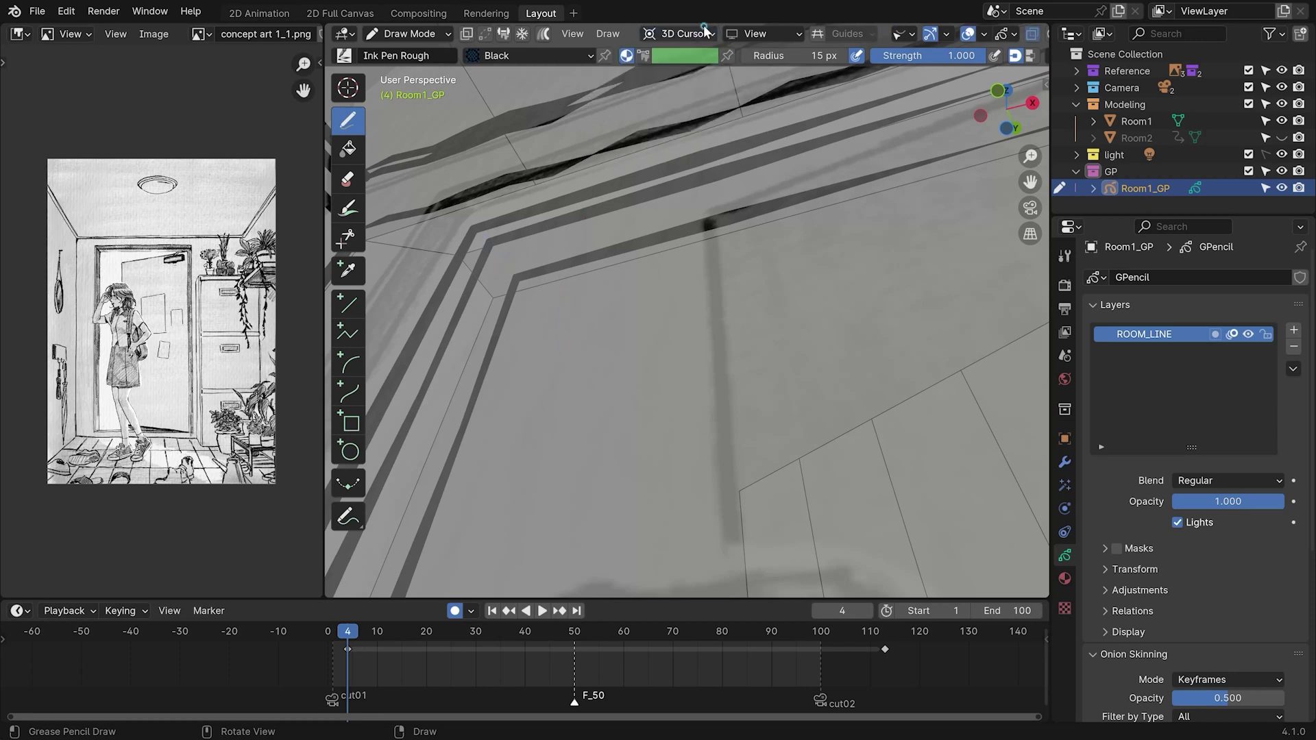
{"action": "key", "text": "ctrl+z"}
Set stroke placement to Stroke, draw a short line joining the frame's upper-left corners, and set placement back to 3D Cursor
{"action": "left_click", "coordinate": [685, 34]}
{"action": "left_click", "coordinate": [638, 137]}
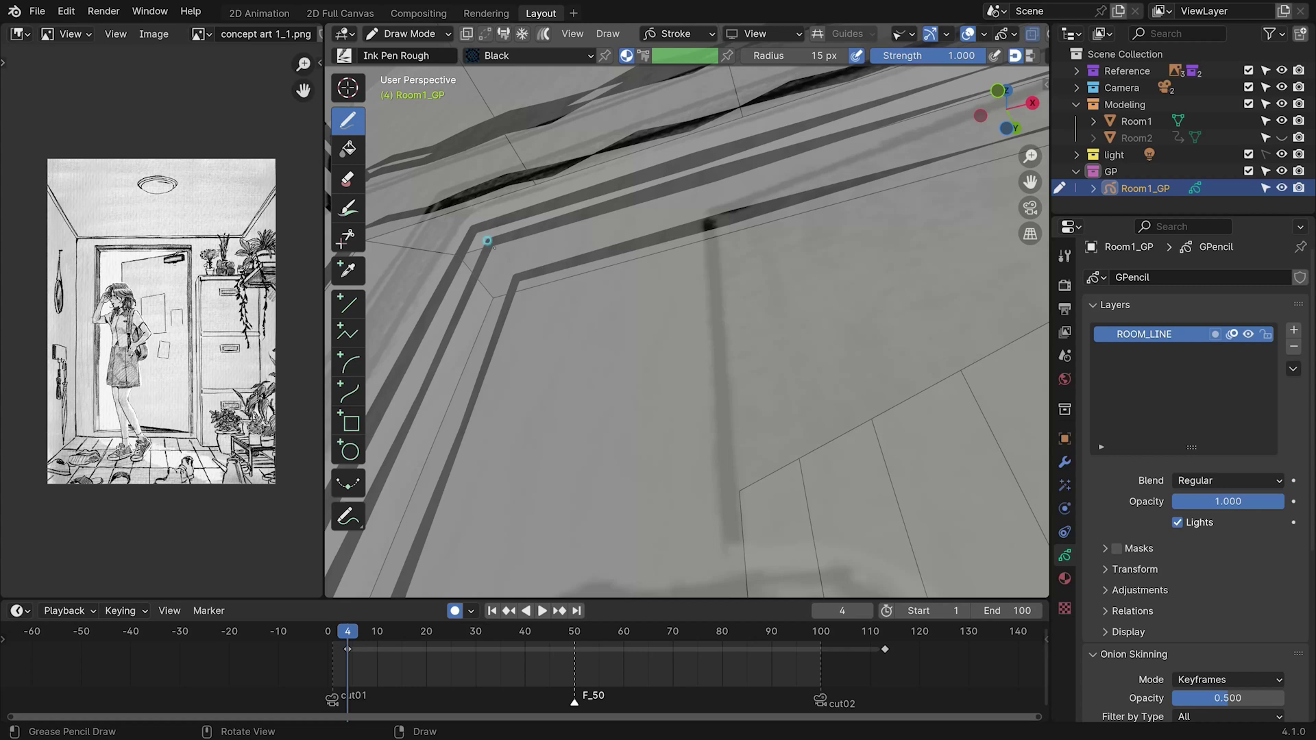
{"action": "left_click", "coordinate": [678, 33]}
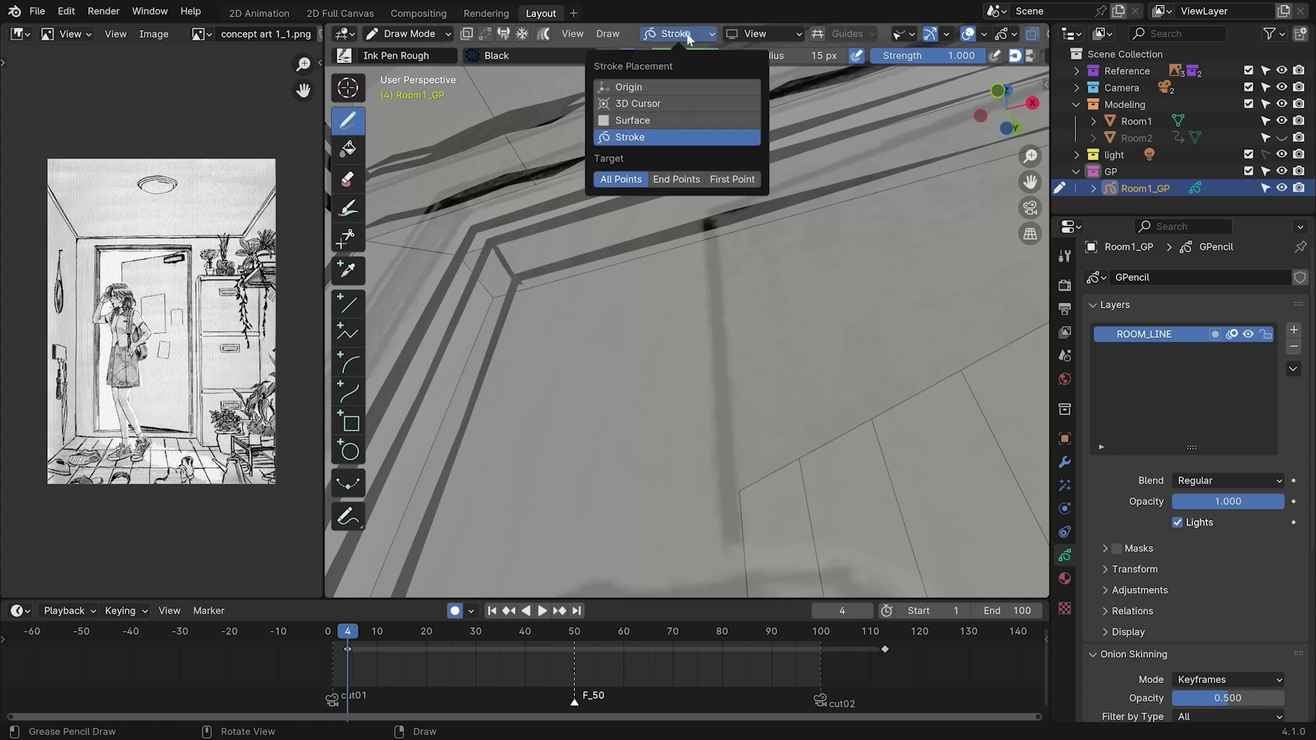
{"action": "left_click", "coordinate": [675, 105]}
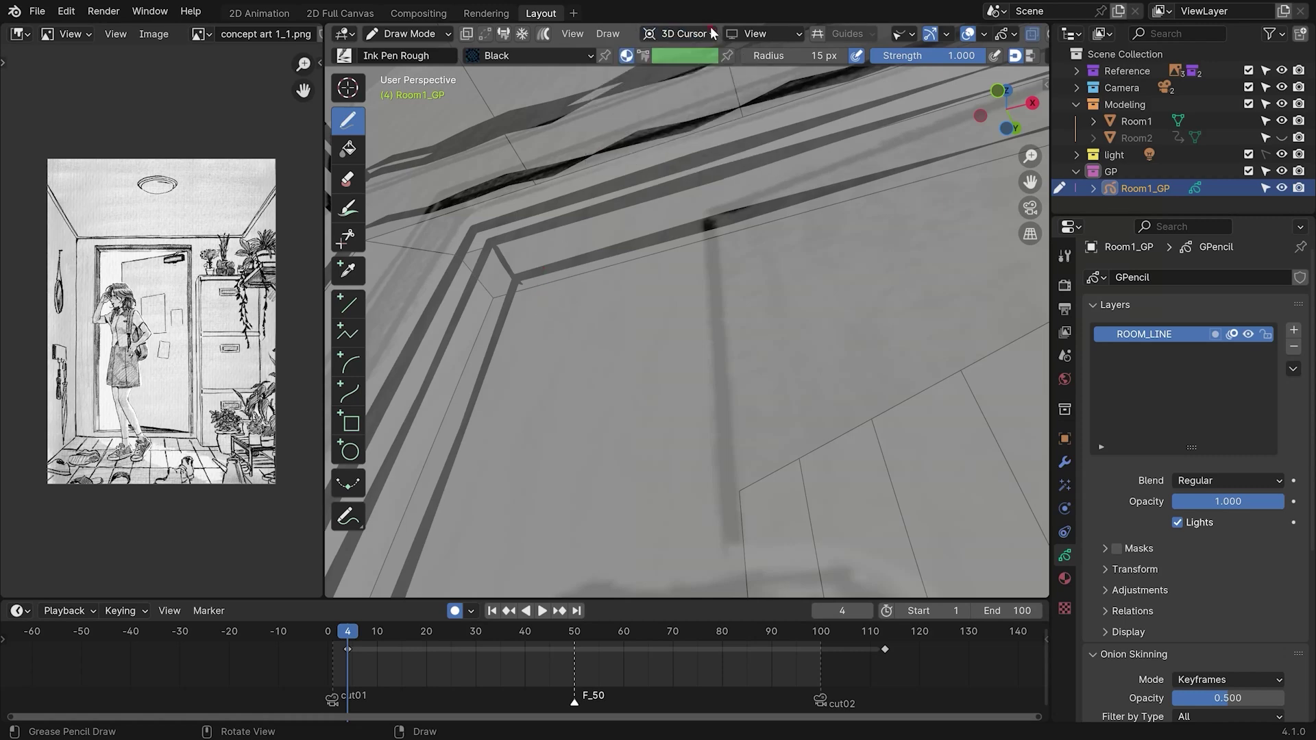
Set the stroke placement back to Stroke to continue work on the door frame's other corners
{"action": "middle_click_drag", "start_coordinate": [615, 232], "coordinate": [661, 291]}
{"action": "scroll", "coordinate": [629, 384], "scroll_direction": "down", "scroll_amount": 4}
{"action": "key", "text": "Tab"}
{"action": "key", "text": "x"}
{"action": "key", "text": "Tab"}
{"action": "middle_click_drag", "start_coordinate": [719, 329], "coordinate": [761, 226], "text": "ctrl"}
{"action": "middle_click_drag", "start_coordinate": [761, 226], "coordinate": [788, 377], "text": "shift"}
{"action": "left_click", "coordinate": [679, 33]}
{"action": "left_click", "coordinate": [692, 137]}
{"action": "left_click_drag", "start_coordinate": [754, 354], "coordinate": [751, 439], "text": "ctrl+alt"}
{"action": "left_click_drag", "start_coordinate": [727, 329], "coordinate": [696, 494], "text": "ctrl+alt"}
{"action": "left_click_drag", "start_coordinate": [645, 541], "coordinate": [720, 407], "text": "ctrl+alt"}
{"action": "mouse_move", "coordinate": [802, 329]}
{"action": "left_mouse_down", "text": "alt"}
{"action": "mouse_move", "coordinate": [923, 361]}
{"action": "mouse_move", "coordinate": [850, 511]}
{"action": "left_mouse_up", "text": "alt"}
{"action": "mouse_move", "coordinate": [850, 511]}
{"action": "left_mouse_down", "text": "alt"}
{"action": "mouse_move", "coordinate": [806, 490]}
{"action": "mouse_move", "coordinate": [785, 461]}
{"action": "left_mouse_up", "text": "alt"}
Return to Object Mode, deselect Room1_GP and hide the Room1 model in the viewport
{"action": "key", "text": "Tab"}
{"action": "left_click", "coordinate": [894, 379]}
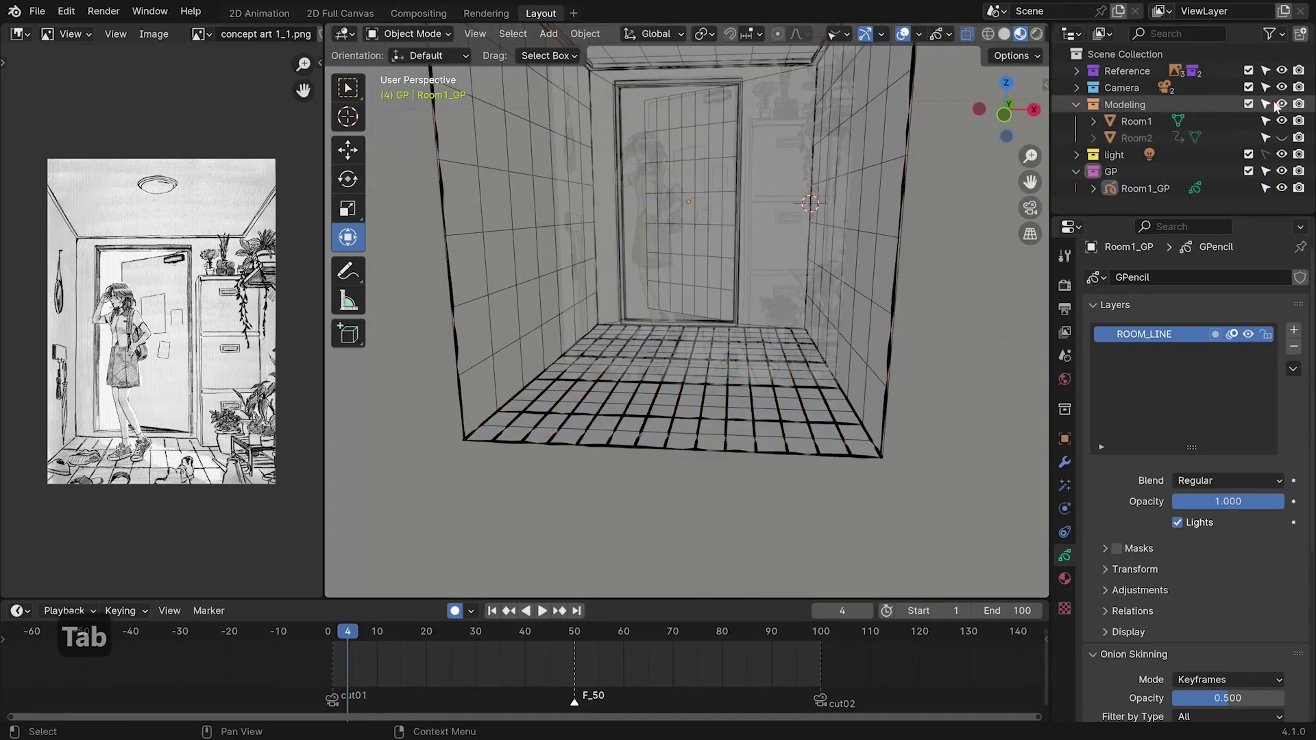
{"action": "left_click_drag", "start_coordinate": [1281, 138], "coordinate": [1280, 120]}
{"action": "left_click_drag", "start_coordinate": [864, 327], "coordinate": [775, 460], "text": "alt"}
{"action": "left_click_drag", "start_coordinate": [775, 460], "coordinate": [833, 411], "text": "alt"}
{"action": "left_click_drag", "start_coordinate": [833, 411], "coordinate": [834, 430], "text": "ctrl+alt"}
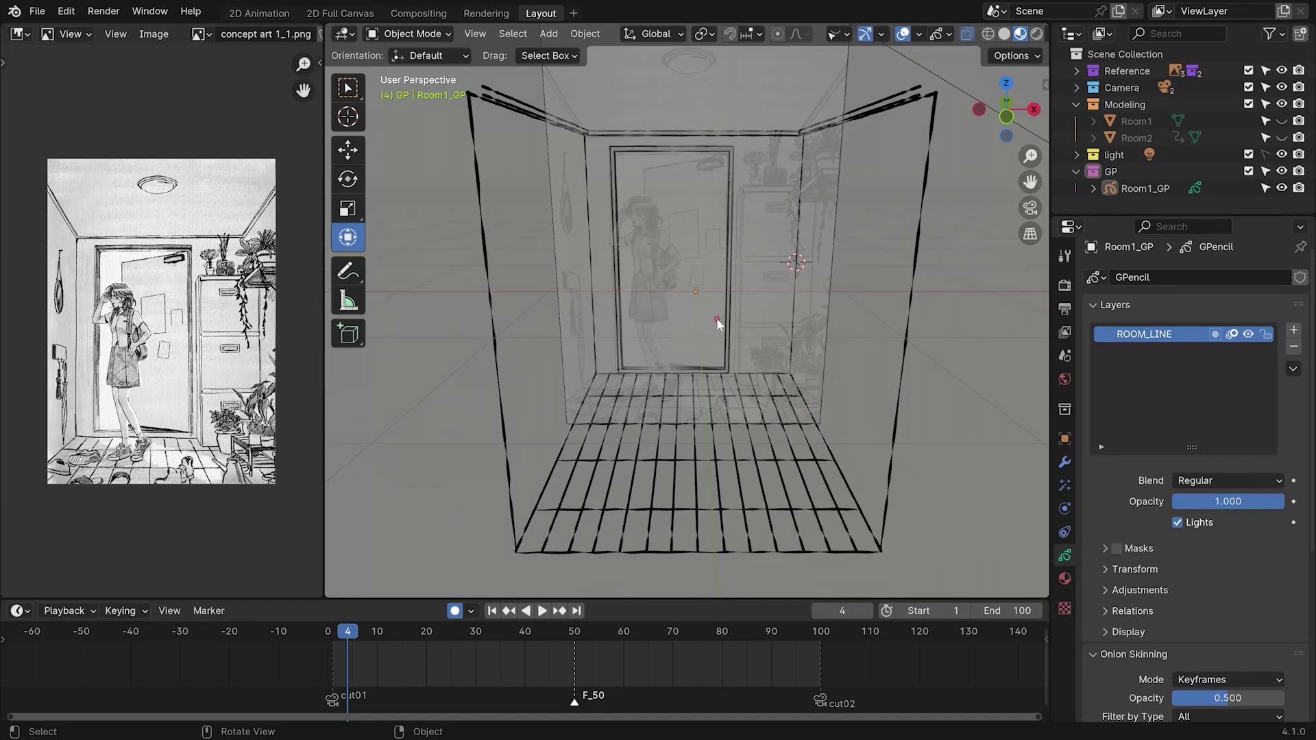
Add a Grease Pencil layer, place it below ROOM_LINE and name it ROOM_COLOR
{"action": "key", "text": "KP_1"}
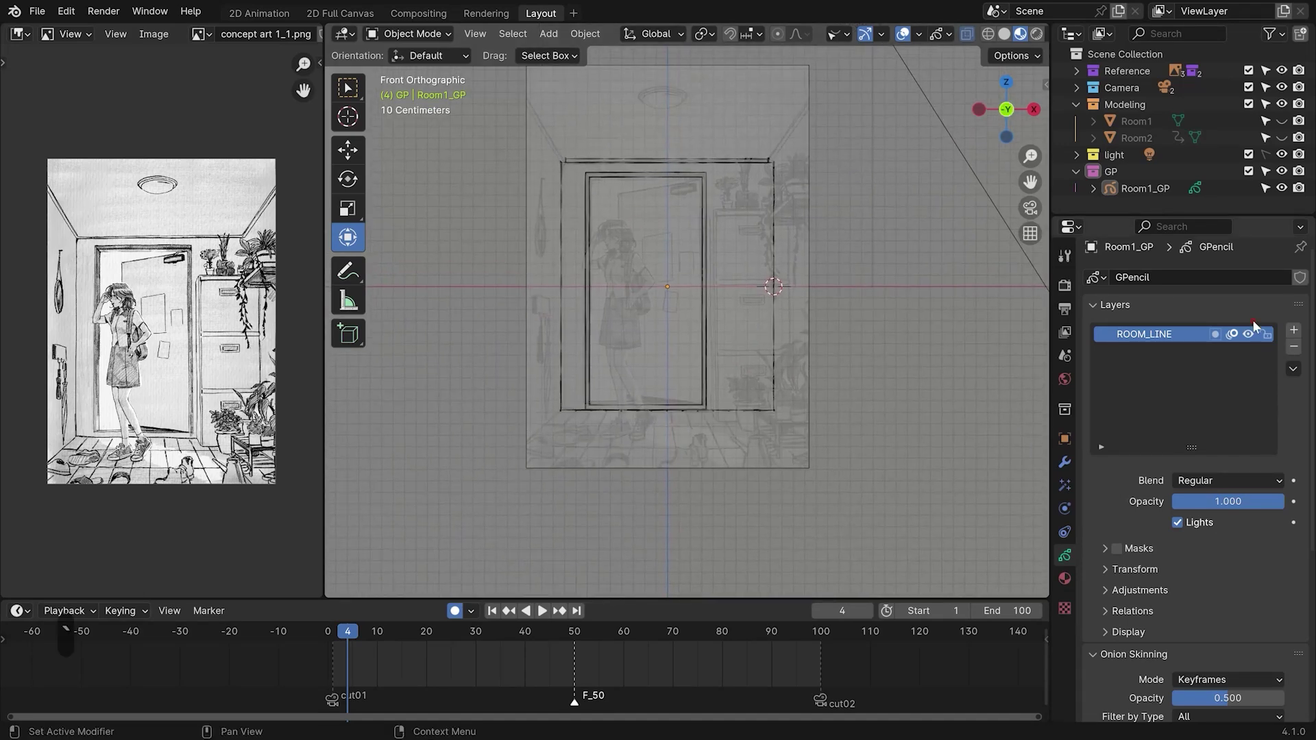
{"action": "left_click", "coordinate": [1294, 330]}
{"action": "left_click", "coordinate": [1294, 409]}
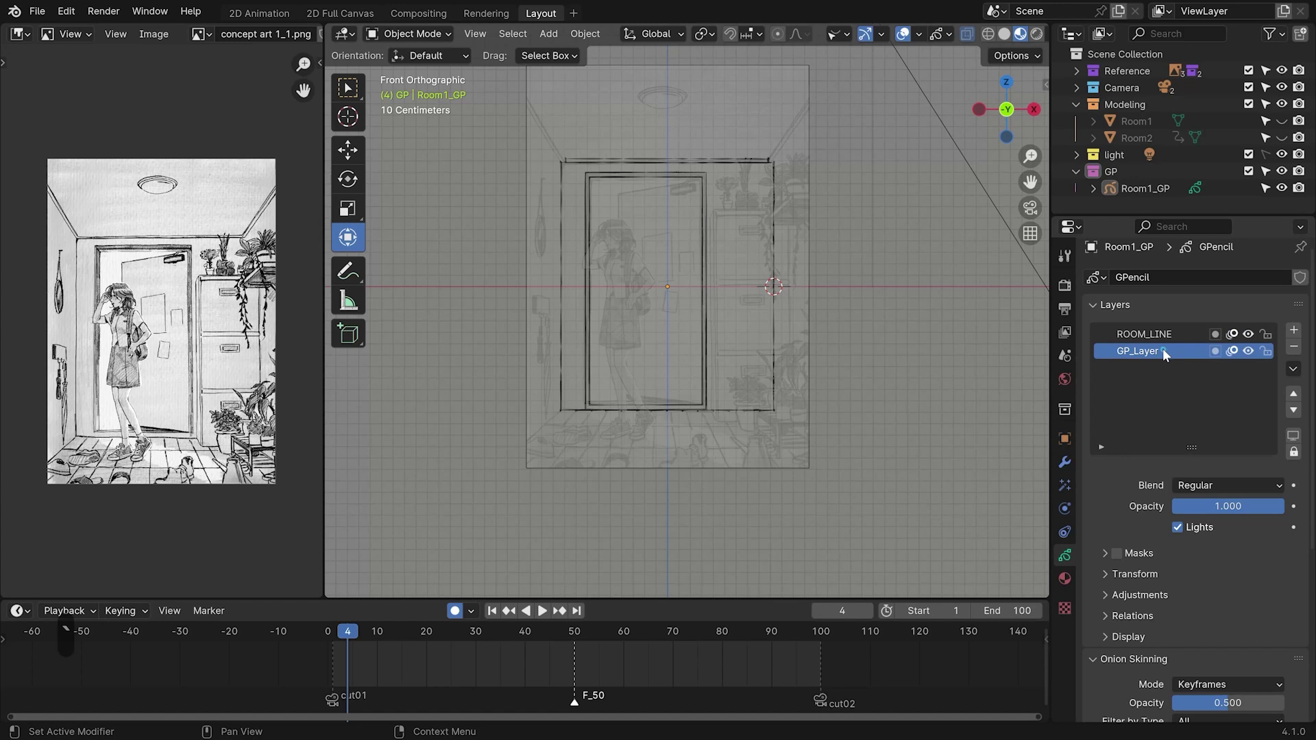
{"action": "type", "text": "ROOM"}
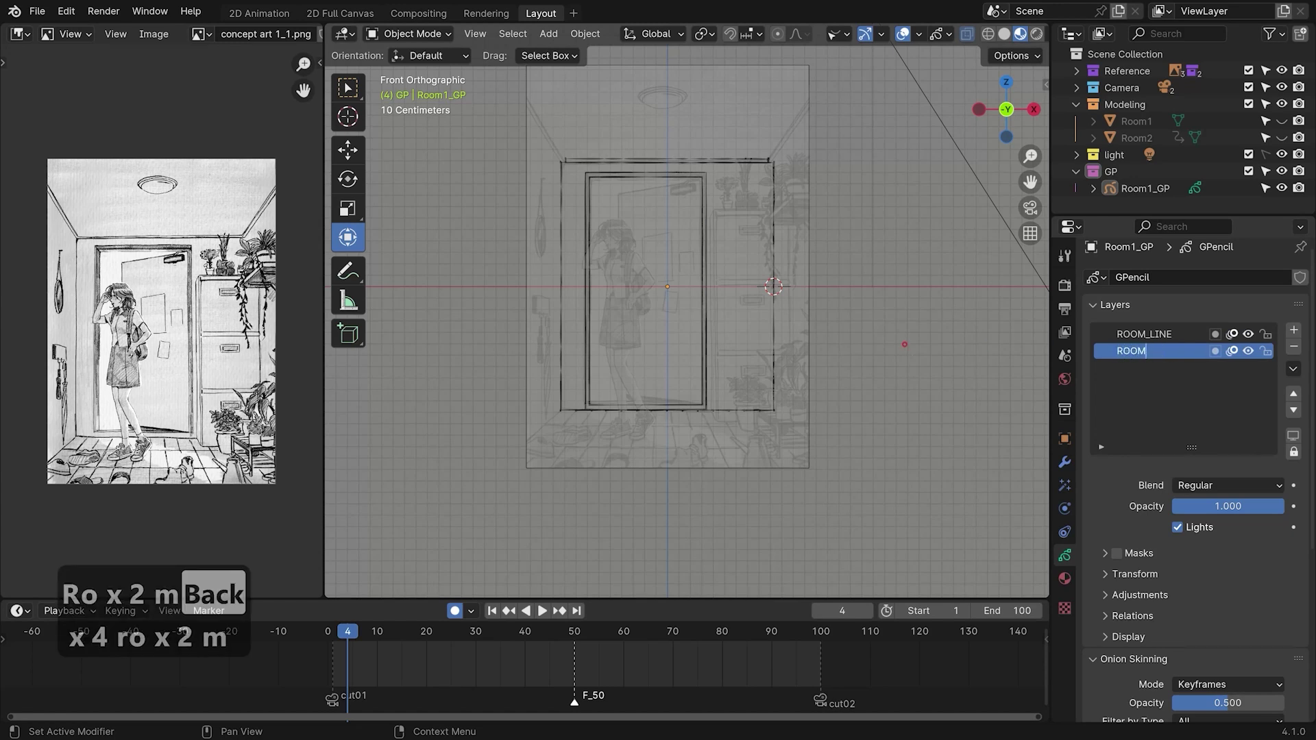
{"action": "key", "text": "BackSpace"}
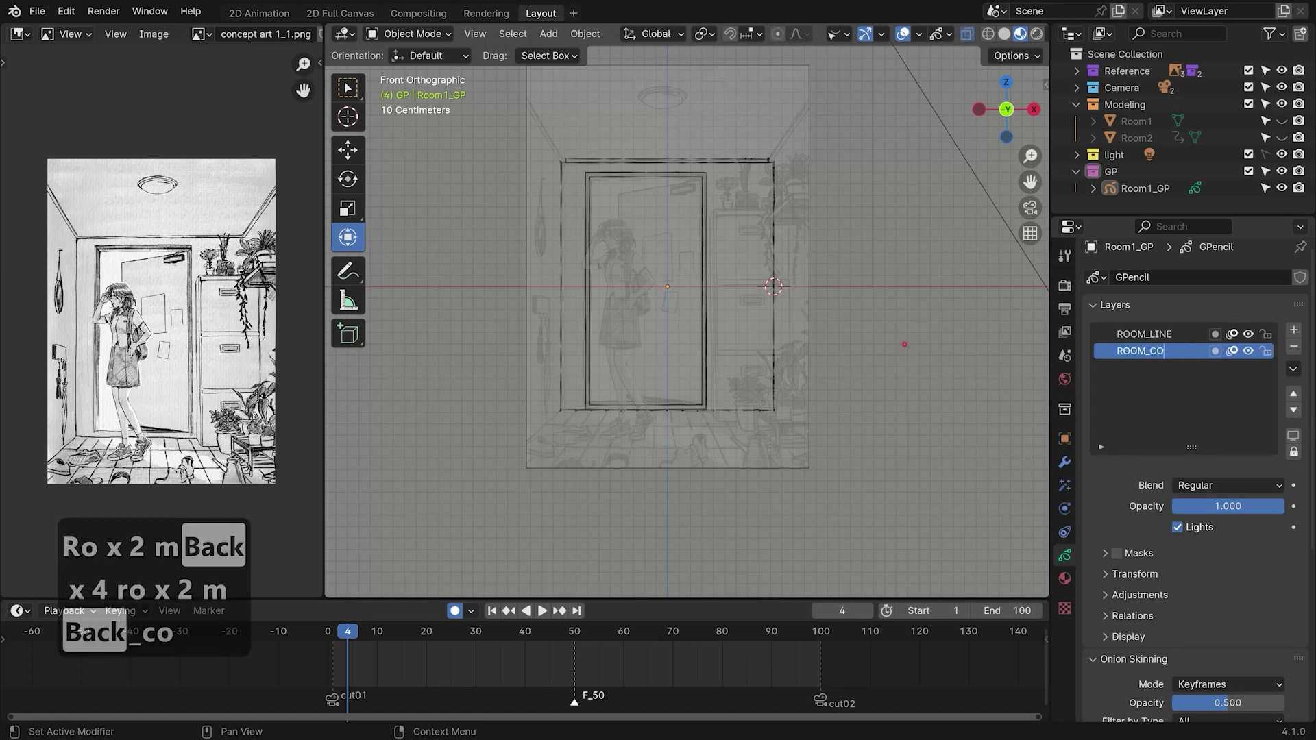
{"action": "key", "text": "Return"}
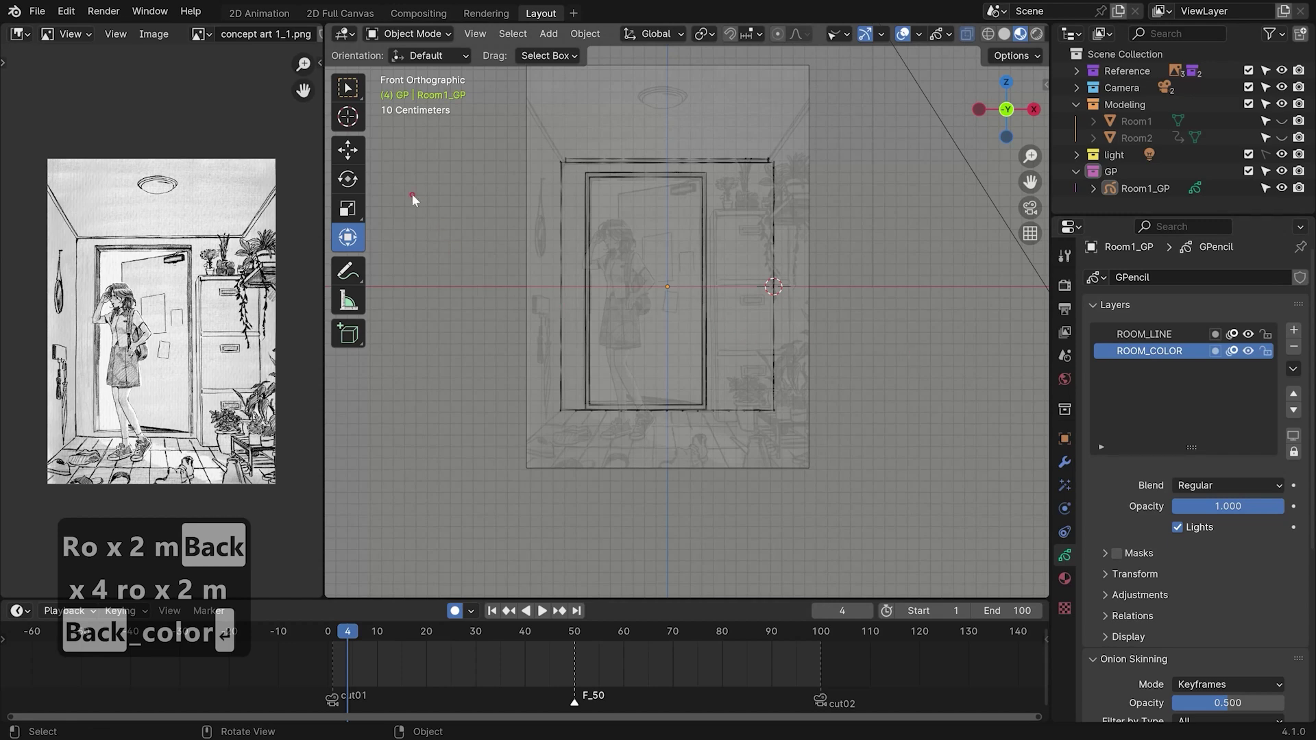
Add a new Grease Pencil material to Room1_GP and name it FLOOR
{"action": "left_click", "coordinate": [1064, 578]}
{"action": "left_click", "coordinate": [1300, 282]}
{"action": "left_click", "coordinate": [1134, 422]}
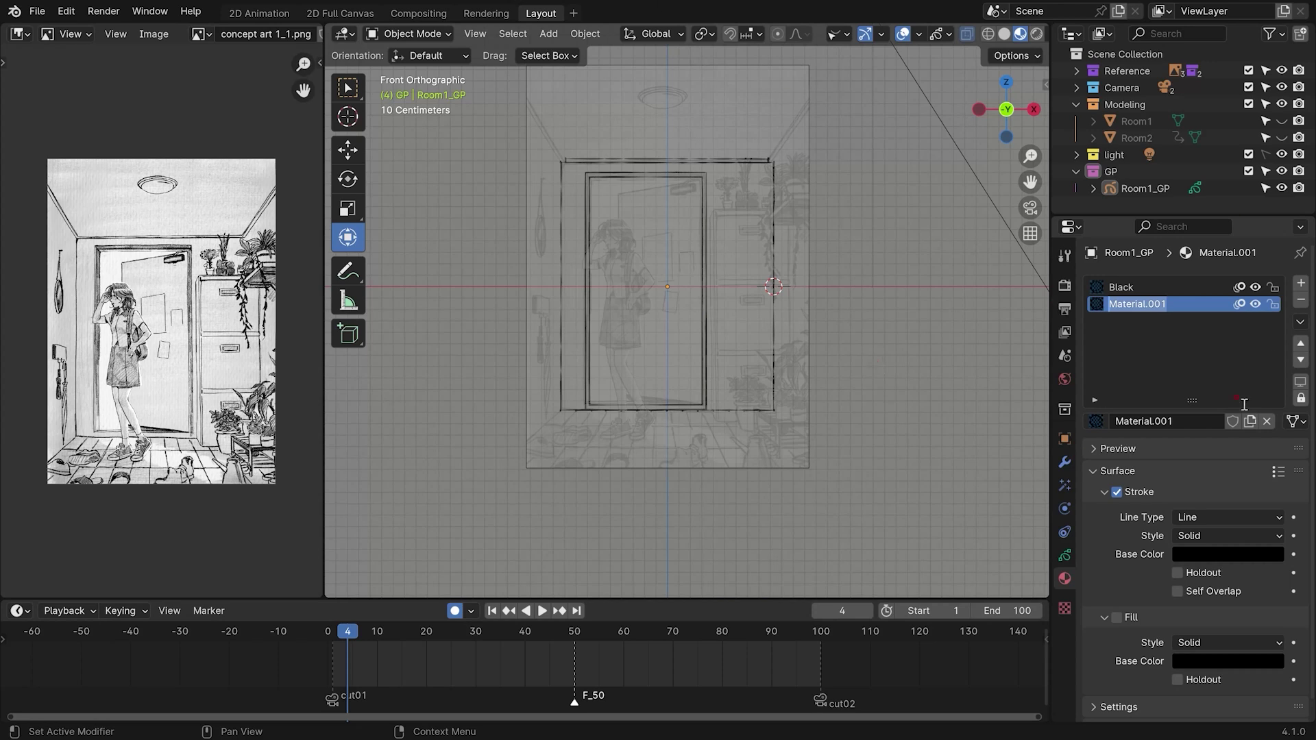
{"action": "left_click", "coordinate": [1173, 422]}
{"action": "type", "text": "FLOOR"}
{"action": "key", "text": "Return"}
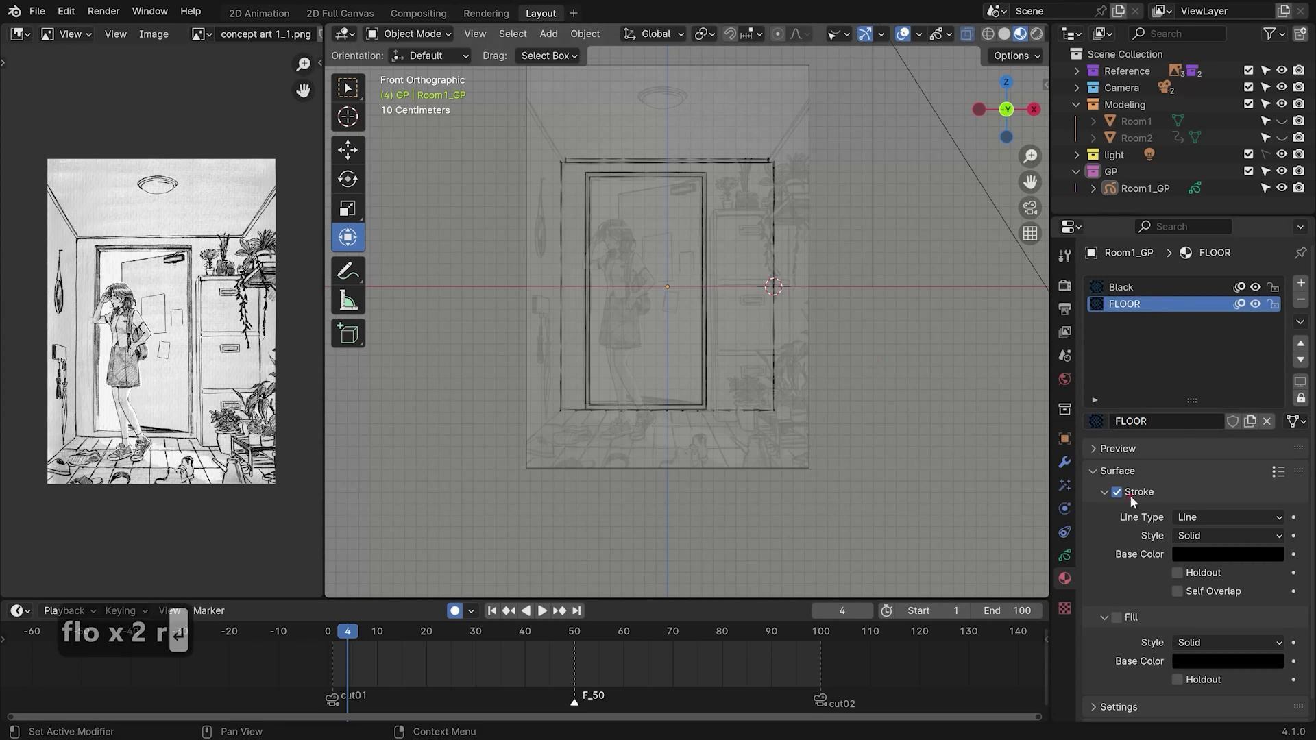
Turn off Stroke and enable Fill for the FLOOR material, with a muted reddish-grey fill base color
{"action": "left_click", "coordinate": [1206, 663]}
{"action": "left_click", "coordinate": [1269, 484]}
{"action": "left_click_drag", "start_coordinate": [1183, 477], "coordinate": [1178, 477]}
{"action": "left_click", "coordinate": [1268, 460]}
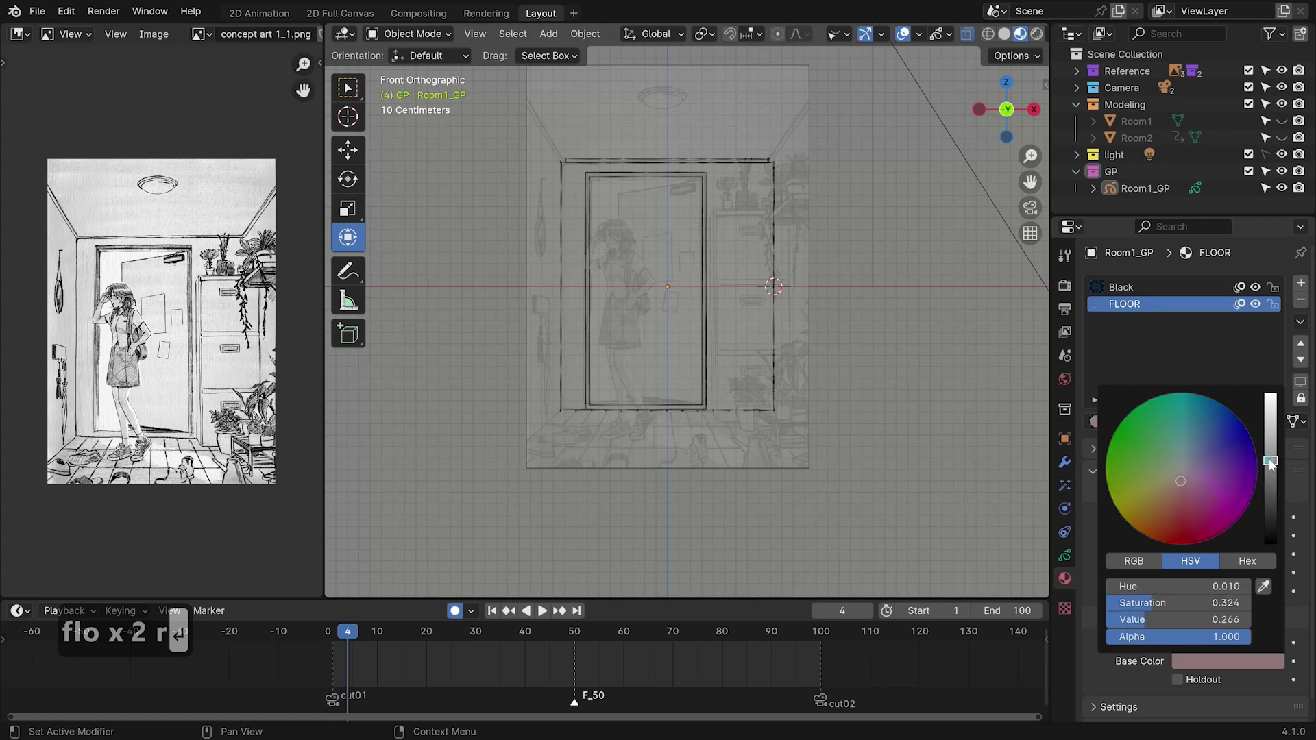
{"action": "left_click", "coordinate": [1182, 475]}
{"action": "left_click_drag", "start_coordinate": [1267, 456], "coordinate": [1266, 475]}
Snap the 3D cursor to the selected floor strokes in Edit Mode and switch to Draw Mode
{"action": "middle_click_drag", "start_coordinate": [756, 435], "coordinate": [760, 401]}
{"action": "key", "text": "Tab"}
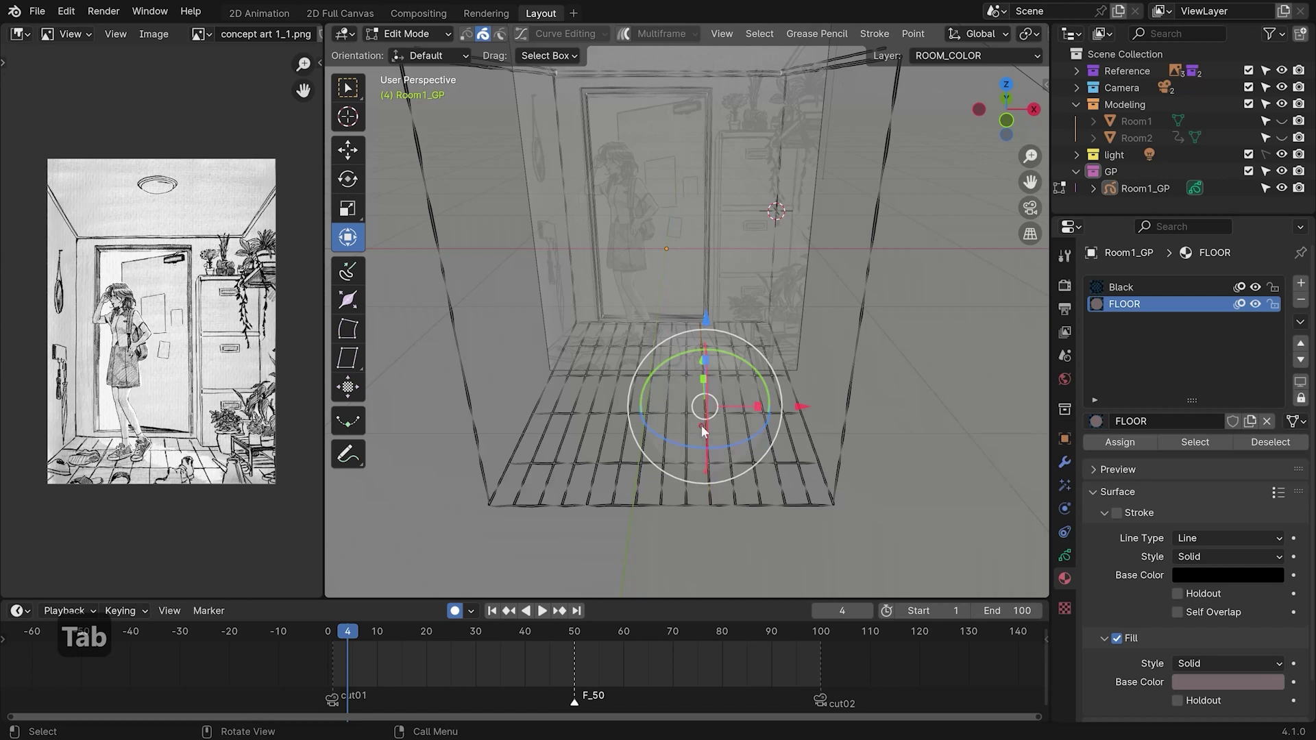
{"action": "key", "text": "shift+s"}
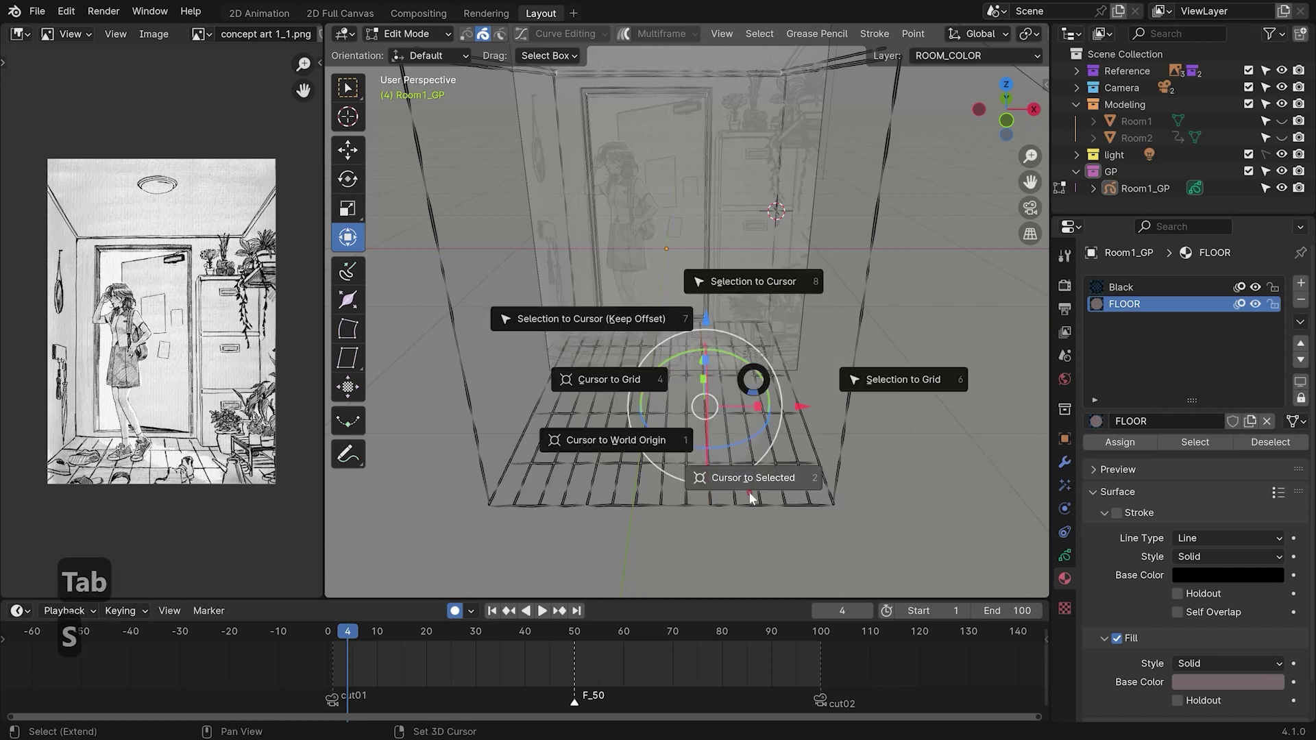
{"action": "left_click", "coordinate": [752, 498]}
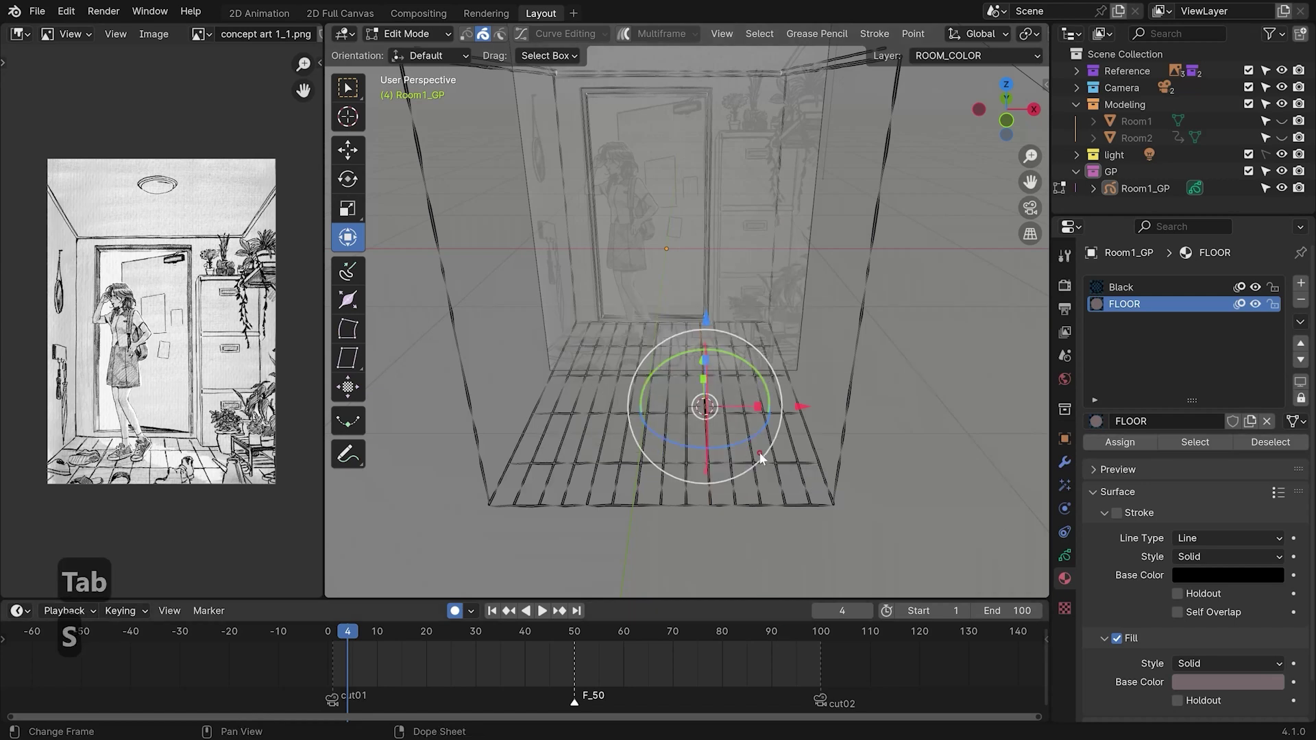
{"action": "key", "text": "Tab"}
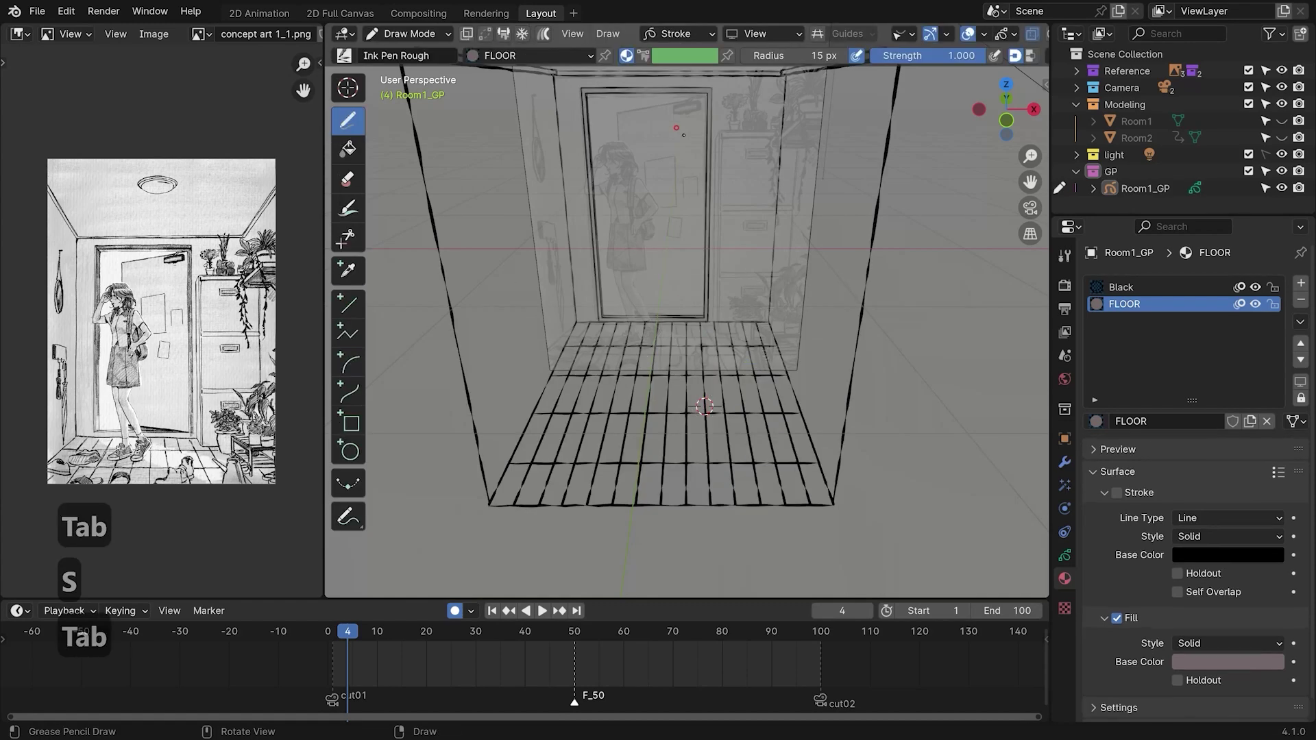
Set the stroke placement to 3D Cursor and the drawing plane to Top (X-Y)
{"action": "left_click", "coordinate": [694, 33]}
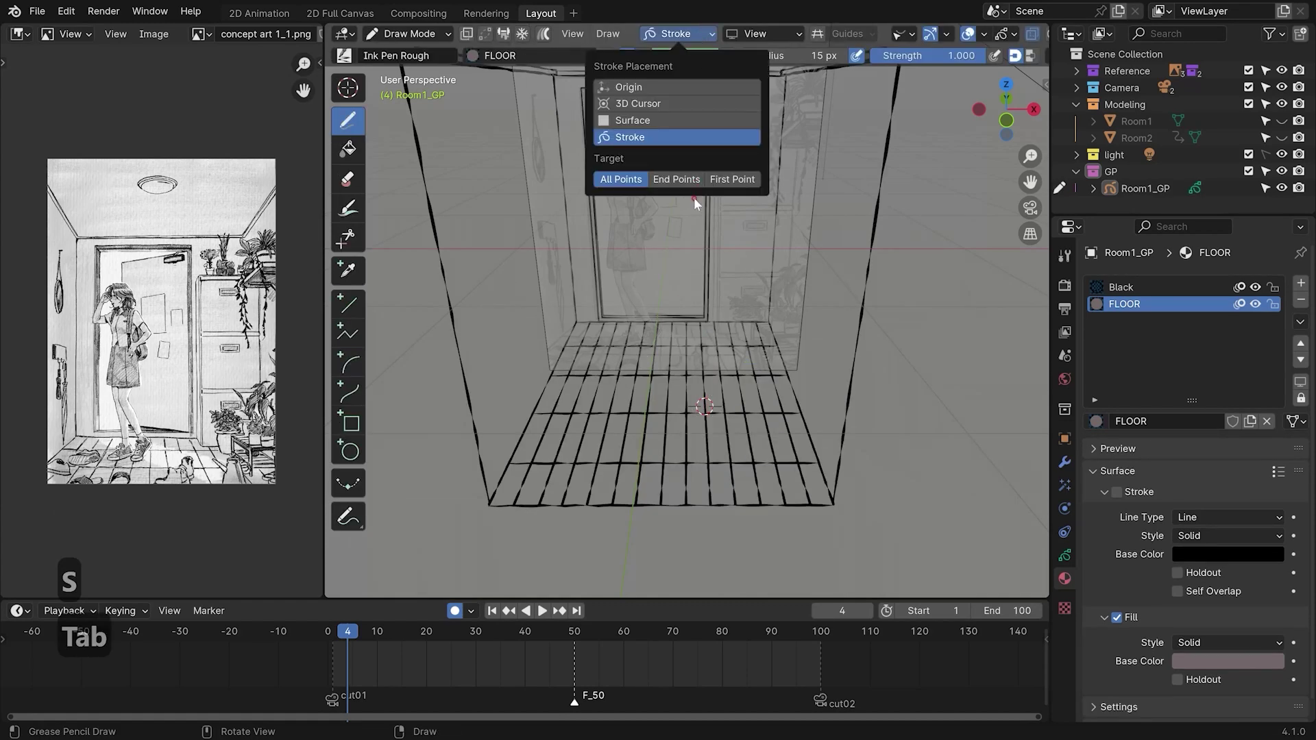
{"action": "left_click", "coordinate": [683, 103]}
{"action": "left_click", "coordinate": [757, 34]}
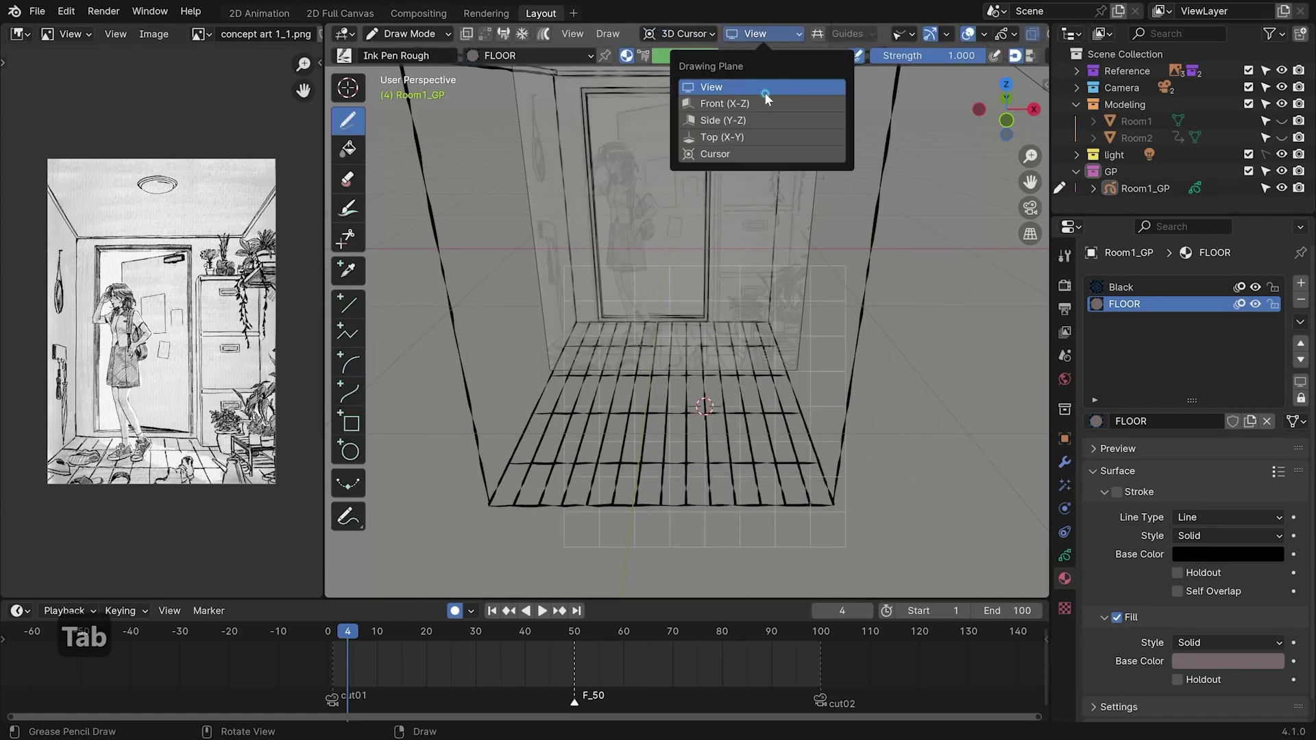
{"action": "left_click", "coordinate": [750, 138]}
{"action": "key", "text": "Tab"}
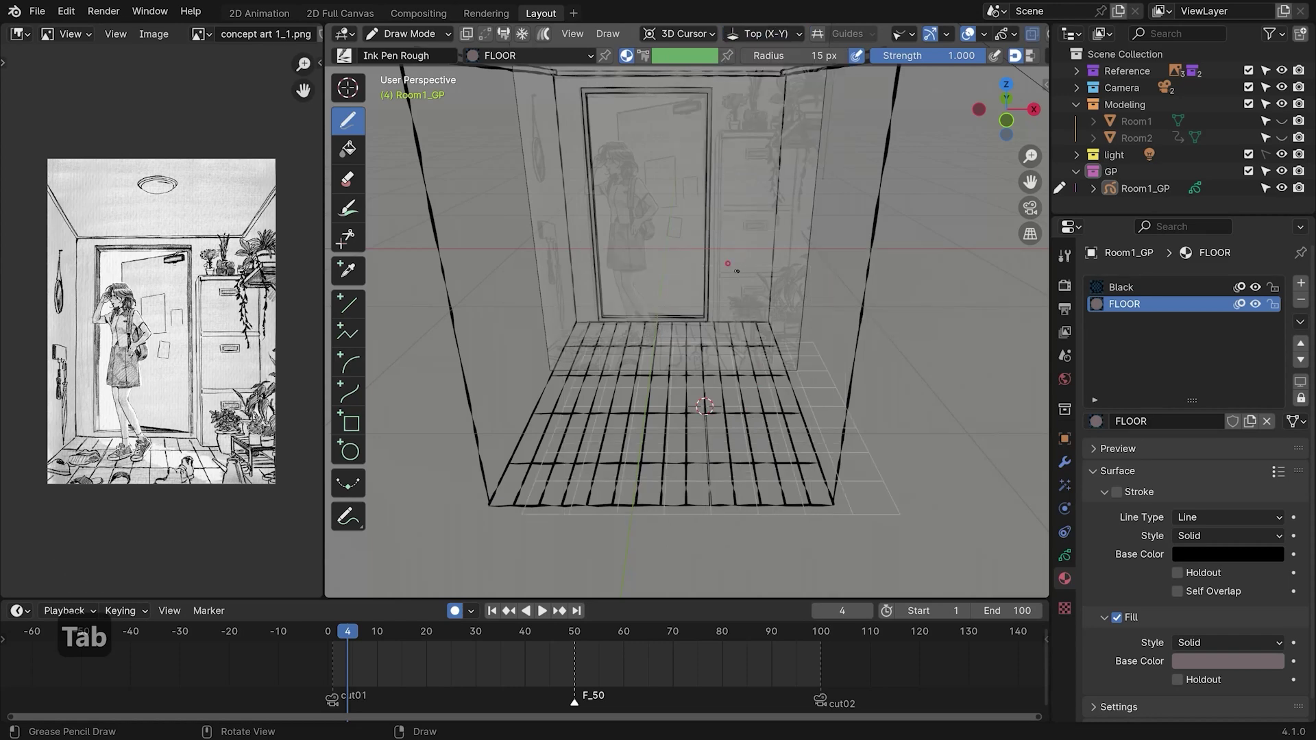
{"action": "key", "text": "Tab"}
{"action": "key", "text": "Tab"}
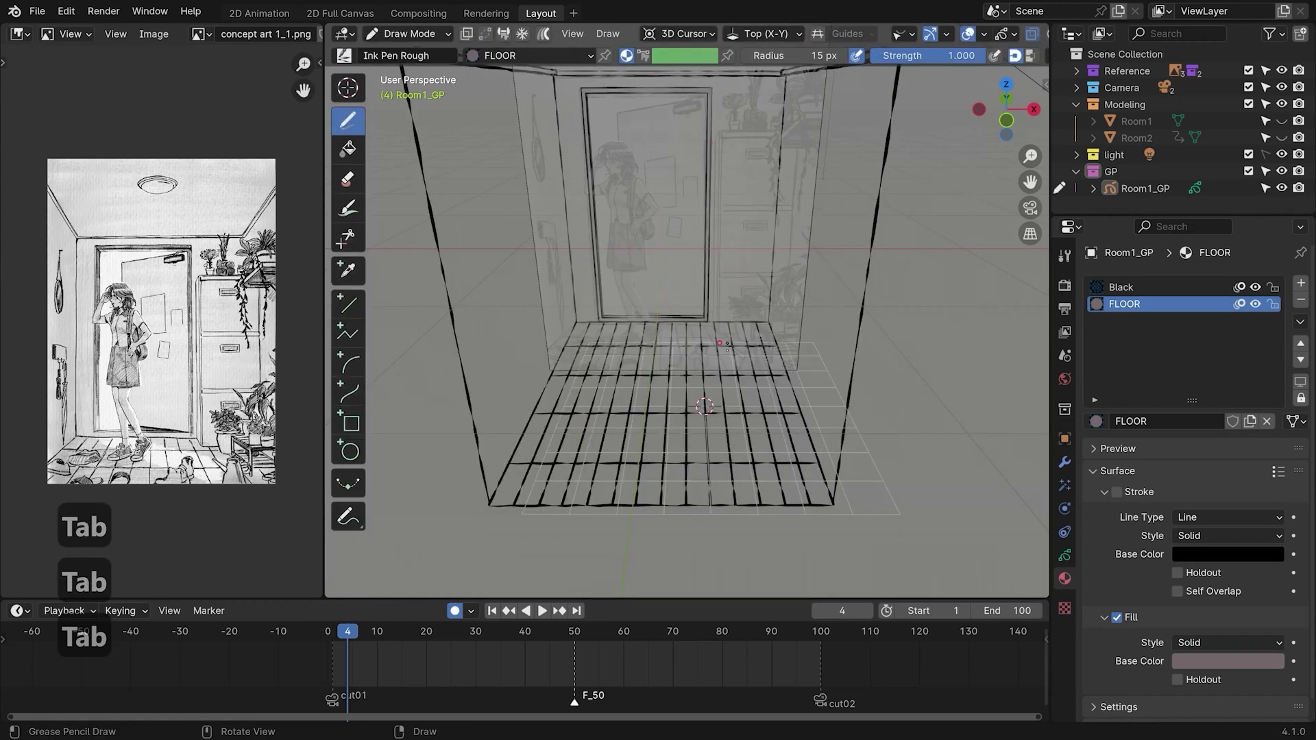
In top view, draw a FLOOR-filled rectangle with the Box tool covering the whole tiled floor outline
{"action": "key", "text": "grave"}
{"action": "left_click", "coordinate": [614, 244]}
{"action": "key", "text": "grave"}
{"action": "left_click", "coordinate": [724, 194]}
{"action": "middle_click_drag", "start_coordinate": [715, 361], "coordinate": [710, 253], "text": "shift"}
{"action": "left_click", "coordinate": [350, 423]}
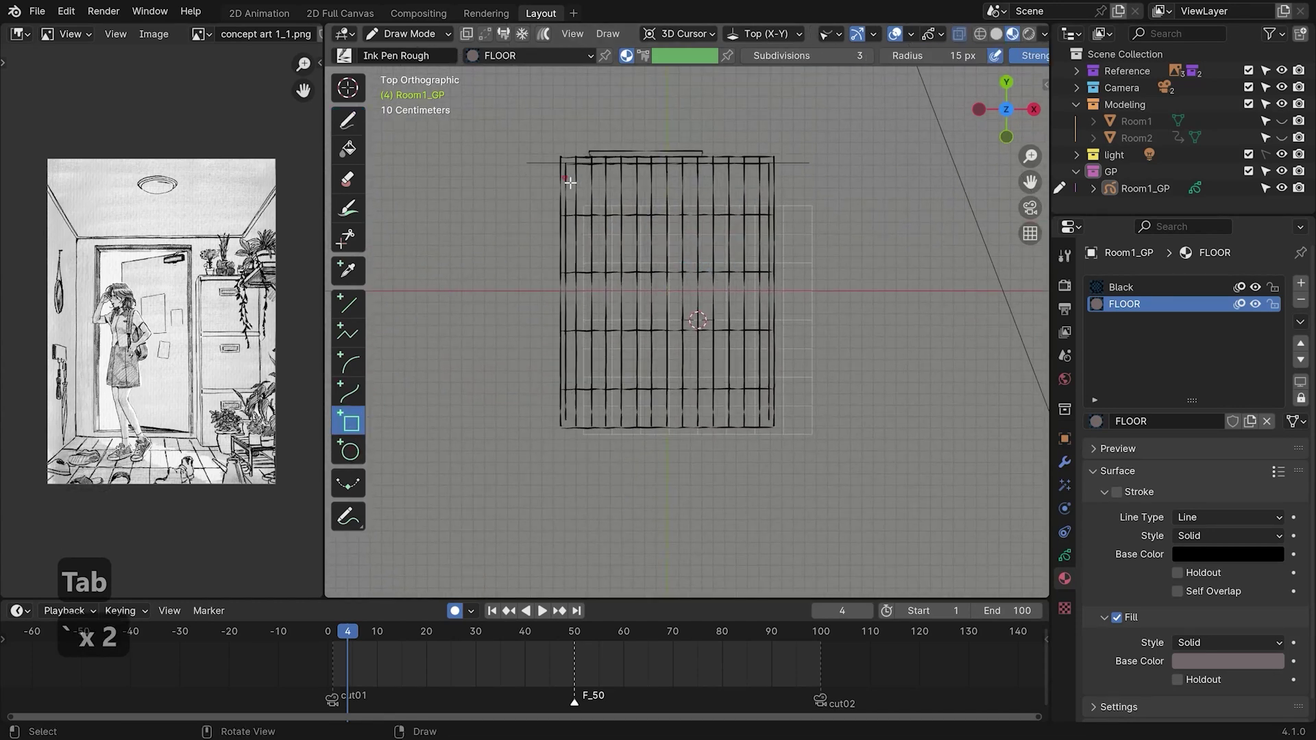
{"action": "left_click_drag", "start_coordinate": [562, 164], "coordinate": [772, 425]}
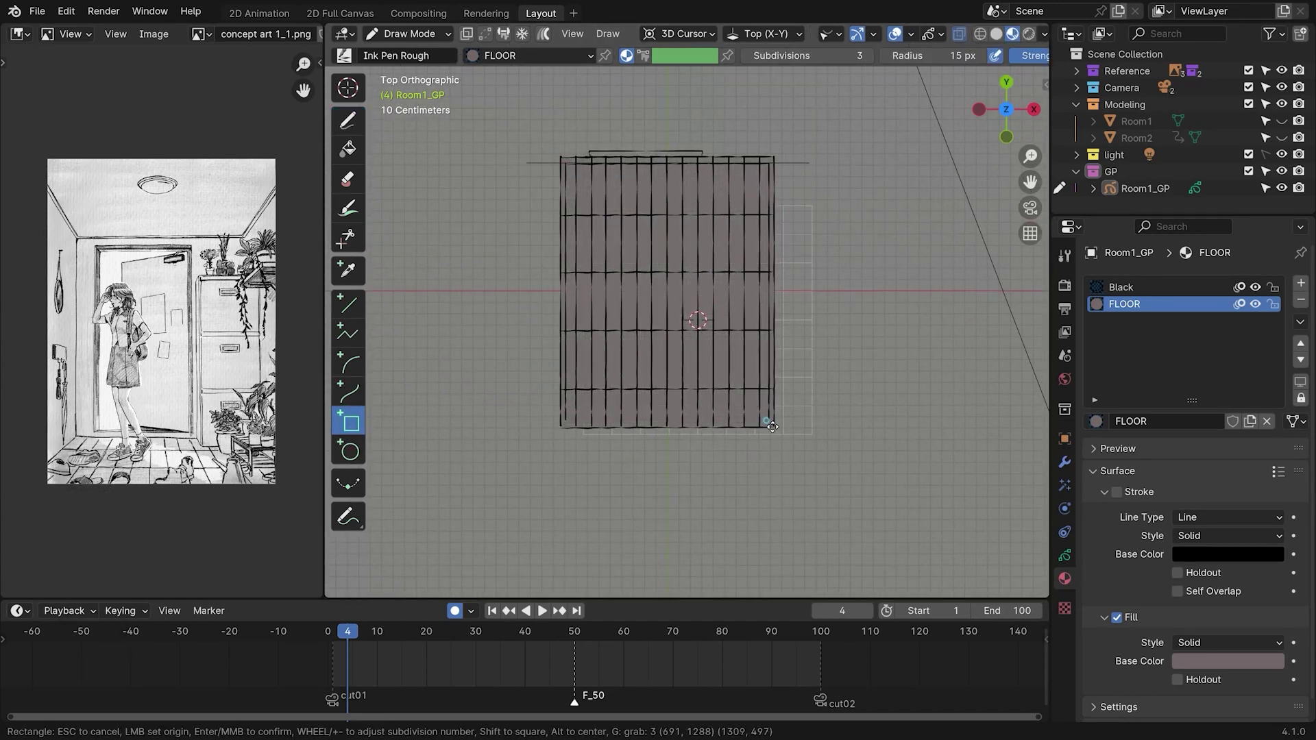
{"action": "key", "text": "Return"}
{"action": "mouse_move", "coordinate": [772, 421]}
{"action": "middle_mouse_down"}
{"action": "mouse_move", "coordinate": [757, 420]}
{"action": "mouse_move", "coordinate": [754, 370]}
{"action": "middle_mouse_up"}
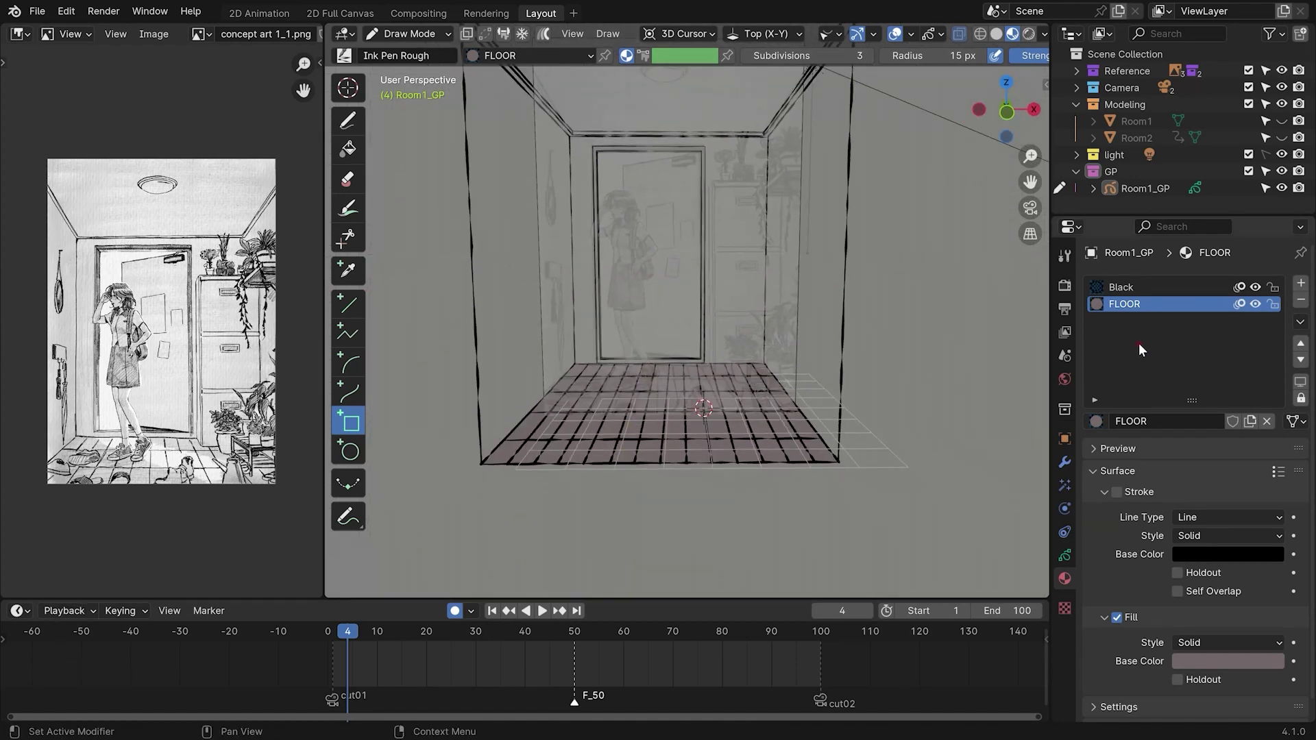
Add a new Grease Pencil material with Stroke off and Fill on, and name it WALL
{"action": "left_click", "coordinate": [1064, 555]}
{"action": "left_click", "coordinate": [1065, 578]}
{"action": "middle_click_drag", "start_coordinate": [815, 418], "coordinate": [813, 385]}
{"action": "left_click", "coordinate": [1300, 283]}
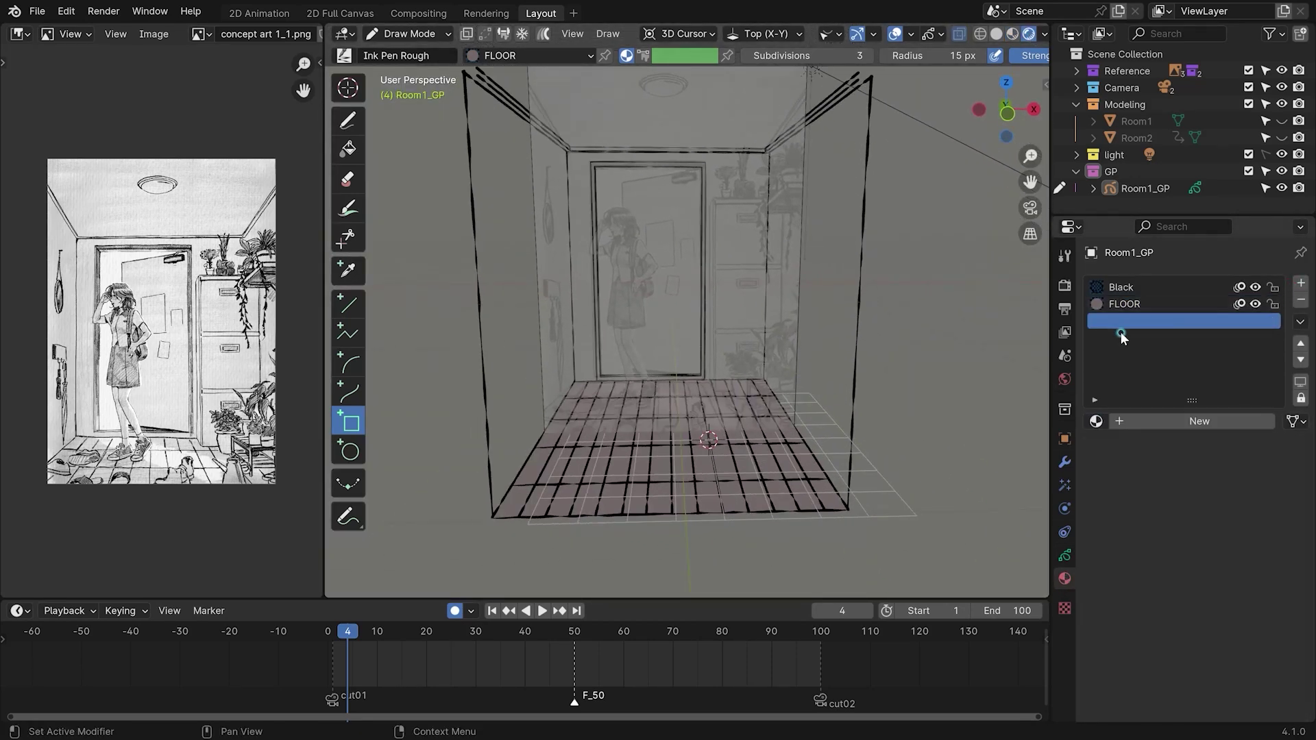
{"action": "left_click", "coordinate": [1179, 421]}
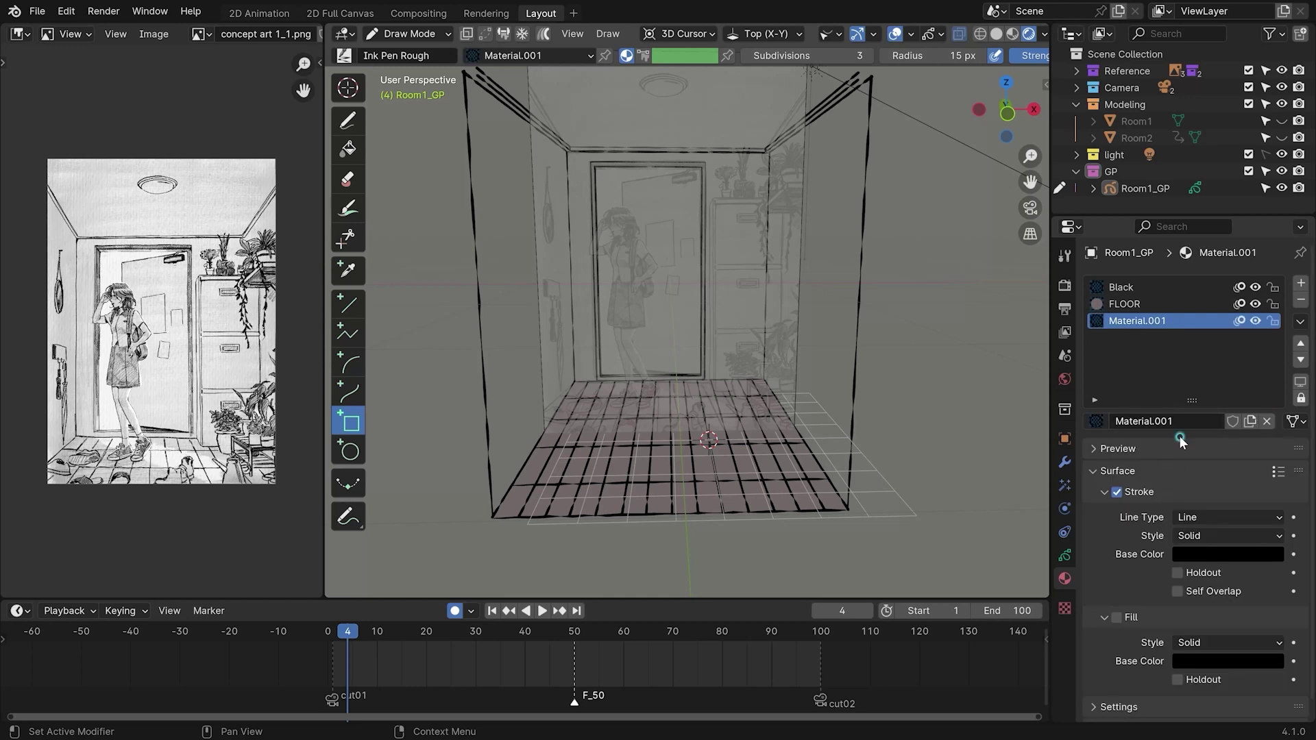
{"action": "left_click", "coordinate": [1226, 660]}
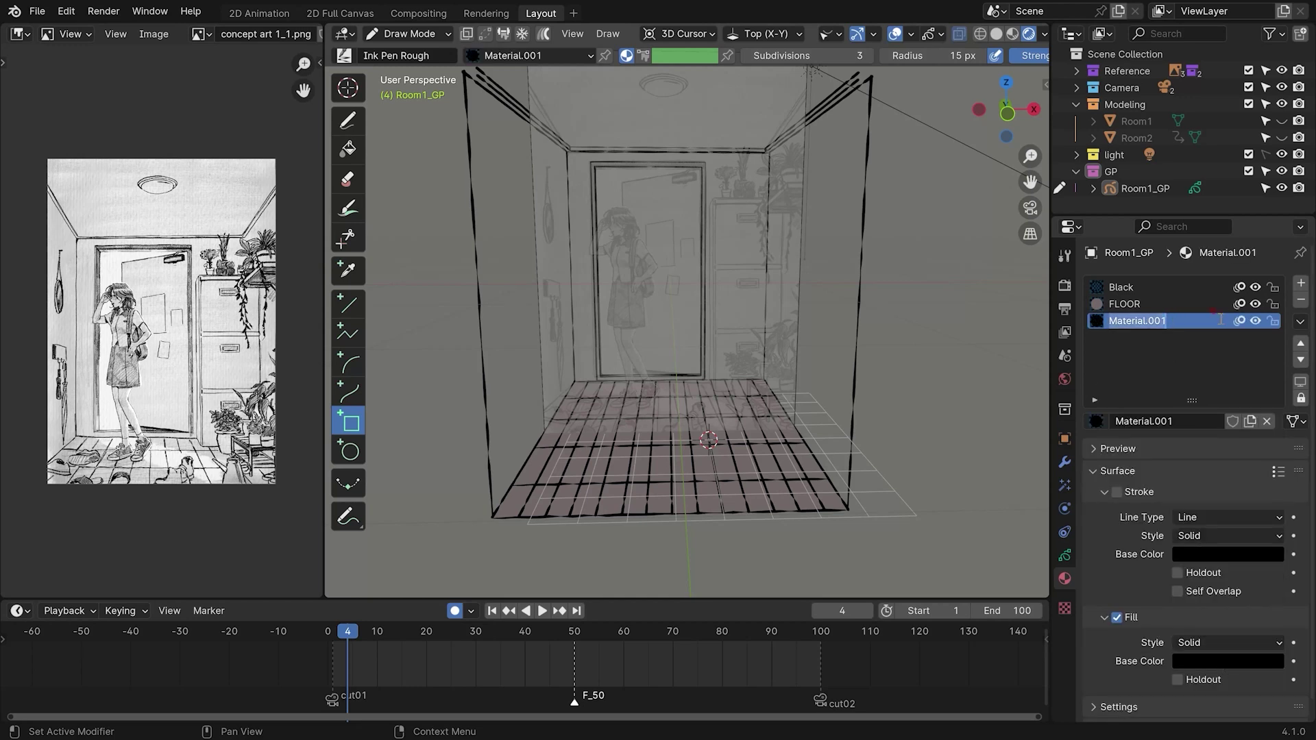
{"action": "type", "text": "WALL"}
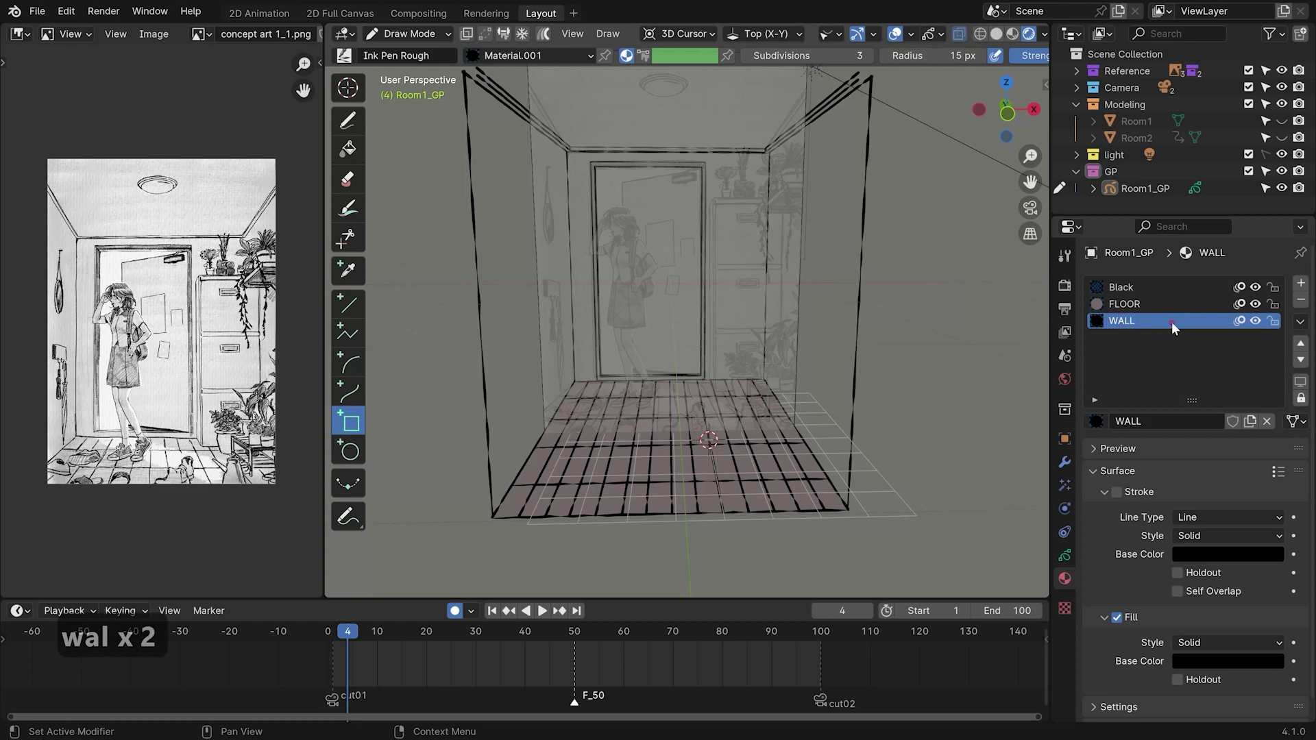
Set the WALL material's fill base color to a light warm off-white
{"action": "left_click", "coordinate": [1228, 660]}
{"action": "left_click_drag", "start_coordinate": [1270, 413], "coordinate": [1271, 405]}
{"action": "left_click_drag", "start_coordinate": [1184, 476], "coordinate": [1181, 472]}
{"action": "left_click", "coordinate": [1271, 414]}
{"action": "left_click_drag", "start_coordinate": [785, 367], "coordinate": [806, 374], "text": "alt"}
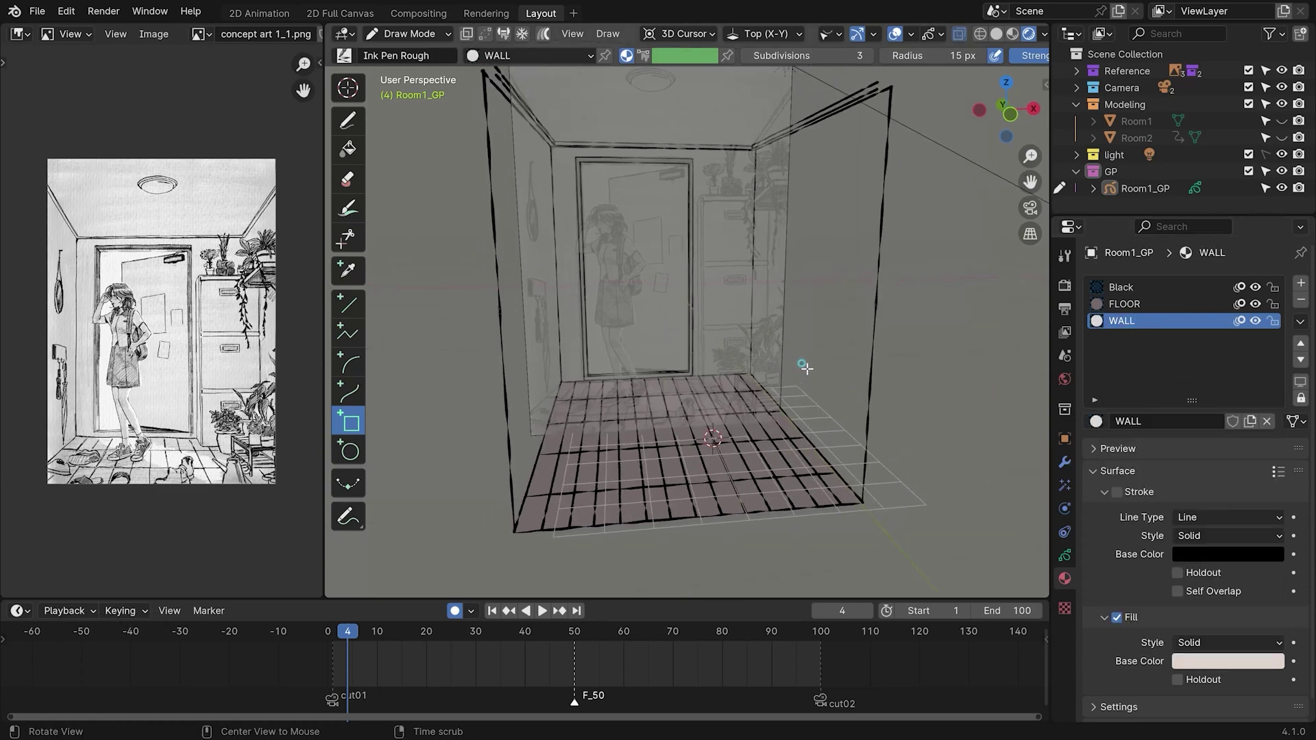
Set the drawing plane to Side (Y-Z) and snap the 3D cursor to the right wall's bottom line
{"action": "left_click", "coordinate": [771, 40]}
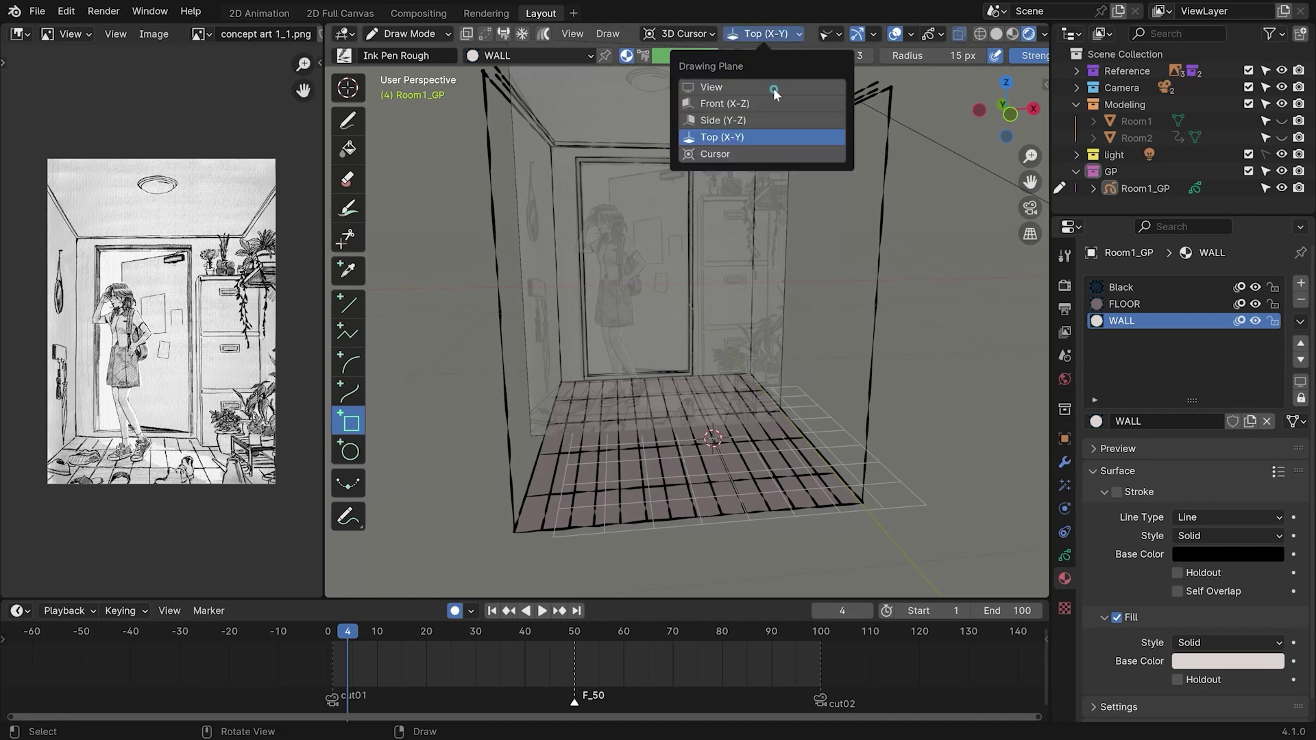
{"action": "left_click", "coordinate": [760, 133]}
{"action": "key", "text": "Tab"}
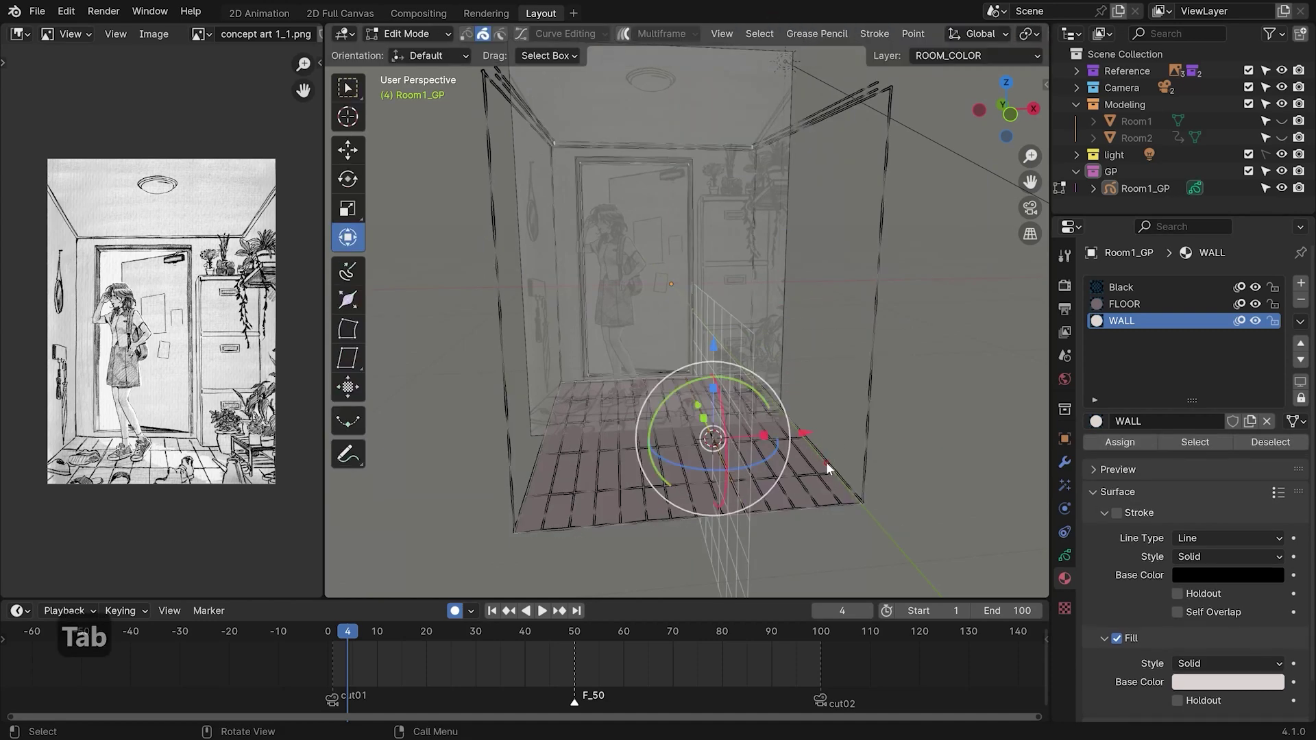
{"action": "key", "text": "shift+s"}
{"action": "key", "text": "Tab"}
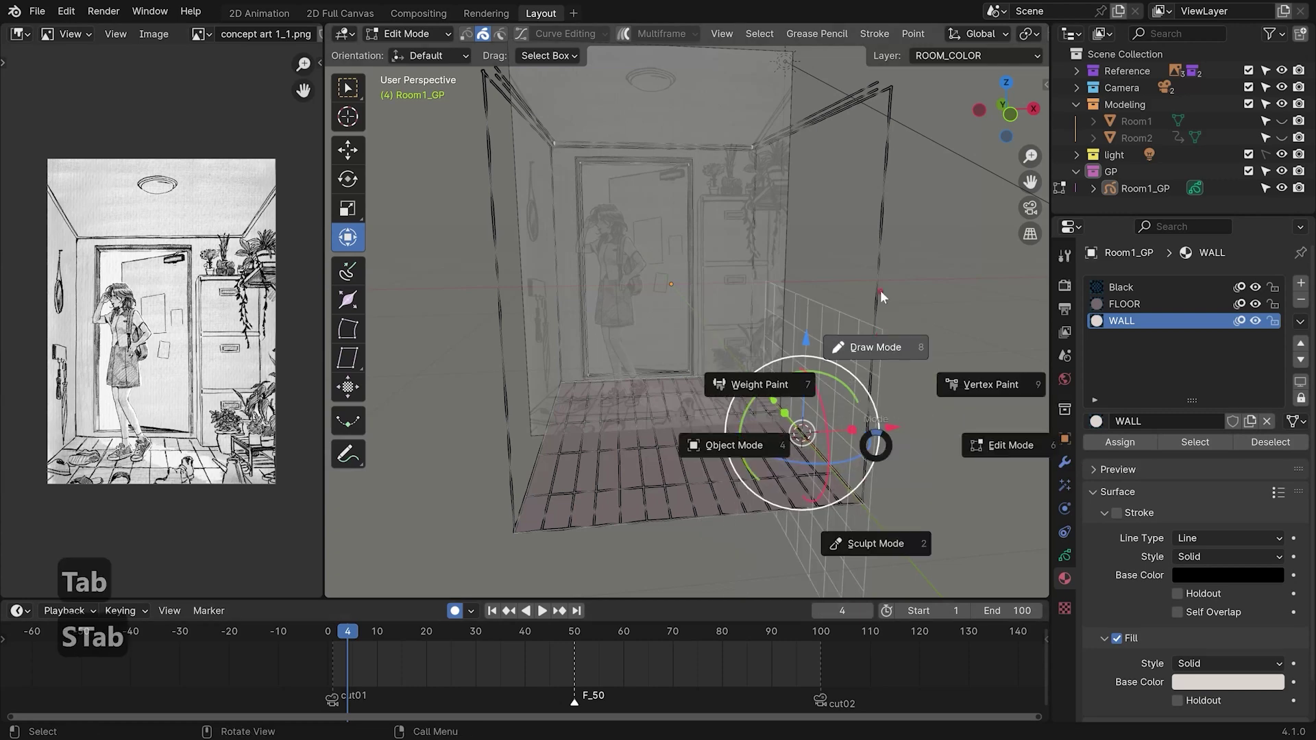
{"action": "left_click_drag", "start_coordinate": [934, 381], "coordinate": [885, 367], "text": "alt"}
In right view, draw a WALL-filled rectangle covering the entire side wall outline
{"action": "key", "text": "KP_3"}
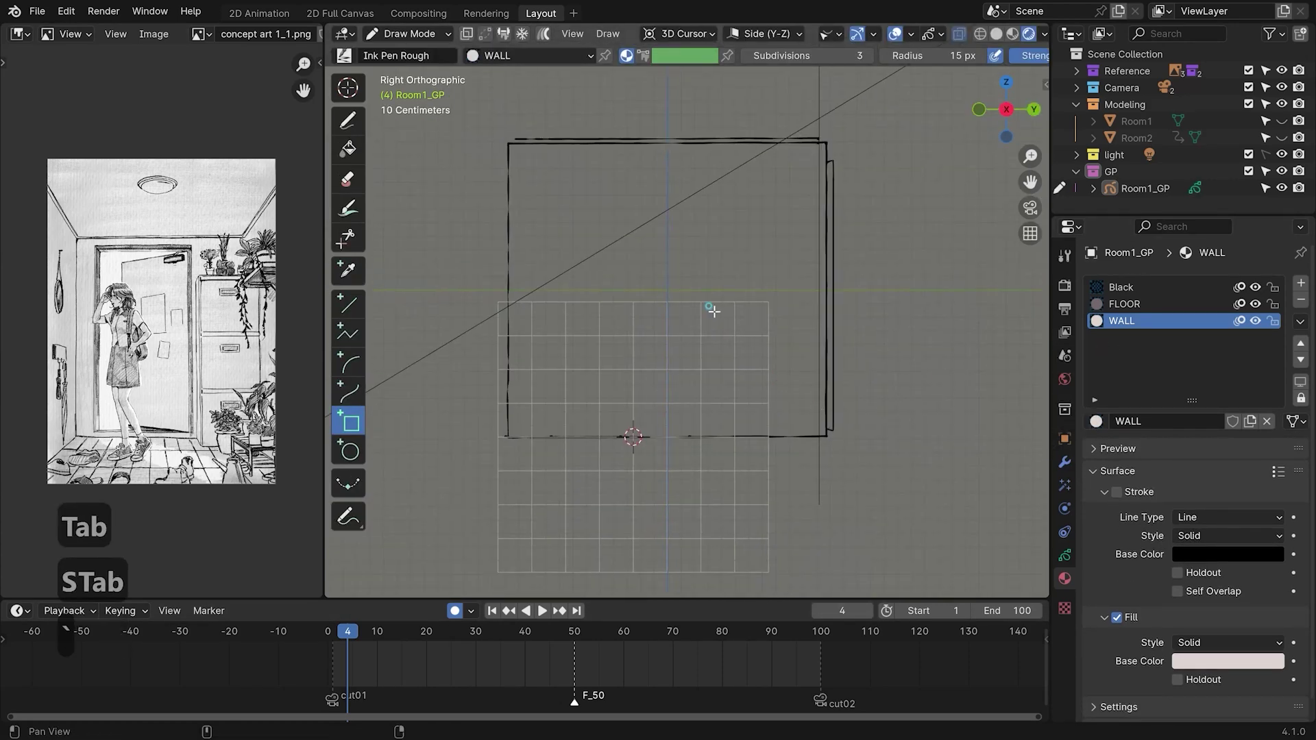
{"action": "mouse_move", "coordinate": [510, 143]}
{"action": "left_mouse_down"}
{"action": "mouse_move", "coordinate": [808, 392]}
{"action": "mouse_move", "coordinate": [820, 420]}
{"action": "left_mouse_up"}
{"action": "key", "text": "Escape"}
{"action": "mouse_move", "coordinate": [507, 141]}
{"action": "left_mouse_down"}
{"action": "mouse_move", "coordinate": [821, 378]}
{"action": "mouse_move", "coordinate": [825, 435]}
{"action": "left_mouse_up"}
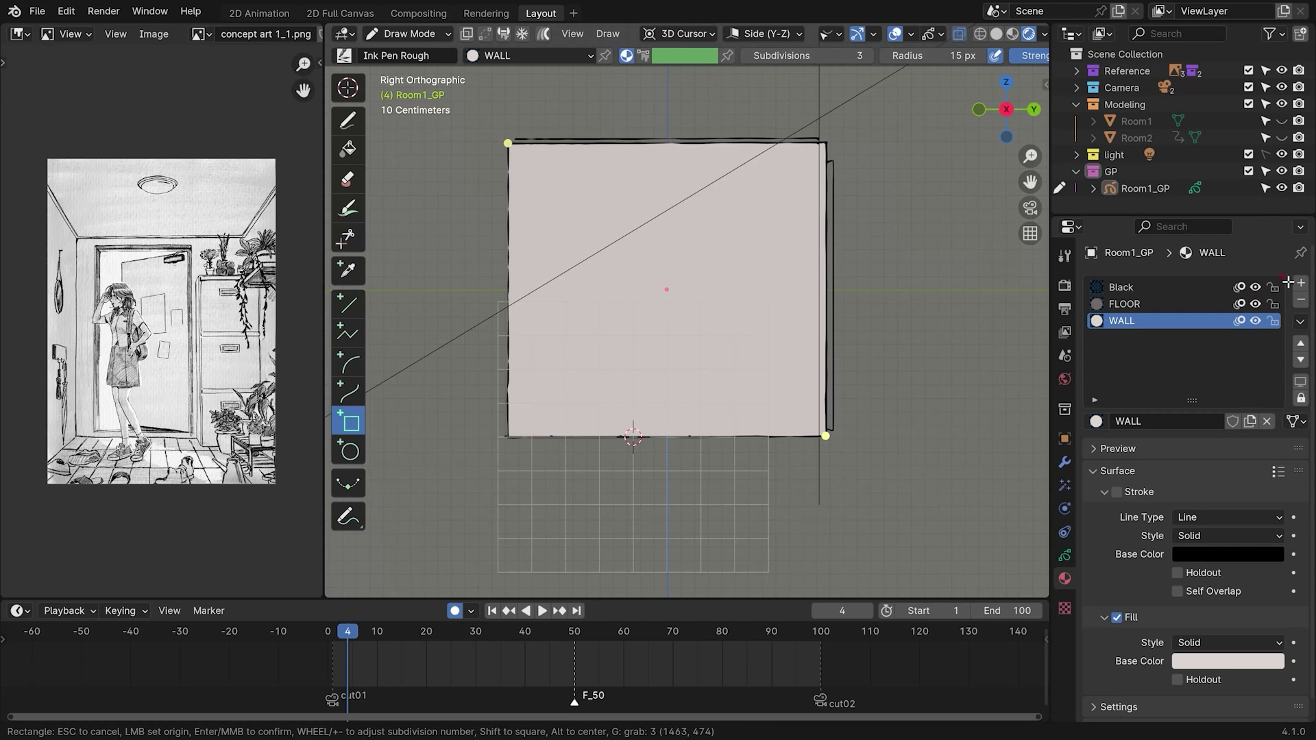
{"action": "key", "text": "Return"}
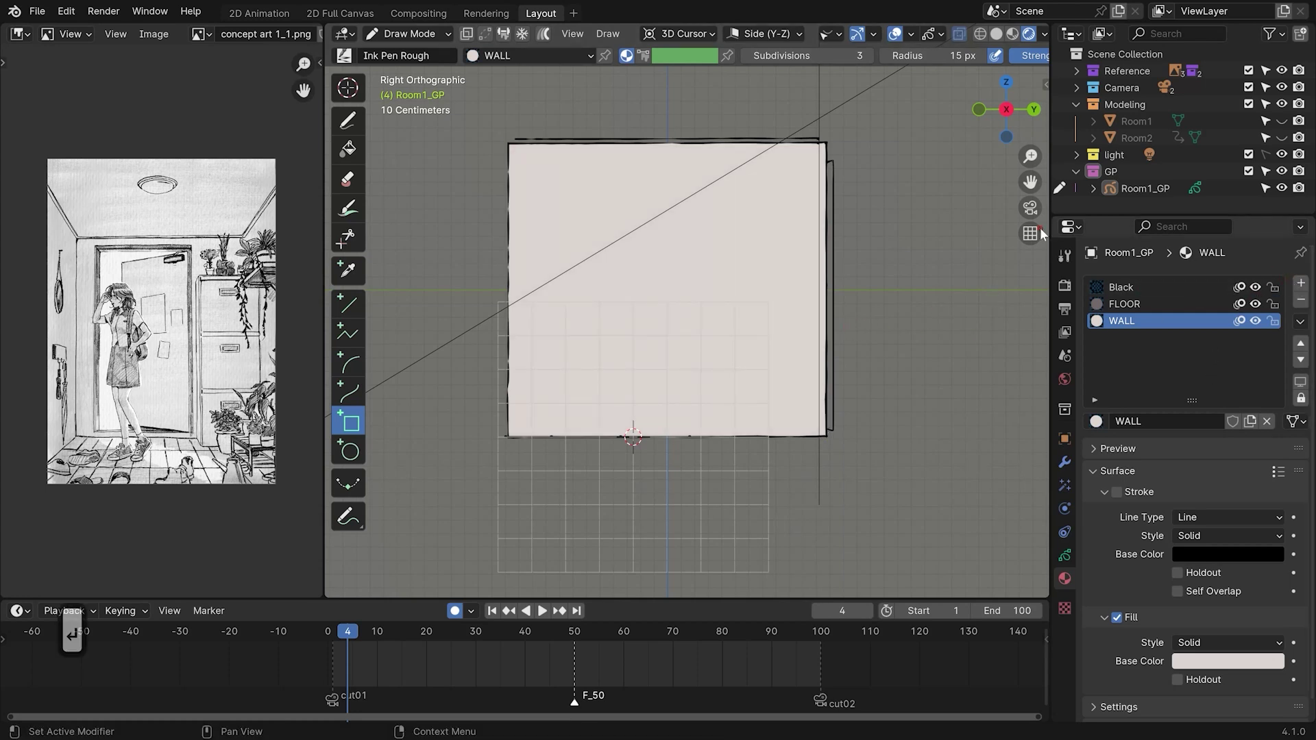
Try a muted beige color attribute by drawing a thin rectangle along the side wall's top molding
{"action": "left_click", "coordinate": [687, 56]}
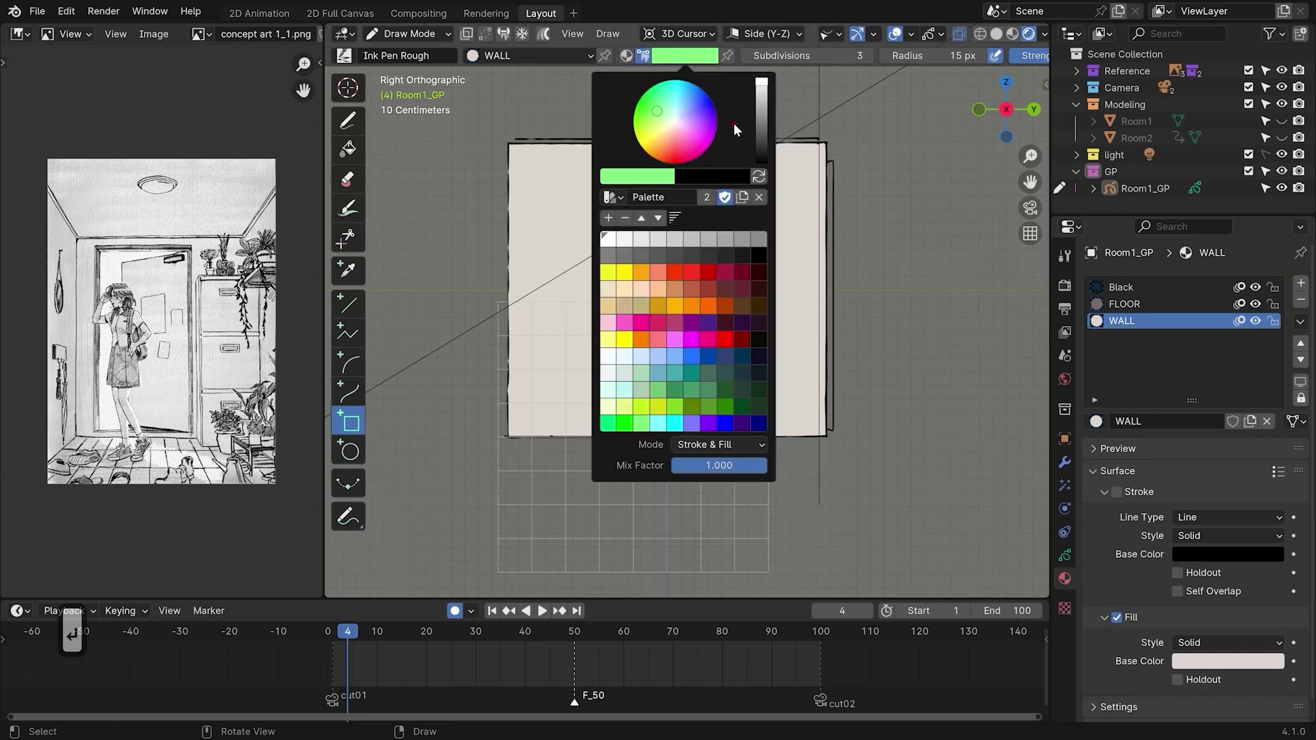
{"action": "left_click", "coordinate": [669, 124]}
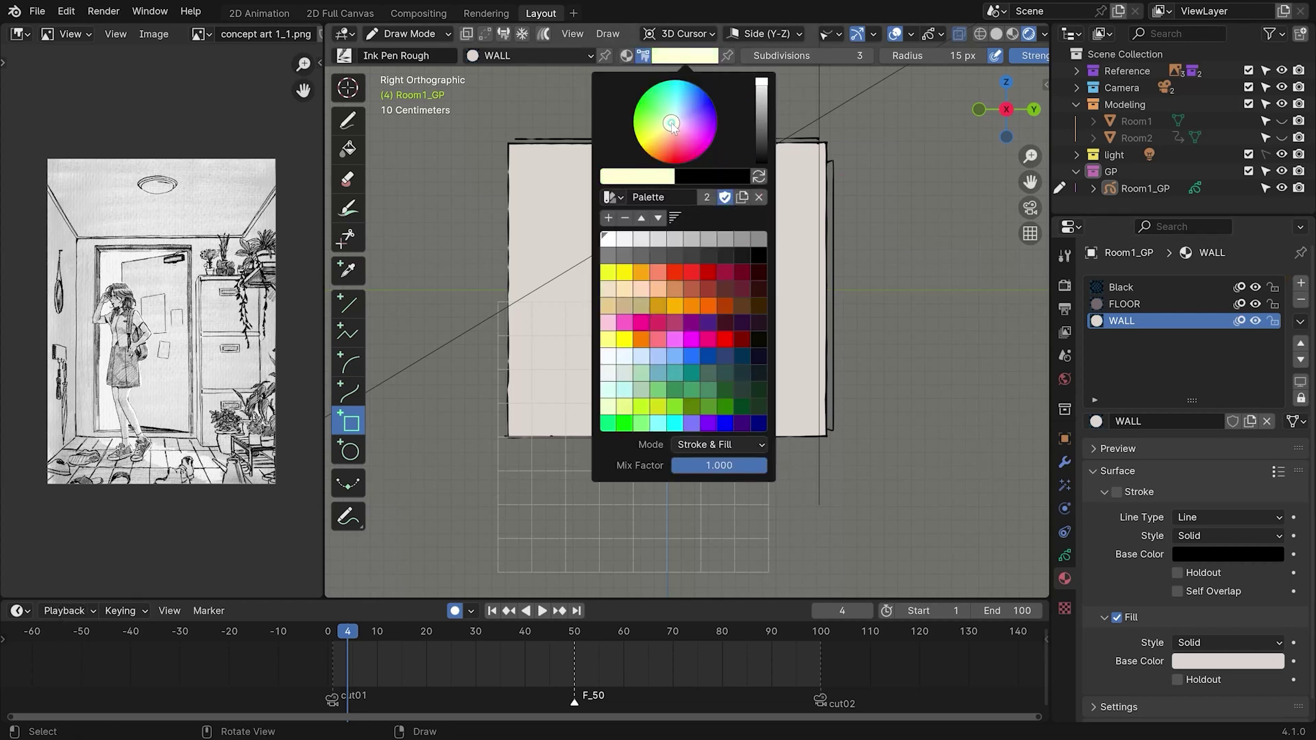
{"action": "left_click_drag", "start_coordinate": [756, 97], "coordinate": [761, 102]}
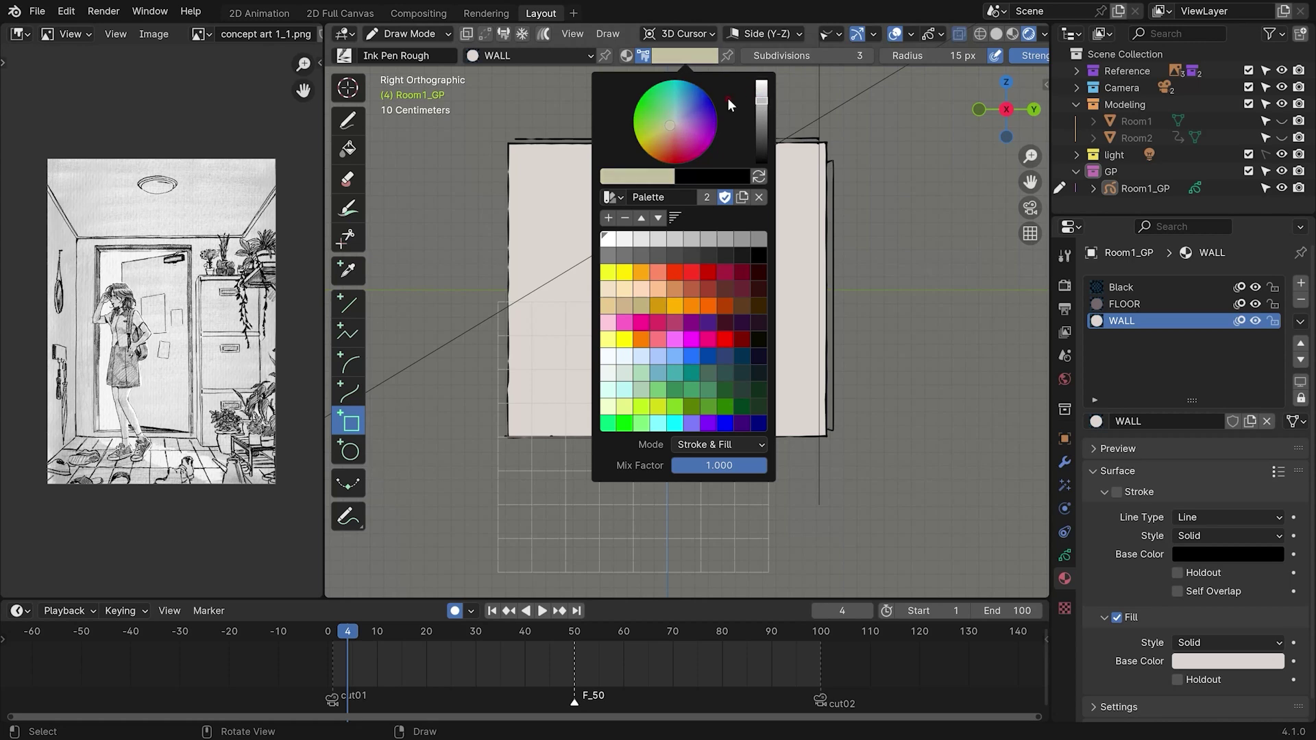
{"action": "left_click_drag", "start_coordinate": [508, 140], "coordinate": [823, 142]}
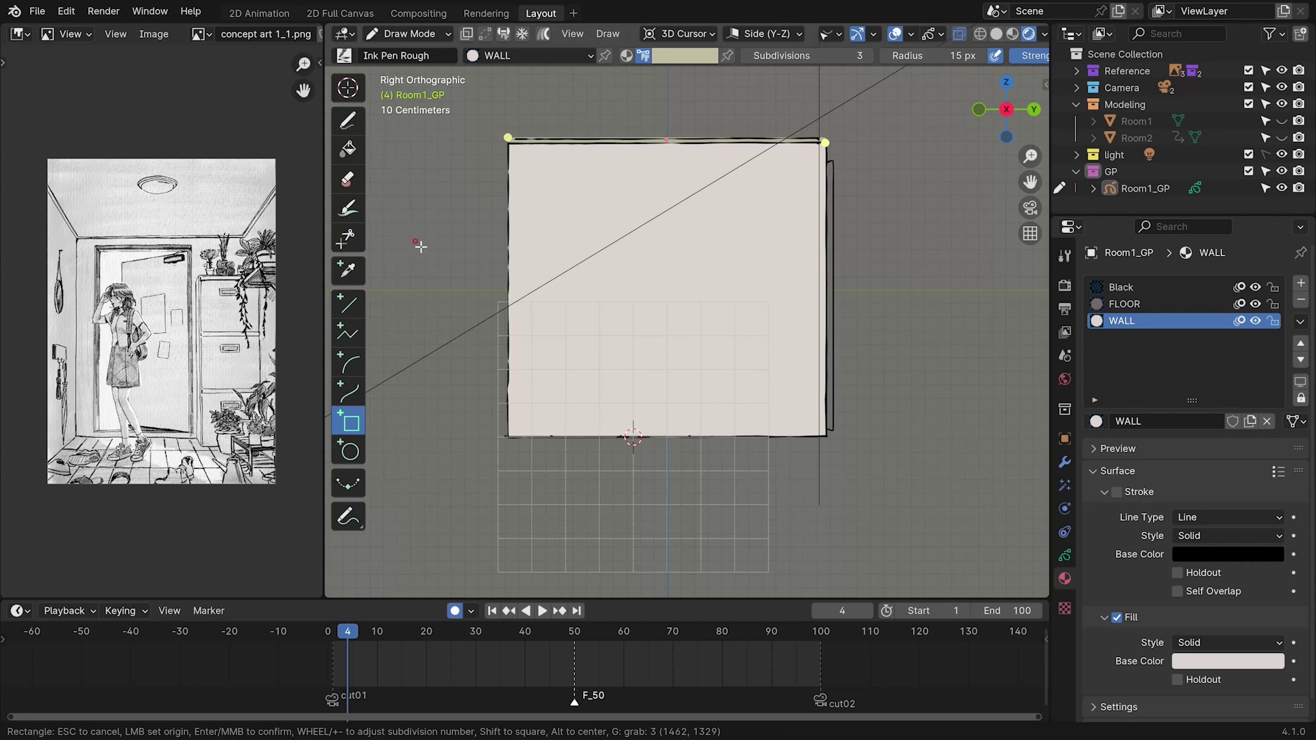
{"action": "key", "text": "Return"}
{"action": "mouse_move", "coordinate": [602, 323]}
{"action": "middle_mouse_down"}
{"action": "mouse_move", "coordinate": [801, 366]}
{"action": "mouse_move", "coordinate": [741, 329]}
{"action": "mouse_move", "coordinate": [781, 308]}
{"action": "mouse_move", "coordinate": [721, 350]}
{"action": "mouse_move", "coordinate": [662, 367]}
{"action": "mouse_move", "coordinate": [743, 346]}
{"action": "mouse_move", "coordinate": [643, 354]}
{"action": "mouse_move", "coordinate": [710, 347]}
{"action": "middle_mouse_up"}
{"action": "key", "text": "ctrl+z"}
Try to duplicate the side wall fill and move it to the opposite side of the room
{"action": "key", "text": "Tab"}
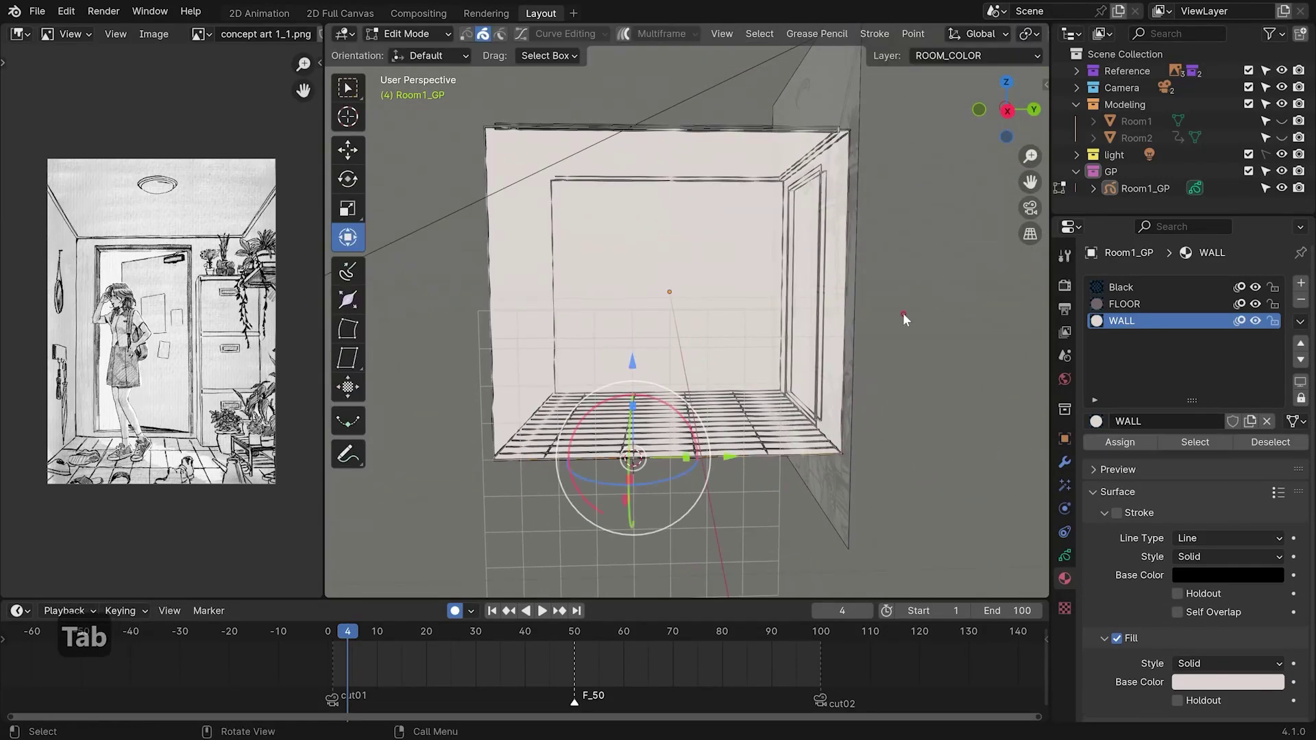
{"action": "key", "text": "grave"}
{"action": "key", "text": "Tab"}
{"action": "middle_click_drag", "start_coordinate": [685, 342], "coordinate": [750, 376]}
{"action": "left_click_drag", "start_coordinate": [750, 378], "coordinate": [781, 370], "text": "alt"}
{"action": "key", "text": "Tab"}
{"action": "key", "text": "ctrl+z"}
{"action": "key", "text": "shift+d"}
{"action": "left_click", "coordinate": [844, 328]}
{"action": "left_click_drag", "start_coordinate": [874, 305], "coordinate": [652, 305]}
{"action": "key", "text": "ctrl+z"}
{"action": "key", "text": "ctrl+z"}
Duplicate the right wall's fill and move the copy onto the left wall
{"action": "mouse_move", "coordinate": [636, 368]}
{"action": "middle_mouse_down"}
{"action": "mouse_move", "coordinate": [692, 370]}
{"action": "mouse_move", "coordinate": [637, 367]}
{"action": "middle_mouse_up"}
{"action": "key", "text": "shift+d"}
{"action": "left_click_drag", "start_coordinate": [867, 305], "coordinate": [652, 367]}
{"action": "middle_click_drag", "start_coordinate": [651, 367], "coordinate": [744, 263]}
Snap the 3D cursor to the back wall's selected strokes and set the drawing plane to Front (X-Z)
{"action": "key", "text": "grave"}
{"action": "key", "text": "Tab"}
{"action": "key", "text": "Tab"}
{"action": "key", "text": "shift+s"}
{"action": "key", "text": "Tab"}
{"action": "middle_click_drag", "start_coordinate": [727, 217], "coordinate": [717, 285], "text": "shift"}
{"action": "left_click", "coordinate": [766, 33]}
{"action": "left_click", "coordinate": [761, 99]}
Draw WALL-filled rectangles on the back wall around the door, leaving the door opening unfilled
{"action": "key", "text": "Return"}
{"action": "mouse_move", "coordinate": [535, 201]}
{"action": "left_mouse_down"}
{"action": "mouse_move", "coordinate": [786, 211]}
{"action": "mouse_move", "coordinate": [706, 493]}
{"action": "left_mouse_up"}
{"action": "key", "text": "Return"}
{"action": "mouse_move", "coordinate": [535, 200]}
{"action": "left_mouse_down"}
{"action": "mouse_move", "coordinate": [565, 344]}
{"action": "mouse_move", "coordinate": [565, 493]}
{"action": "left_mouse_up"}
{"action": "key", "text": "Return"}
{"action": "middle_click_drag", "start_coordinate": [731, 309], "coordinate": [732, 351]}
Add a fill-only Grease Pencil material named CEILING with a light fill base color
{"action": "left_click", "coordinate": [1301, 283]}
{"action": "left_click", "coordinate": [1176, 422]}
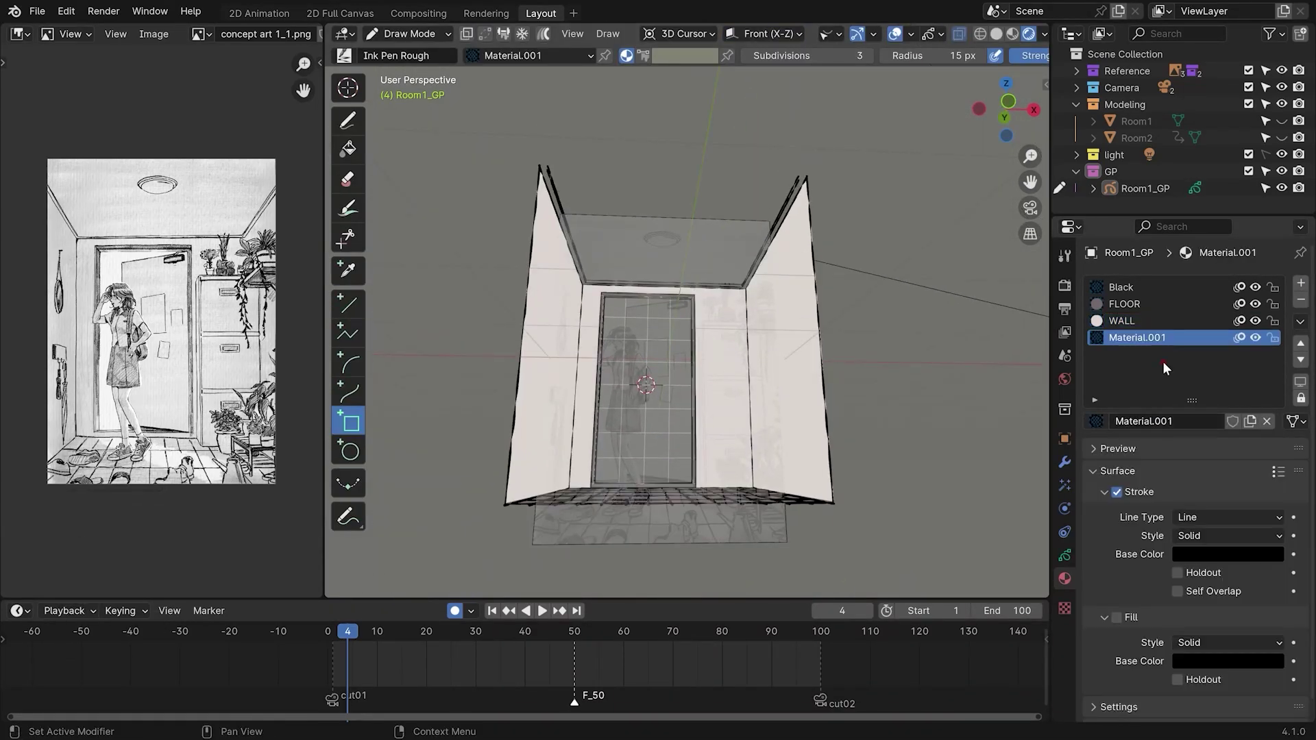
{"action": "left_click", "coordinate": [1117, 492]}
{"action": "left_click", "coordinate": [1116, 618]}
{"action": "double_click", "coordinate": [1134, 338]}
{"action": "type", "text": "CEILING"}
{"action": "key", "text": "Return"}
{"action": "left_click", "coordinate": [1227, 661]}
Snap the 3D cursor to the ceiling strokes and set the drawing plane to Top (X-Y)
{"action": "key", "text": "Tab"}
{"action": "key", "text": "shift+s"}
{"action": "key", "text": "Tab"}
{"action": "left_click", "coordinate": [763, 34]}
{"action": "left_click", "coordinate": [761, 131]}
Draw a CEILING-filled rectangle covering the whole ceiling outline
{"action": "key", "text": "Tab"}
{"action": "key", "text": "Tab"}
{"action": "key", "text": "grave"}
{"action": "mouse_move", "coordinate": [560, 187]}
{"action": "left_mouse_down"}
{"action": "mouse_move", "coordinate": [711, 345]}
{"action": "mouse_move", "coordinate": [775, 470]}
{"action": "left_mouse_up"}
{"action": "key", "text": "Return"}
{"action": "middle_click_drag", "start_coordinate": [776, 470], "coordinate": [770, 302]}
Add a material slot with a copy of an existing fill material, name it FRAME and give it a muted beige-grey base color
{"action": "left_click", "coordinate": [1301, 283]}
{"action": "left_click", "coordinate": [1096, 422]}
{"action": "left_click", "coordinate": [1250, 422]}
{"action": "double_click", "coordinate": [1174, 355]}
{"action": "type", "text": "FRAME"}
{"action": "key", "text": "Return"}
{"action": "left_click", "coordinate": [1226, 661]}
{"action": "left_click_drag", "start_coordinate": [1269, 425], "coordinate": [1269, 441]}
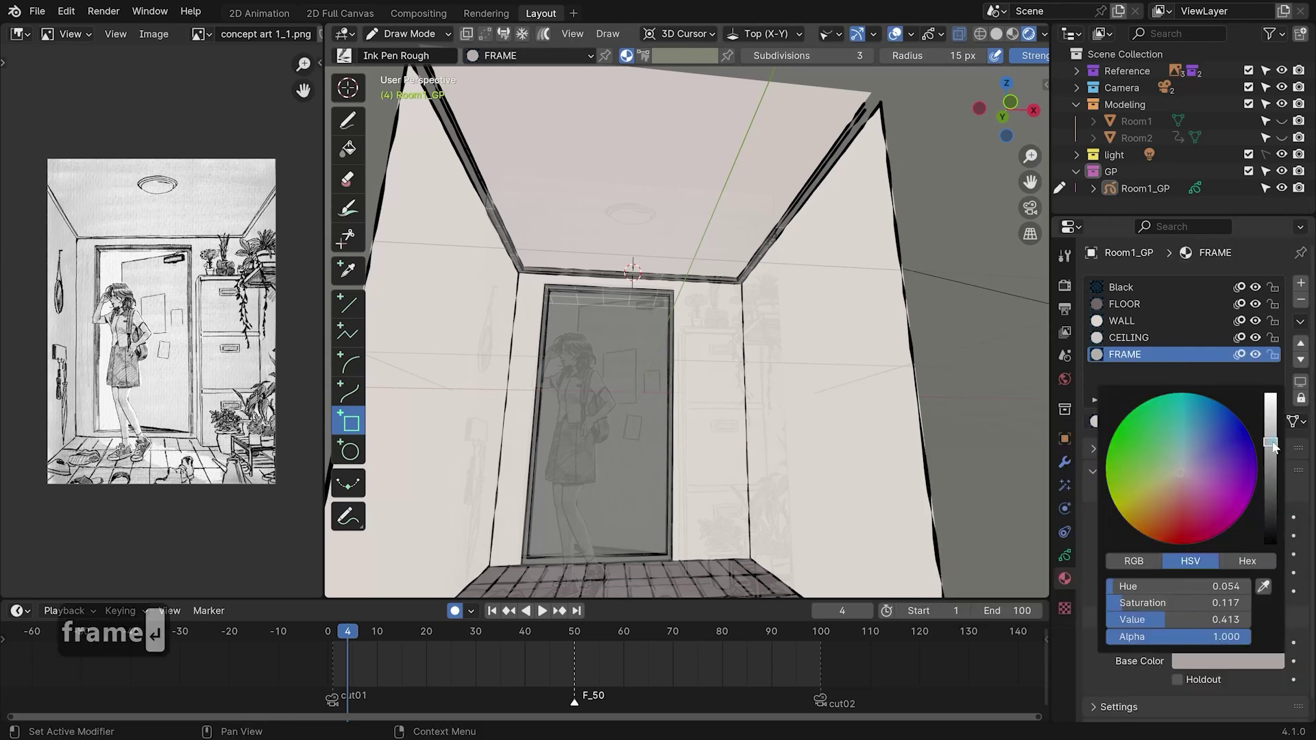
Draw FRAME-filled rectangles along the molding at the edges of the ceiling
{"action": "key", "text": "grave"}
{"action": "scroll", "coordinate": [779, 362], "scroll_direction": "up", "scroll_amount": 2}
{"action": "left_click_drag", "start_coordinate": [783, 116], "coordinate": [775, 508]}
{"action": "key", "text": "Return"}
{"action": "mouse_move", "coordinate": [474, 508]}
{"action": "left_mouse_down"}
{"action": "mouse_move", "coordinate": [483, 116]}
{"action": "mouse_move", "coordinate": [783, 125]}
{"action": "left_mouse_up"}
{"action": "key", "text": "Return"}
{"action": "key", "text": "Return"}
{"action": "middle_click_drag", "start_coordinate": [783, 302], "coordinate": [792, 140]}
Snap the 3D cursor to the right wall's top molding stroke and set the drawing plane to Side (Y-Z)
{"action": "key", "text": "Tab"}
{"action": "left_click", "coordinate": [801, 142]}
{"action": "key", "text": "Tab"}
{"action": "middle_click_drag", "start_coordinate": [696, 206], "coordinate": [806, 373]}
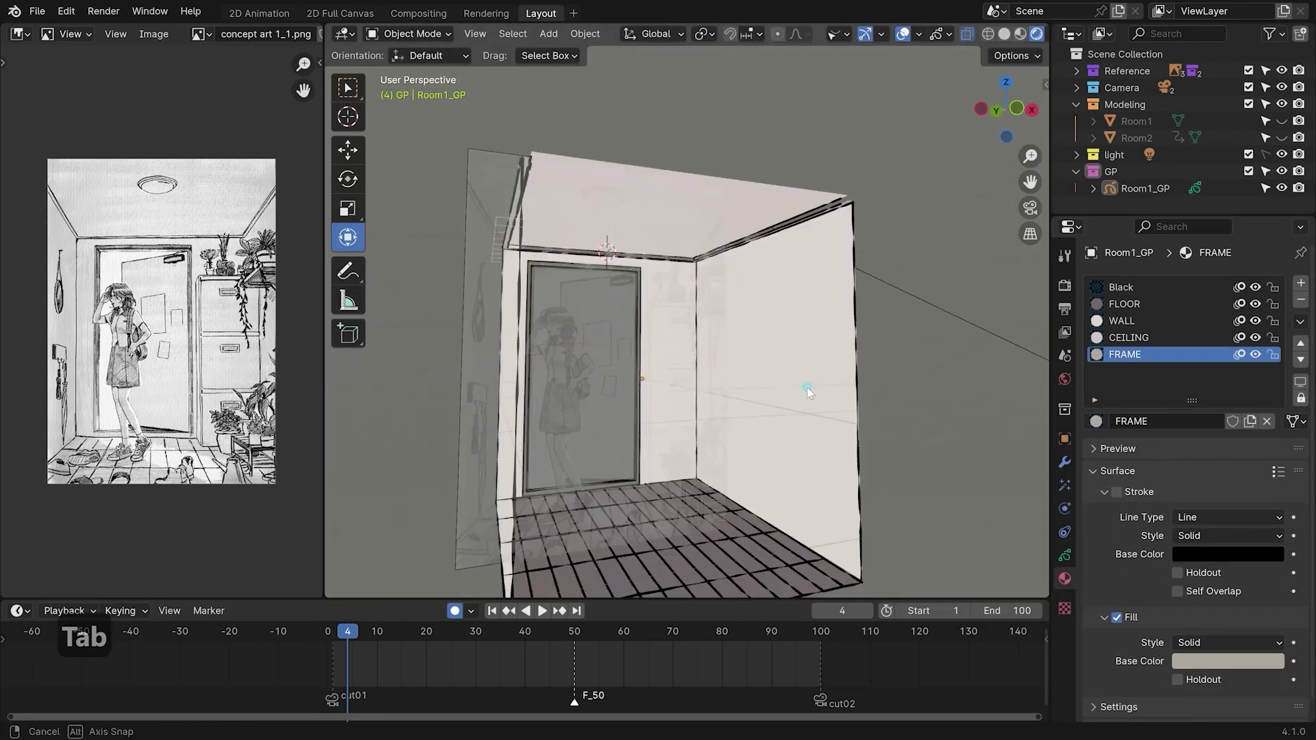
{"action": "key", "text": "Tab"}
{"action": "key", "text": "shift+s"}
{"action": "key", "text": "ctrl+Tab"}
{"action": "left_click", "coordinate": [764, 33]}
{"action": "left_click", "coordinate": [759, 119]}
In right view, draw a thin FRAME-filled rectangle along the top molding of the side wall
{"action": "key", "text": "grave"}
{"action": "left_click_drag", "start_coordinate": [440, 182], "coordinate": [934, 188]}
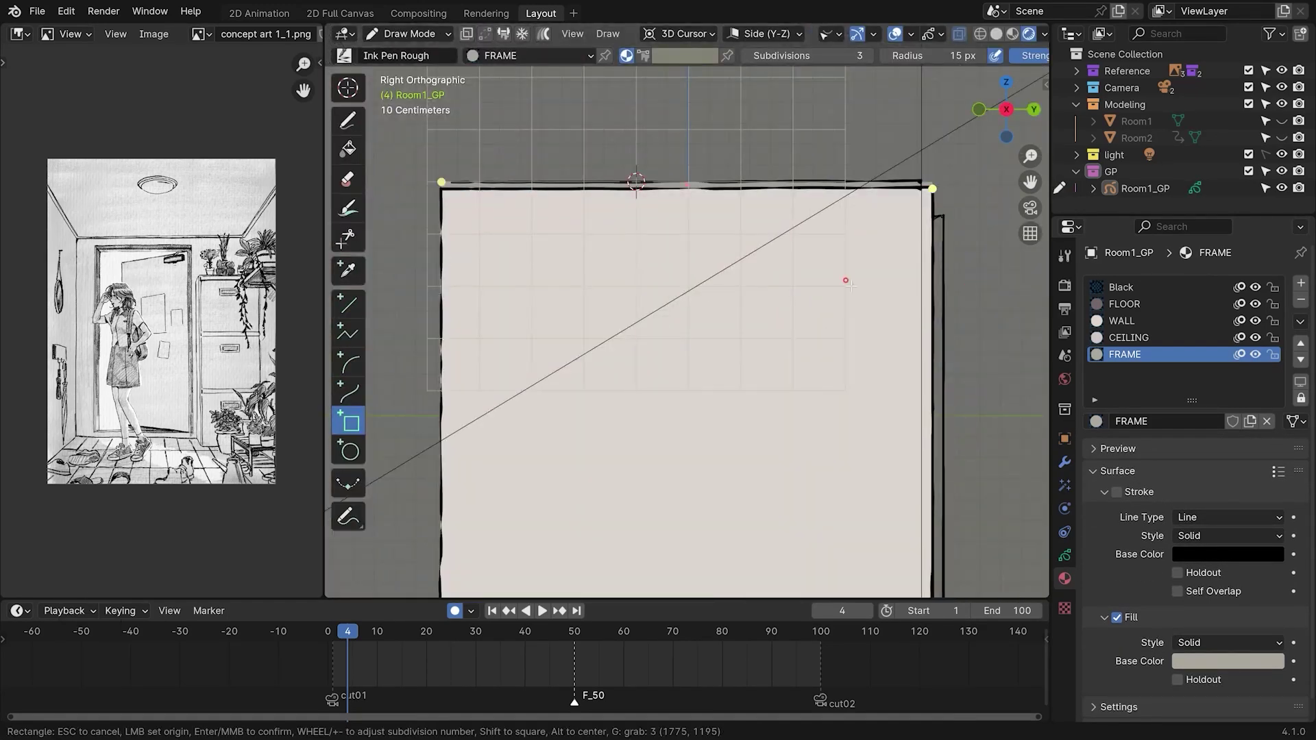
{"action": "key", "text": "Return"}
{"action": "middle_click_drag", "start_coordinate": [631, 277], "coordinate": [825, 273]}
Duplicate the side wall's molding strip in Edit Mode and move the copy to the opposite wall
{"action": "key", "text": "ctrl+Tab"}
{"action": "left_click", "coordinate": [957, 273]}
{"action": "key", "text": "shift+d"}
{"action": "left_click_drag", "start_coordinate": [866, 228], "coordinate": [615, 229]}
{"action": "mouse_move", "coordinate": [615, 229]}
{"action": "middle_mouse_down"}
{"action": "mouse_move", "coordinate": [621, 334]}
{"action": "mouse_move", "coordinate": [646, 332]}
{"action": "middle_mouse_up"}
{"action": "key", "text": "Tab"}
{"action": "key", "text": "Tab"}
Duplicate the molding strip again, rotate the copy 90° about Z and shift it toward the back wall
{"action": "key", "text": "shift+d"}
{"action": "key", "text": "r"}
{"action": "key", "text": "z"}
{"action": "key", "text": "9"}
{"action": "key", "text": "0"}
{"action": "key", "text": "Return"}
{"action": "left_click_drag", "start_coordinate": [623, 227], "coordinate": [743, 230]}
{"action": "middle_click_drag", "start_coordinate": [743, 231], "coordinate": [891, 288]}
Fit the back wall's molding strip between the side walls, shifting it slightly and scaling it 1.017 along X
{"action": "left_click_drag", "start_coordinate": [615, 208], "coordinate": [431, 273]}
{"action": "key", "text": "grave"}
{"action": "middle_click_drag", "start_coordinate": [763, 329], "coordinate": [700, 336], "text": "shift"}
{"action": "left_click_drag", "start_coordinate": [692, 194], "coordinate": [689, 194]}
{"action": "left_click_drag", "start_coordinate": [692, 194], "coordinate": [693, 194]}
{"action": "mouse_move", "coordinate": [669, 312]}
{"action": "middle_mouse_down"}
{"action": "mouse_move", "coordinate": [673, 262]}
{"action": "mouse_move", "coordinate": [744, 370]}
{"action": "middle_mouse_up"}
{"action": "left_click_drag", "start_coordinate": [541, 179], "coordinate": [558, 179]}
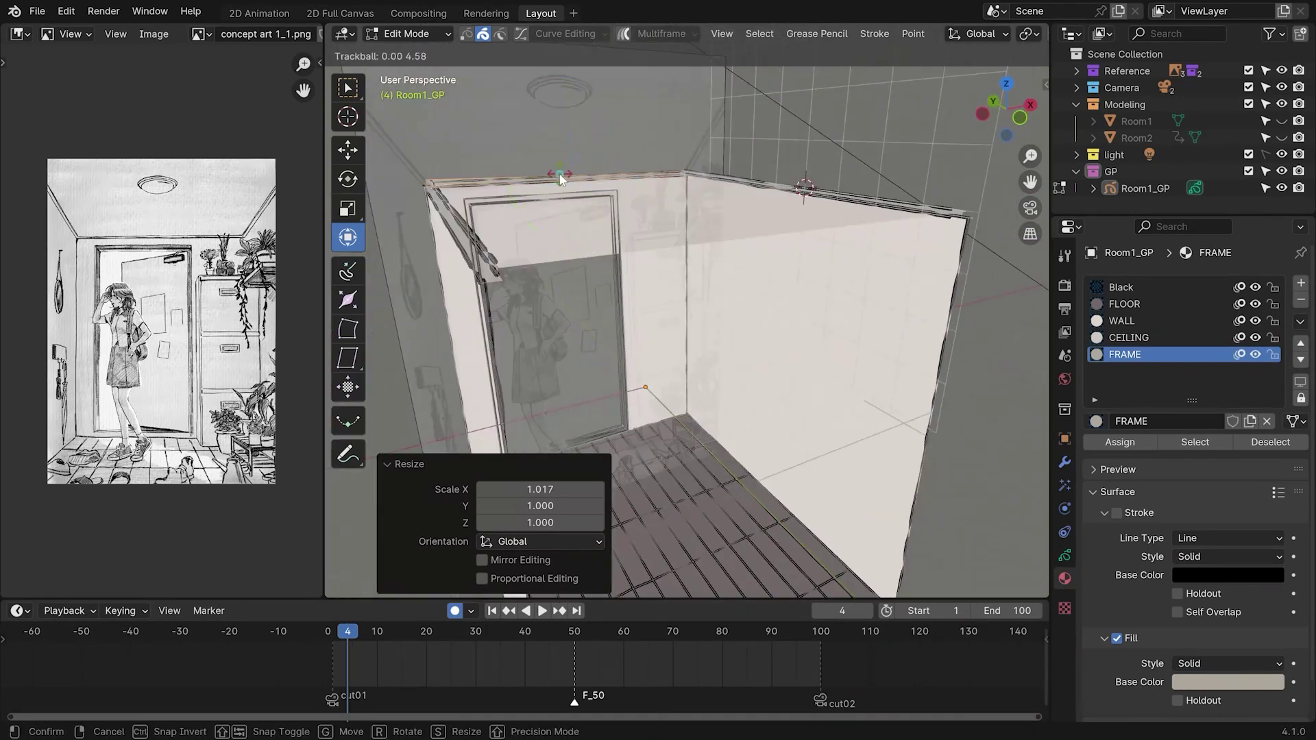
{"action": "key", "text": "ctrl+z"}
Snap the 3D cursor to the back wall's stroke and set the drawing plane to Front (X-Z)
{"action": "key", "text": "grave"}
{"action": "key", "text": "Tab"}
{"action": "middle_click_drag", "start_coordinate": [670, 344], "coordinate": [644, 285]}
{"action": "key", "text": "Tab"}
{"action": "key", "text": "shift+s"}
{"action": "key", "text": "Tab"}
{"action": "middle_click_drag", "start_coordinate": [740, 294], "coordinate": [725, 337]}
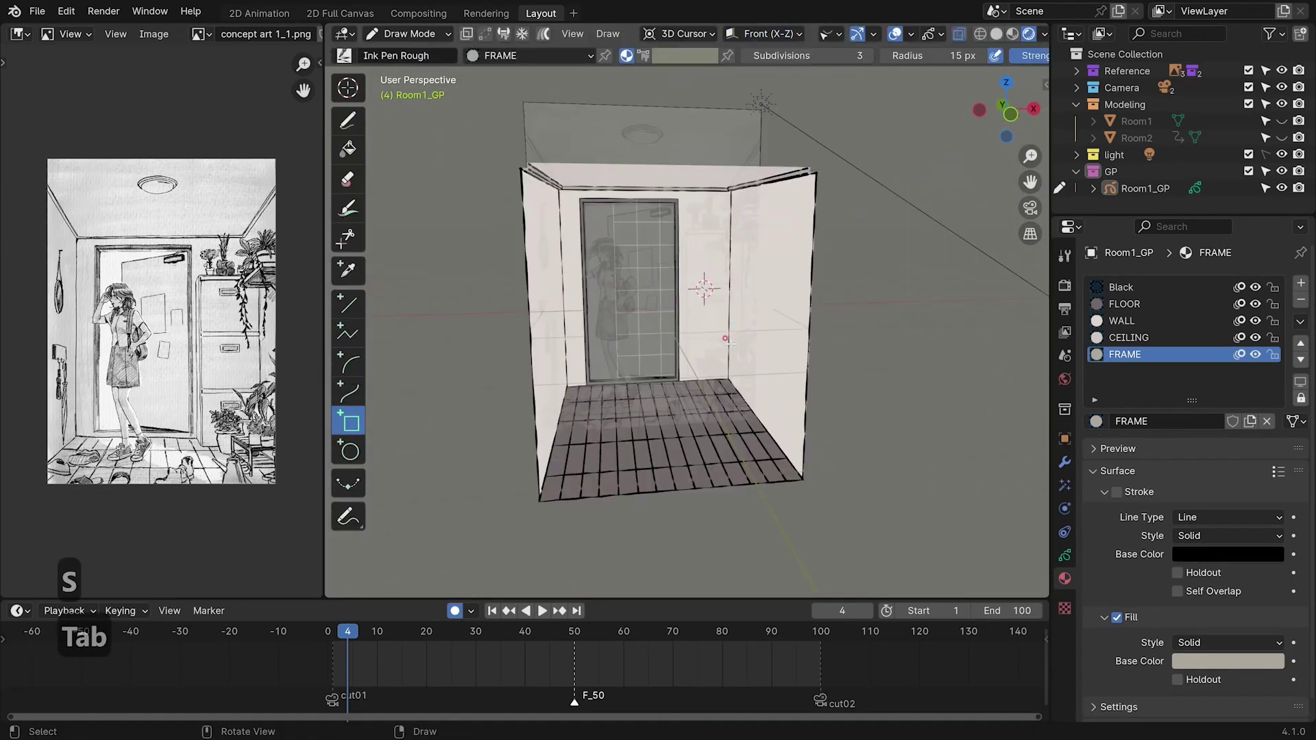
In front view, draw thin FRAME-filled rectangles along the back wall's top edge and down its right corner
{"action": "key", "text": "grave"}
{"action": "left_click_drag", "start_coordinate": [509, 129], "coordinate": [724, 138]}
{"action": "key", "text": "Return"}
{"action": "left_click_drag", "start_coordinate": [718, 138], "coordinate": [725, 551]}
{"action": "key", "text": "Return"}
Duplicate the back wall's frame strips in Edit Mode, moving one copy along Z and another to the opposite corner
{"action": "key", "text": "Tab"}
{"action": "key", "text": "shift+d"}
{"action": "key", "text": "g"}
{"action": "key", "text": "z"}
{"action": "left_click", "coordinate": [700, 602]}
{"action": "key", "text": "shift+d"}
{"action": "left_click_drag", "start_coordinate": [816, 341], "coordinate": [603, 339]}
{"action": "key", "text": "Tab"}
{"action": "middle_click_drag", "start_coordinate": [603, 341], "coordinate": [729, 470]}
Make ROOM_LINE the active layer with the Black material and switch to the Draw tool
{"action": "left_click", "coordinate": [1065, 555]}
{"action": "left_click", "coordinate": [1143, 340]}
{"action": "scroll", "coordinate": [797, 439], "scroll_direction": "up", "scroll_amount": 2}
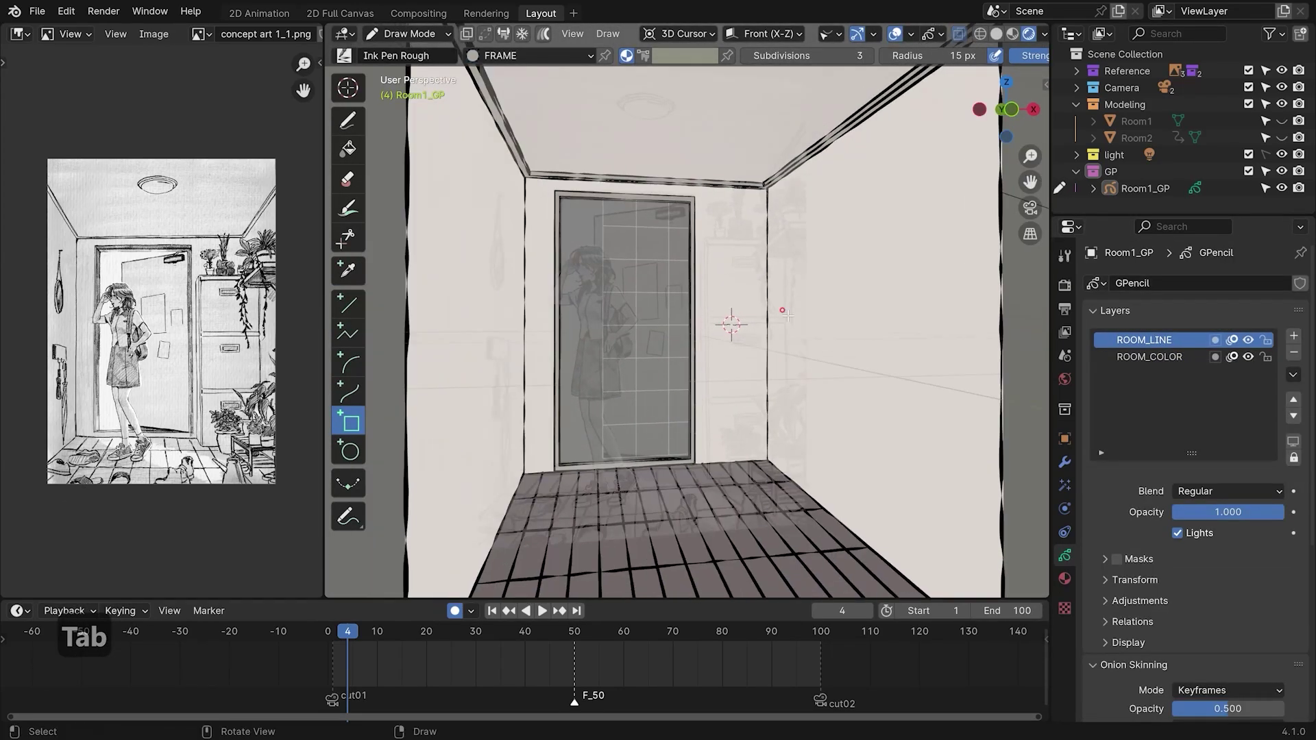
{"action": "key", "text": "u"}
{"action": "left_click", "coordinate": [734, 241]}
{"action": "key", "text": "grave"}
{"action": "scroll", "coordinate": [734, 240], "scroll_direction": "up", "scroll_amount": 4}
{"action": "left_click_drag", "start_coordinate": [835, 149], "coordinate": [851, 164]}
{"action": "left_click", "coordinate": [347, 121]}
{"action": "left_click_drag", "start_coordinate": [842, 214], "coordinate": [837, 228]}
{"action": "mouse_move", "coordinate": [841, 230]}
{"action": "middle_mouse_down", "text": "ctrl"}
{"action": "mouse_move", "coordinate": [675, 320]}
{"action": "mouse_move", "coordinate": [696, 179]}
{"action": "middle_mouse_up", "text": "ctrl"}
{"action": "key", "text": "ctrl+z"}
{"action": "key", "text": "ctrl+z"}
Set the brush radius to 38 px and draw short detail strokes on the room's walls
{"action": "left_click_drag", "start_coordinate": [708, 240], "coordinate": [708, 298]}
{"action": "key", "text": "f"}
{"action": "key", "text": "f"}
{"action": "left_click_drag", "start_coordinate": [385, 544], "coordinate": [389, 557]}
{"action": "middle_click_drag", "start_coordinate": [766, 453], "coordinate": [779, 506], "text": "ctrl"}
Snap the 3D cursor to a floor stroke and set the drawing plane to Top (X-Y)
{"action": "key", "text": "Tab"}
{"action": "key", "text": "shift+s"}
{"action": "left_click", "coordinate": [777, 688]}
{"action": "key", "text": "Tab"}
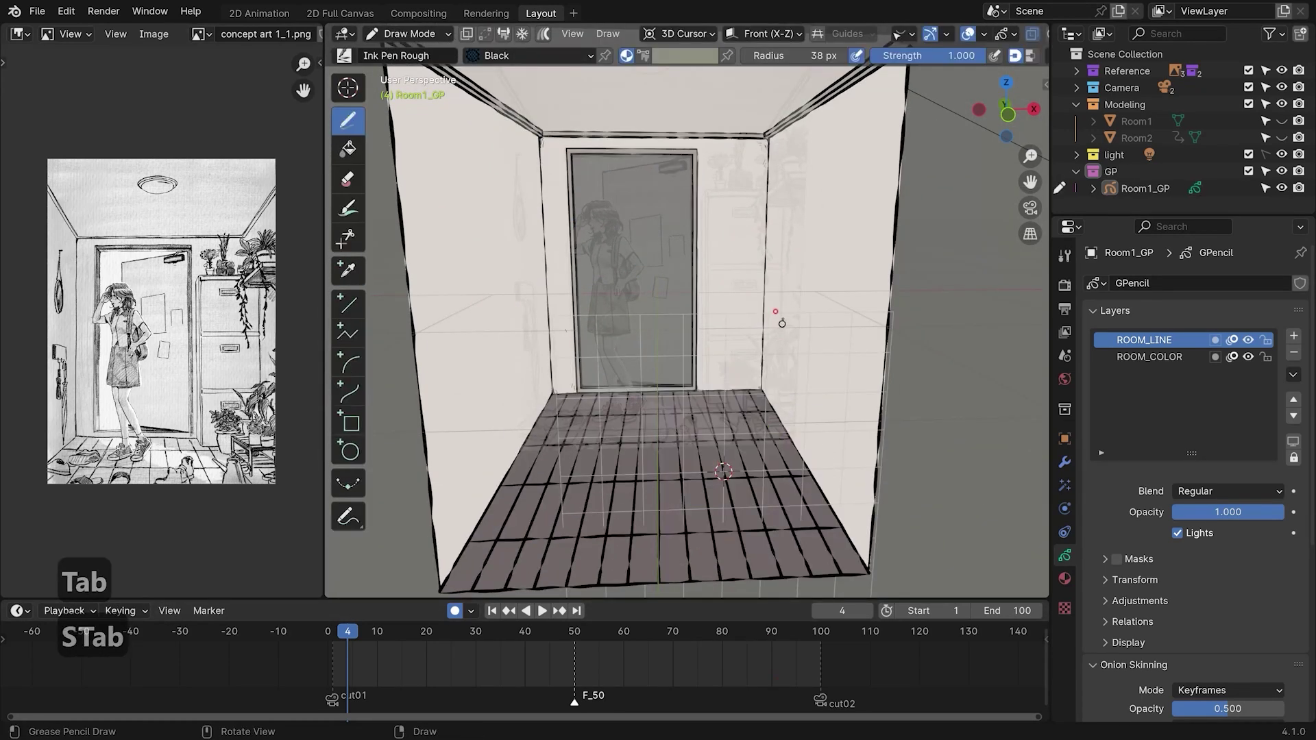
{"action": "left_click", "coordinate": [761, 35]}
{"action": "left_click", "coordinate": [755, 137]}
Draw short scratch strokes on the floor planks, check them through the camera and undo the last two strokes
{"action": "mouse_move", "coordinate": [744, 494]}
{"action": "middle_mouse_down", "text": "shift"}
{"action": "mouse_move", "coordinate": [726, 360]}
{"action": "mouse_move", "coordinate": [730, 419]}
{"action": "middle_mouse_up", "text": "shift"}
{"action": "scroll", "coordinate": [719, 362], "scroll_direction": "up", "scroll_amount": 1}
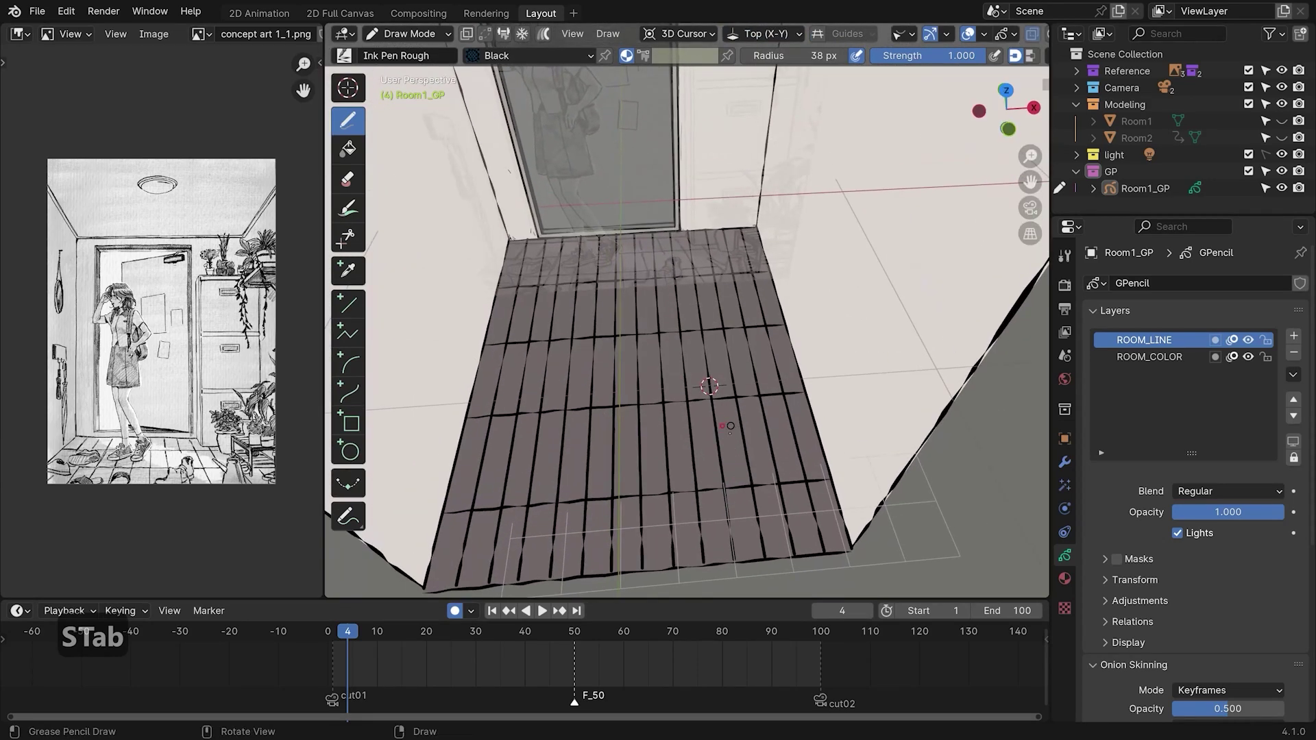
{"action": "left_click_drag", "start_coordinate": [733, 445], "coordinate": [739, 433]}
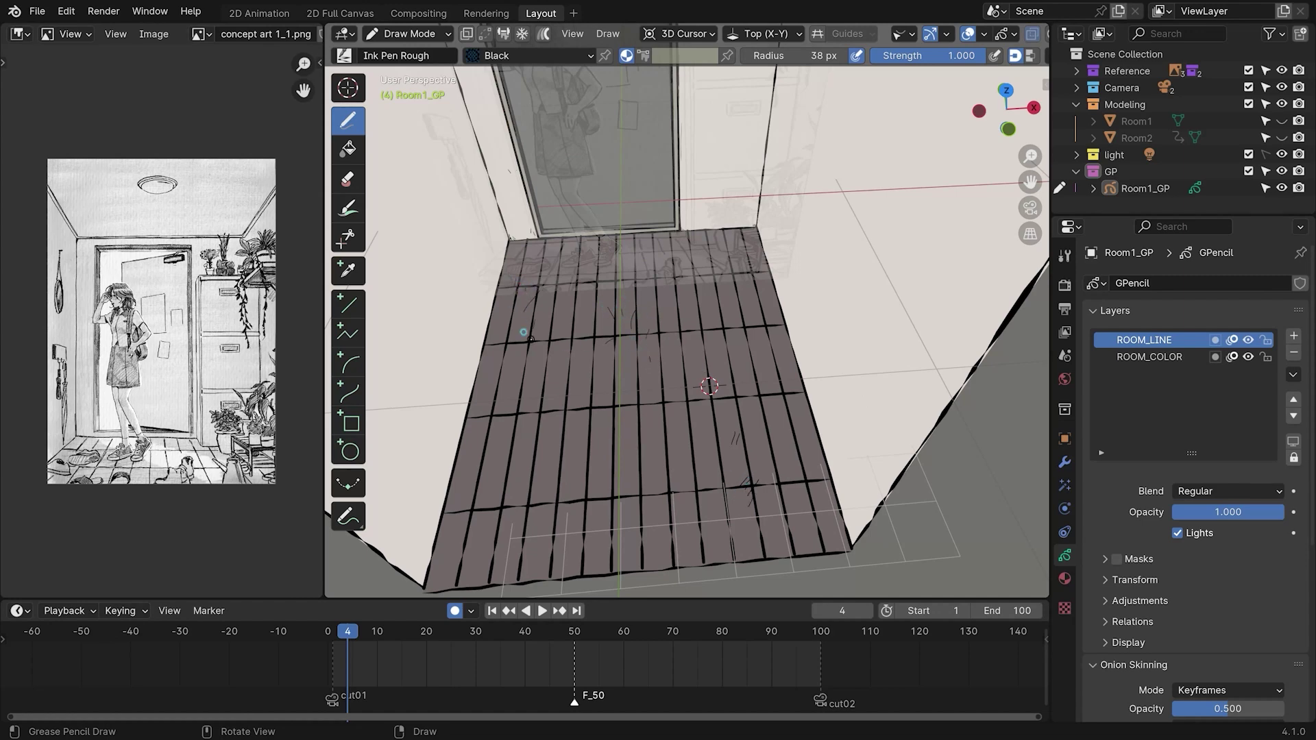
{"action": "key", "text": "KP_0"}
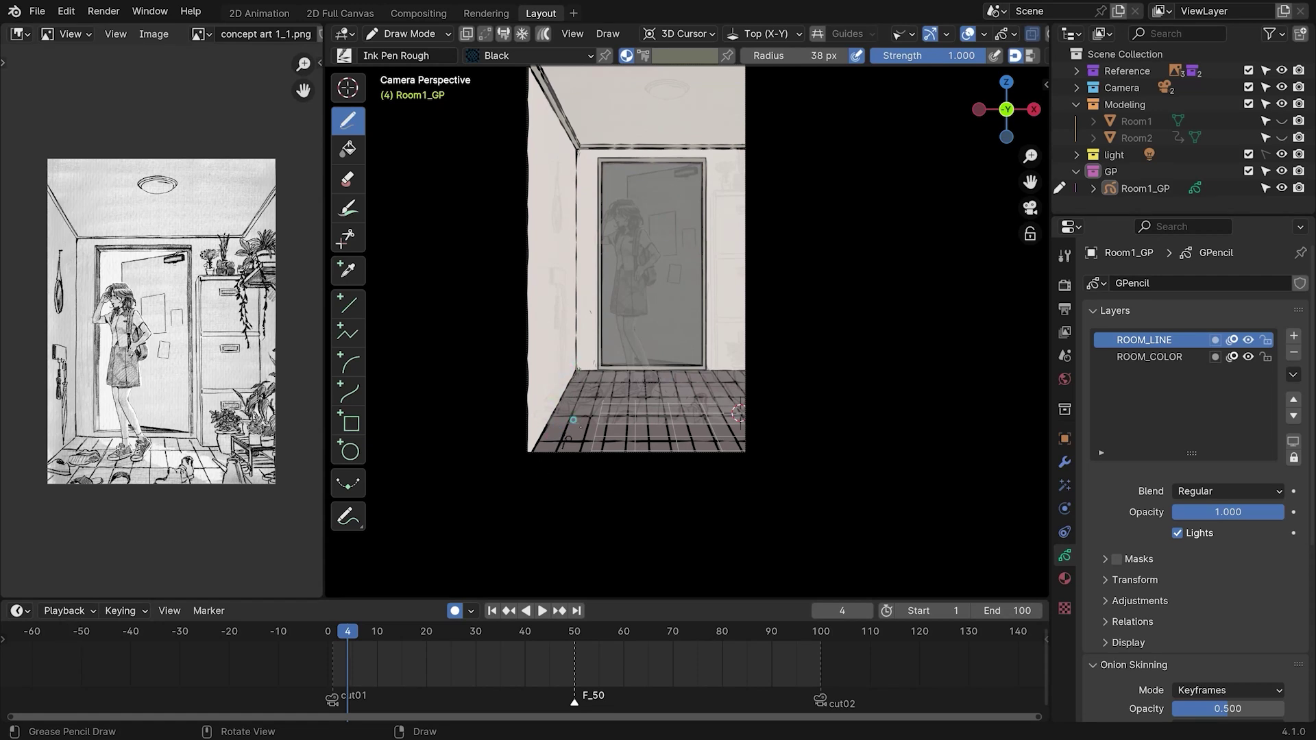
{"action": "key", "text": "ctrl+z"}
{"action": "key", "text": "ctrl+z"}
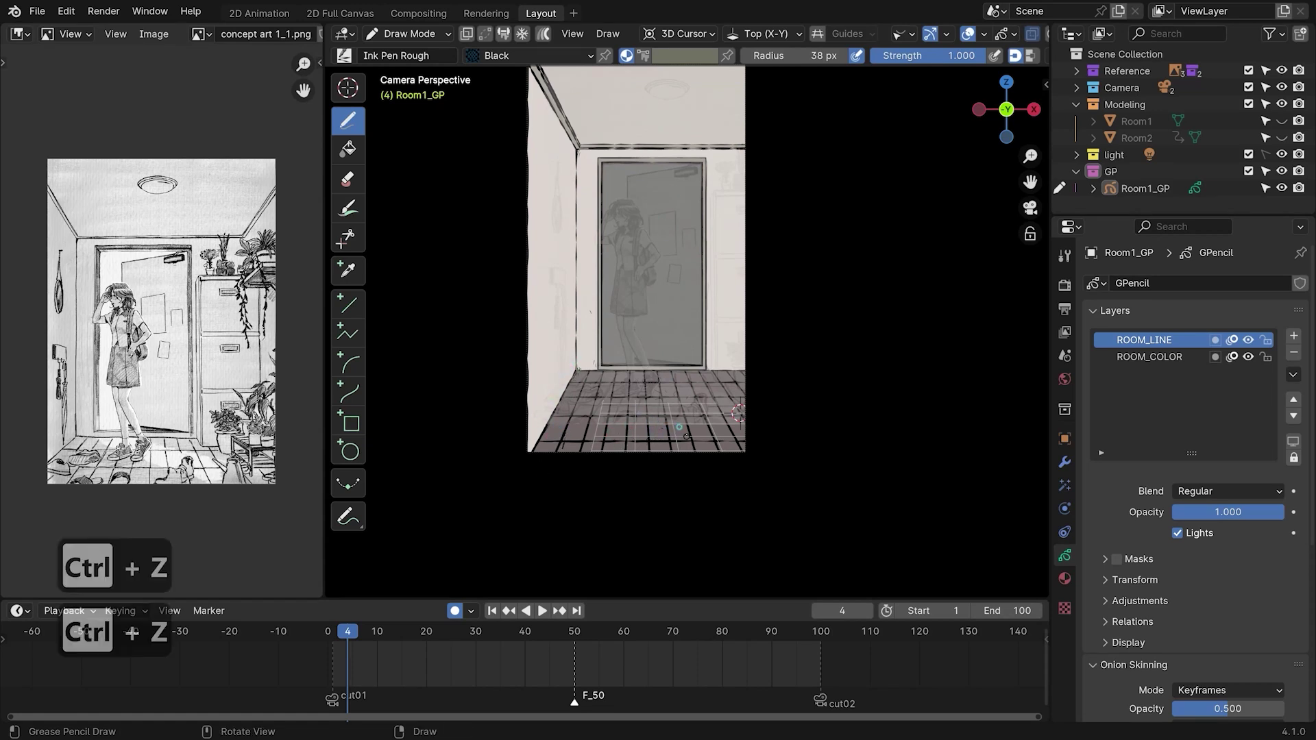
Snap the 3D cursor to the stroke at the door's right edge and set the drawing plane to Front (X-Z)
{"action": "middle_click_drag", "start_coordinate": [718, 373], "coordinate": [739, 383]}
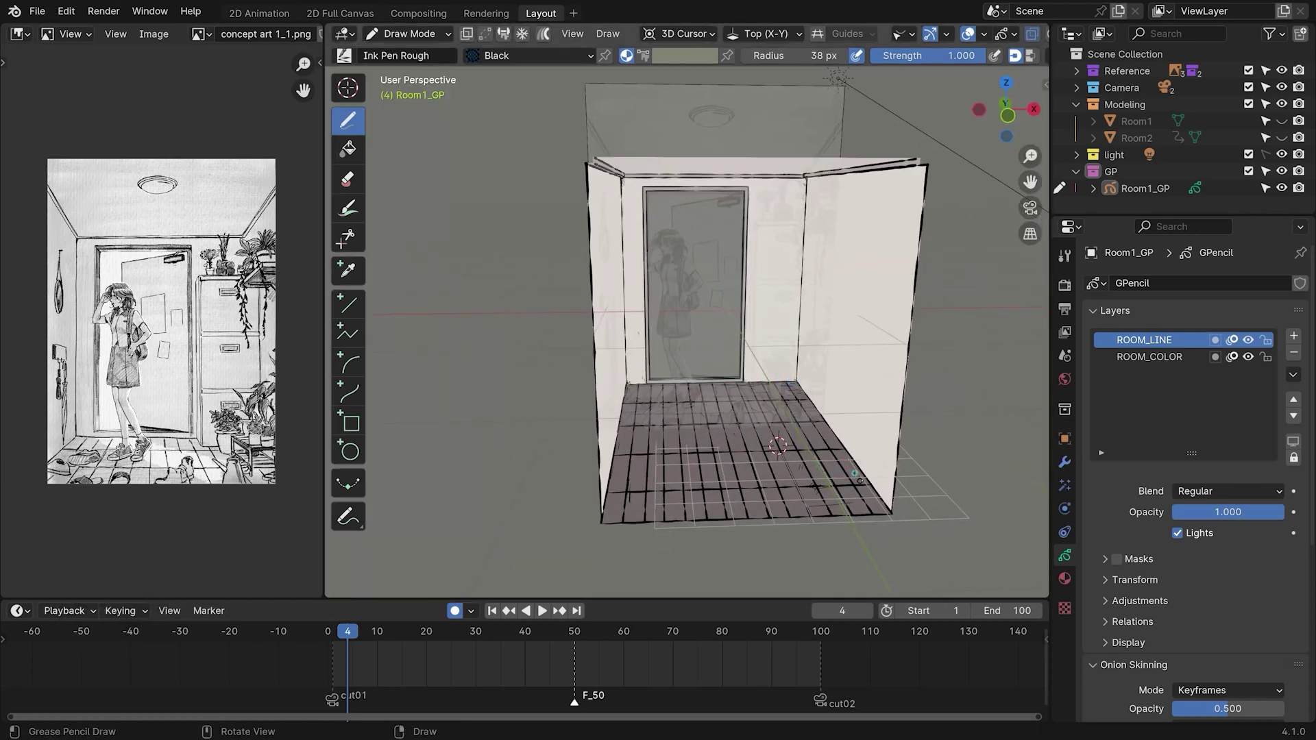
{"action": "middle_click_drag", "start_coordinate": [763, 488], "coordinate": [736, 365]}
{"action": "key", "text": "grave"}
{"action": "left_click", "coordinate": [741, 129]}
{"action": "key", "text": "grave"}
{"action": "left_click", "coordinate": [640, 178]}
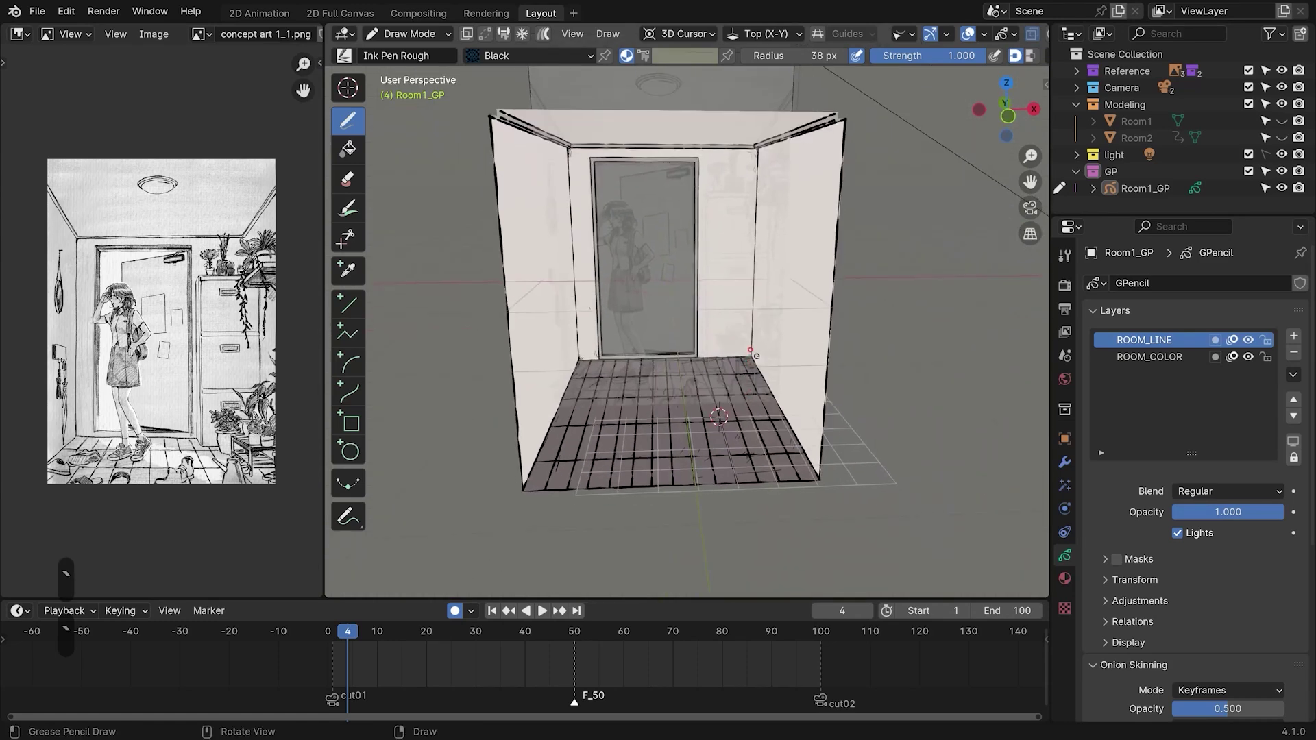
{"action": "left_click", "coordinate": [1265, 340]}
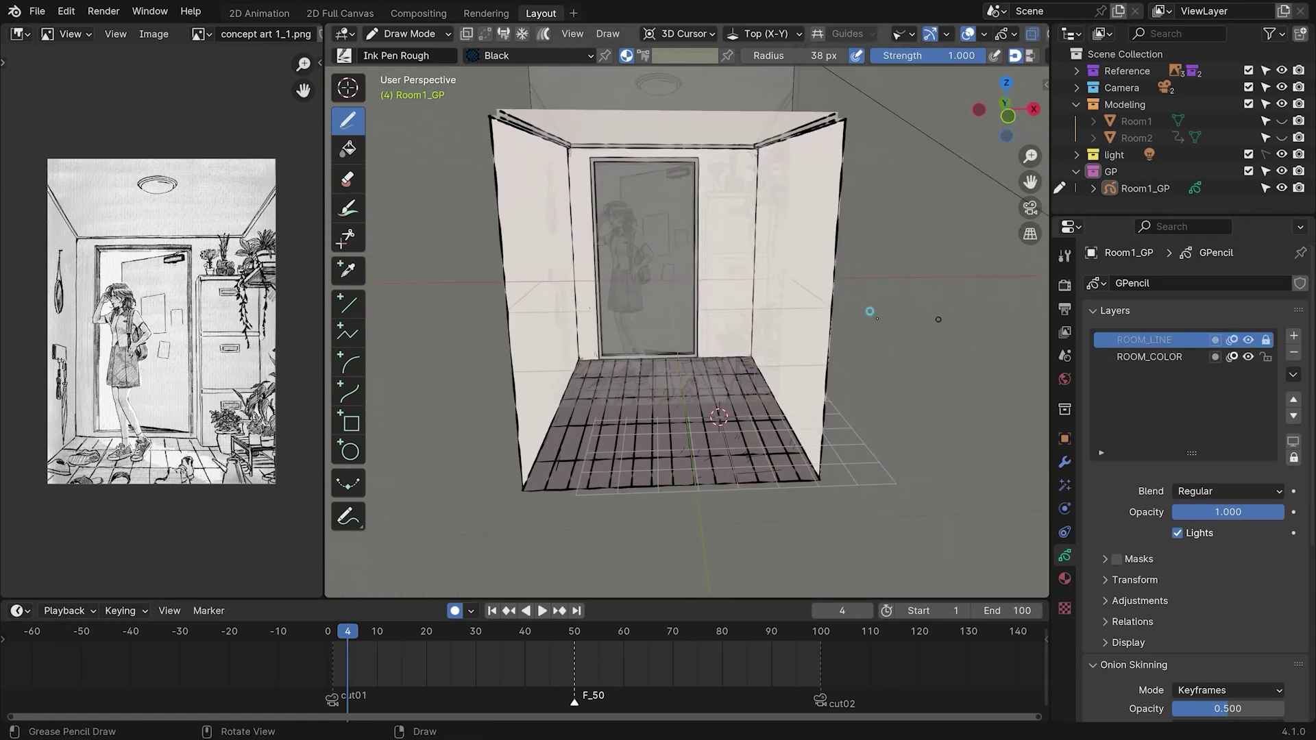
{"action": "key", "text": "Tab"}
{"action": "left_click", "coordinate": [698, 265]}
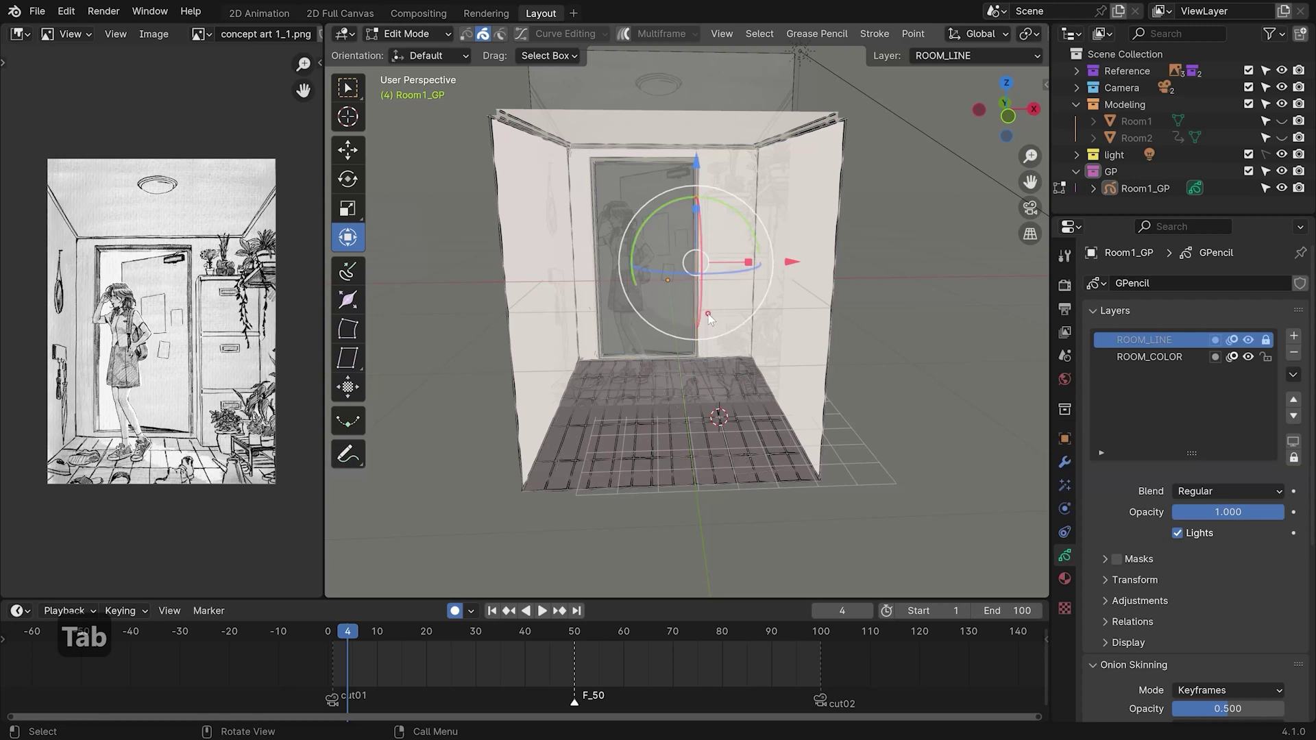
{"action": "key", "text": "shift+s"}
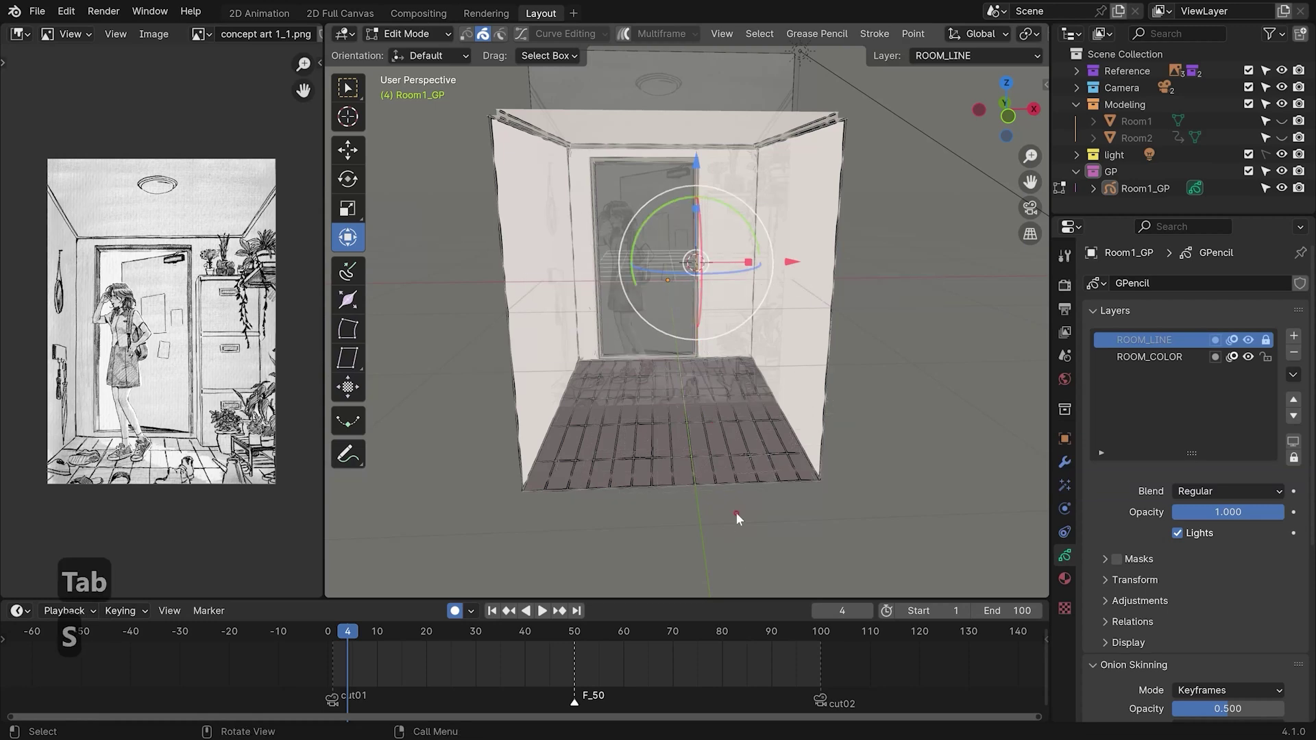
{"action": "key", "text": "Tab"}
{"action": "left_click", "coordinate": [766, 33]}
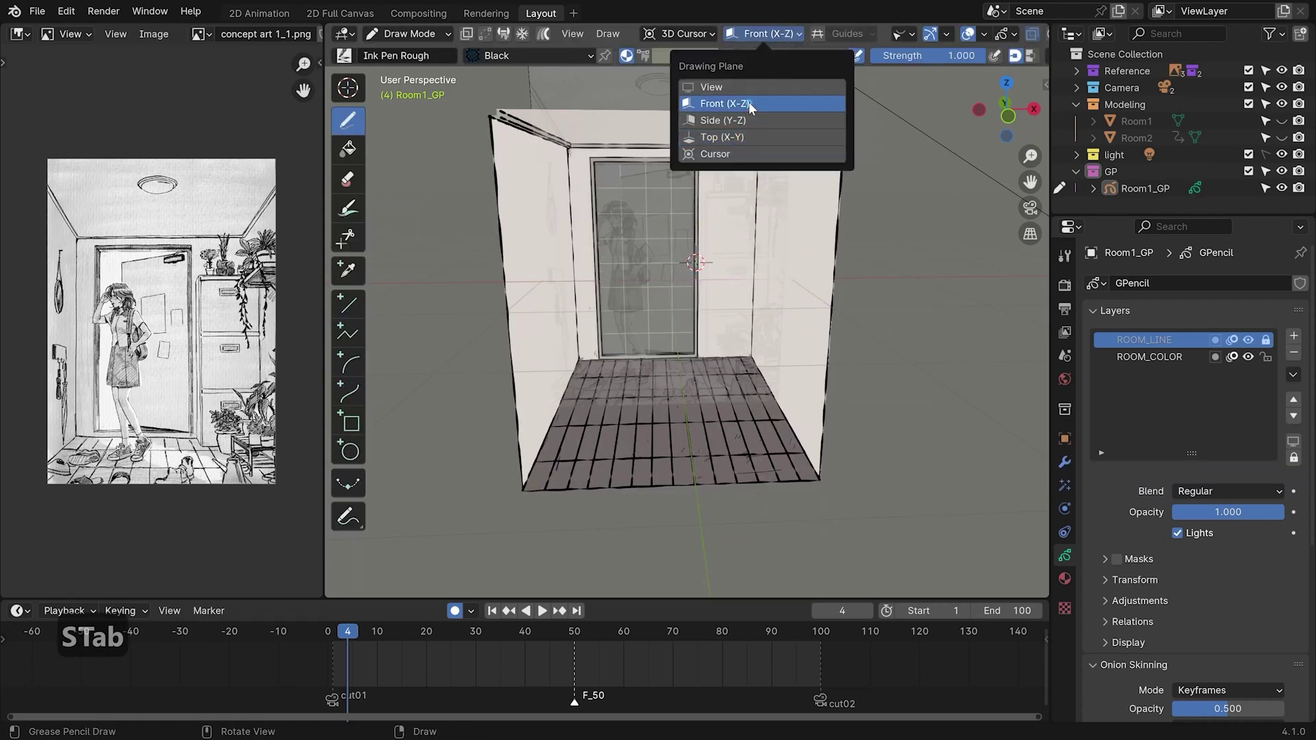
{"action": "left_click", "coordinate": [743, 103]}
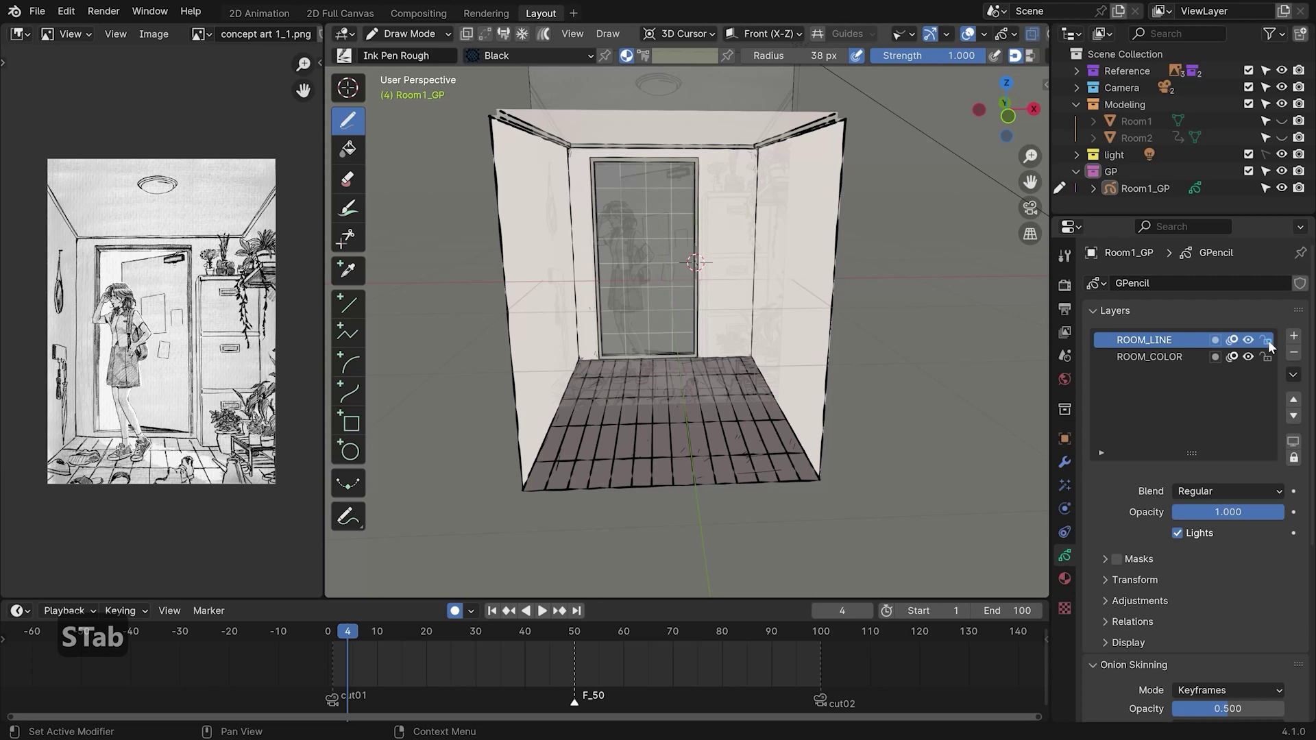
Lock the ROOM_LINE and ROOM_COLOR layers and add a new layer named DOOR
{"action": "left_click_drag", "start_coordinate": [1266, 342], "coordinate": [1267, 357]}
{"action": "left_click", "coordinate": [1293, 336]}
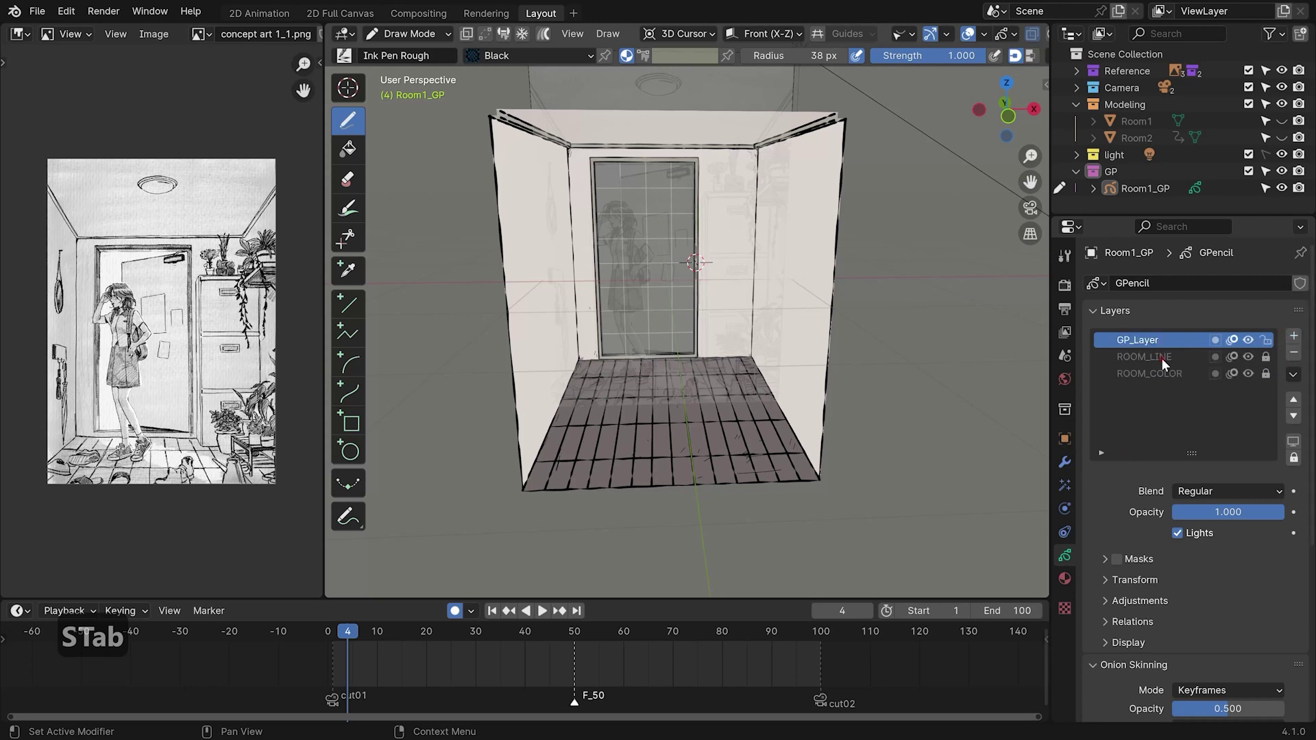
{"action": "scroll", "coordinate": [1141, 305], "scroll_direction": "down", "scroll_amount": 1}
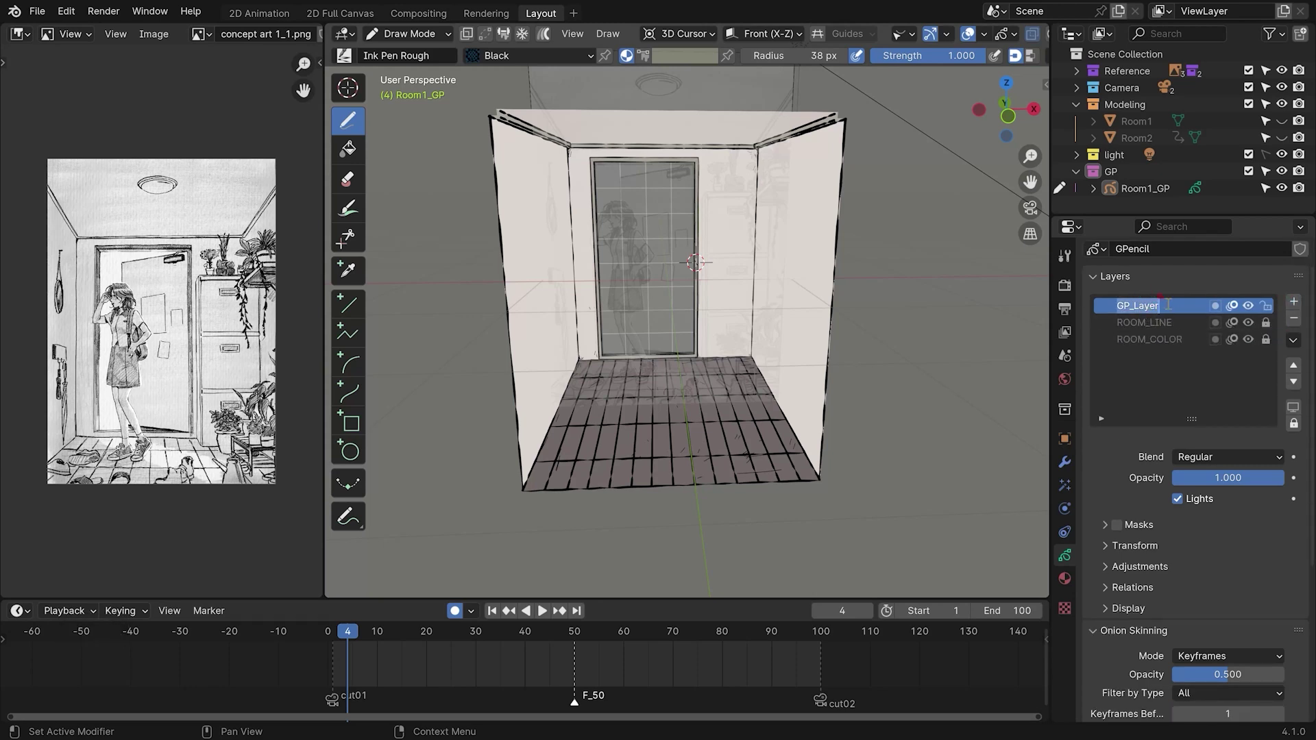
{"action": "type", "text": "DOOR"}
{"action": "key", "text": "Return"}
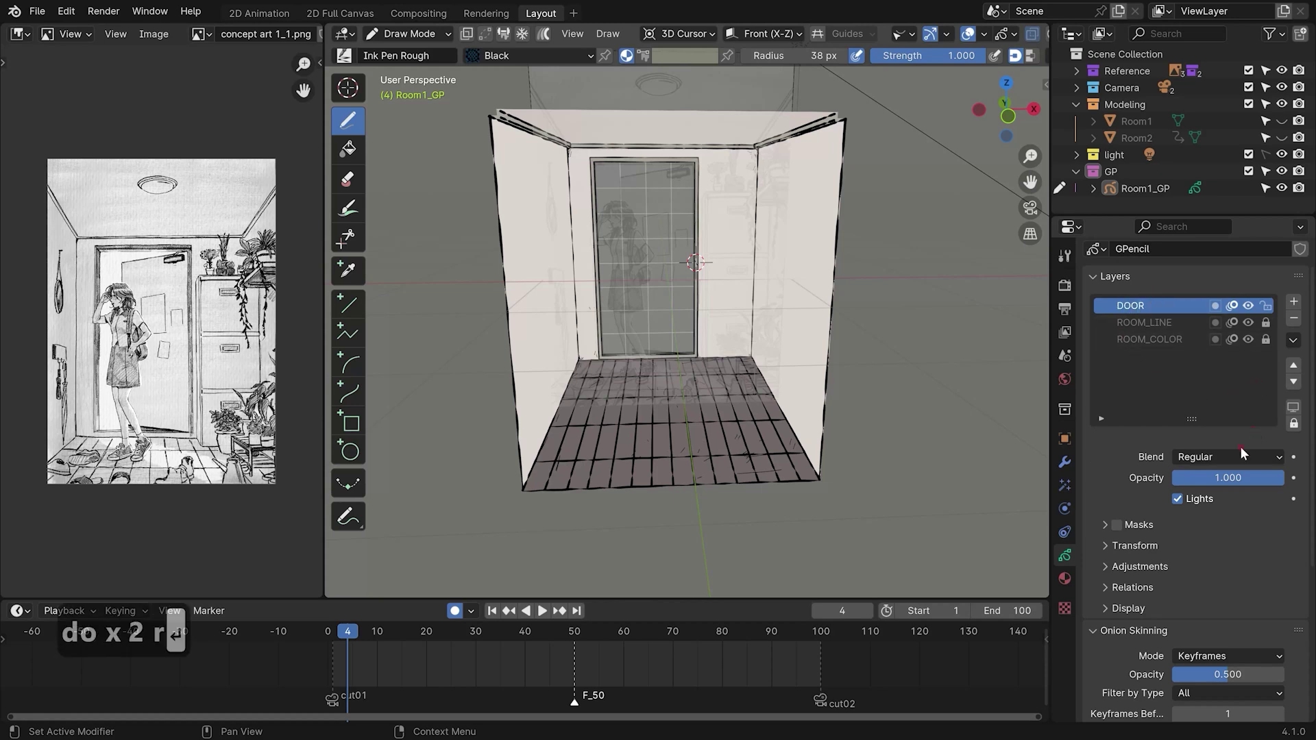
Add a material slot based on the FRAME material and name the new material DOOR
{"action": "left_click", "coordinate": [1065, 578]}
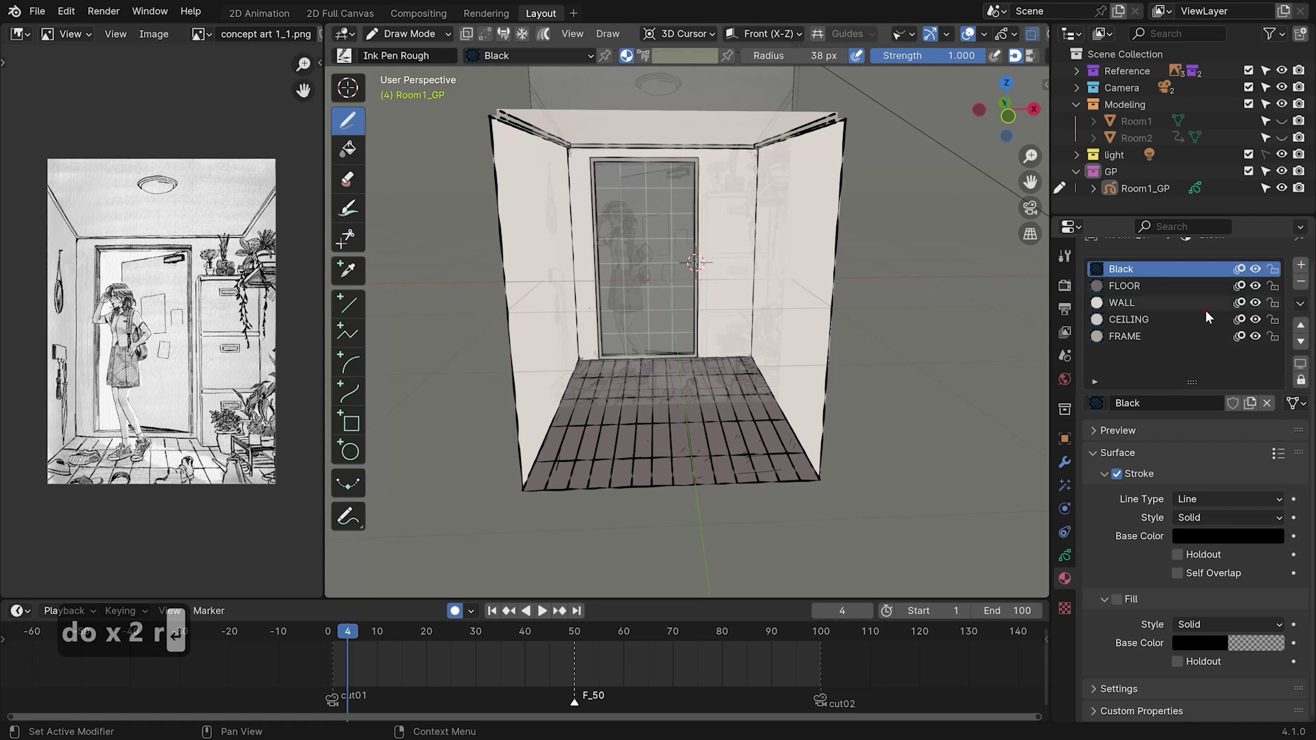
{"action": "left_click", "coordinate": [1124, 336]}
{"action": "left_click", "coordinate": [1300, 264]}
{"action": "left_click", "coordinate": [1095, 421]}
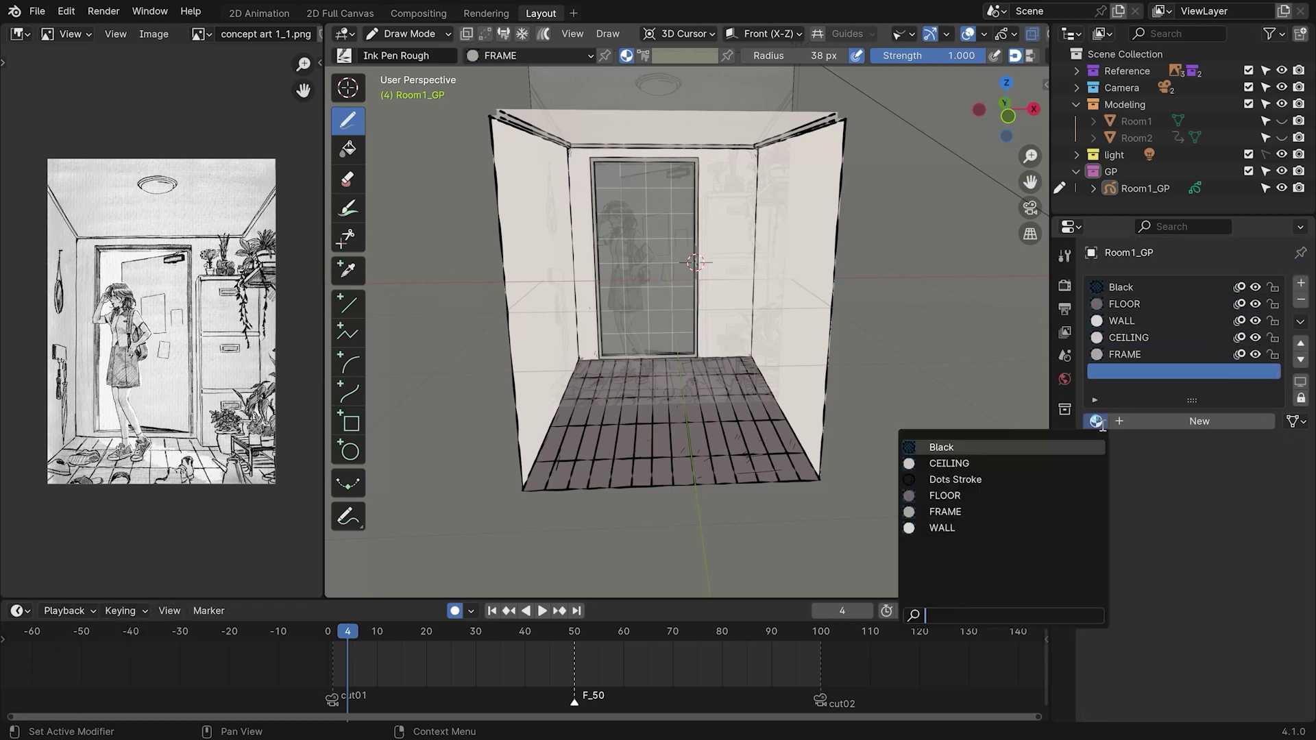
{"action": "left_click", "coordinate": [973, 511]}
{"action": "double_click", "coordinate": [1158, 370]}
{"action": "type", "text": "DOOR"}
{"action": "key", "text": "Return"}
In Edit Mode, unlock ROOM_LINE, select the door frame's side stroke and snap the 3D cursor to it
{"action": "left_click_drag", "start_coordinate": [983, 364], "coordinate": [686, 360], "text": "alt"}
{"action": "left_click_drag", "start_coordinate": [685, 360], "coordinate": [713, 315], "text": "ctrl+alt"}
{"action": "key", "text": "Tab"}
{"action": "key", "text": "y"}
{"action": "left_click", "coordinate": [830, 347]}
{"action": "key", "text": "y"}
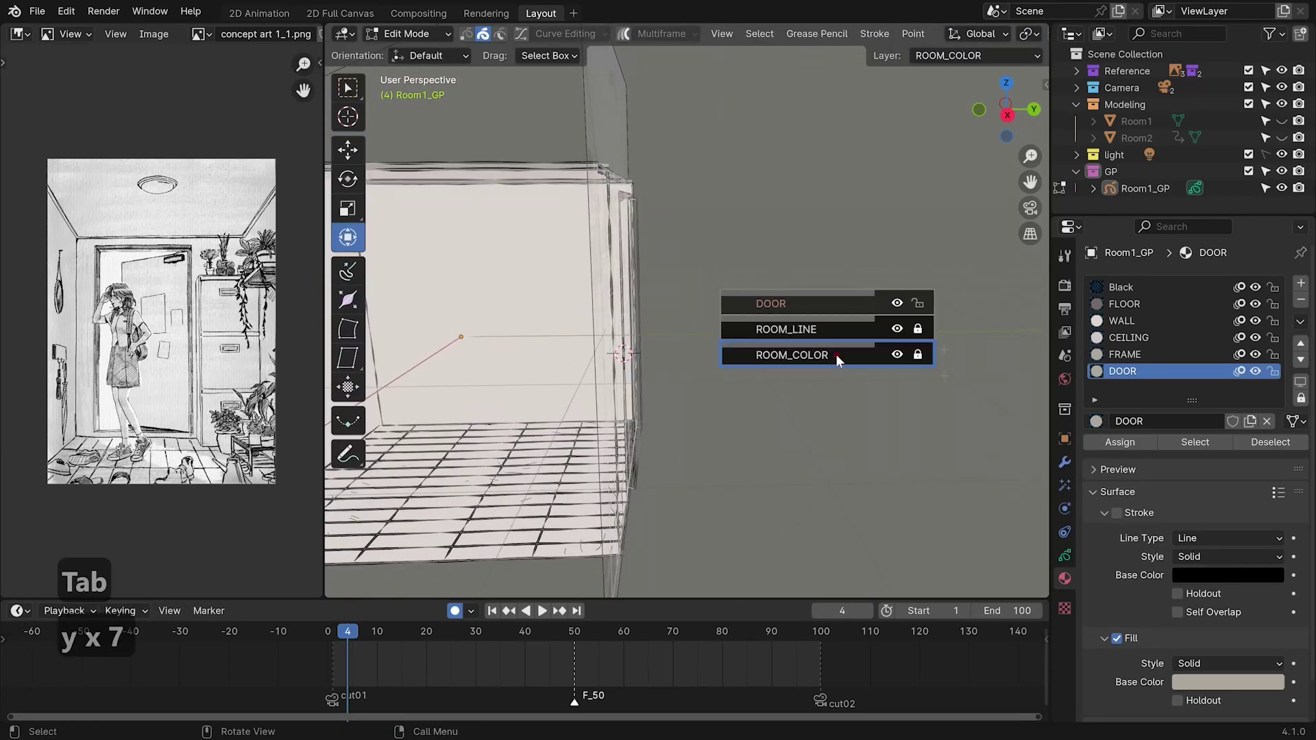
{"action": "left_click", "coordinate": [917, 329]}
{"action": "left_click", "coordinate": [638, 256]}
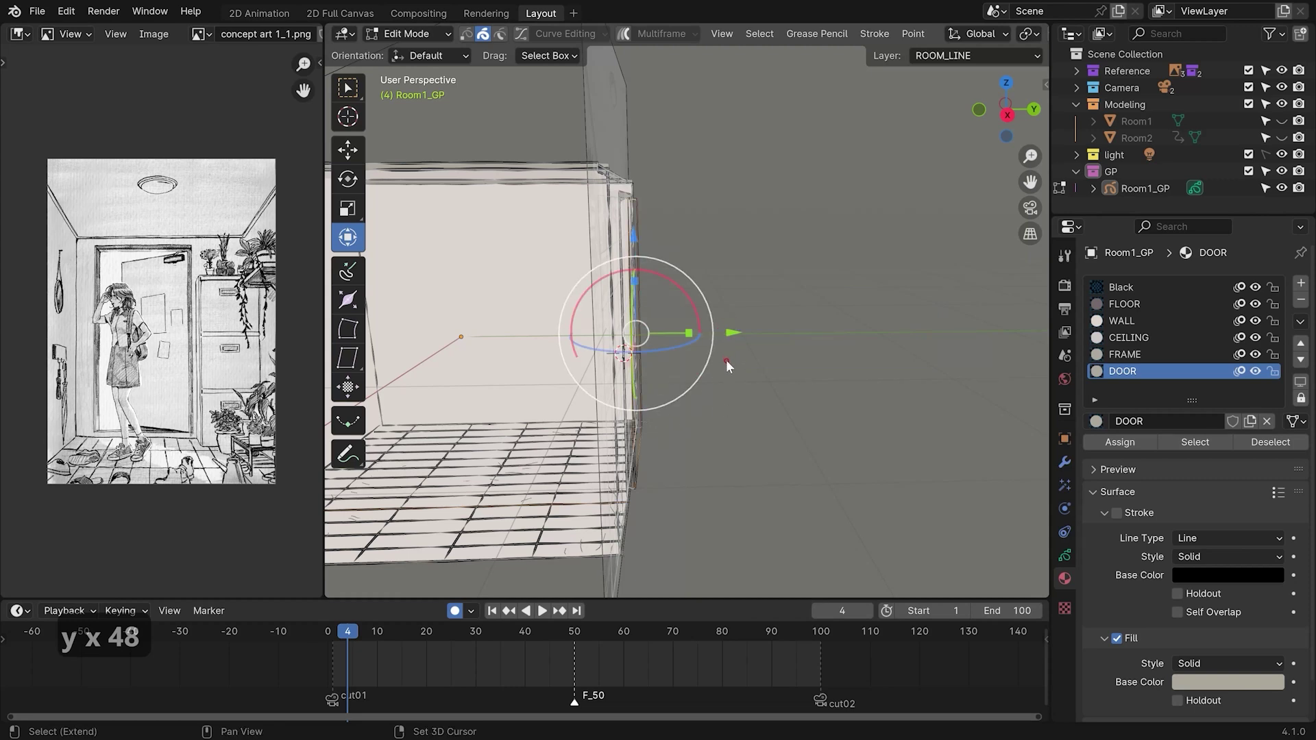
{"action": "key", "text": "shift+s"}
{"action": "left_click", "coordinate": [742, 506]}
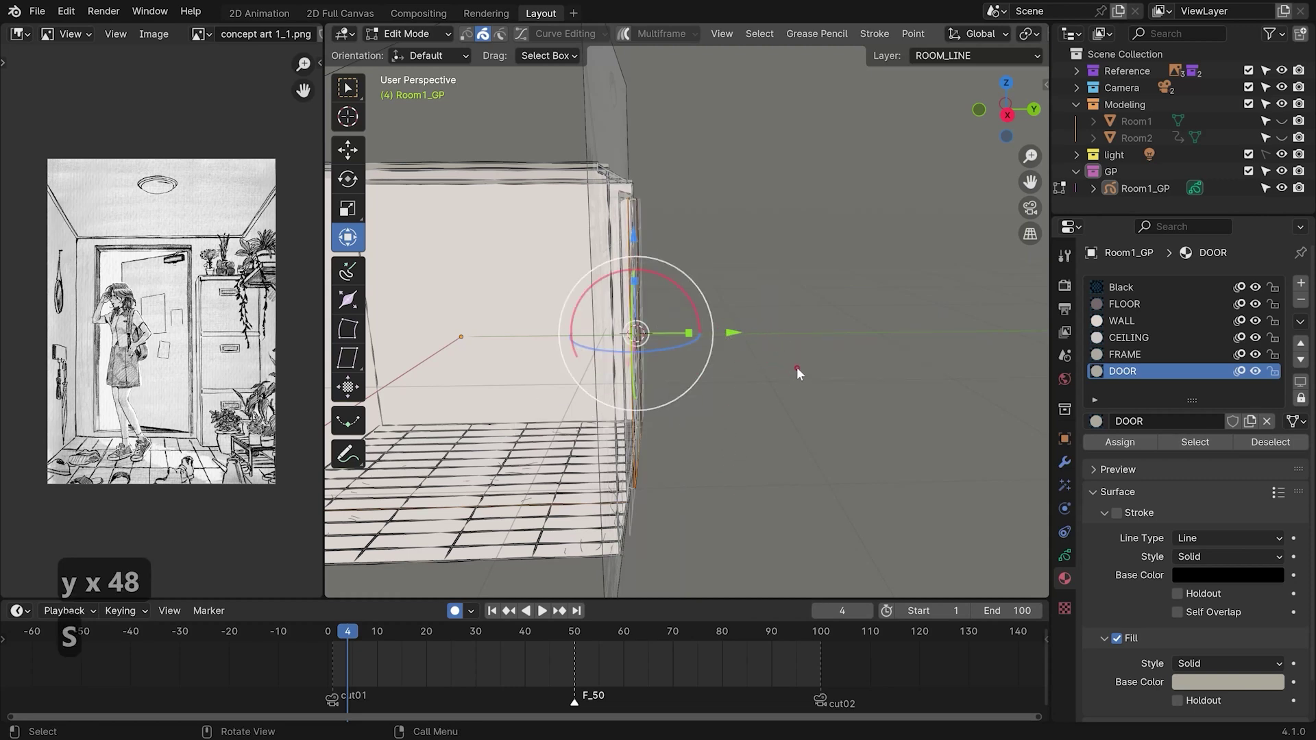
Lock the ROOM_LINE layer again and switch the active layer to ROOM_COLOR
{"action": "key", "text": "y"}
{"action": "key", "text": "y"}
{"action": "key", "text": "y"}
{"action": "key", "text": "y"}
{"action": "key", "text": "y"}
{"action": "key", "text": "y"}
{"action": "key", "text": "y"}
{"action": "key", "text": "y"}
{"action": "key", "text": "y"}
{"action": "key", "text": "y"}
{"action": "key", "text": "y"}
{"action": "key", "text": "y"}
{"action": "key", "text": "y"}
{"action": "key", "text": "y"}
{"action": "key", "text": "y"}
{"action": "key", "text": "y"}
{"action": "key", "text": "y"}
{"action": "key", "text": "y"}
{"action": "key", "text": "y"}
{"action": "key", "text": "y"}
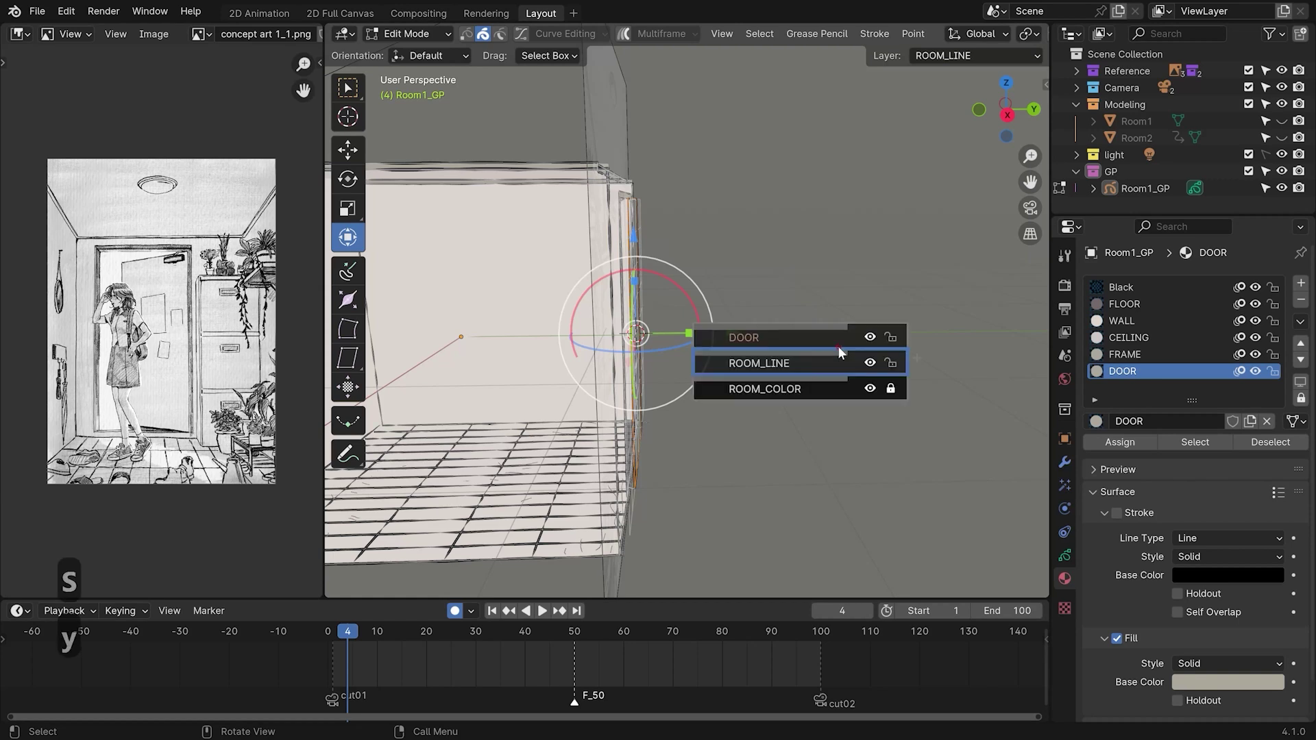
{"action": "key", "text": "y"}
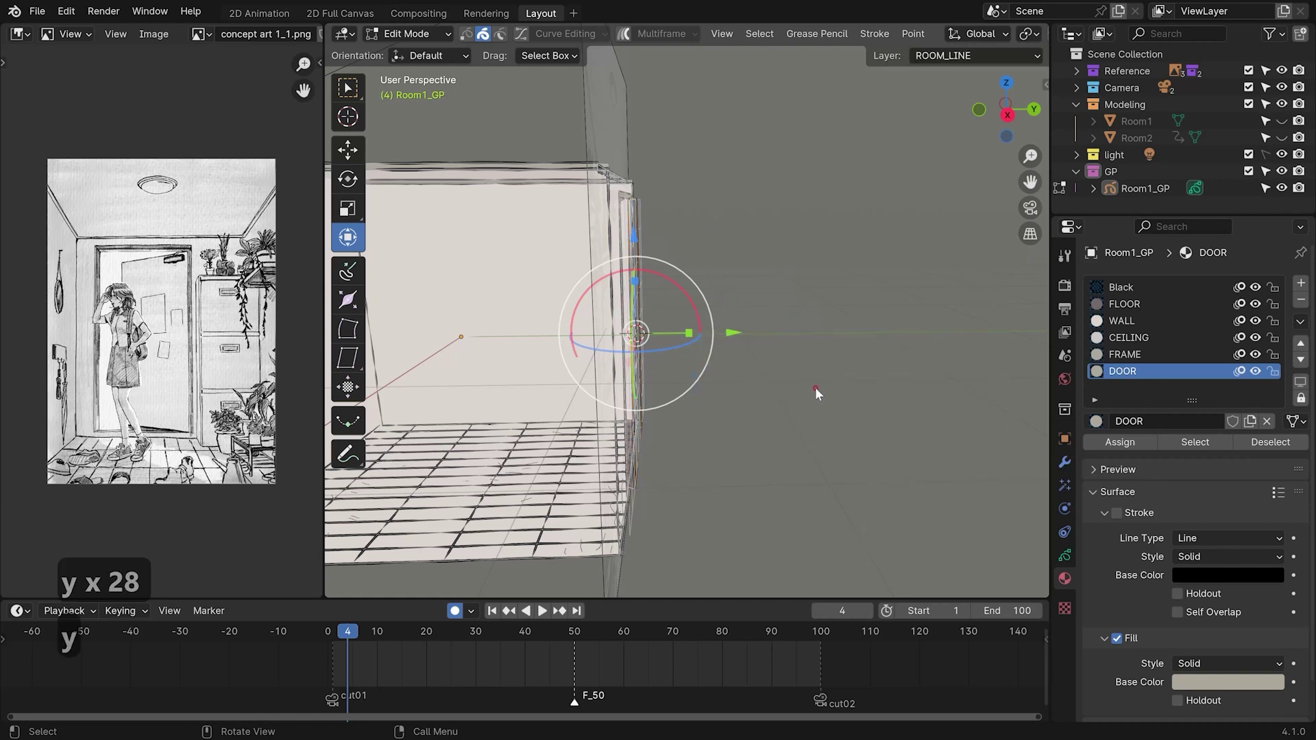
{"action": "key", "text": "y"}
{"action": "key", "text": "y"}
{"action": "key", "text": "y"}
{"action": "key", "text": "y"}
{"action": "key", "text": "y"}
{"action": "key", "text": "y"}
{"action": "key", "text": "y"}
{"action": "key", "text": "y"}
{"action": "key", "text": "y"}
{"action": "key", "text": "y"}
{"action": "key", "text": "y"}
{"action": "key", "text": "y"}
{"action": "key", "text": "y"}
{"action": "key", "text": "y"}
{"action": "key", "text": "y"}
{"action": "key", "text": "y"}
{"action": "key", "text": "y"}
{"action": "key", "text": "y"}
{"action": "key", "text": "y"}
{"action": "key", "text": "y"}
{"action": "key", "text": "y"}
{"action": "key", "text": "y"}
{"action": "key", "text": "y"}
{"action": "key", "text": "y"}
{"action": "key", "text": "y"}
{"action": "key", "text": "y"}
{"action": "key", "text": "y"}
{"action": "key", "text": "y"}
{"action": "key", "text": "y"}
{"action": "key", "text": "y"}
{"action": "key", "text": "y"}
{"action": "key", "text": "y"}
Make the DOOR layer active and draw a filled rectangle with the DOOR material inside the door frame in the front view
{"action": "mouse_move", "coordinate": [662, 353]}
{"action": "middle_mouse_down"}
{"action": "mouse_move", "coordinate": [713, 335]}
{"action": "mouse_move", "coordinate": [680, 319]}
{"action": "mouse_move", "coordinate": [663, 349]}
{"action": "middle_mouse_up"}
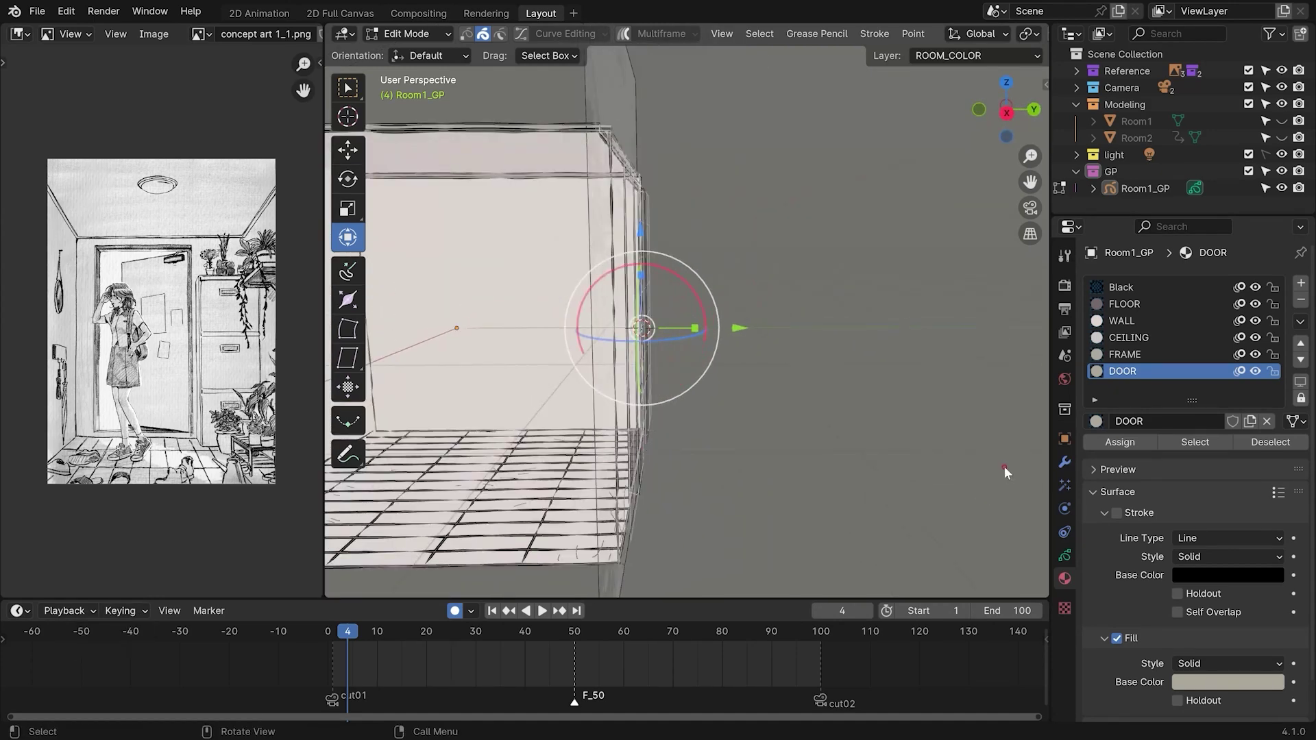
{"action": "key", "text": "KP_1"}
{"action": "key", "text": "Tab"}
{"action": "left_click", "coordinate": [351, 423]}
{"action": "left_click", "coordinate": [1064, 555]}
{"action": "left_click", "coordinate": [1184, 340]}
{"action": "left_click_drag", "start_coordinate": [535, 142], "coordinate": [701, 477]}
{"action": "key", "text": "Return"}
{"action": "middle_click_drag", "start_coordinate": [640, 417], "coordinate": [621, 453]}
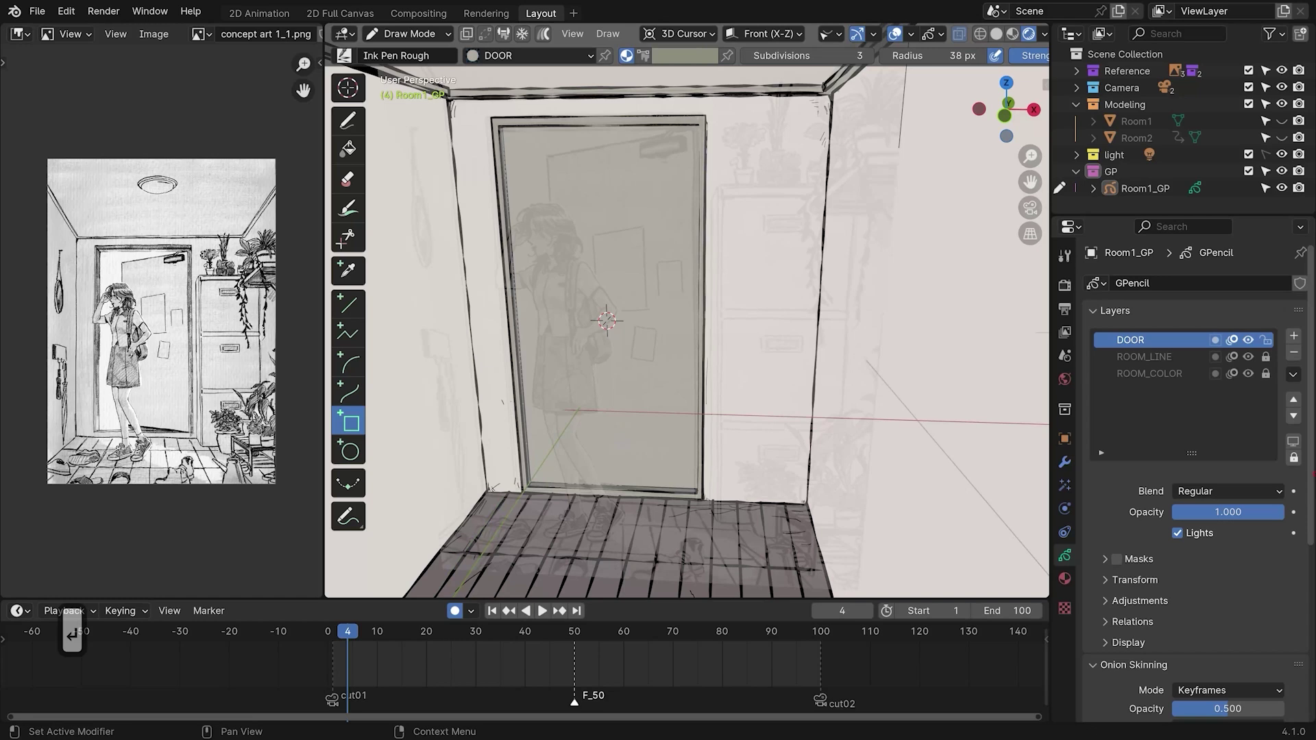
Disable In Front for the Room1_GP object and set its Stroke Depth Order to 3D Location
{"action": "scroll", "coordinate": [1311, 477], "scroll_direction": "down", "scroll_amount": 8}
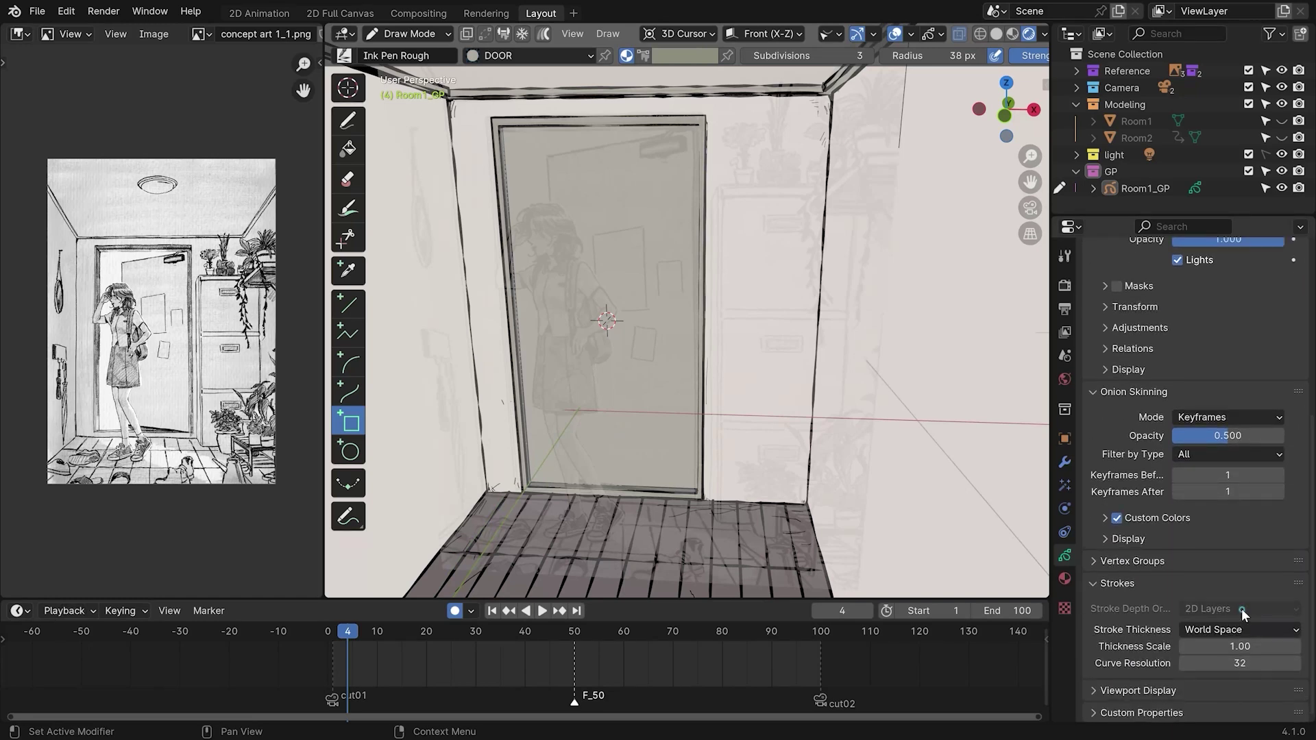
{"action": "scroll", "coordinate": [1244, 610], "scroll_direction": "up", "scroll_amount": 1}
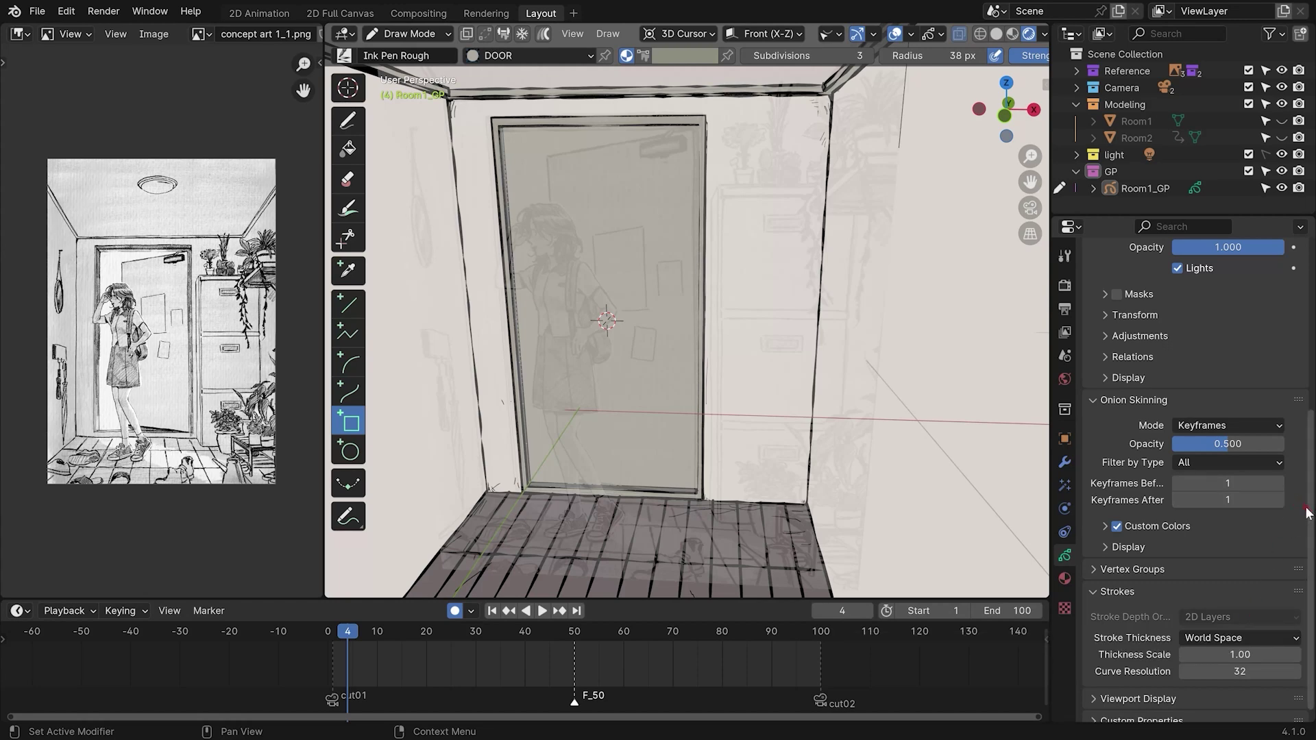
{"action": "key", "text": "Tab"}
{"action": "left_click", "coordinate": [639, 356]}
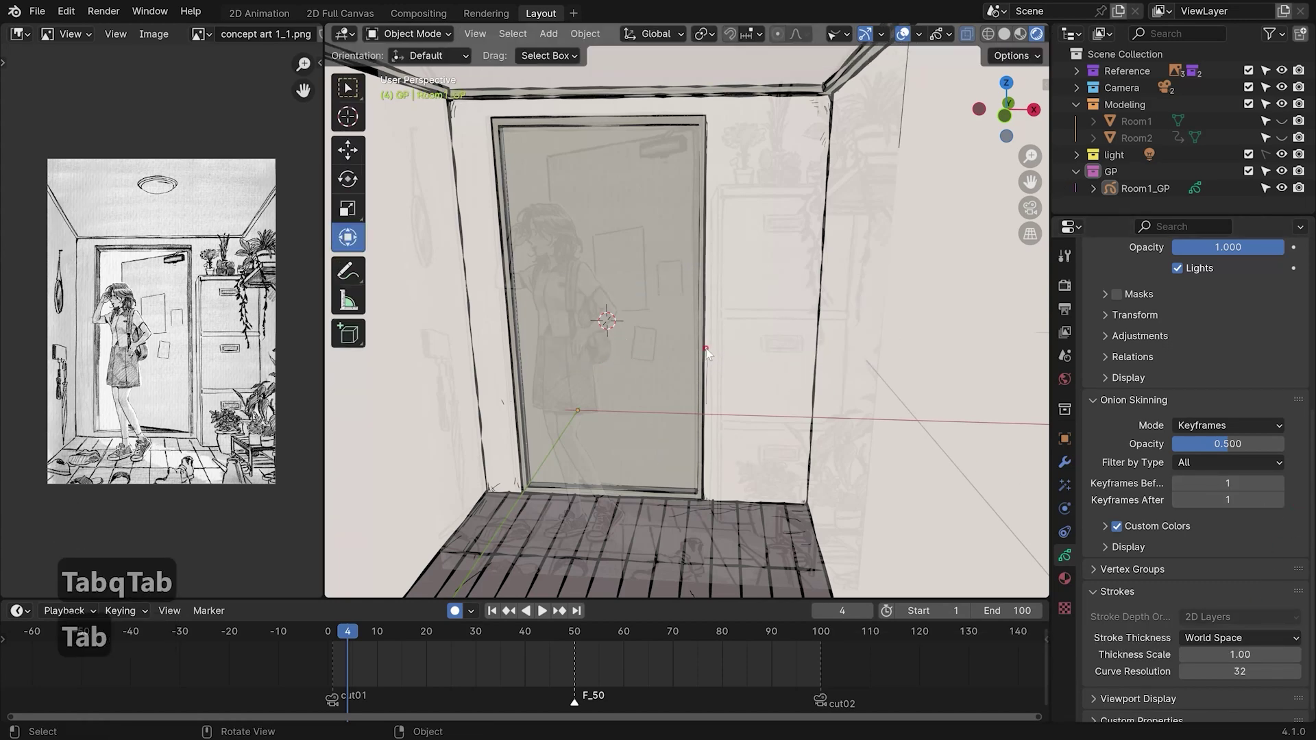
{"action": "left_click", "coordinate": [706, 351]}
{"action": "key", "text": "q"}
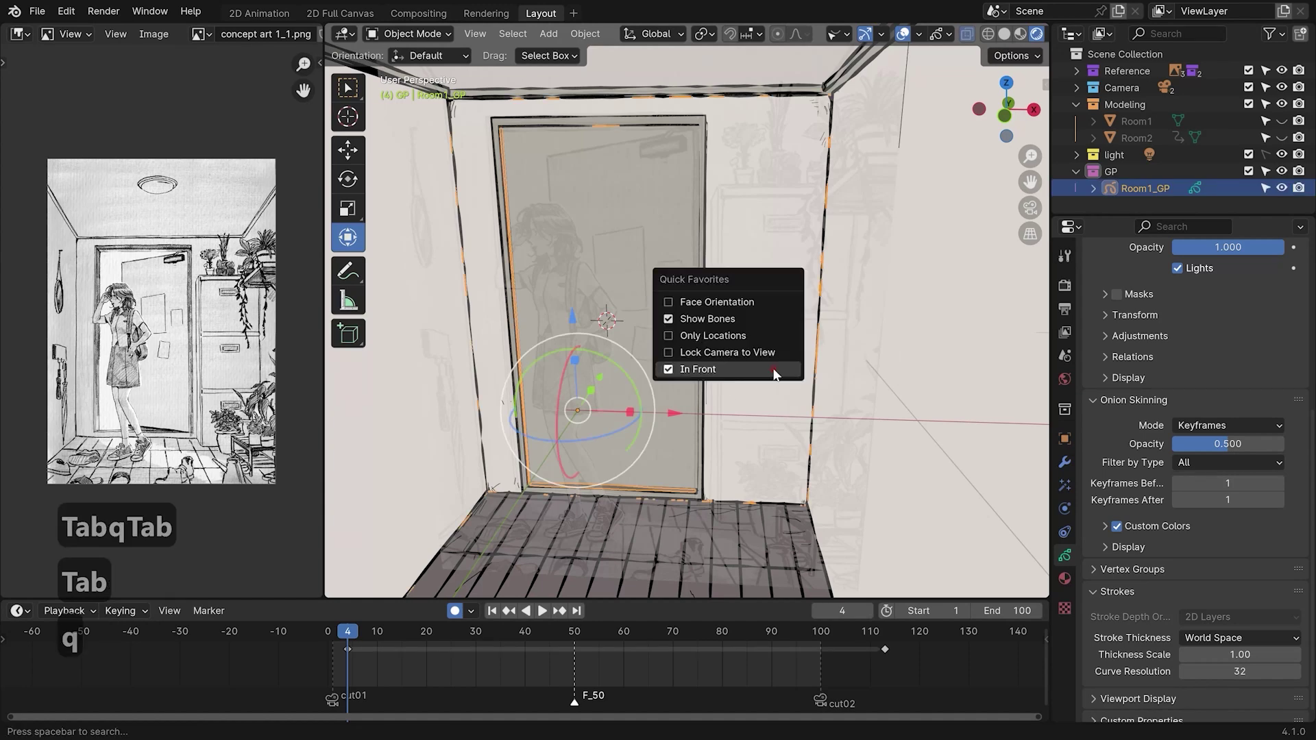
{"action": "left_click", "coordinate": [770, 369]}
{"action": "key", "text": "Tab"}
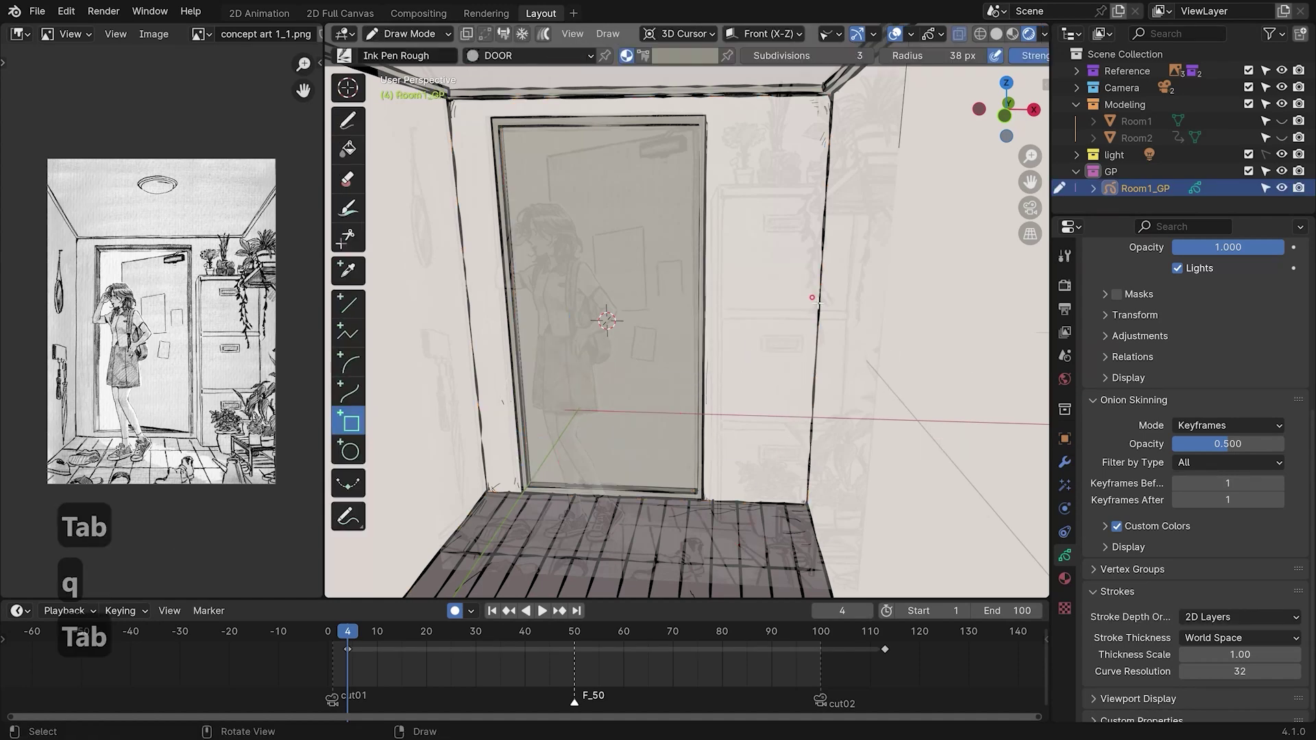
{"action": "left_click", "coordinate": [1237, 616]}
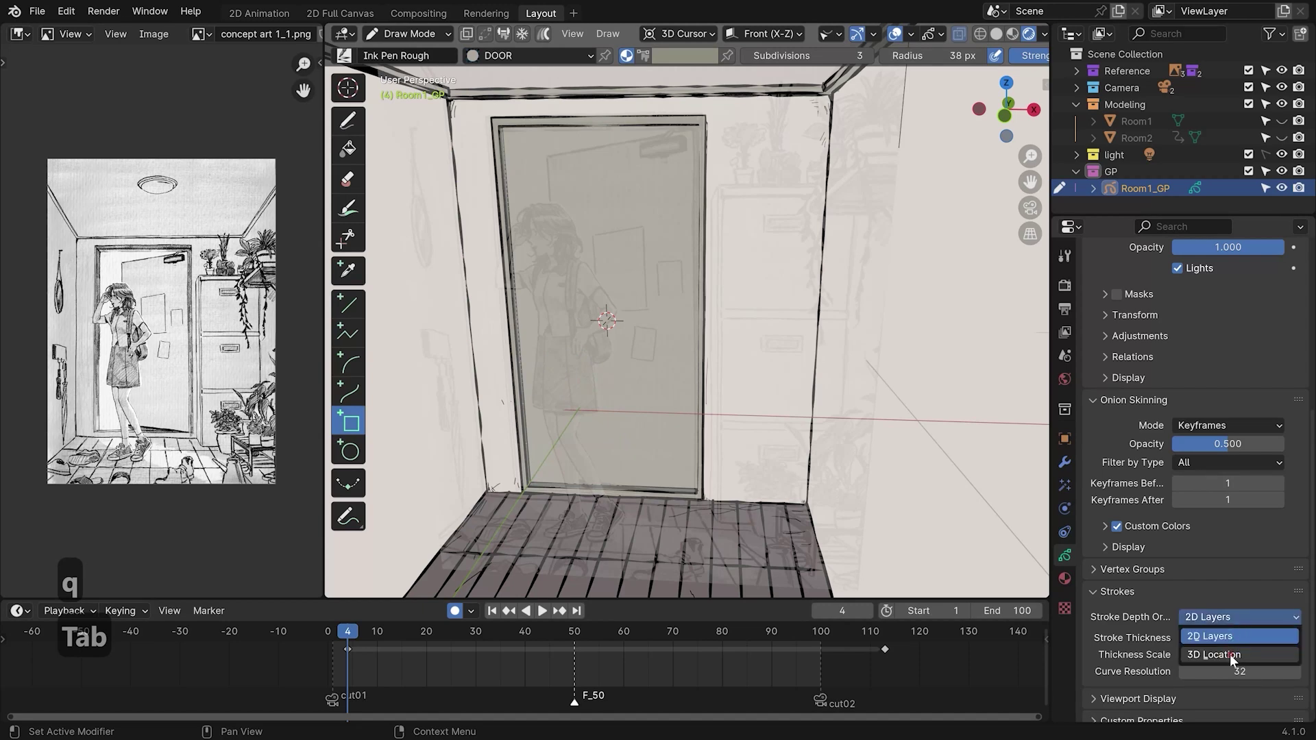
{"action": "left_click", "coordinate": [1233, 636]}
Examine how the door and frame strokes sort in depth from several angles, ending in the front view
{"action": "mouse_move", "coordinate": [759, 431]}
{"action": "left_mouse_down", "text": "alt"}
{"action": "mouse_move", "coordinate": [788, 426]}
{"action": "mouse_move", "coordinate": [719, 473]}
{"action": "left_mouse_up", "text": "alt"}
{"action": "left_click_drag", "start_coordinate": [720, 473], "coordinate": [713, 343], "text": "alt"}
{"action": "left_click_drag", "start_coordinate": [713, 343], "coordinate": [729, 335], "text": "alt"}
{"action": "middle_click_drag", "start_coordinate": [729, 335], "coordinate": [686, 398]}
{"action": "left_click_drag", "start_coordinate": [686, 398], "coordinate": [718, 364], "text": "ctrl+alt"}
{"action": "key", "text": "grave"}
{"action": "scroll", "coordinate": [719, 125], "scroll_direction": "up", "scroll_amount": 1}
{"action": "key", "text": "Tab"}
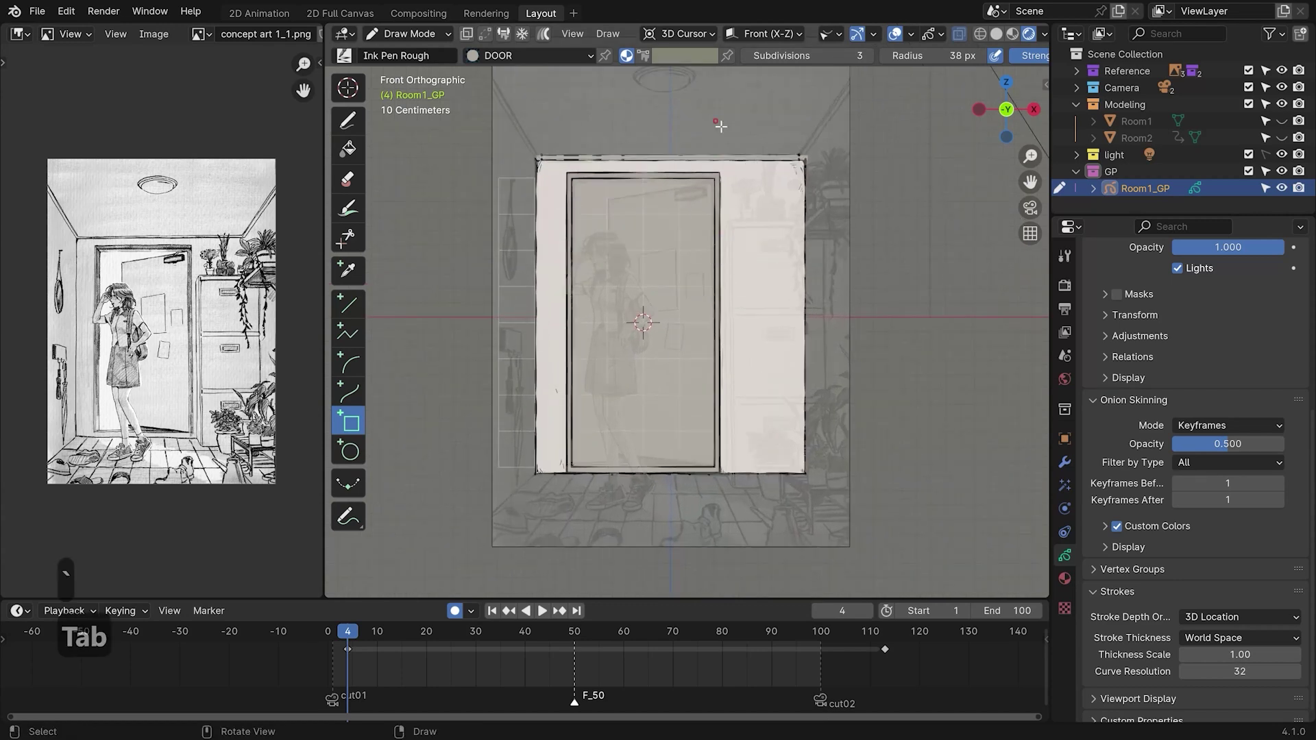
Switch to Color Attribute, pick a muted olive green, and draw a small upright rectangle on the door's left side as the lock plate
{"action": "scroll", "coordinate": [638, 362], "scroll_direction": "up", "scroll_amount": 1}
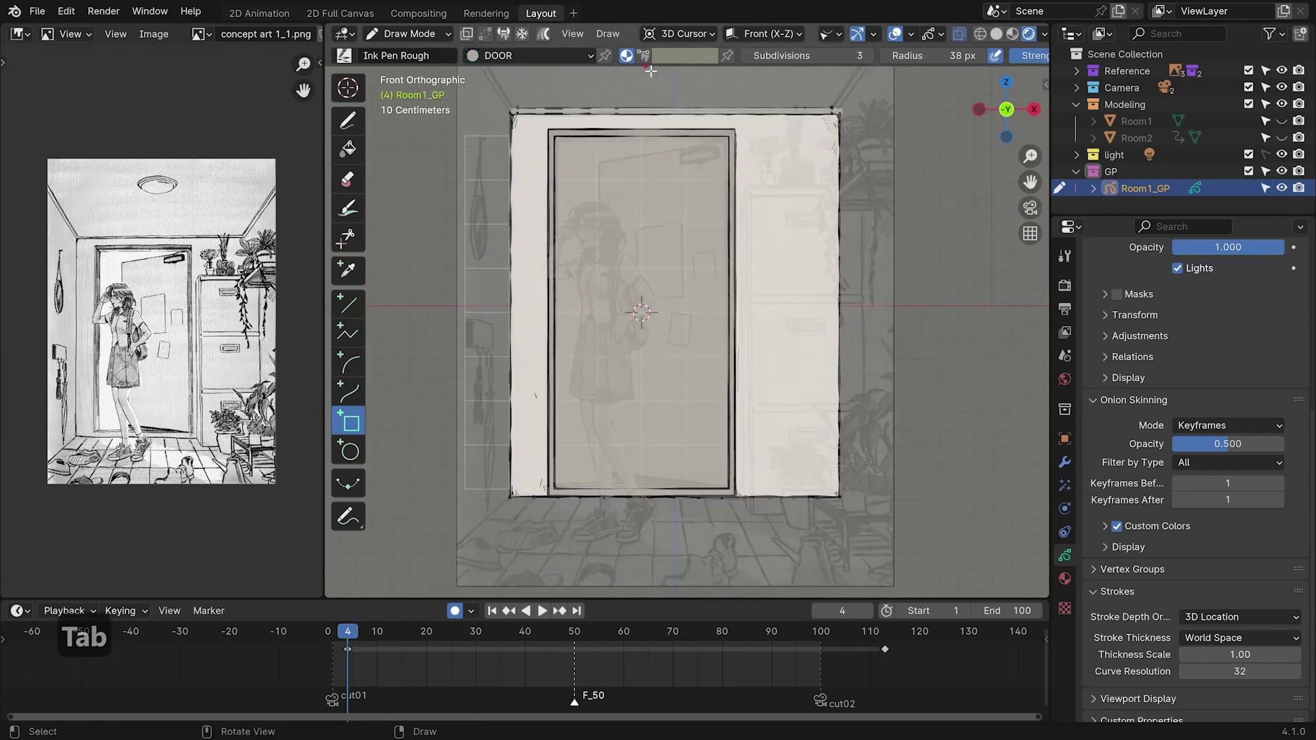
{"action": "left_click", "coordinate": [643, 56]}
{"action": "left_click", "coordinate": [689, 56]}
{"action": "left_click_drag", "start_coordinate": [756, 117], "coordinate": [757, 123]}
{"action": "scroll", "coordinate": [583, 240], "scroll_direction": "up", "scroll_amount": 1}
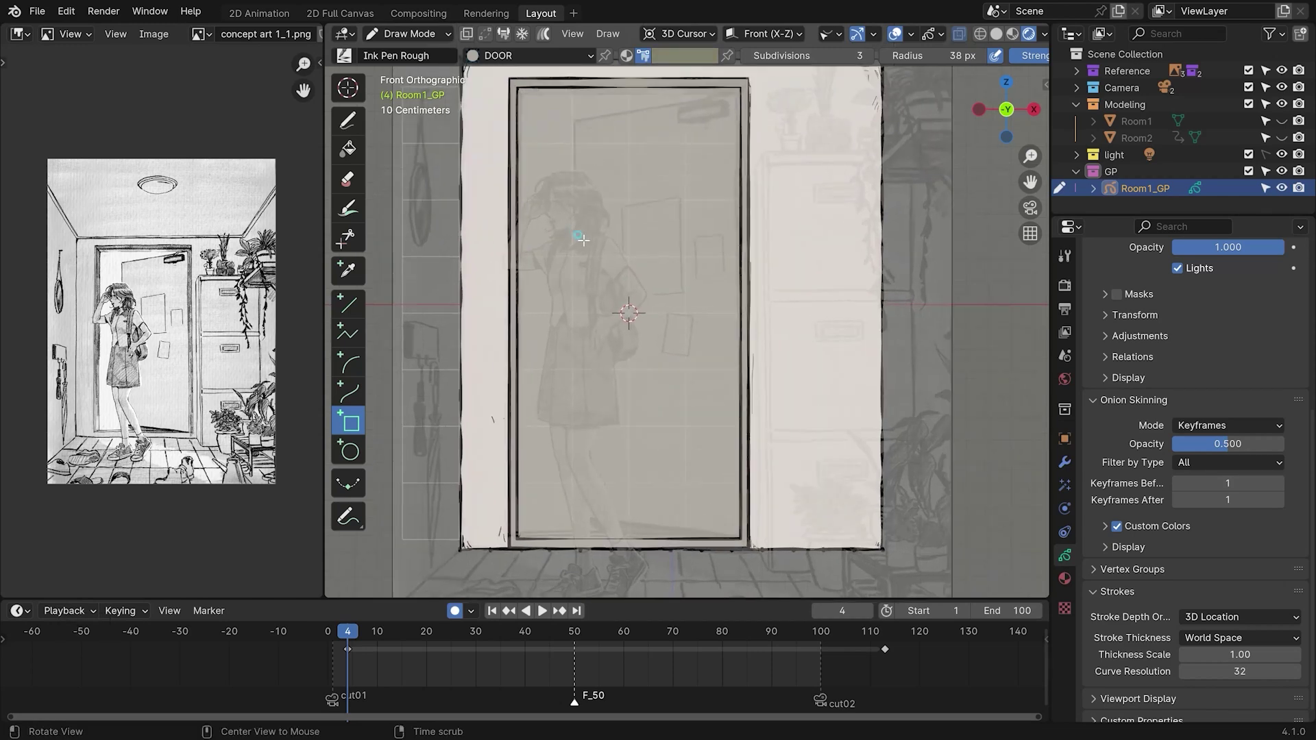
{"action": "scroll", "coordinate": [556, 297], "scroll_direction": "up", "scroll_amount": 1}
{"action": "left_click_drag", "start_coordinate": [621, 299], "coordinate": [647, 345]}
{"action": "key", "text": "Return"}
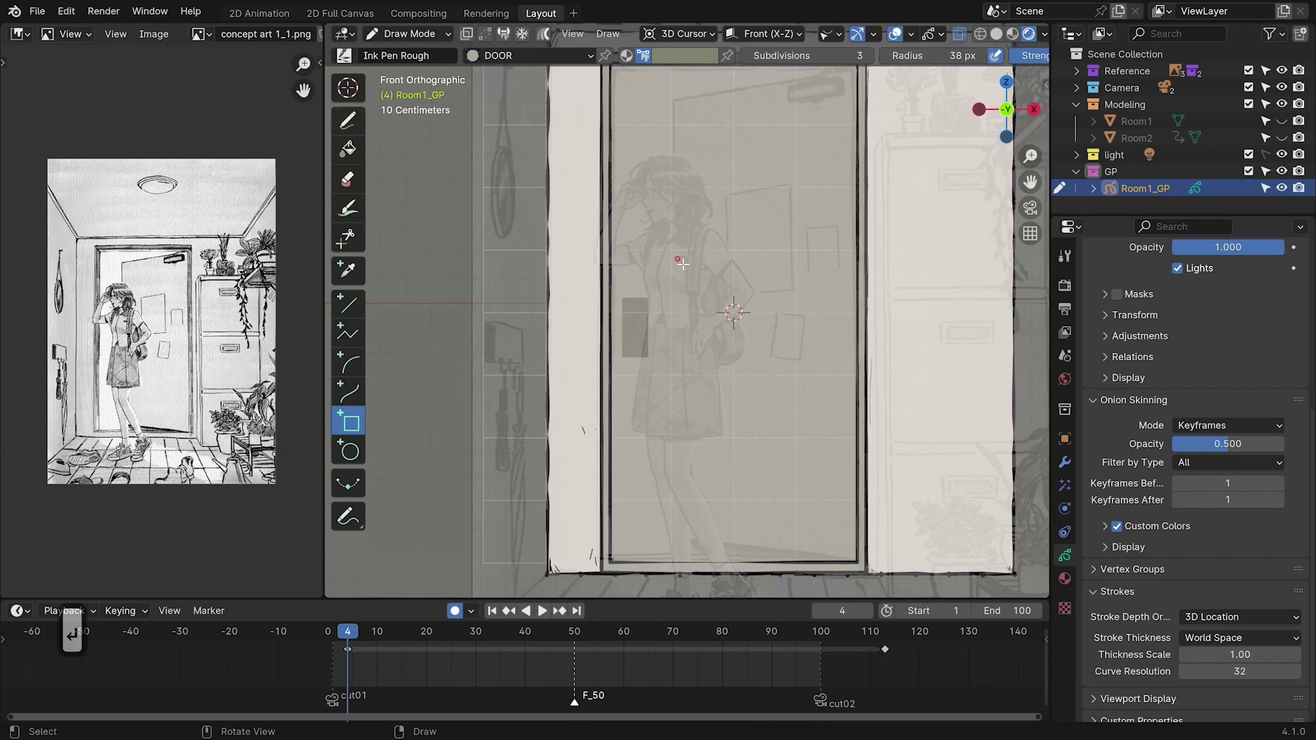
Outline the lock plate's four edges with the Draw tool using the Black material
{"action": "key", "text": "u"}
{"action": "left_click", "coordinate": [641, 288]}
{"action": "scroll", "coordinate": [617, 305], "scroll_direction": "up", "scroll_amount": 4}
{"action": "middle_click_drag", "start_coordinate": [603, 305], "coordinate": [651, 267], "text": "shift"}
{"action": "left_click", "coordinate": [348, 120]}
{"action": "key", "text": "ctrl+z"}
{"action": "left_click", "coordinate": [626, 56]}
{"action": "left_click_drag", "start_coordinate": [580, 231], "coordinate": [579, 386]}
{"action": "left_click_drag", "start_coordinate": [644, 230], "coordinate": [640, 241]}
{"action": "left_click_drag", "start_coordinate": [642, 385], "coordinate": [647, 385]}
{"action": "left_click_drag", "start_coordinate": [582, 229], "coordinate": [638, 230]}
{"action": "key", "text": "ctrl+z"}
{"action": "left_click_drag", "start_coordinate": [583, 227], "coordinate": [632, 228]}
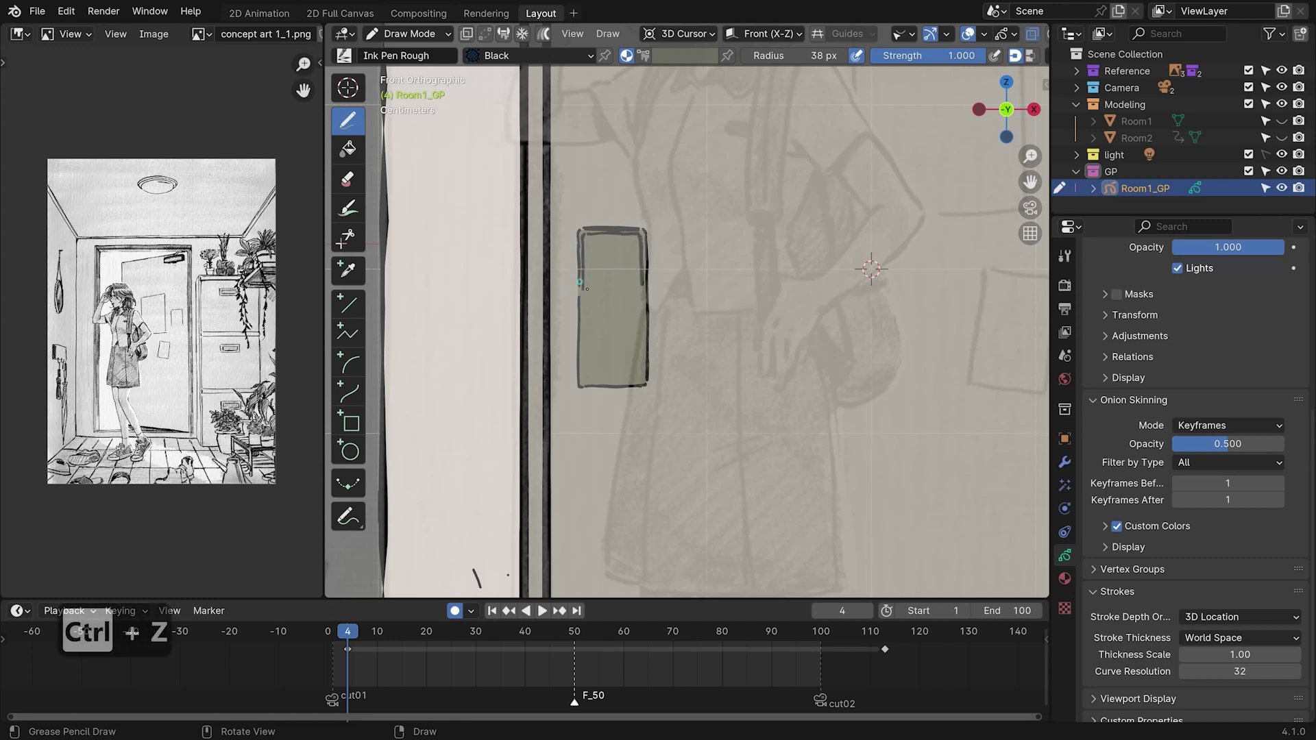
Shade the upper part of the lock plate black and paint an olive green lever handle across its lower part
{"action": "left_click_drag", "start_coordinate": [594, 235], "coordinate": [612, 234]}
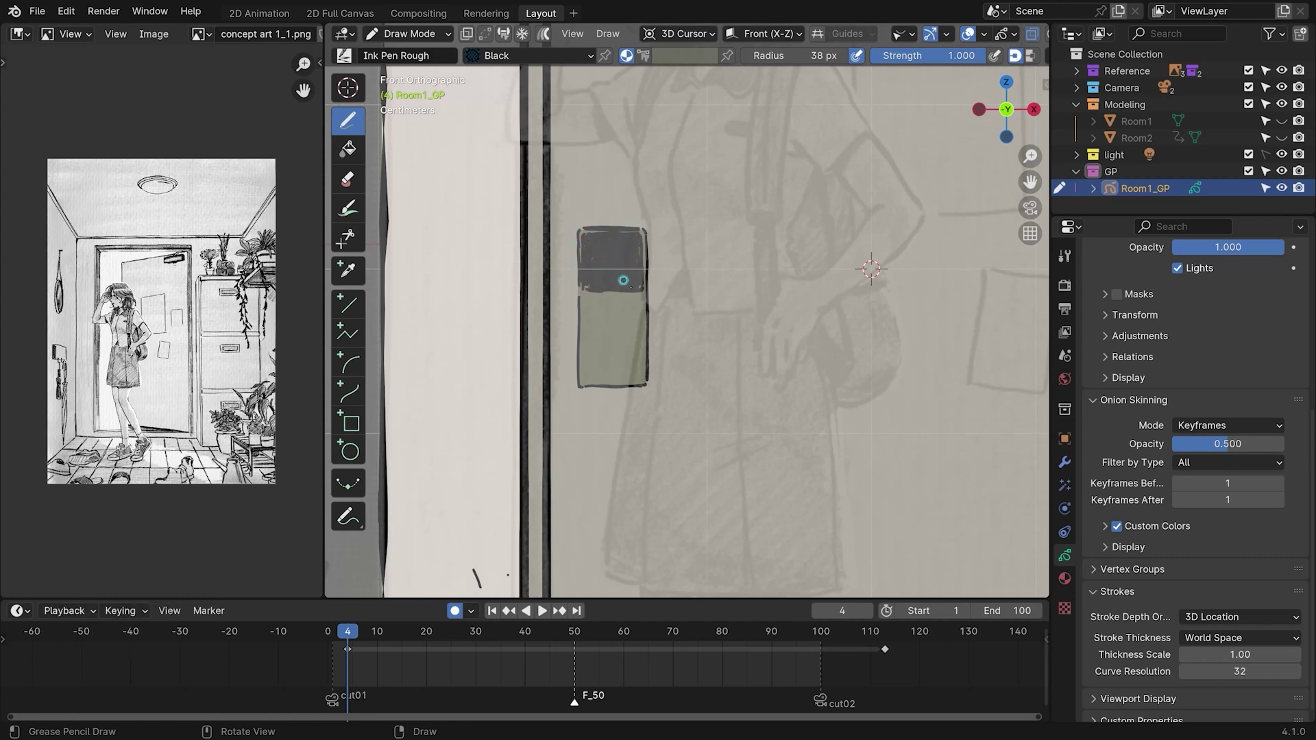
{"action": "left_click", "coordinate": [643, 56]}
{"action": "left_click", "coordinate": [626, 56]}
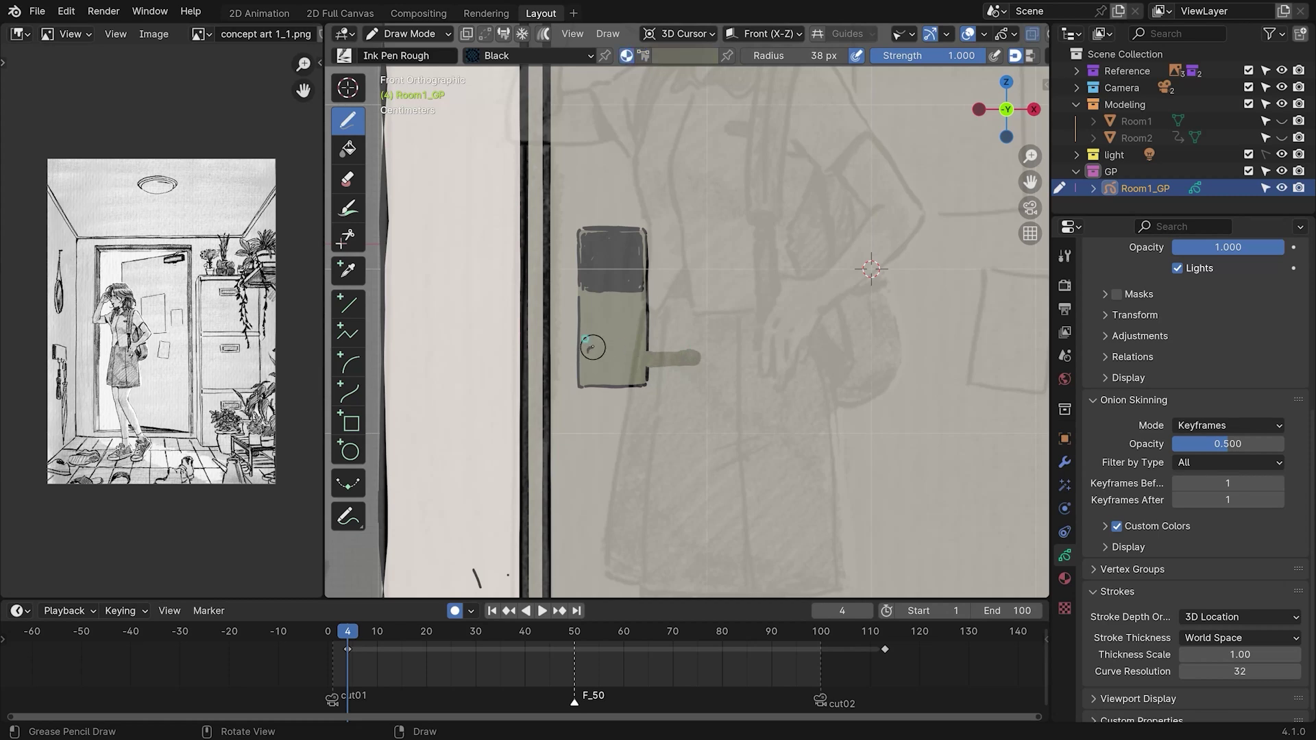
Pick a dark red color for a small mark on the lock plate's dark panel and outline the lever handle in Black
{"action": "left_click", "coordinate": [643, 55]}
{"action": "left_click", "coordinate": [686, 56]}
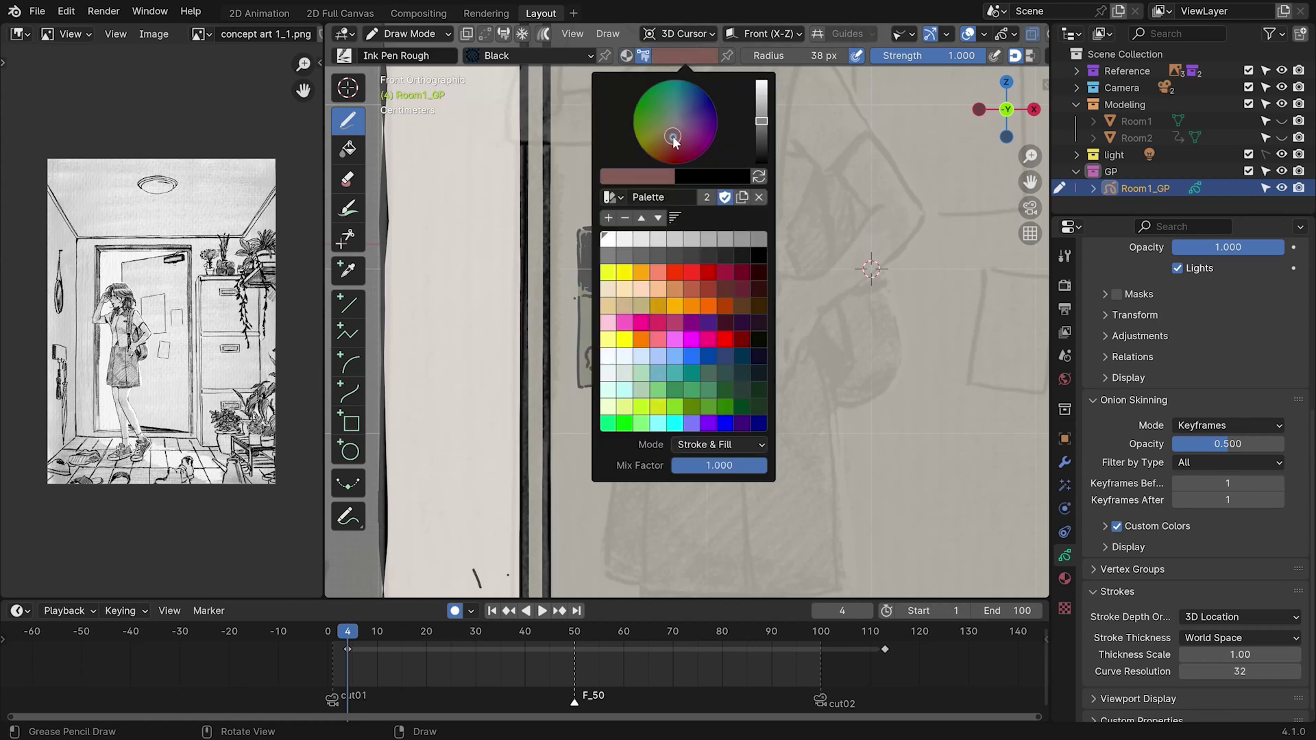
{"action": "left_click", "coordinate": [700, 56]}
{"action": "left_click", "coordinate": [626, 55]}
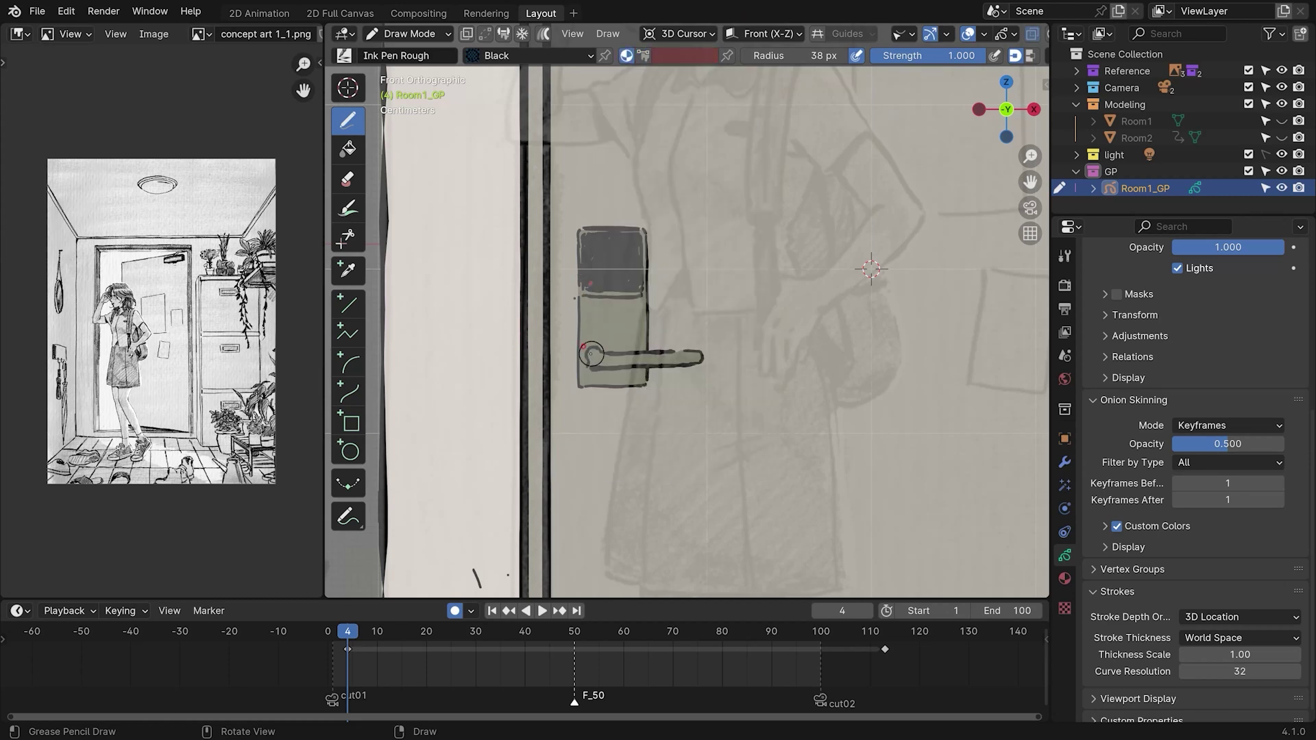
In Edit Mode, unlock the ROOM_LINE and ROOM_COLOR layers and select the room's back-left corner stroke
{"action": "scroll", "coordinate": [642, 419], "scroll_direction": "down", "scroll_amount": 5}
{"action": "mouse_move", "coordinate": [767, 452]}
{"action": "middle_mouse_down"}
{"action": "mouse_move", "coordinate": [828, 461]}
{"action": "mouse_move", "coordinate": [697, 471]}
{"action": "mouse_move", "coordinate": [760, 466]}
{"action": "mouse_move", "coordinate": [754, 479]}
{"action": "mouse_move", "coordinate": [945, 379]}
{"action": "middle_mouse_up"}
{"action": "key", "text": "Tab"}
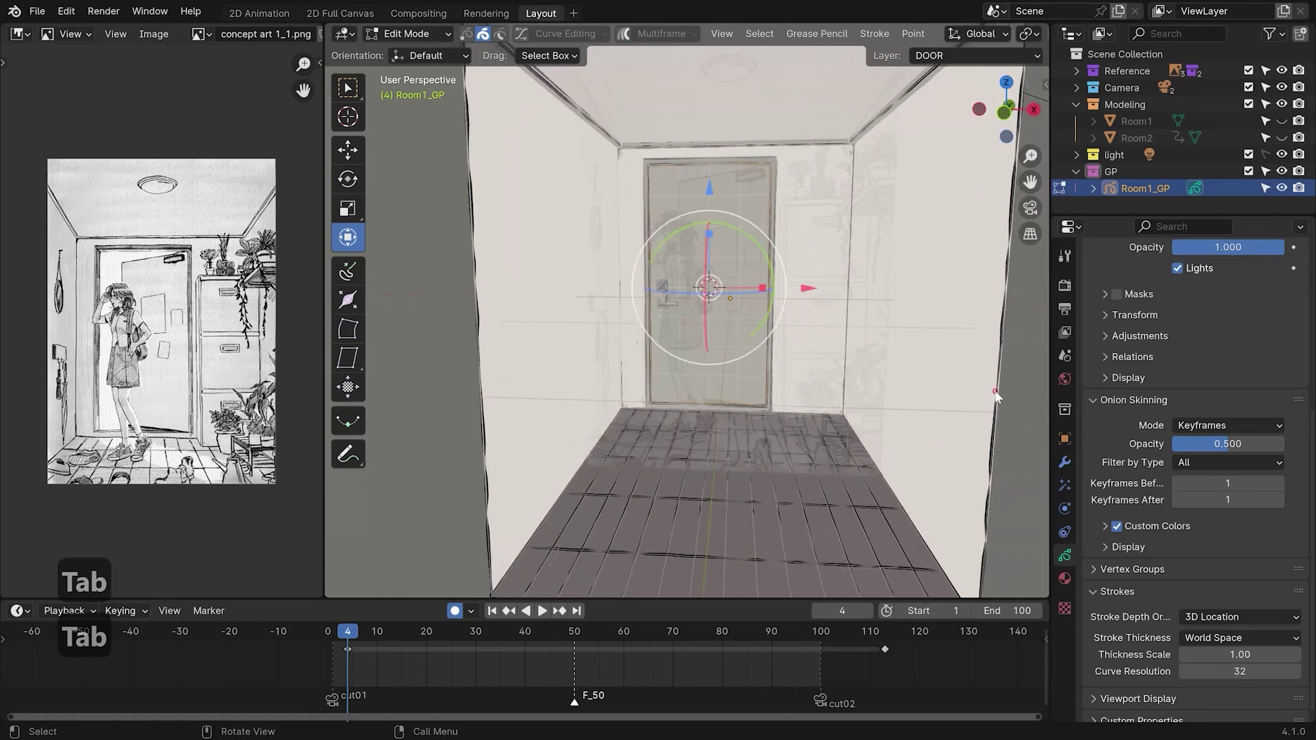
{"action": "scroll", "coordinate": [1267, 387], "scroll_direction": "up", "scroll_amount": 8}
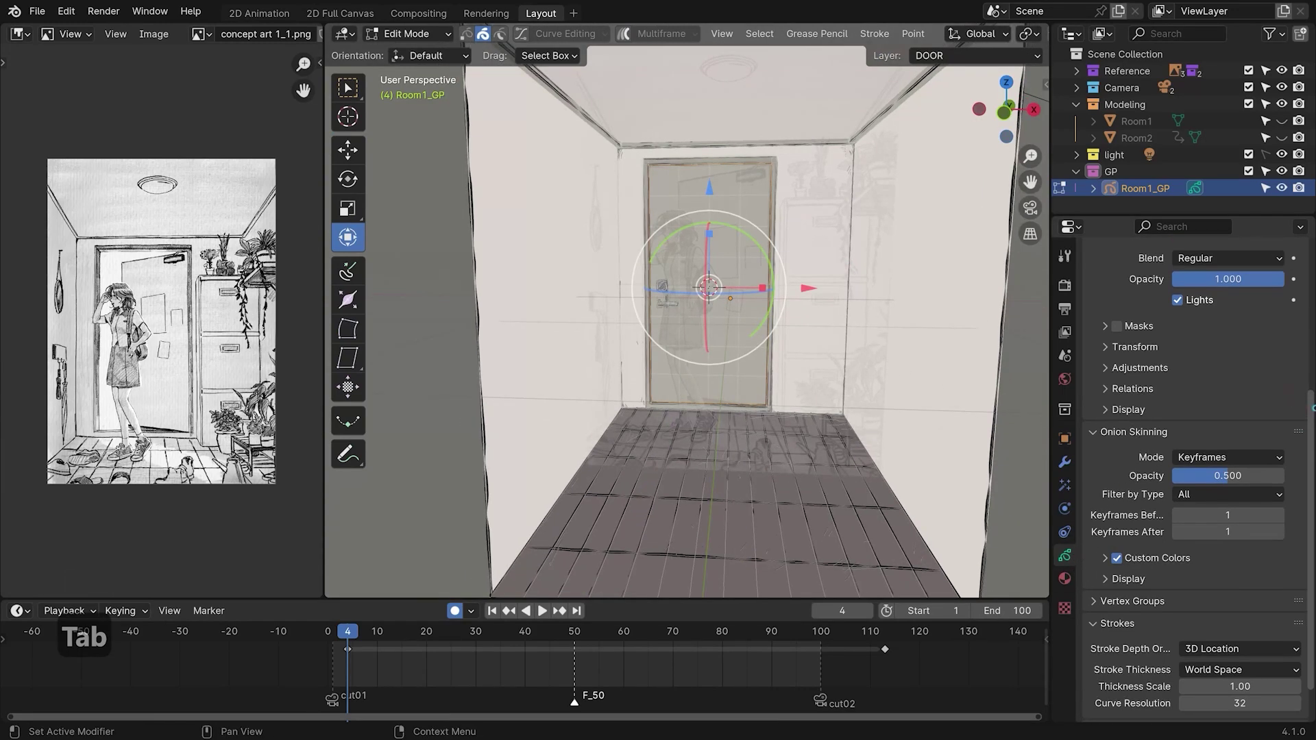
{"action": "left_click_drag", "start_coordinate": [1269, 364], "coordinate": [1267, 375]}
{"action": "left_click", "coordinate": [619, 226]}
Nudge the back-left corner stroke sideways to line up with the walls, and undo the last change
{"action": "middle_click_drag", "start_coordinate": [679, 373], "coordinate": [721, 289]}
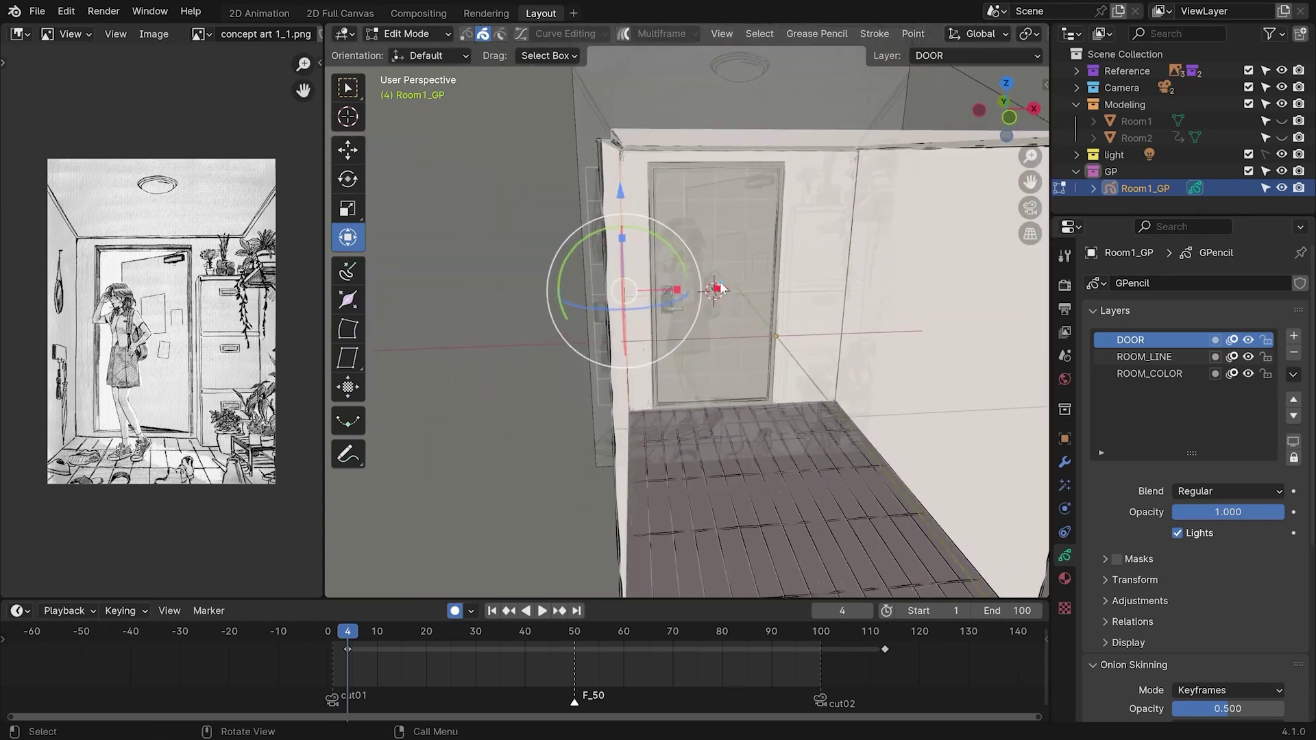
{"action": "left_click_drag", "start_coordinate": [722, 289], "coordinate": [728, 290]}
{"action": "middle_click_drag", "start_coordinate": [728, 290], "coordinate": [658, 268]}
{"action": "left_click_drag", "start_coordinate": [659, 268], "coordinate": [656, 270]}
{"action": "left_click_drag", "start_coordinate": [701, 296], "coordinate": [708, 297]}
{"action": "key", "text": "Tab"}
{"action": "mouse_move", "coordinate": [708, 298]}
{"action": "middle_mouse_down"}
{"action": "mouse_move", "coordinate": [808, 228]}
{"action": "mouse_move", "coordinate": [768, 283]}
{"action": "middle_mouse_up"}
{"action": "key", "text": "Tab"}
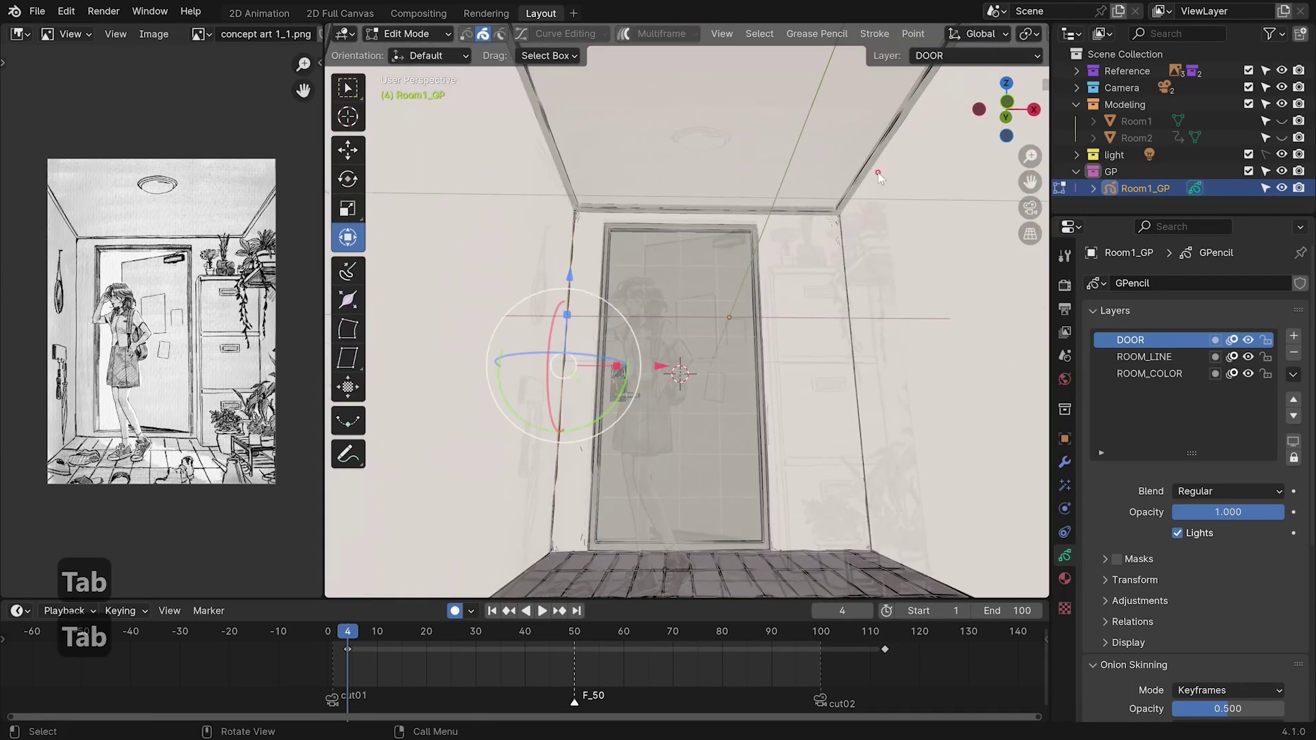
{"action": "scroll", "coordinate": [767, 283], "scroll_direction": "down", "scroll_amount": 3}
{"action": "key", "text": "ctrl+z"}
Select the WALL material and lock all the other materials
{"action": "left_click", "coordinate": [1064, 579]}
{"action": "left_click", "coordinate": [1154, 321]}
{"action": "left_click", "coordinate": [1158, 337]}
{"action": "left_click", "coordinate": [1146, 321]}
{"action": "left_click", "coordinate": [1300, 398]}
Try adjusting the wall fill at the room's right side, and undo the last three changes
{"action": "left_click_drag", "start_coordinate": [954, 358], "coordinate": [904, 329]}
{"action": "left_click_drag", "start_coordinate": [911, 343], "coordinate": [916, 344]}
{"action": "left_click_drag", "start_coordinate": [809, 266], "coordinate": [738, 262]}
{"action": "key", "text": "ctrl+z"}
{"action": "key", "text": "ctrl+z"}
{"action": "key", "text": "ctrl+z"}
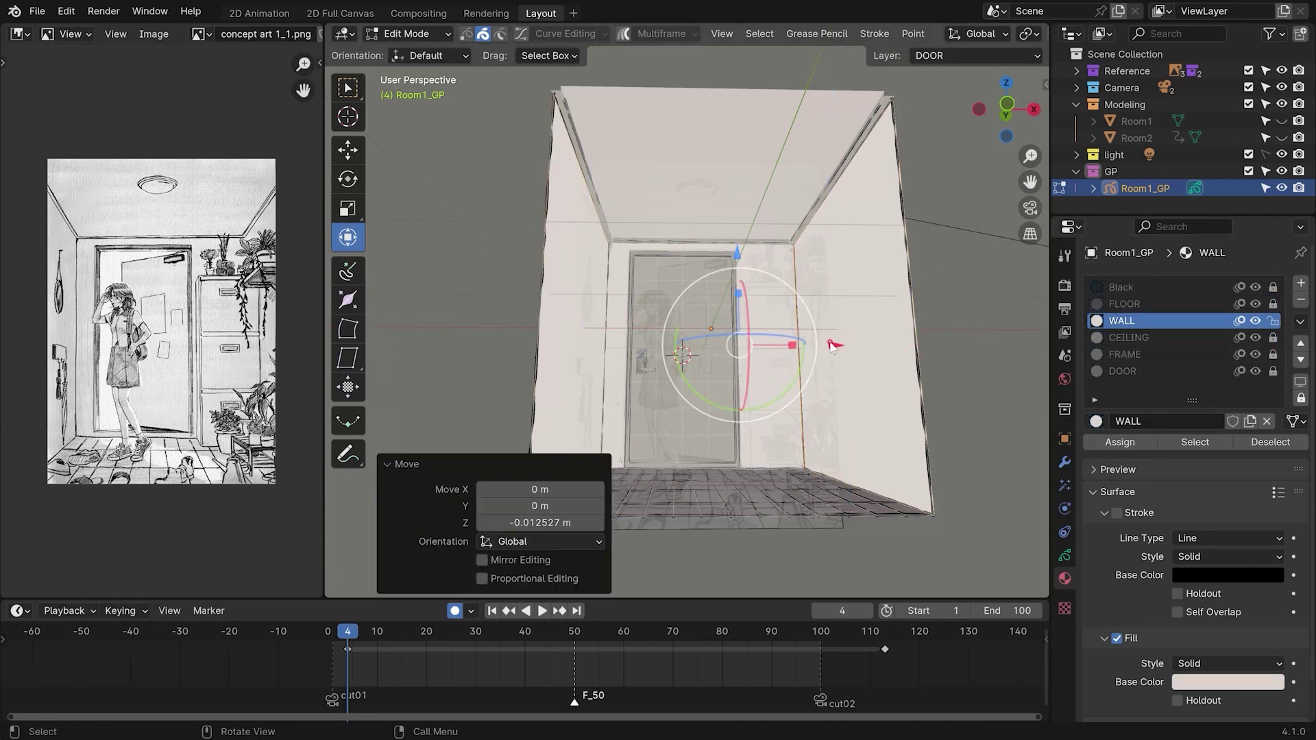
{"action": "key", "text": "Tab"}
{"action": "key", "text": "Tab"}
{"action": "scroll", "coordinate": [813, 360], "scroll_direction": "up", "scroll_amount": 3}
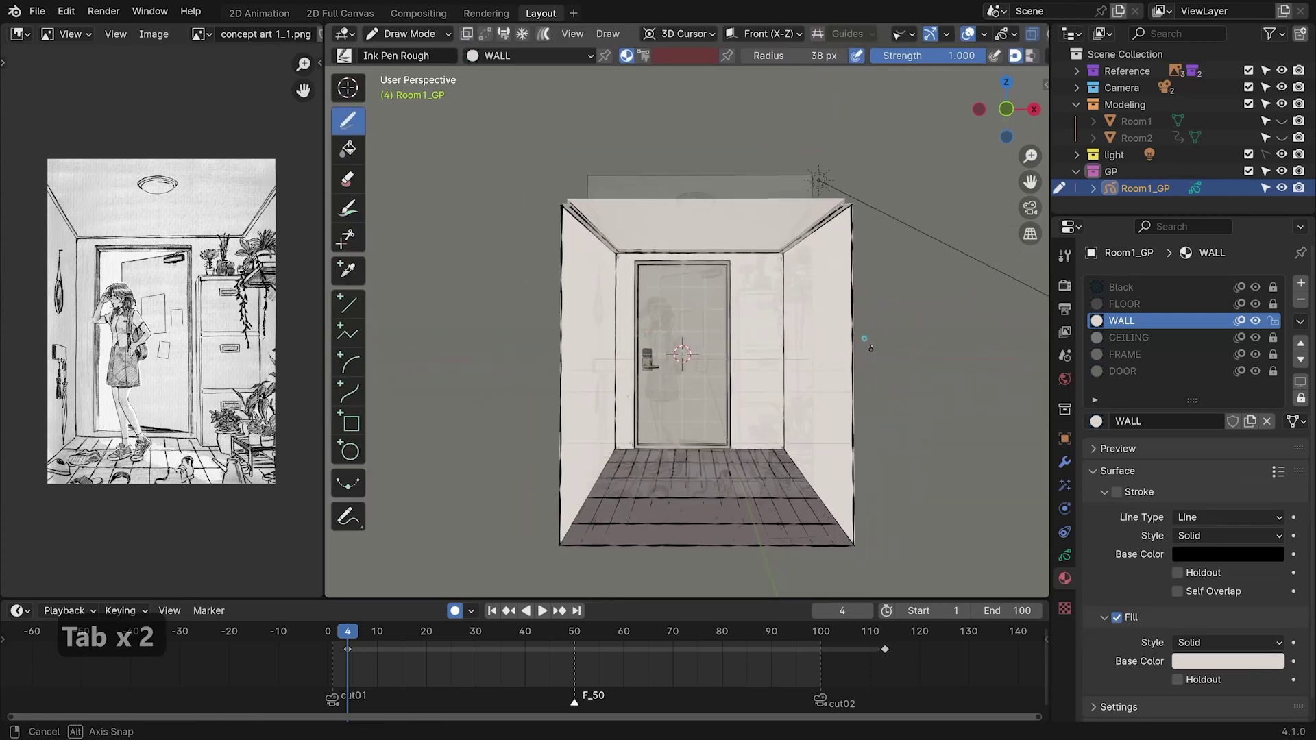
Lock the WALL material, unlock CEILING, and select the ceiling fill at its back-right corner
{"action": "left_click", "coordinate": [1273, 321]}
{"action": "left_click", "coordinate": [1273, 337]}
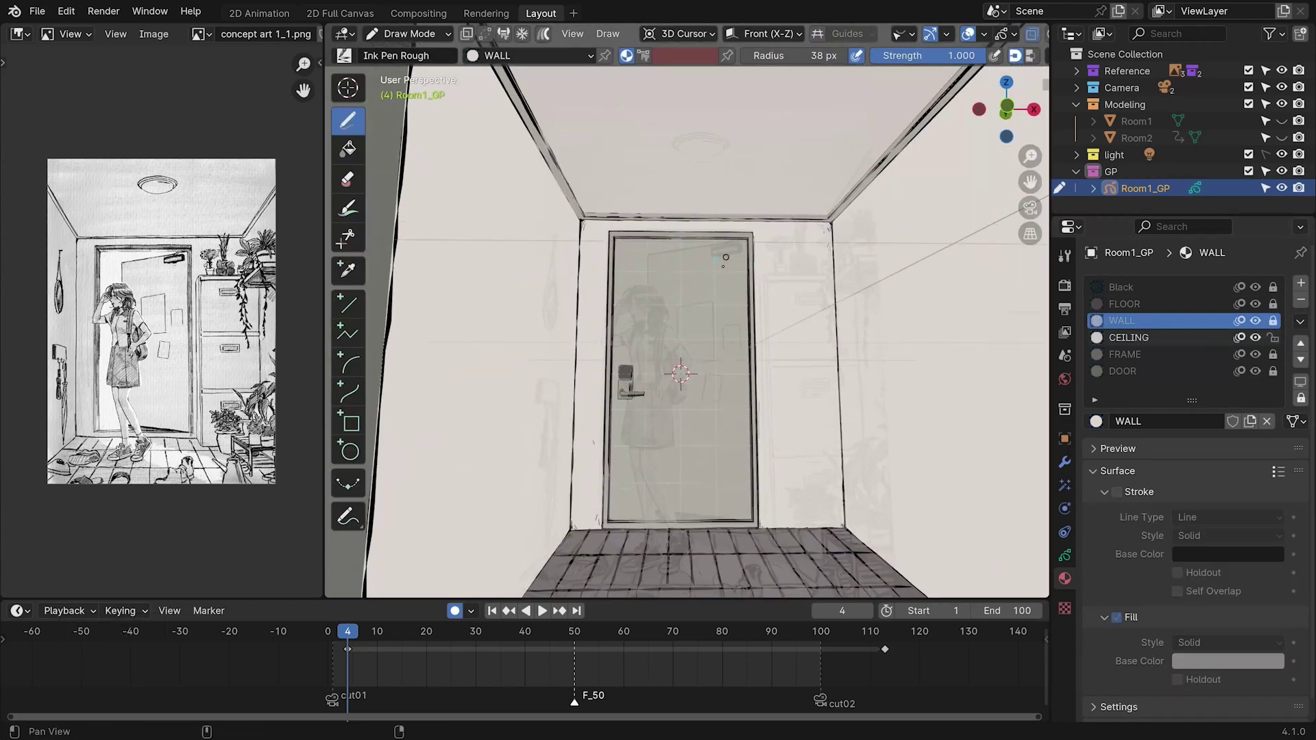
{"action": "key", "text": "Tab"}
{"action": "left_click", "coordinate": [819, 248]}
{"action": "key", "text": "Tab"}
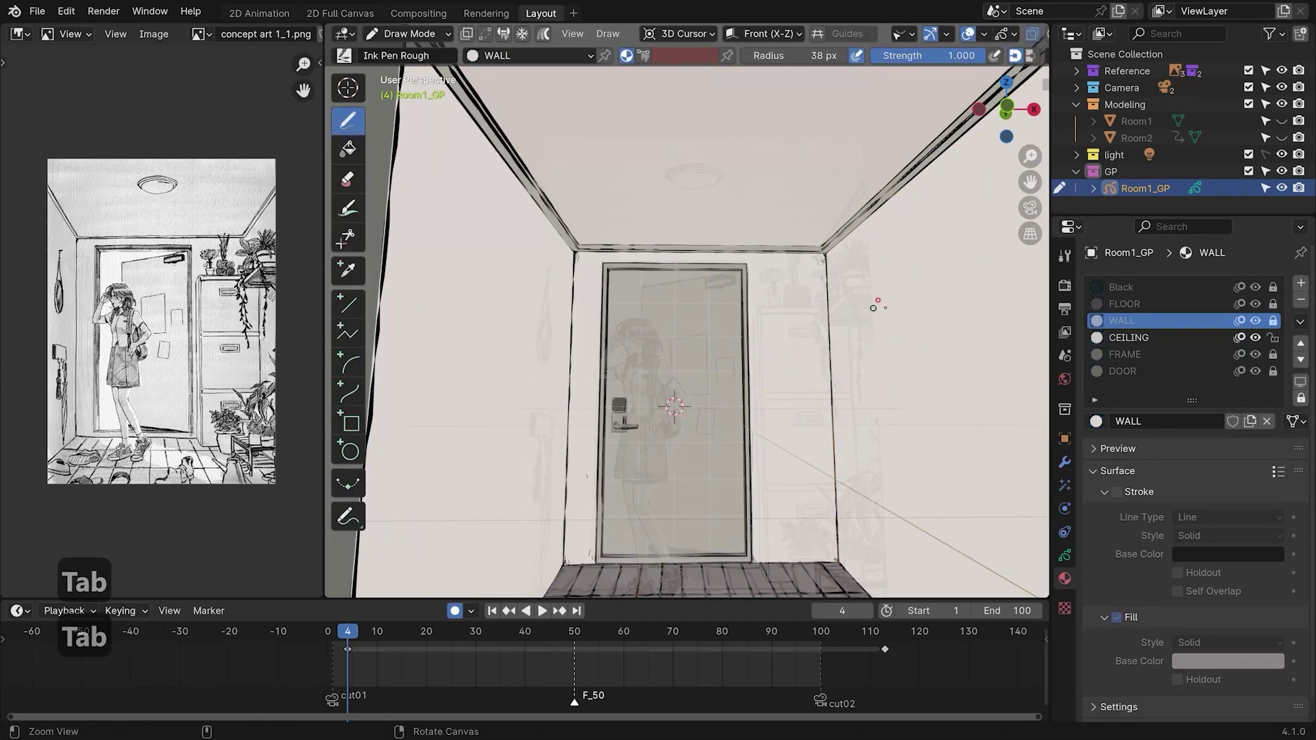
Unlock all materials and box-select the lock plate and handle strokes, subtracting surrounding strokes from the selection
{"action": "middle_click_drag", "start_coordinate": [875, 302], "coordinate": [840, 384]}
{"action": "mouse_move", "coordinate": [840, 384]}
{"action": "middle_mouse_down"}
{"action": "mouse_move", "coordinate": [823, 385]}
{"action": "mouse_move", "coordinate": [835, 381]}
{"action": "middle_mouse_up"}
{"action": "mouse_move", "coordinate": [834, 381]}
{"action": "middle_mouse_down", "text": "ctrl"}
{"action": "mouse_move", "coordinate": [818, 315]}
{"action": "mouse_move", "coordinate": [686, 341]}
{"action": "mouse_move", "coordinate": [699, 244]}
{"action": "middle_mouse_up", "text": "ctrl"}
{"action": "key", "text": "Tab"}
{"action": "key", "text": "Tab"}
{"action": "left_click_drag", "start_coordinate": [710, 351], "coordinate": [607, 271]}
{"action": "left_click_drag", "start_coordinate": [1273, 287], "coordinate": [1273, 371]}
{"action": "left_click_drag", "start_coordinate": [608, 272], "coordinate": [698, 382]}
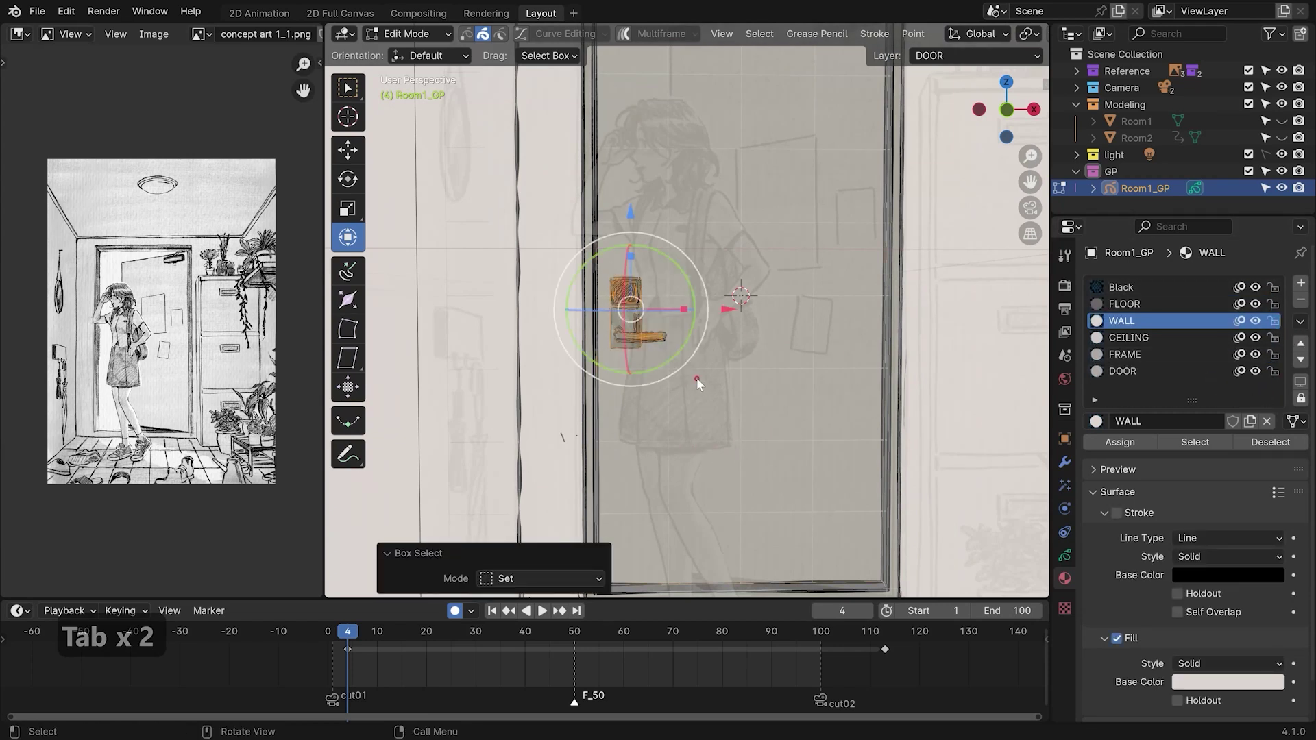
{"action": "mouse_move", "coordinate": [599, 202]}
{"action": "left_mouse_down", "text": "ctrl"}
{"action": "mouse_move", "coordinate": [731, 263]}
{"action": "mouse_move", "coordinate": [702, 262]}
{"action": "mouse_move", "coordinate": [821, 364]}
{"action": "left_mouse_up", "text": "ctrl"}
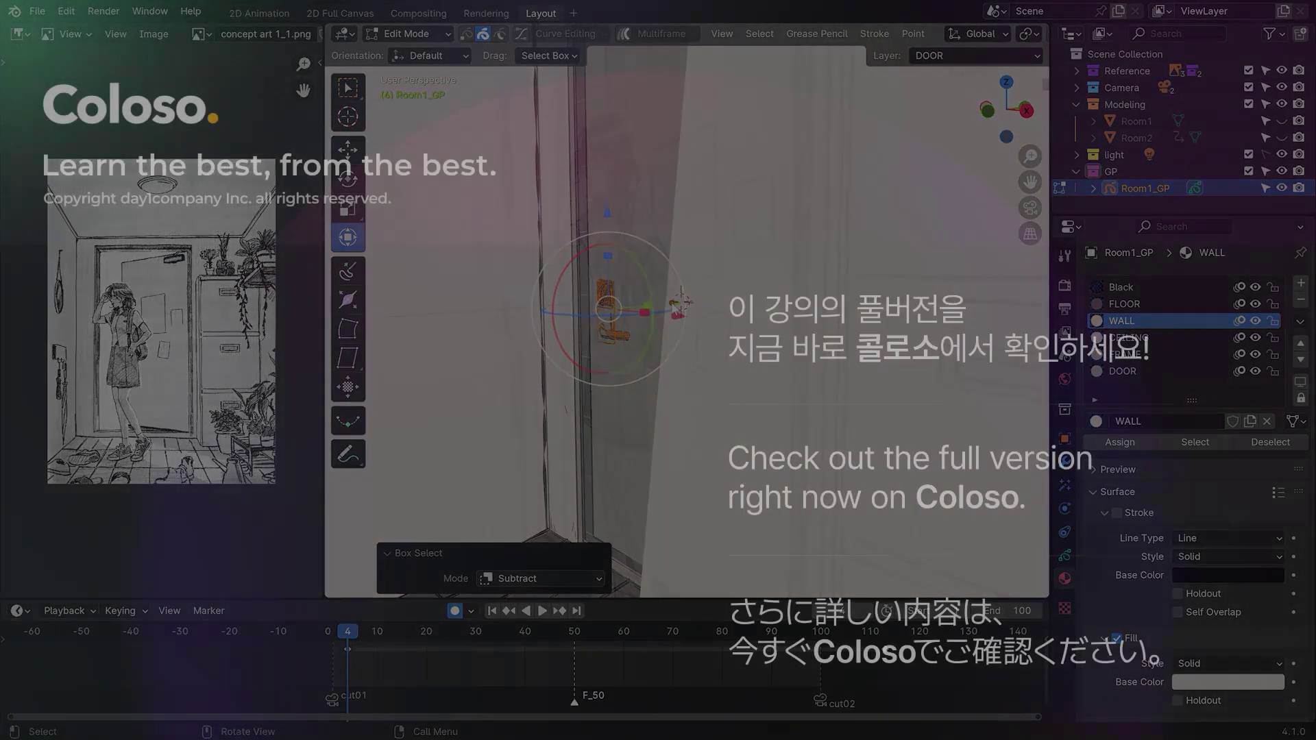